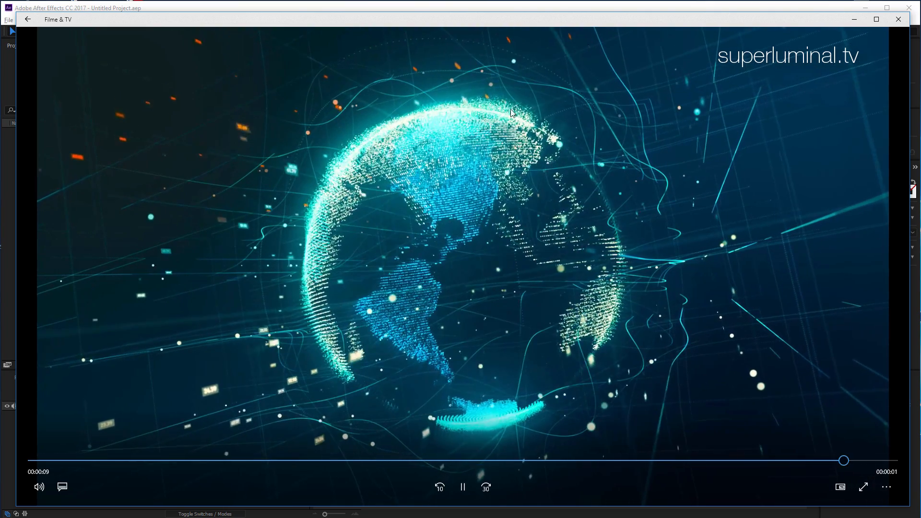
- Watch the Stardust tutorial preview video, look at the plugin's website, and close the video player
left_click(464, 487)
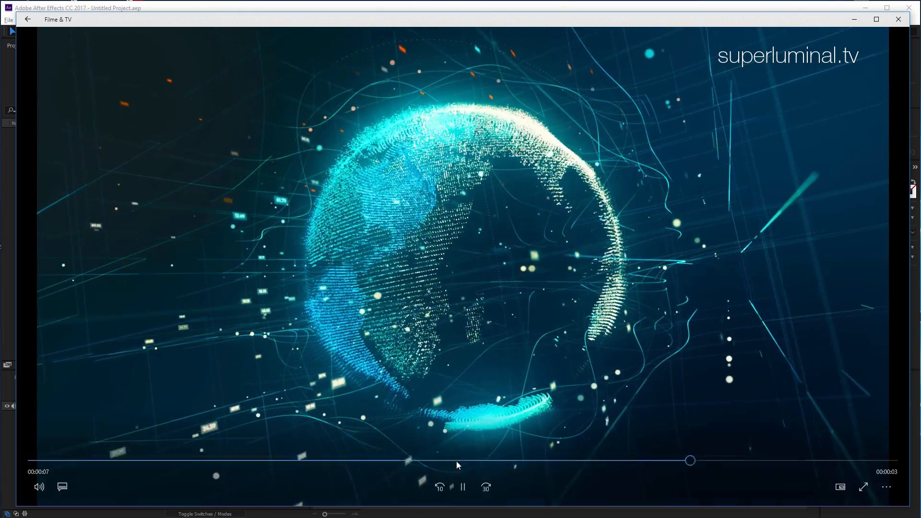
left_click(462, 489)
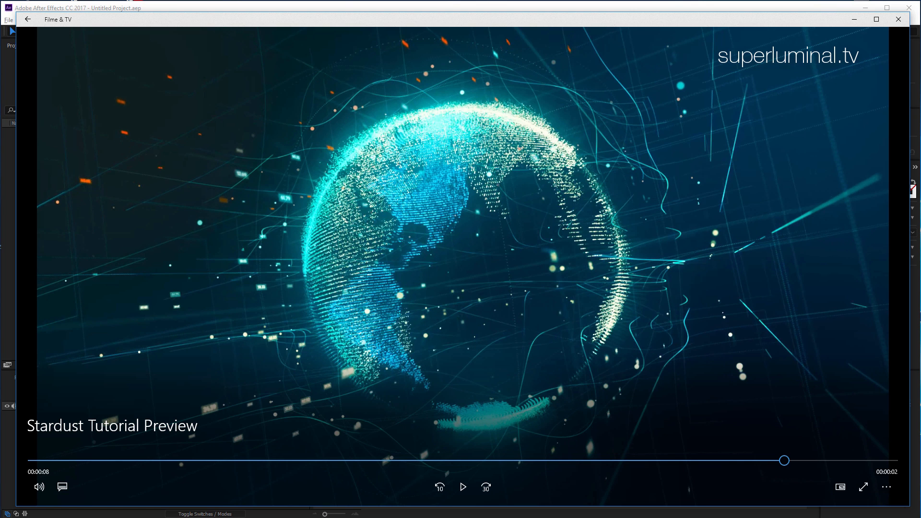
left_click_drag(920, 19, 304, 48)
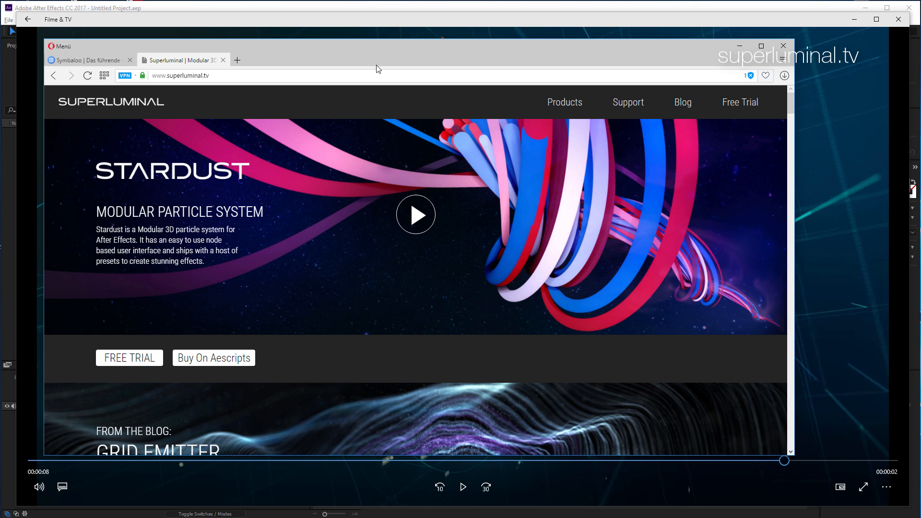
left_click_drag(374, 57, 920, 92)
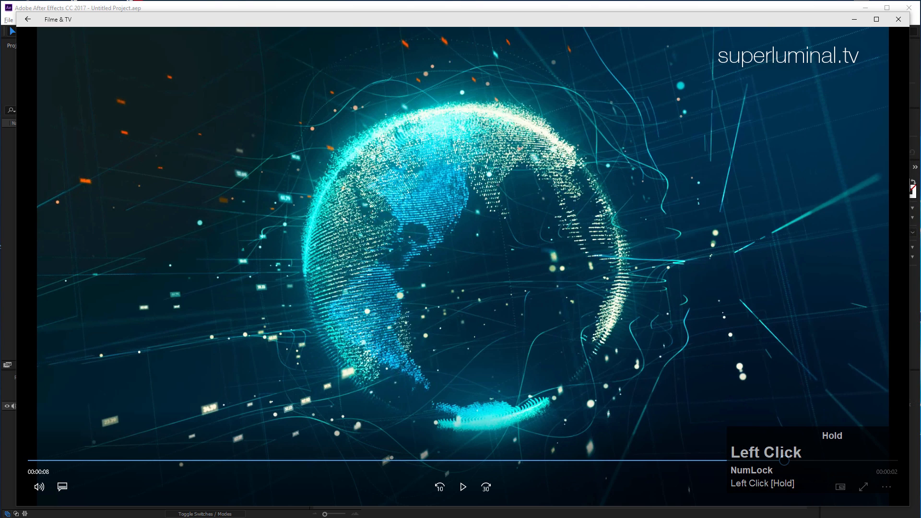
left_click(893, 25)
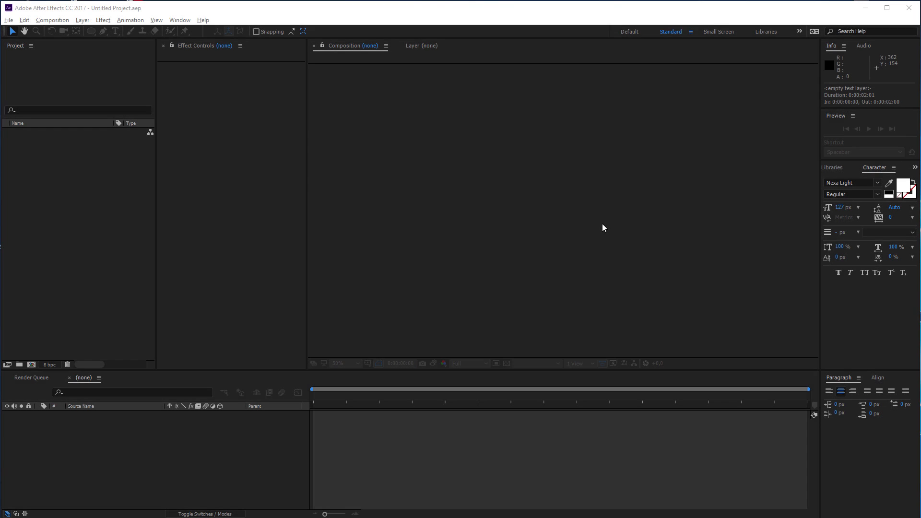
- Create a composition named MAIN with the HDTV 1080 25 preset and a duration of 0:00:20:00
left_click(51, 20)
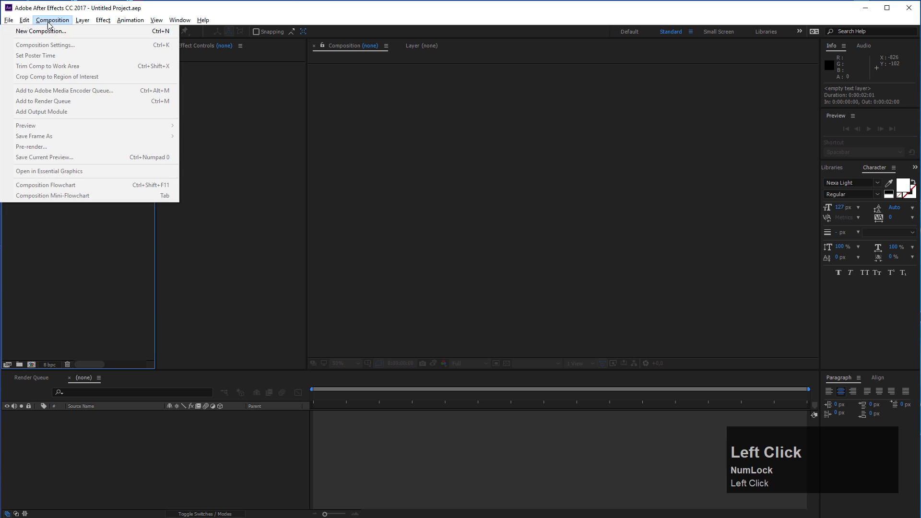
left_click(44, 29)
left_click(127, 79)
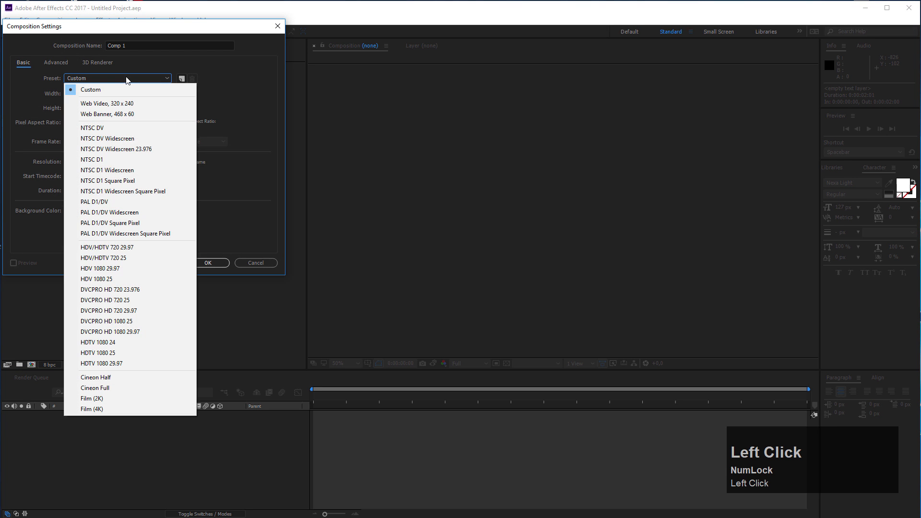
left_click(113, 353)
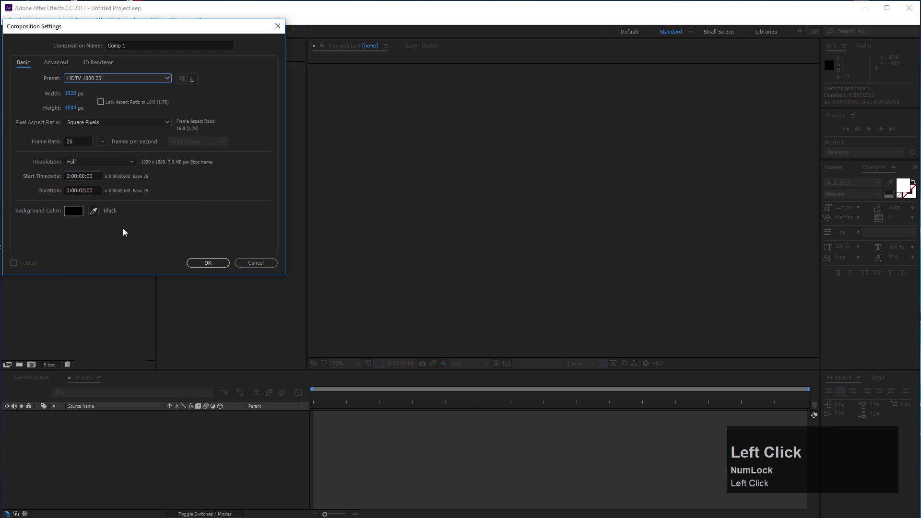
left_click(84, 190)
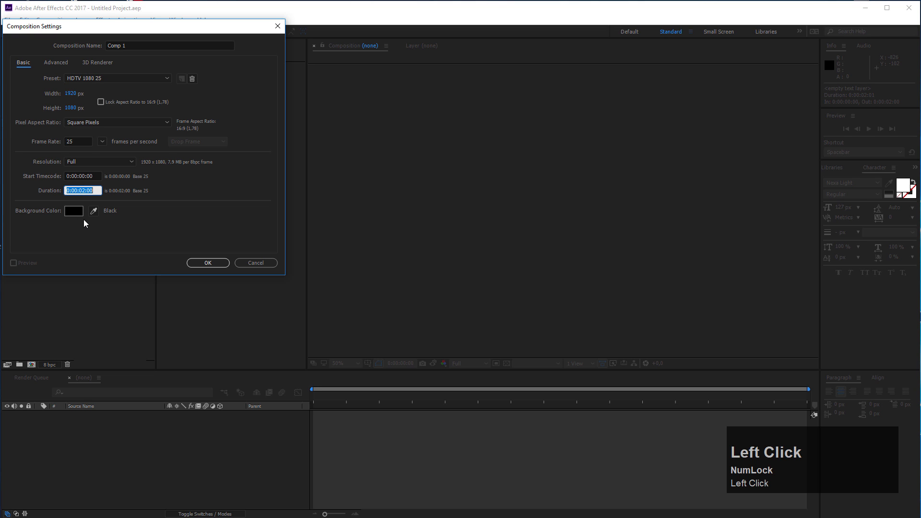
key("Left")
key("Left")
key("BackSpace")
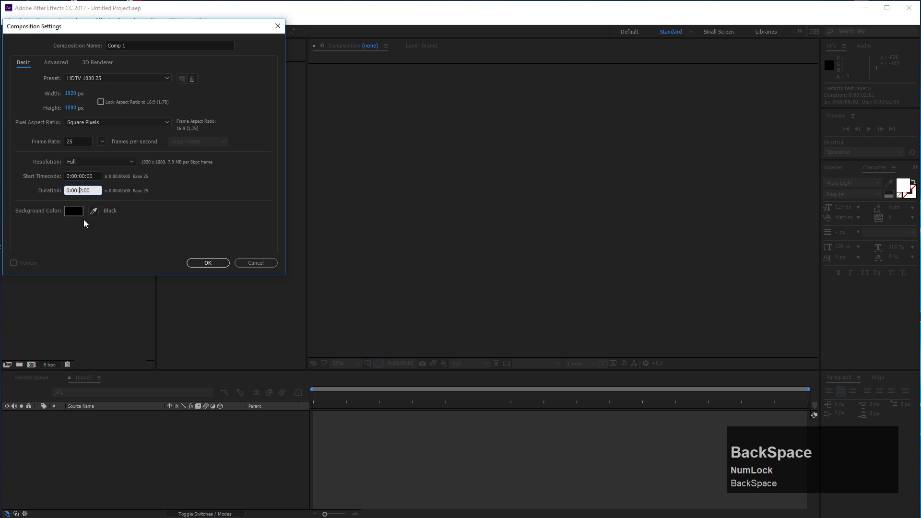
type("0")
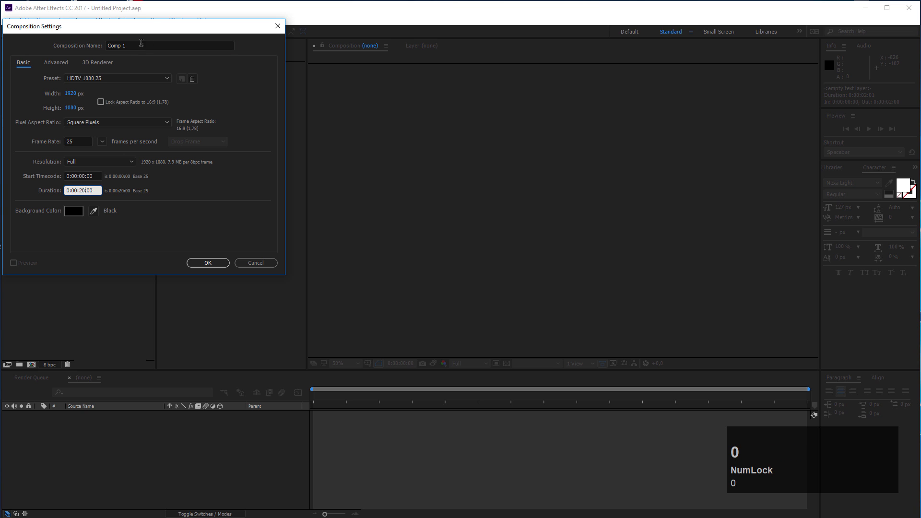
left_click(141, 43)
type("MAIN")
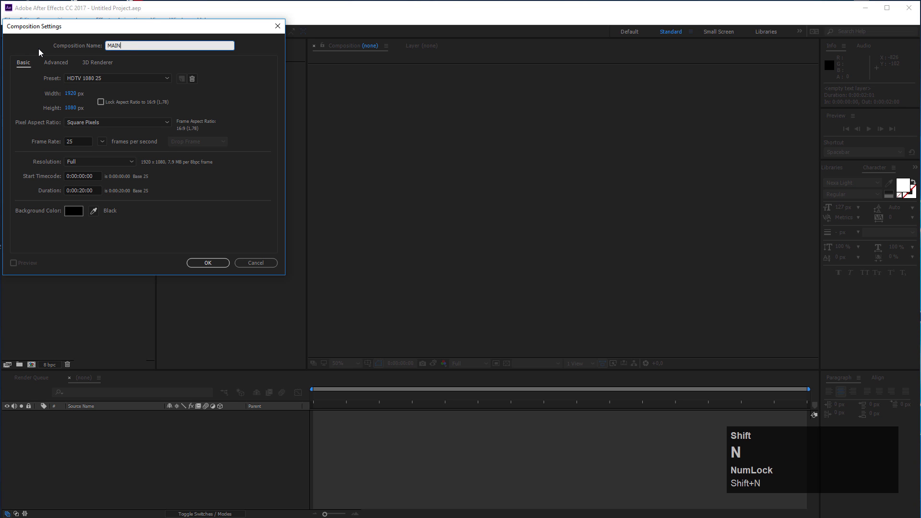
left_click(223, 262)
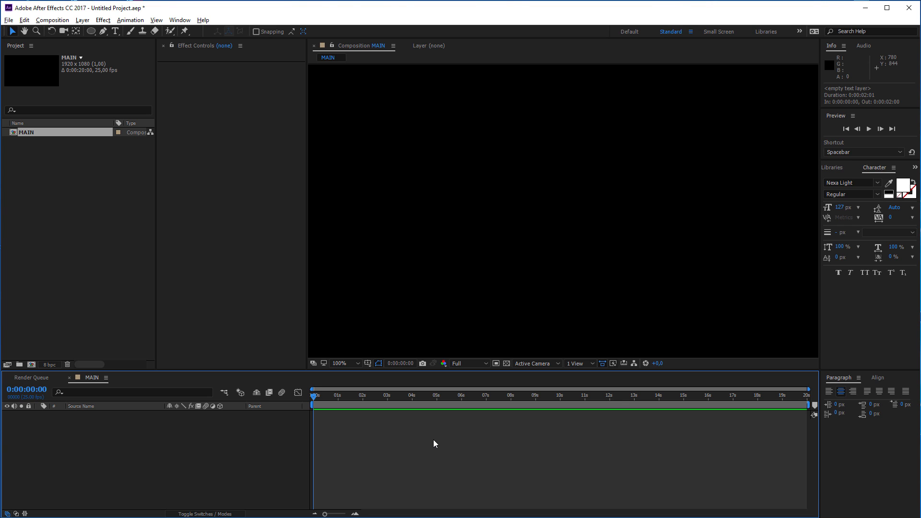
- Add a black 1920 x 1080 px solid layer named Stardust to the MAIN composition
key("ctrl+y")
left_click_drag(105, 46, 2, 36)
type("Starduc")
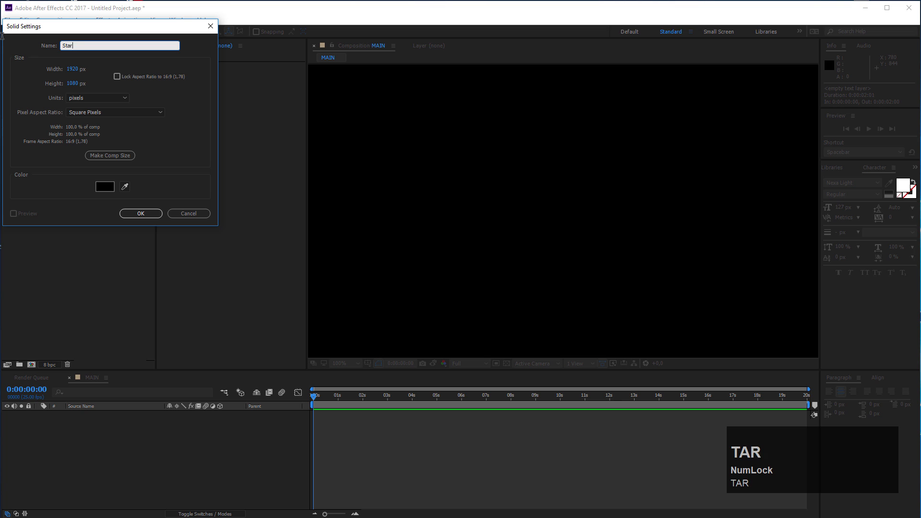
key("BackSpace")
type("s")
key("Return")
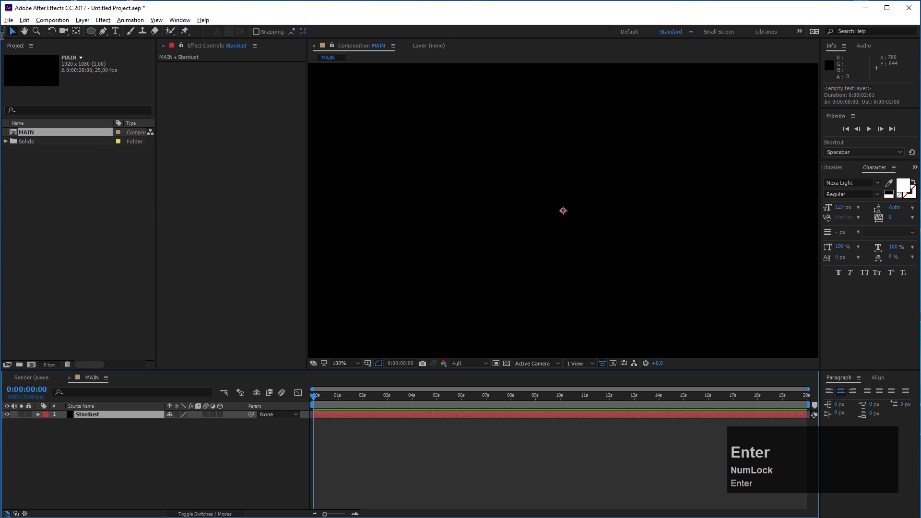
- Find the Superluminal Stardust effect, apply it to the Stardust solid, and preview the particles up to 0:00:02:06
left_click(914, 169)
left_click(916, 179)
left_click_drag(861, 179, 794, 176)
key("BackSpace")
type("Sz")
key("BackSpace")
type("tar")
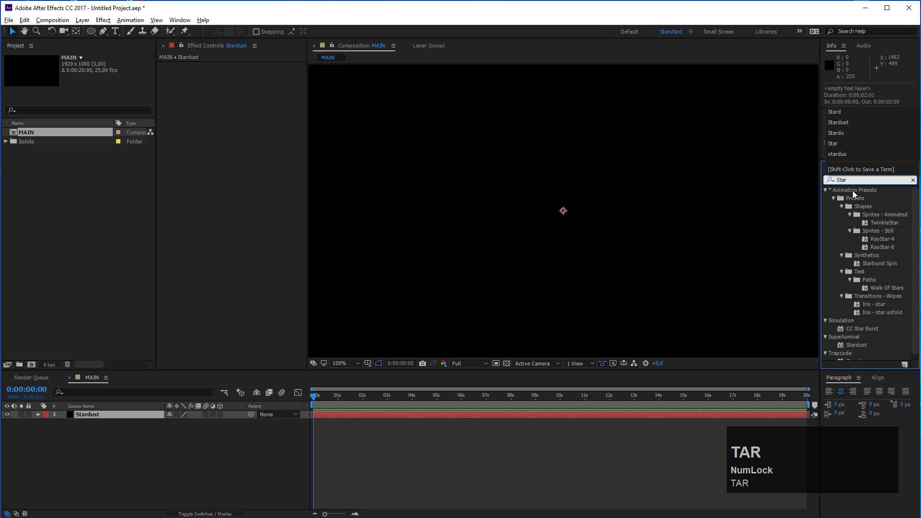
type("d")
left_click_drag(854, 198, 377, 424)
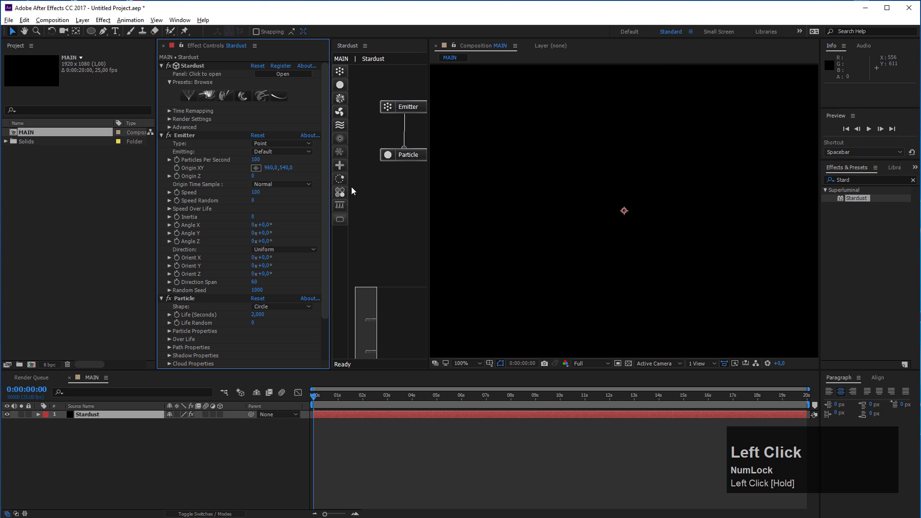
left_click_drag(313, 399, 369, 398)
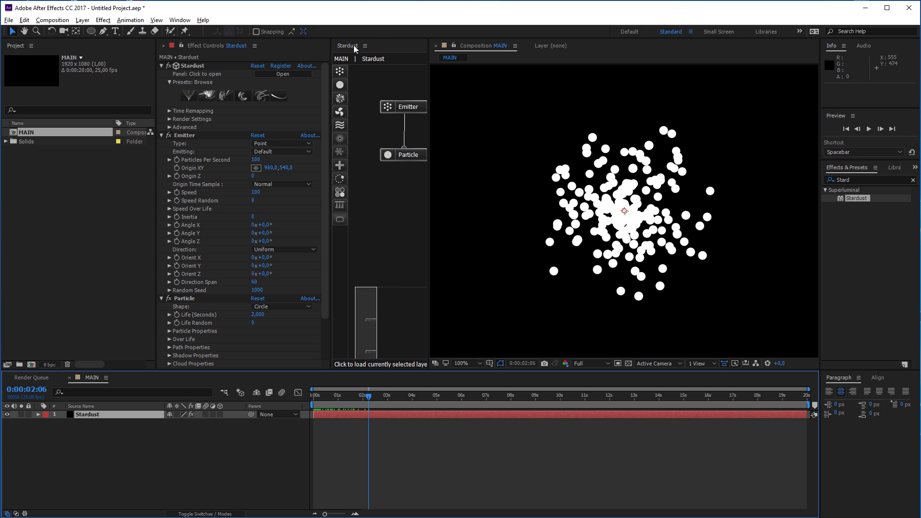
- Dock the Effect Controls panel with the Project panel and widen the Stardust node panel
left_click_drag(428, 97, 497, 114)
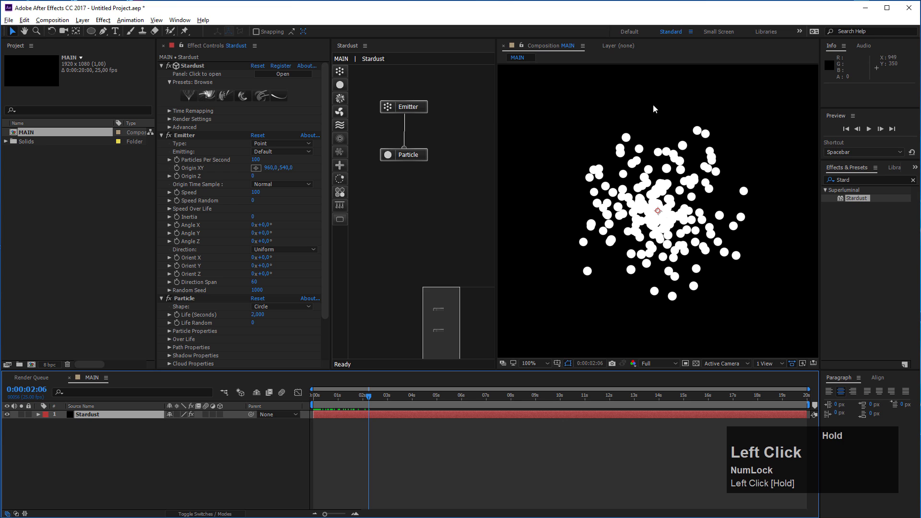
left_click(210, 45)
left_click_drag(210, 45, 70, 157)
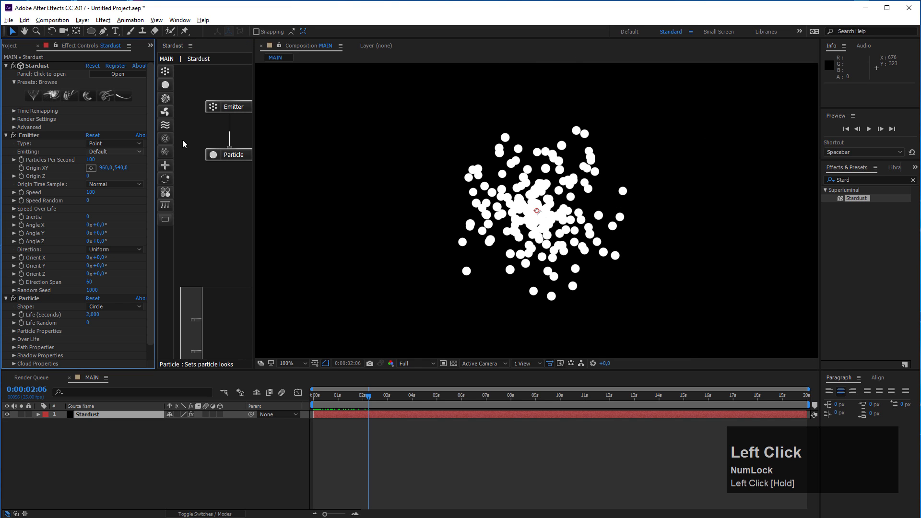
left_click_drag(263, 127, 328, 135)
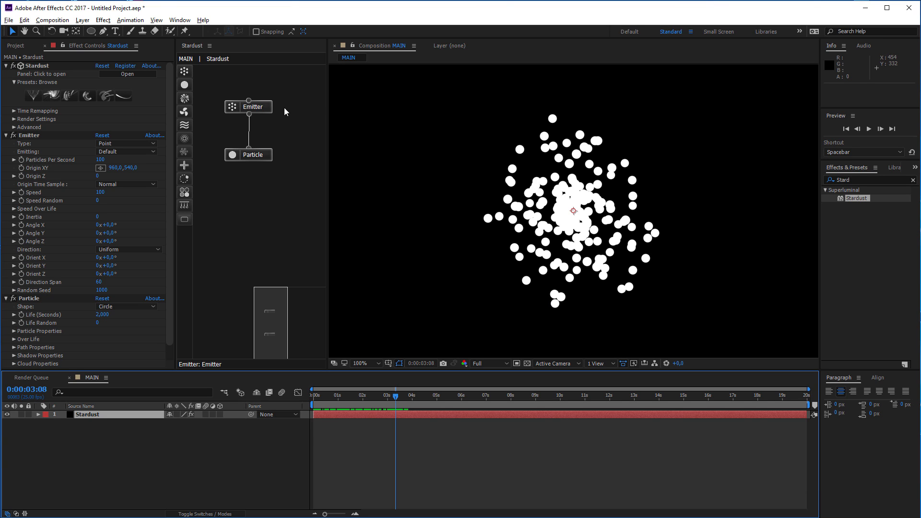
- Set the Stardust emitter's type to Grid and its speed to 0, viewing the frame at 0:00:01:09
left_click(254, 107)
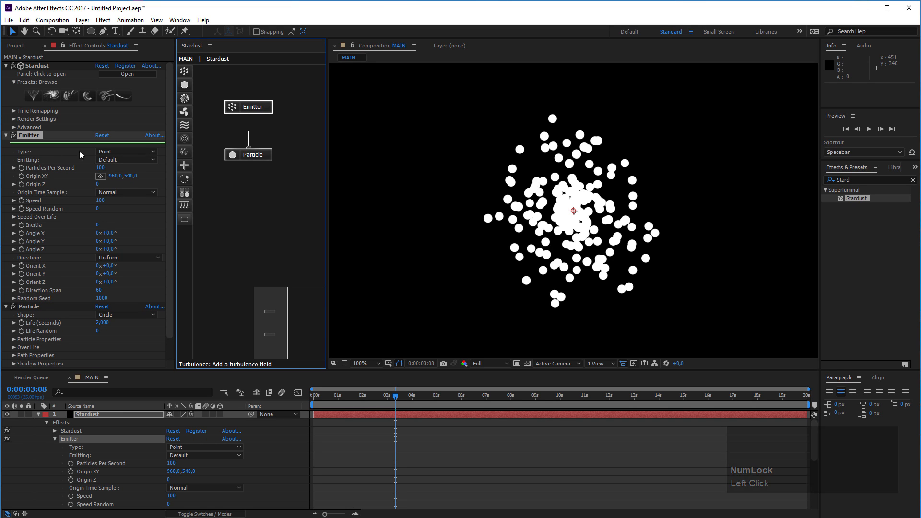
left_click(133, 152)
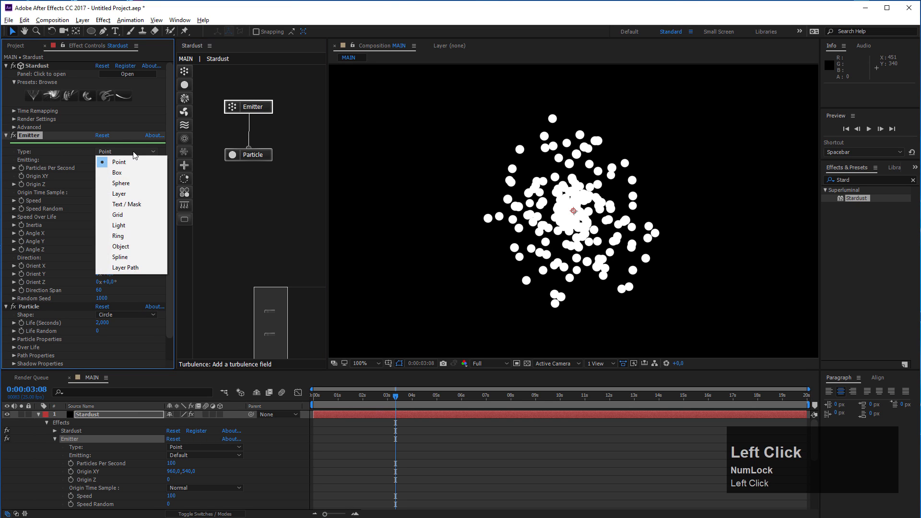
left_click(136, 215)
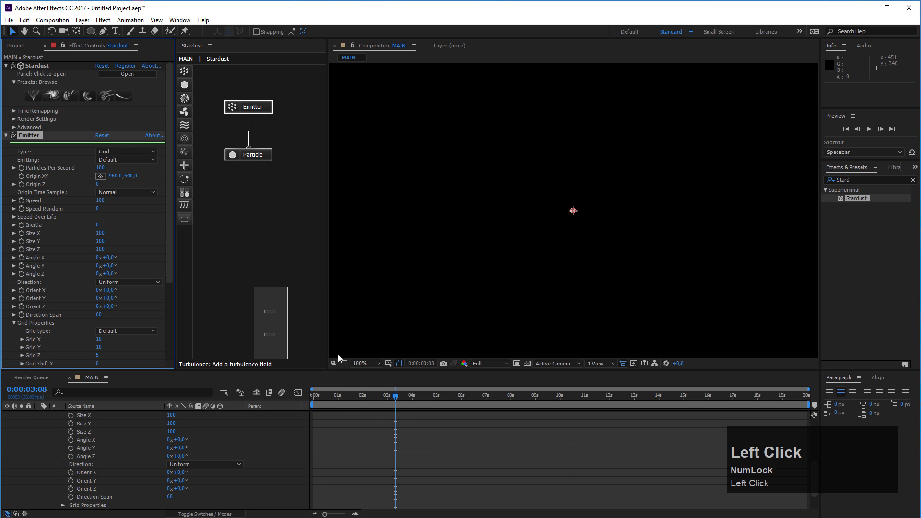
mouse_move(338, 398)
left_mouse_down()
mouse_move(301, 399)
mouse_move(347, 404)
left_mouse_up()
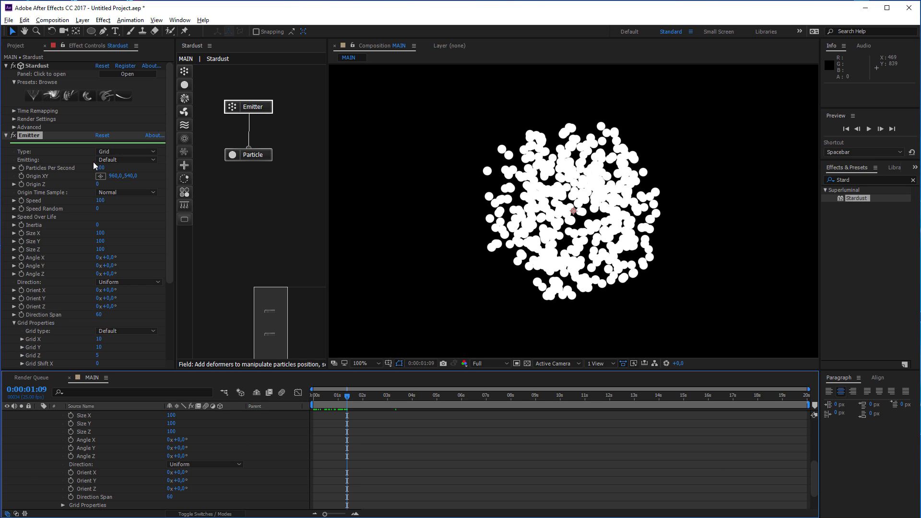
left_click(100, 202)
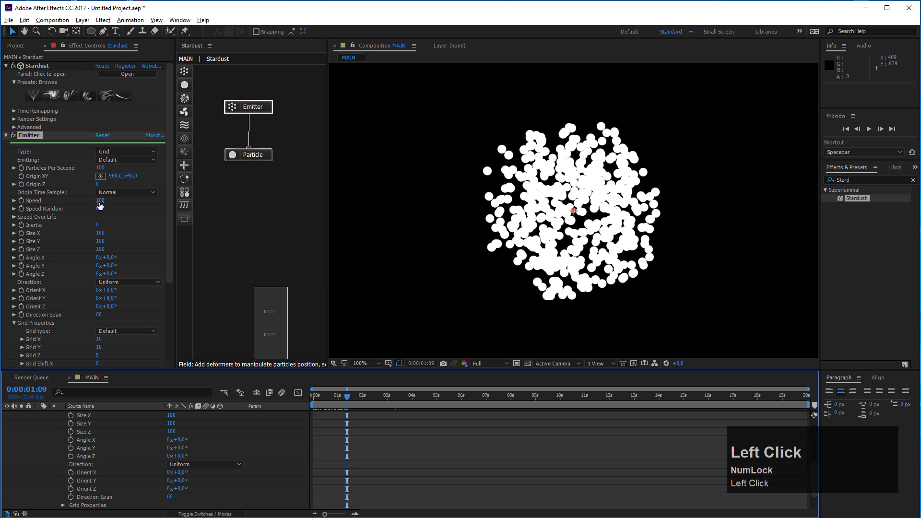
type("0")
key("Return")
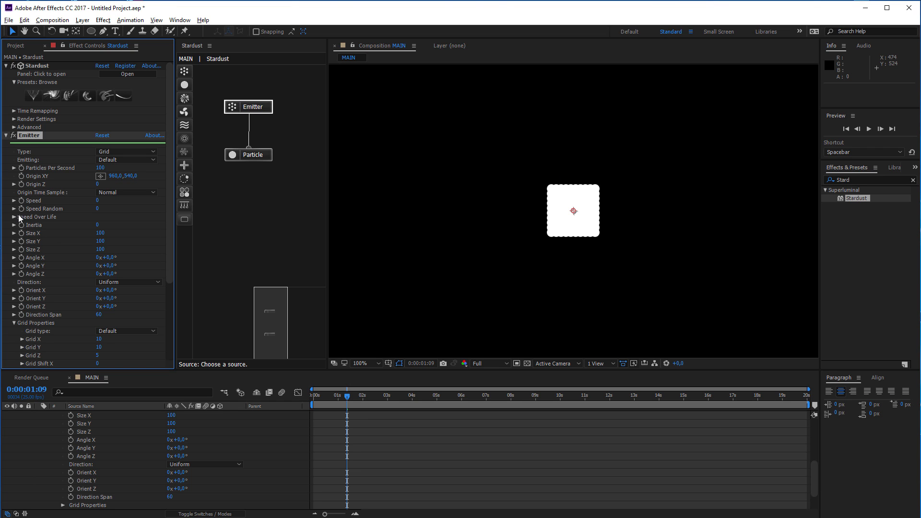
- Set the grid emitter's Size X to 1000, Size Y to 500 and Size Z to 1000
left_click(99, 234)
type("100")
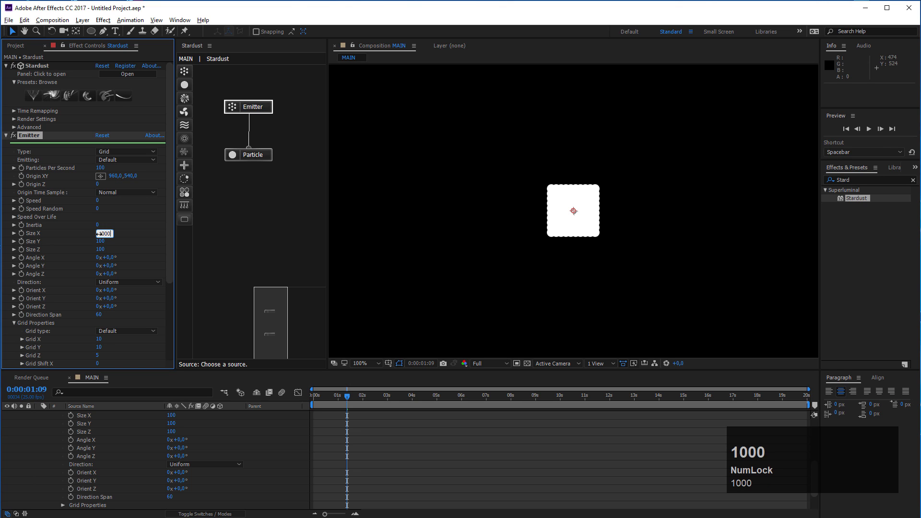
key("Tab")
type("500")
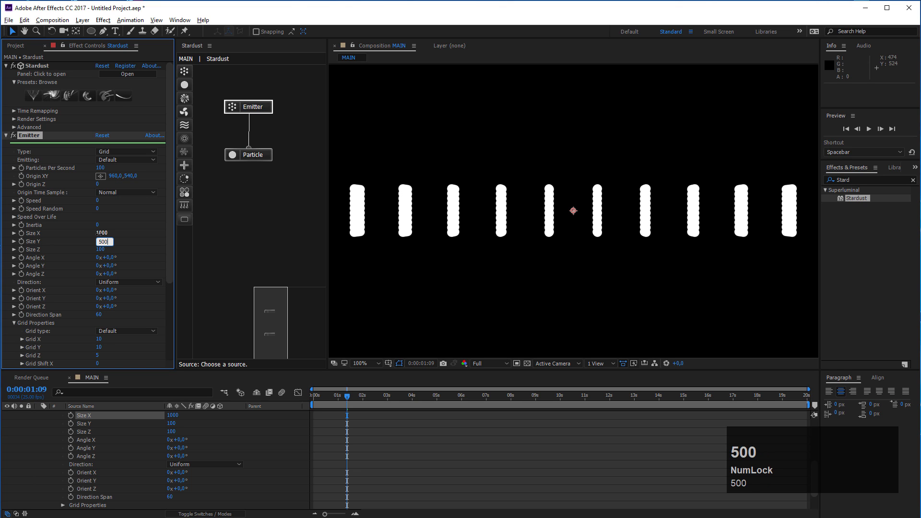
key("Tab")
type("10")
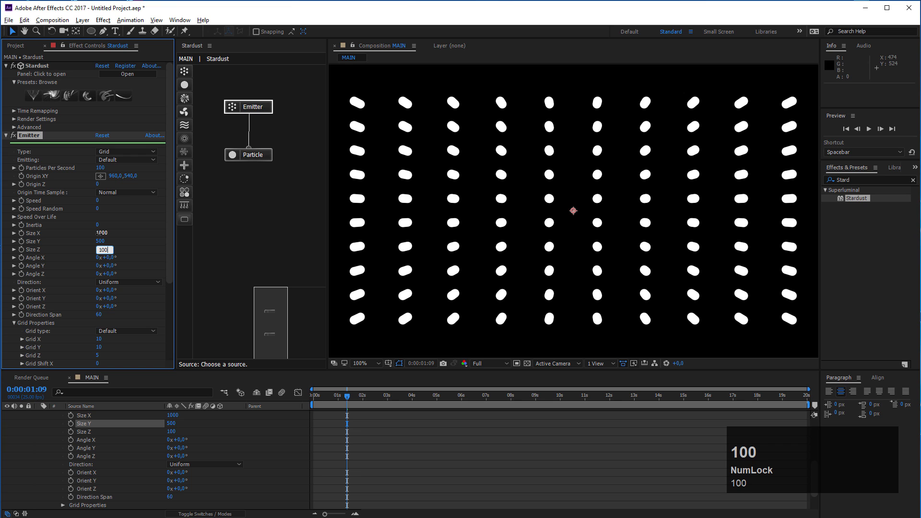
type("00")
key("Return")
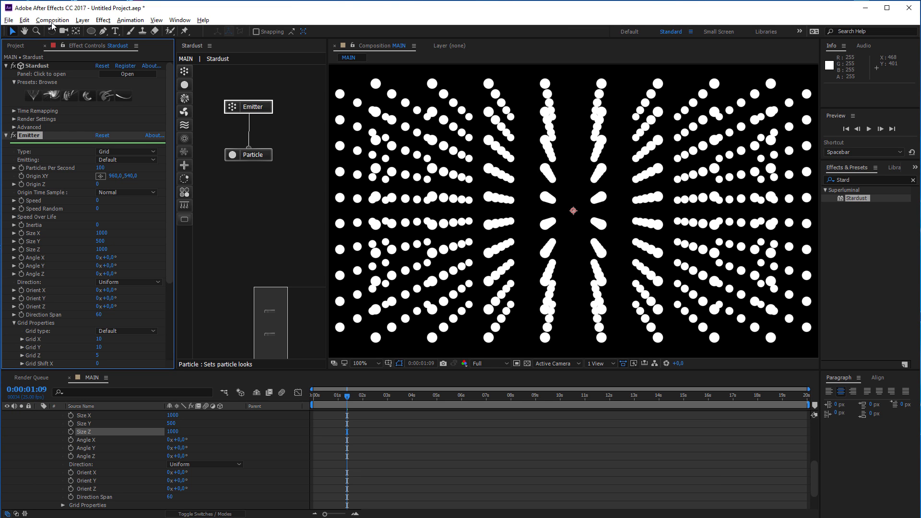
- Add a one-node camera layer with the 20mm preset to the composition
left_click(80, 21)
mouse_move(84, 31)
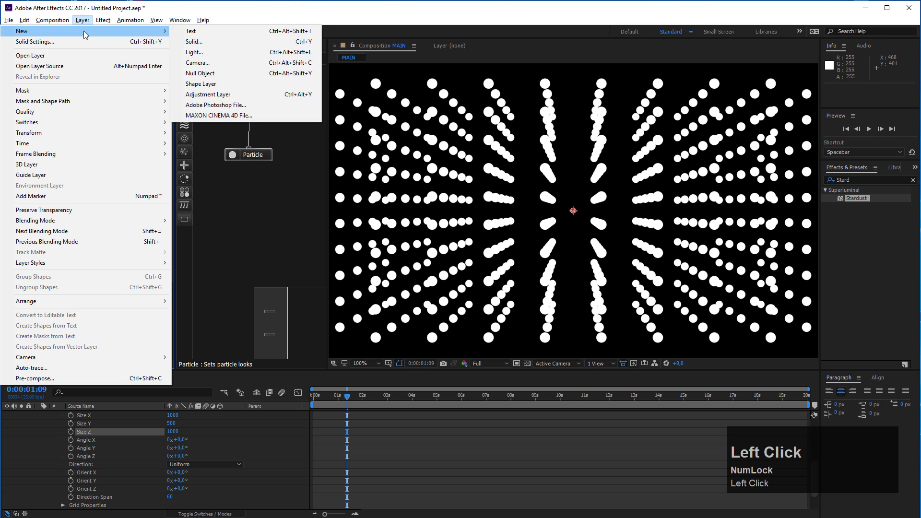
left_click(198, 63)
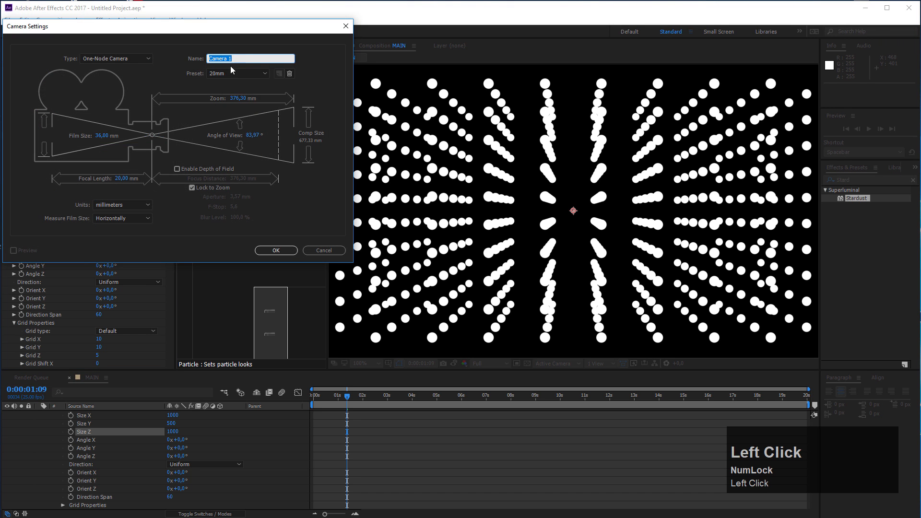
left_click(225, 73)
left_click(219, 94)
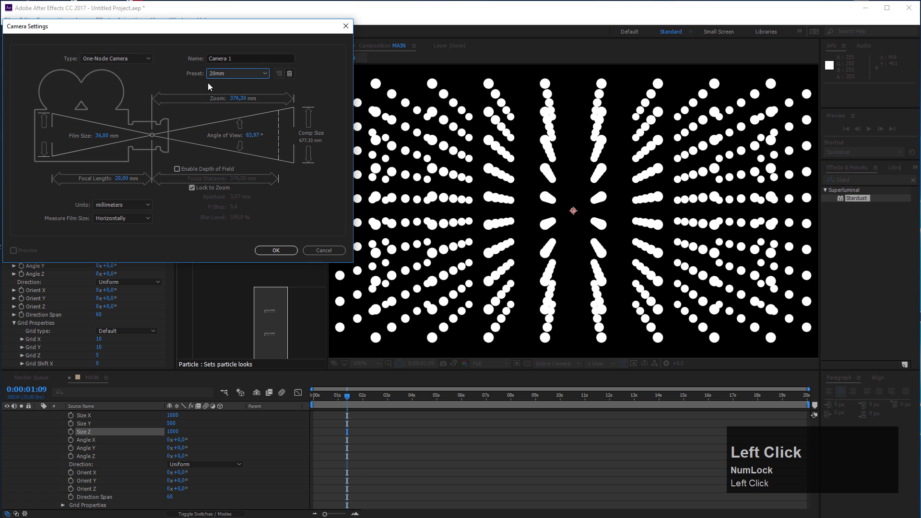
left_click(283, 249)
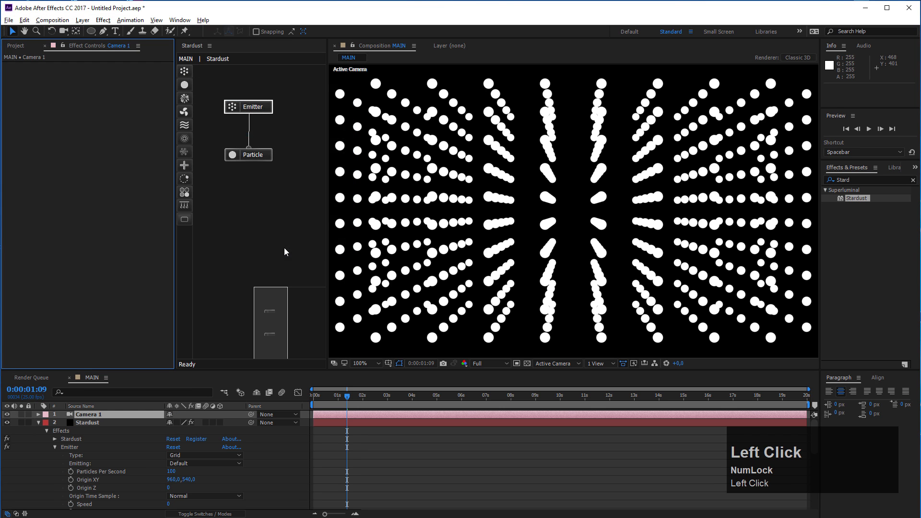
- Add a null object layer to the composition and make it a 3D layer
left_click(83, 20)
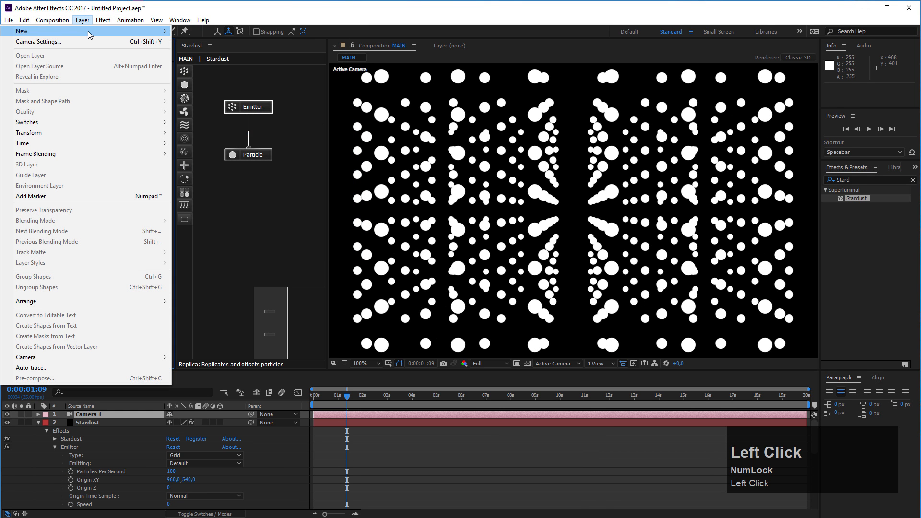
mouse_move(90, 32)
left_click(216, 73)
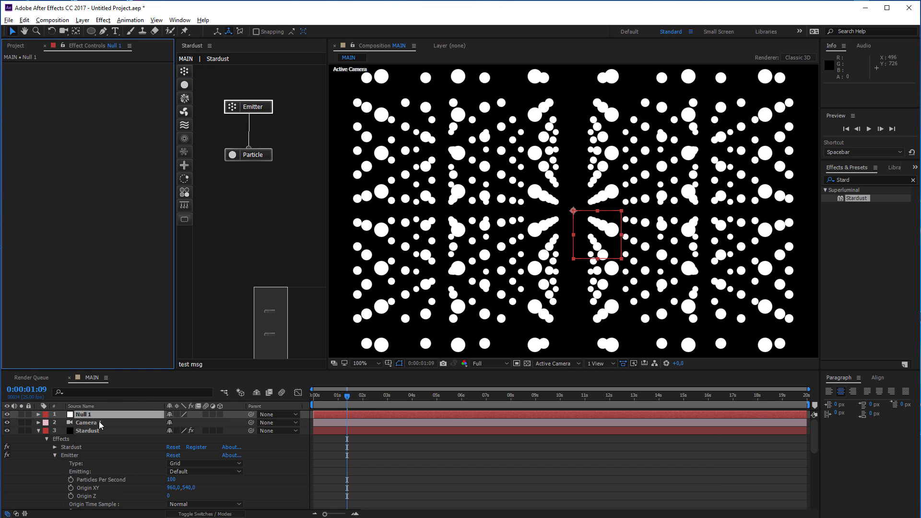
left_click(220, 413)
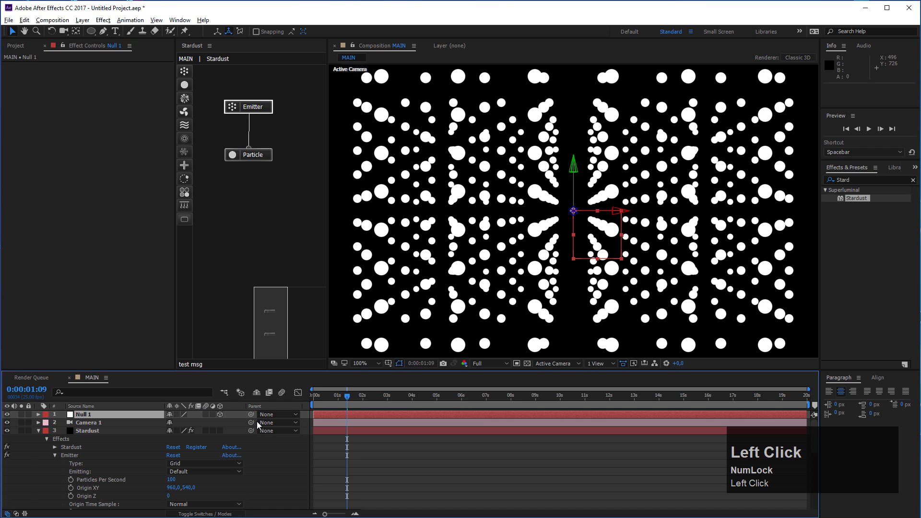
- Parent Camera 1 to the null object and rename the null layer as Cam Control
left_click_drag(252, 421, 91, 415)
left_click(93, 415)
key("Return")
type("Cam Control")
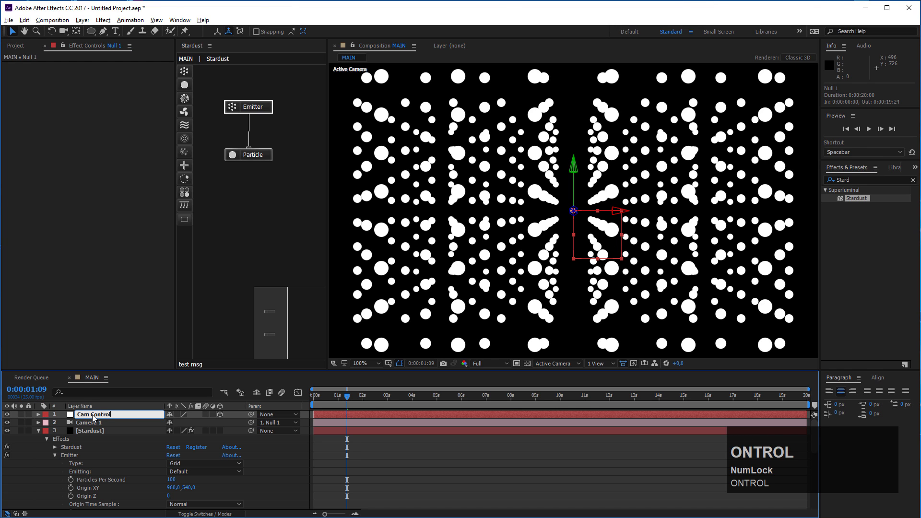
- Give the Cam Control and Camera 1 layers a yellow label and collapse the Stardust layer's properties
left_click(102, 422)
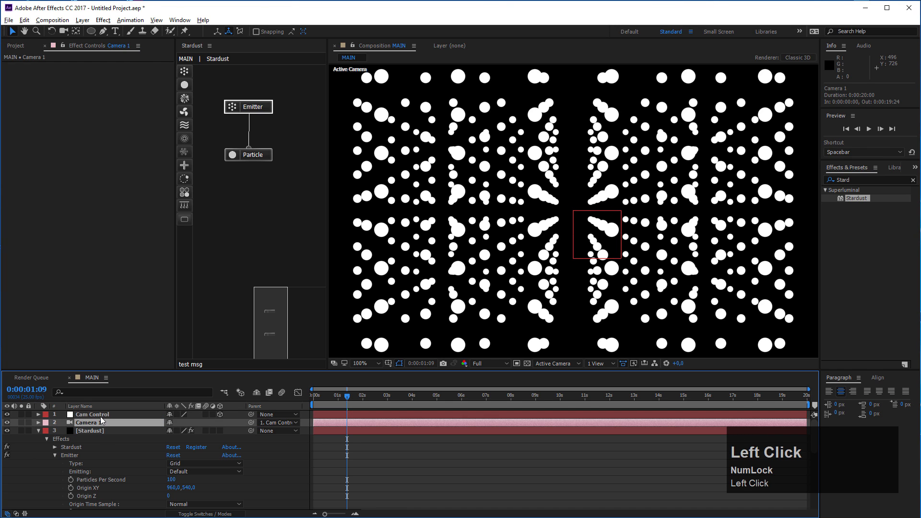
left_click(95, 415, "shift")
left_click(45, 414)
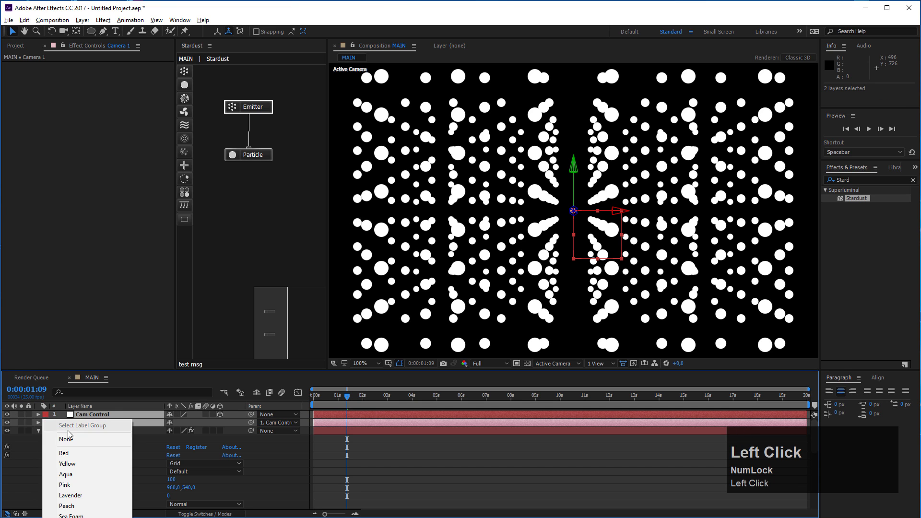
left_click(67, 463)
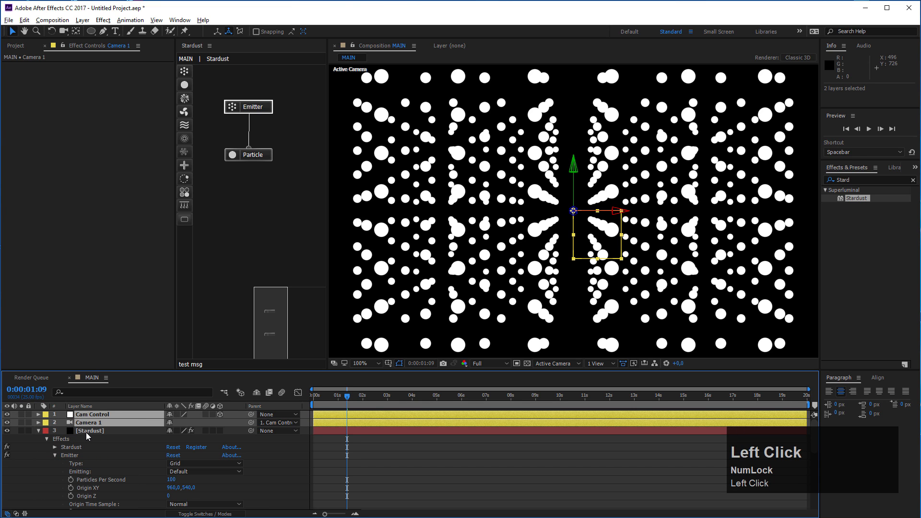
left_click(87, 432)
left_click(38, 431)
- Reveal Cam Control's rotation properties and set its Y Rotation to about -64° to view the grid from the side
left_click(92, 415)
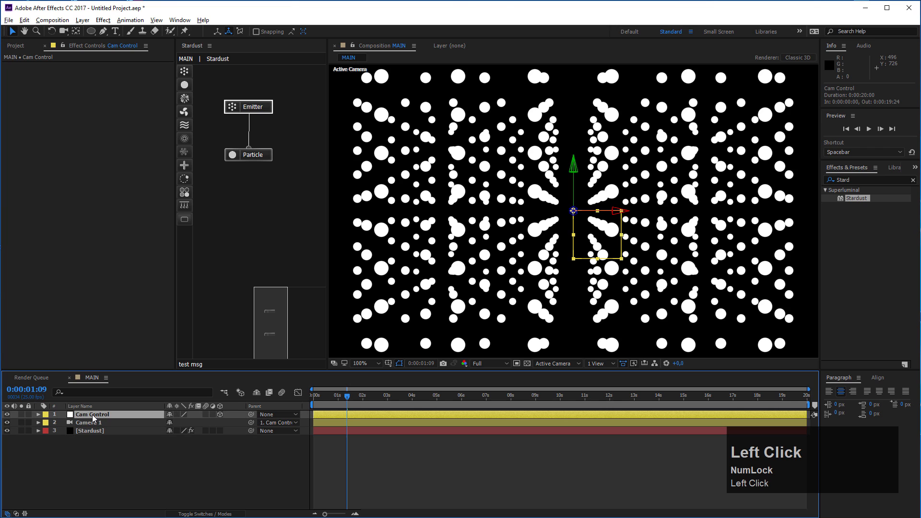
key("r")
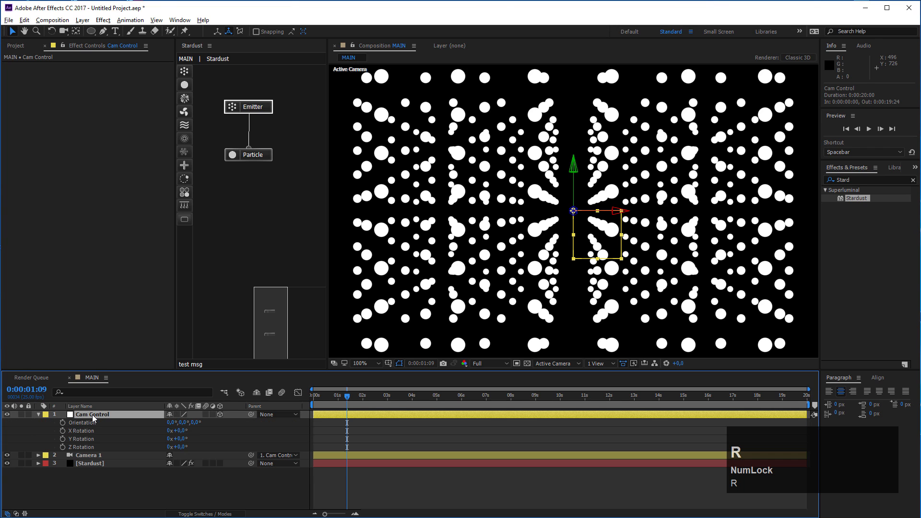
left_click_drag(182, 438, 154, 435)
scroll(540, 245, "down", 2)
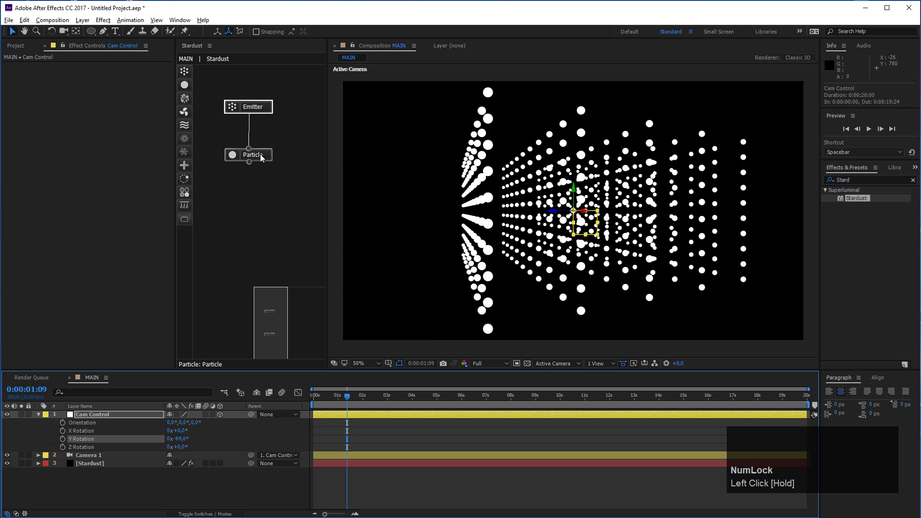
- Set the emitter's Grid Y to 5 and Grid Z to 10, and turn Cam Control's Y Rotation to about -47°
left_click(261, 113)
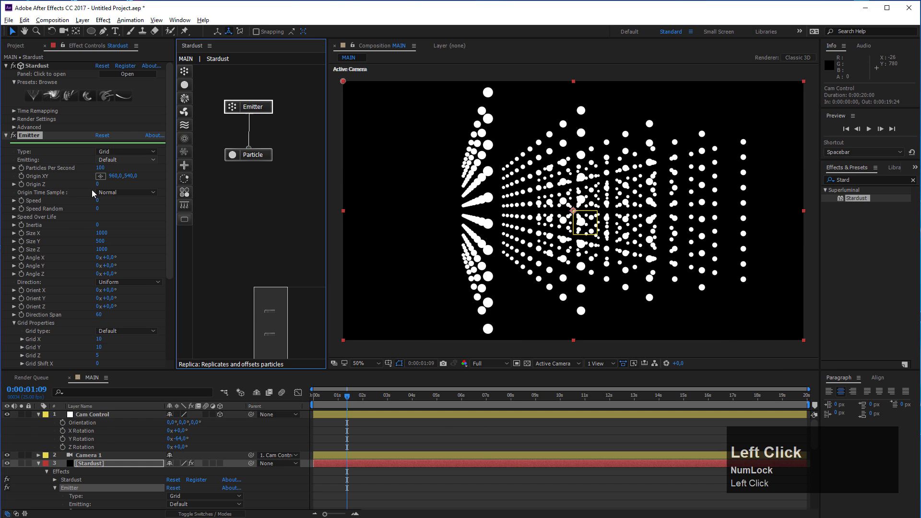
scroll(101, 341, "down", 1)
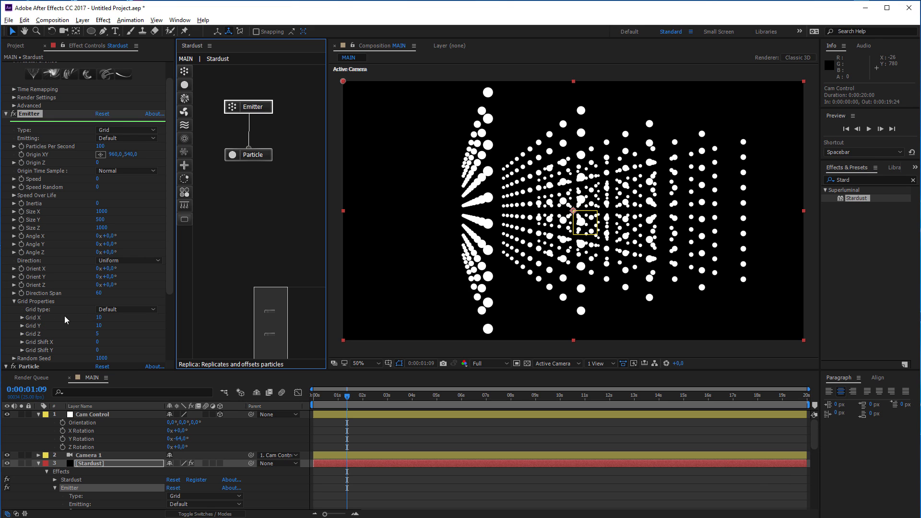
left_click(100, 325)
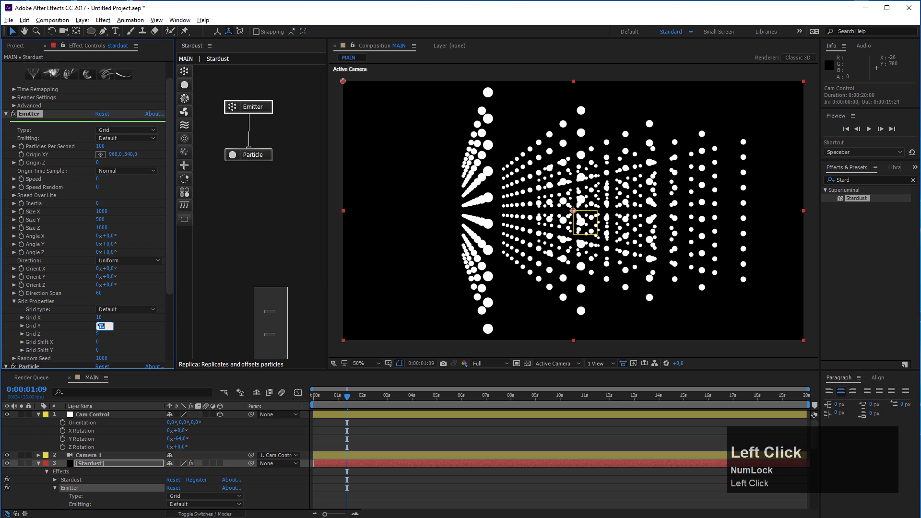
type("5")
left_click(96, 338)
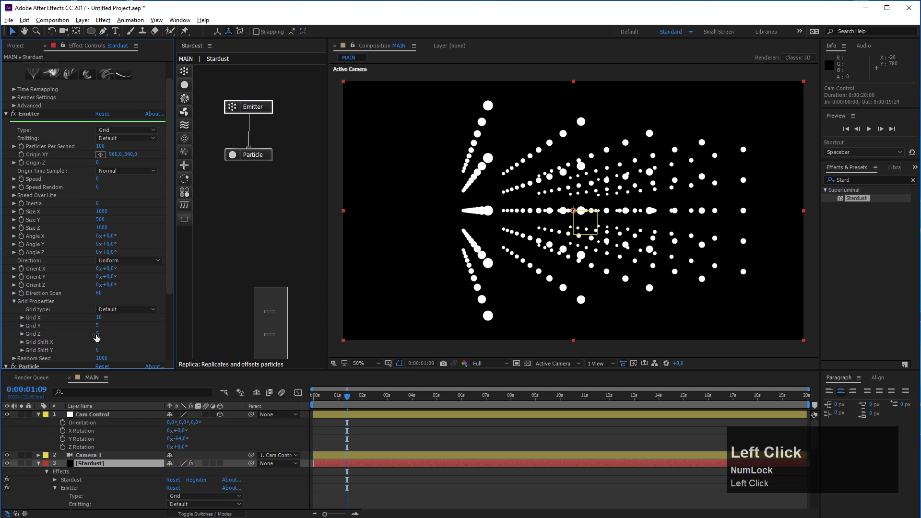
type("10")
left_click(123, 332)
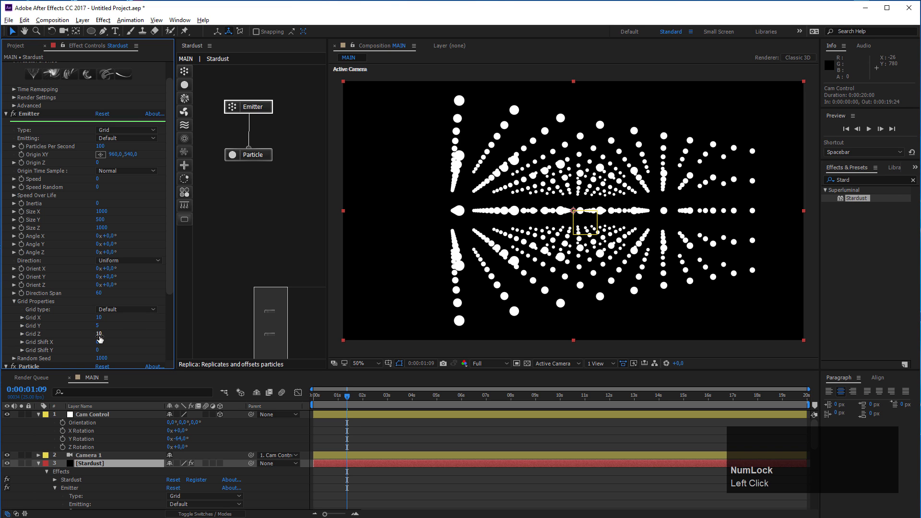
mouse_move(180, 439)
left_mouse_down()
mouse_move(197, 437)
mouse_move(185, 438)
left_mouse_up()
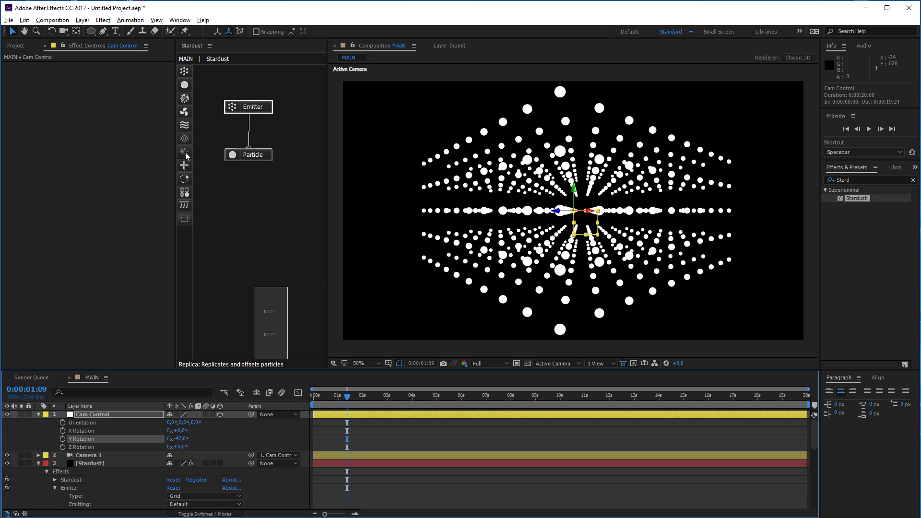
- Add a Replica node connected below the Particle node and bring up its settings
left_click_drag(185, 152, 248, 161)
left_click(258, 203)
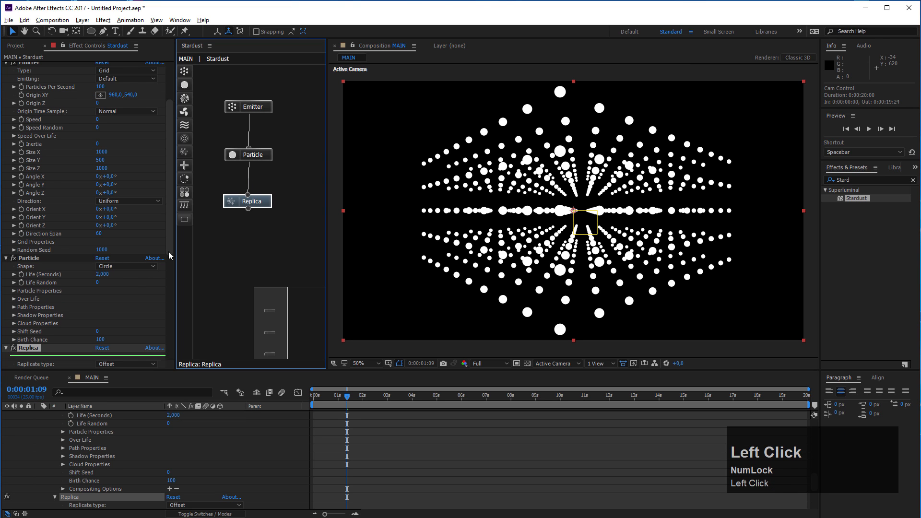
scroll(99, 297, "down", 3)
scroll(96, 297, "down", 3)
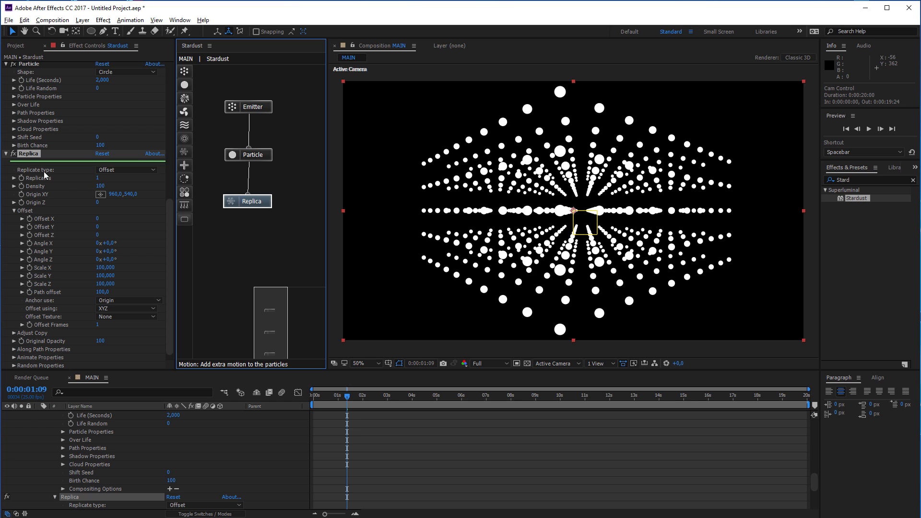
- Try 10 replicates with a small Offset X on the Replica node, and return Offset X to 0
left_click(99, 178)
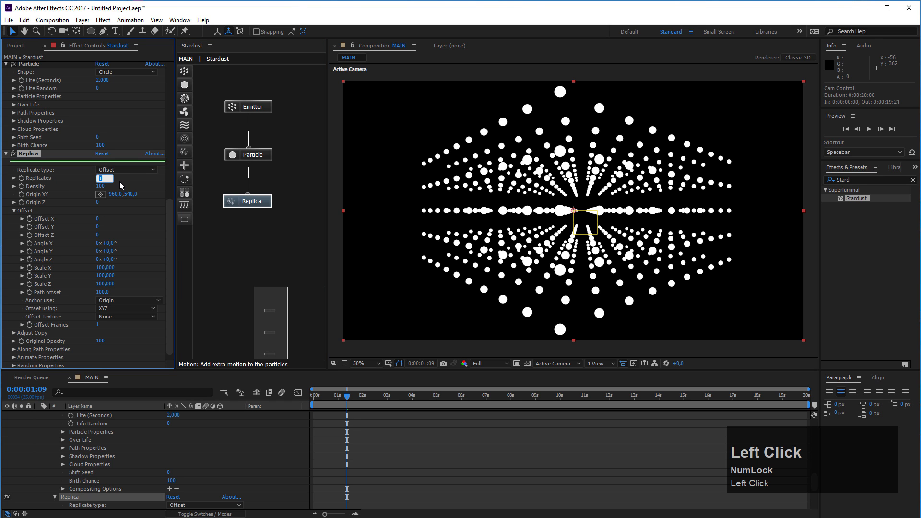
type("10")
left_click(139, 222)
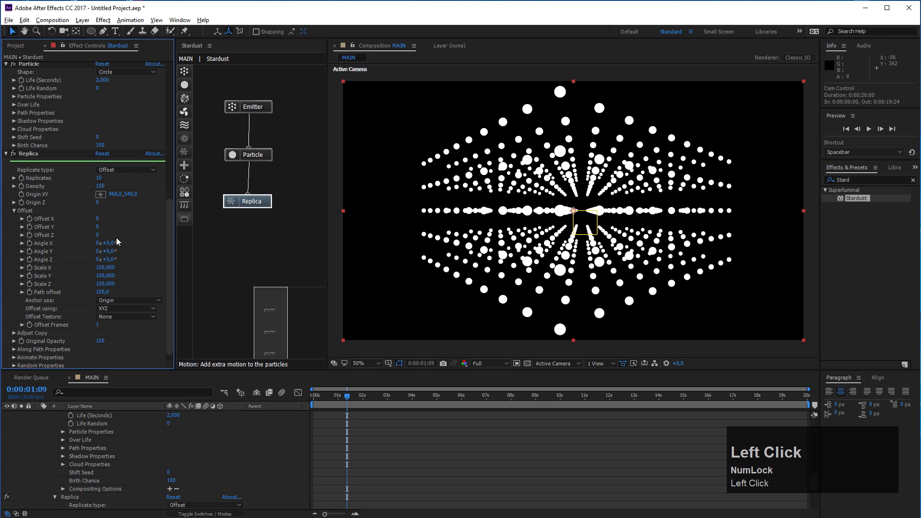
mouse_move(98, 219)
left_mouse_down()
mouse_move(72, 222)
mouse_move(111, 227)
mouse_move(89, 230)
mouse_move(97, 219)
left_mouse_up()
type("0")
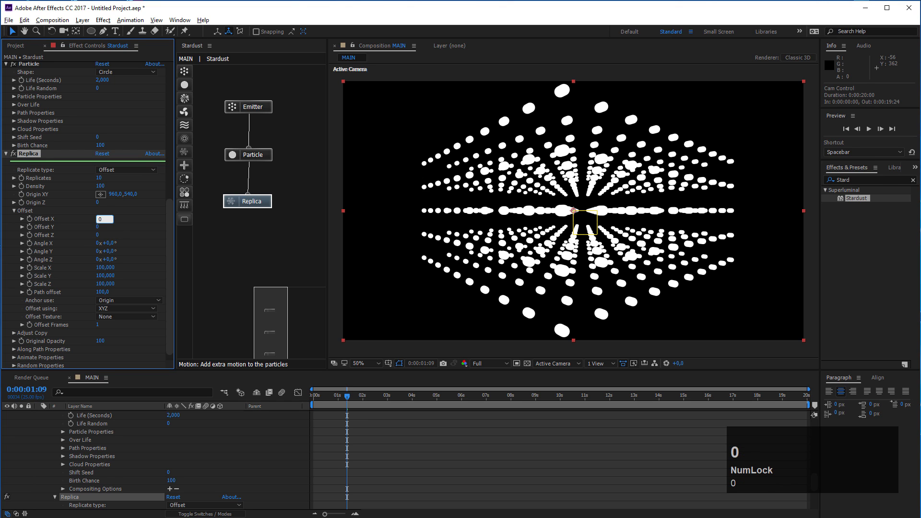
left_click(106, 183)
- Set the Replica node's replicate type to Corners with 40 replicates
left_click(125, 170)
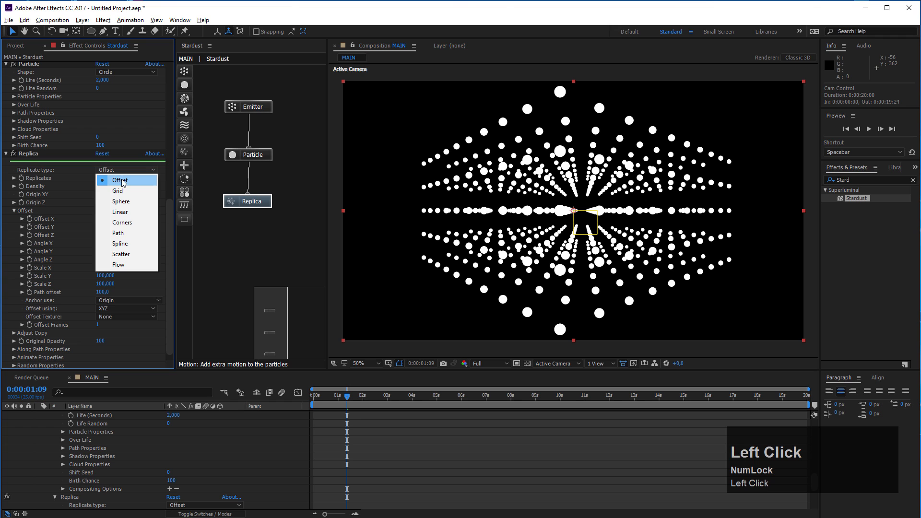
left_click(128, 223)
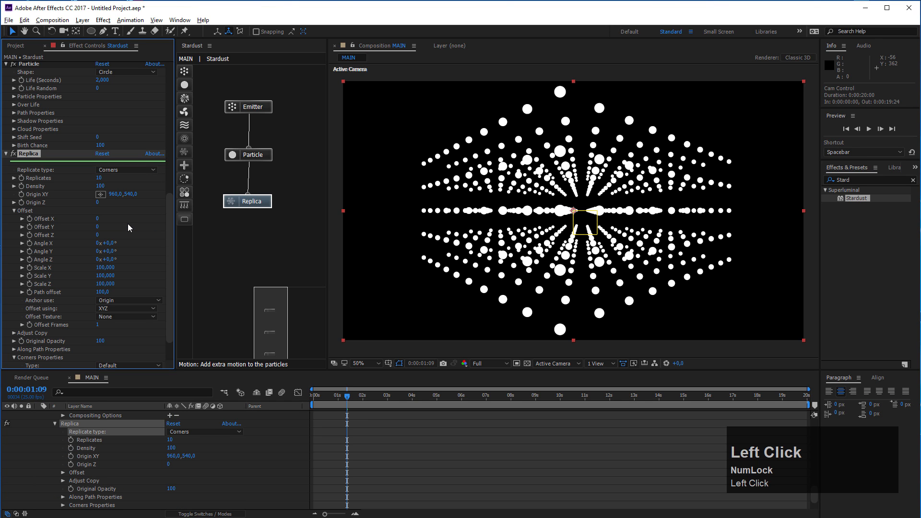
left_click(99, 179)
type("40")
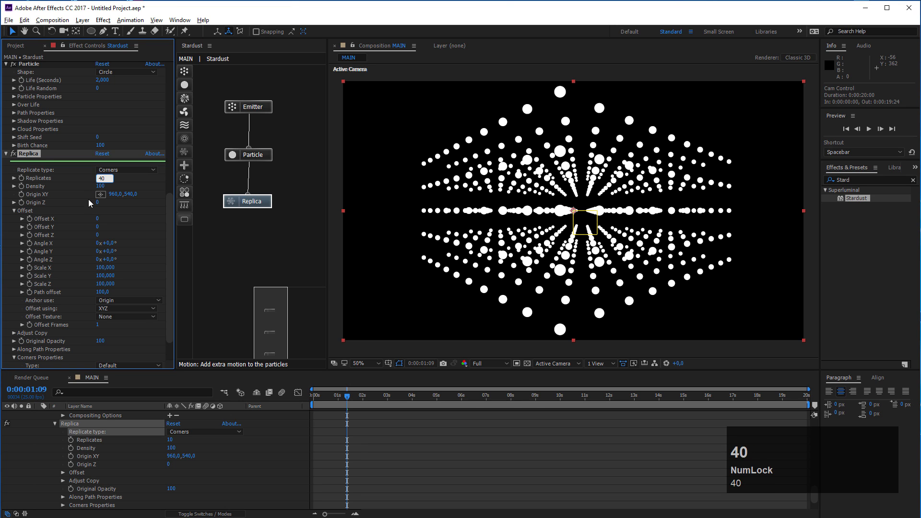
left_click(119, 233)
- Set the Replica node's Offset X to 15
left_click(98, 220)
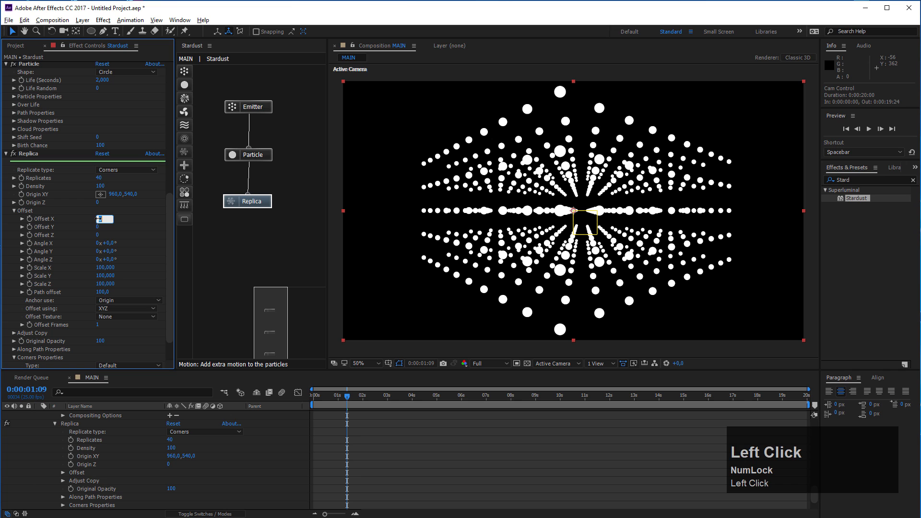
type("15")
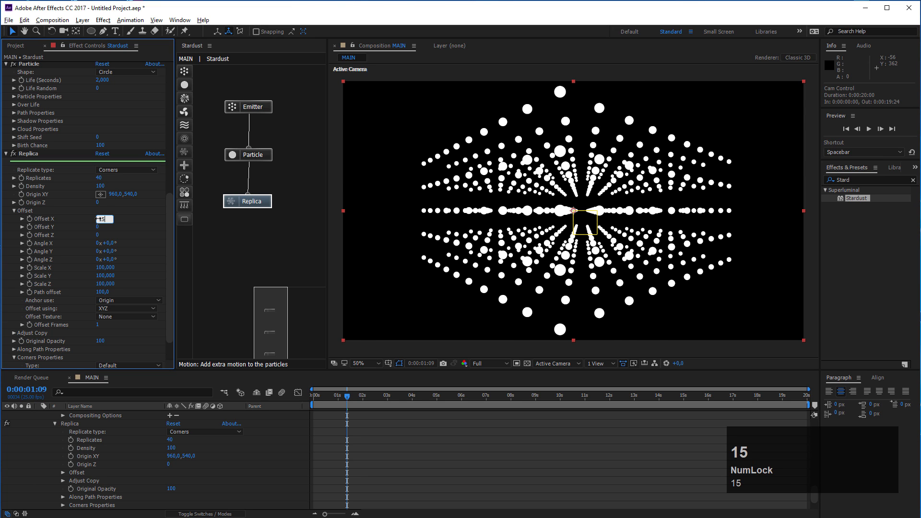
key("Return")
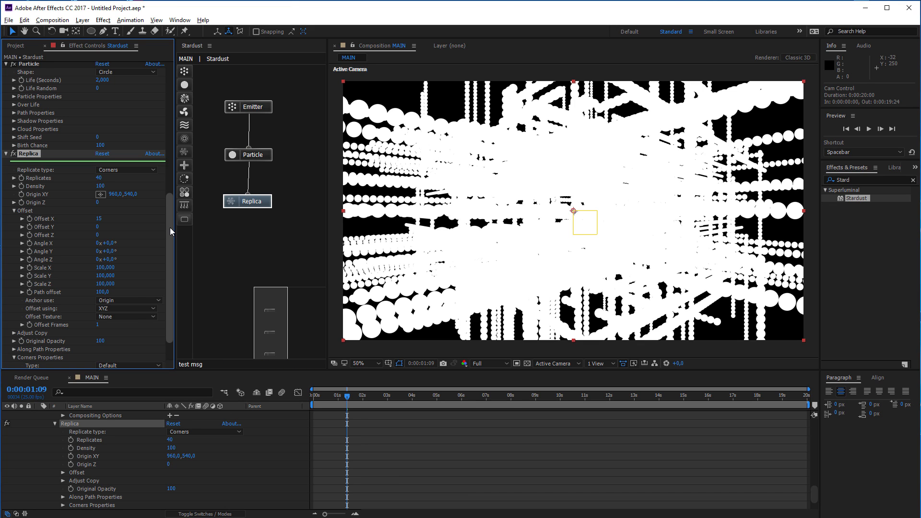
- Set the Particle node's size to 0 pixels and inspect the resulting fine dots up close
left_click(259, 156)
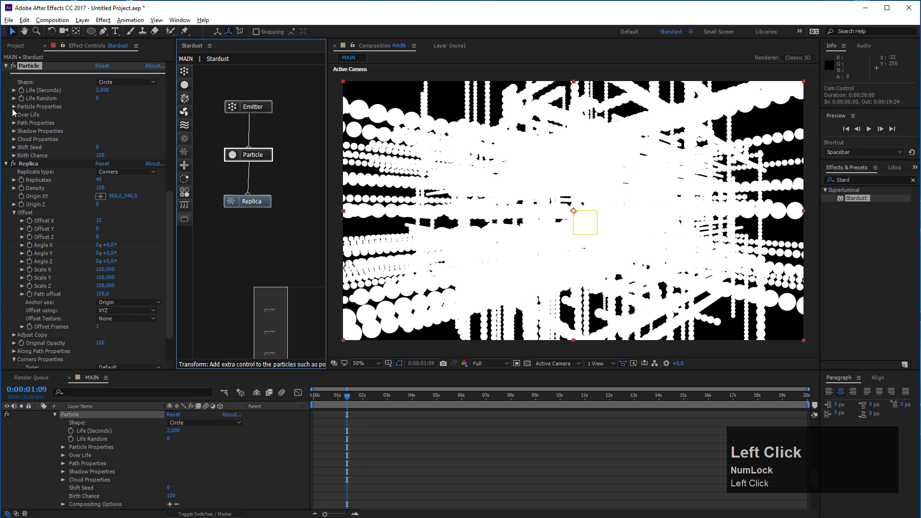
left_click(14, 106)
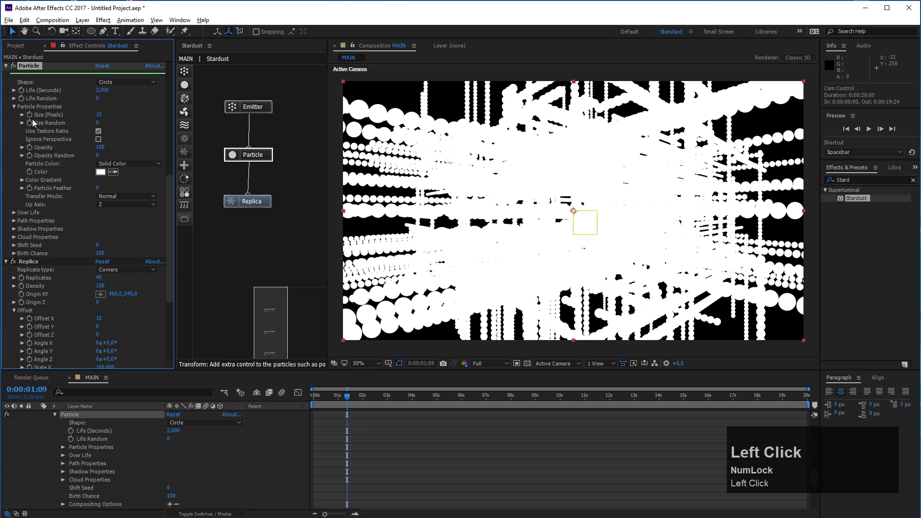
left_click(100, 114)
type("0,3")
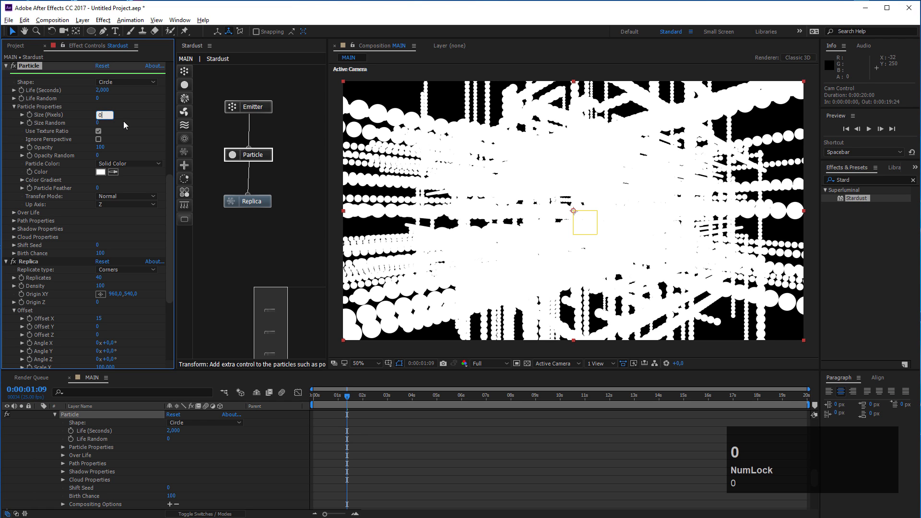
left_click(126, 120)
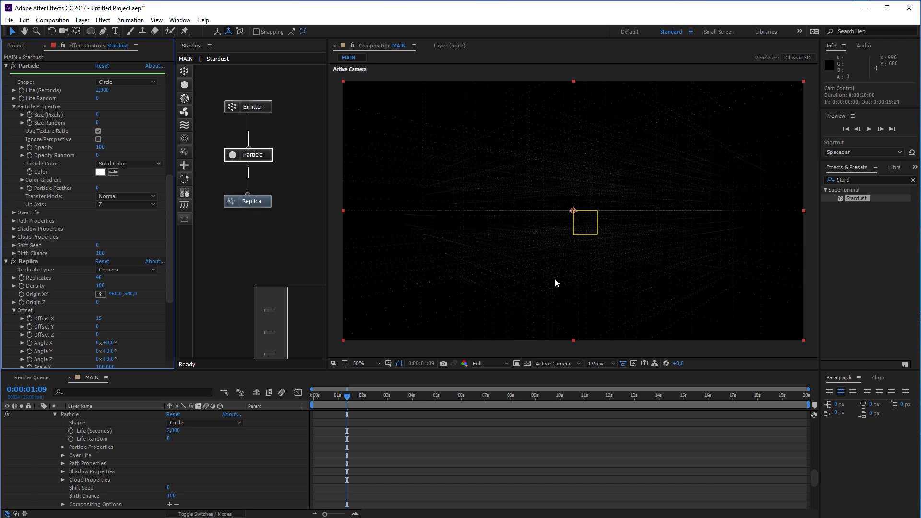
scroll(615, 269, "up", 2)
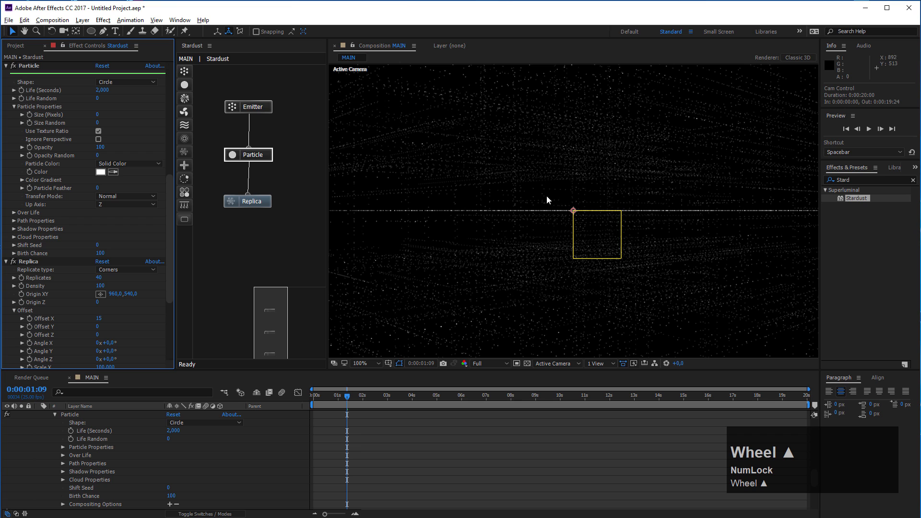
scroll(540, 163, "down", 2)
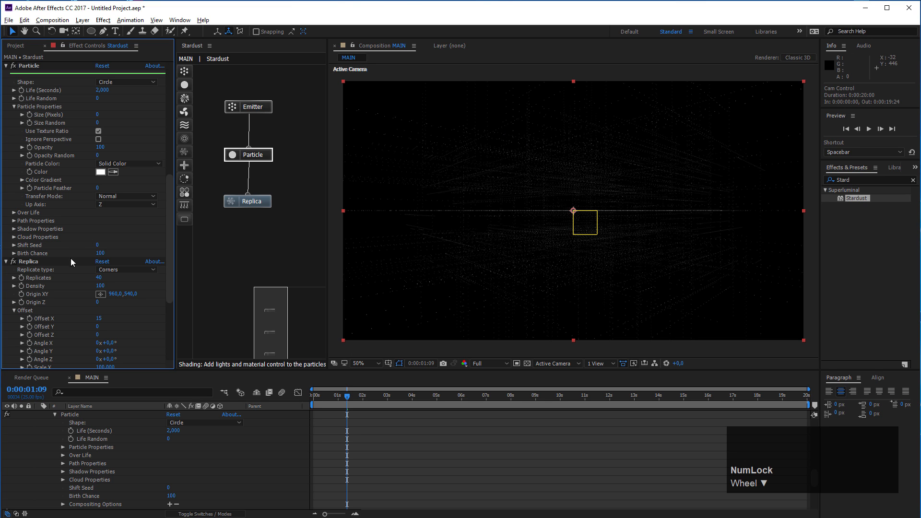
- Set the Replica node's Density to 800
left_click(22, 261)
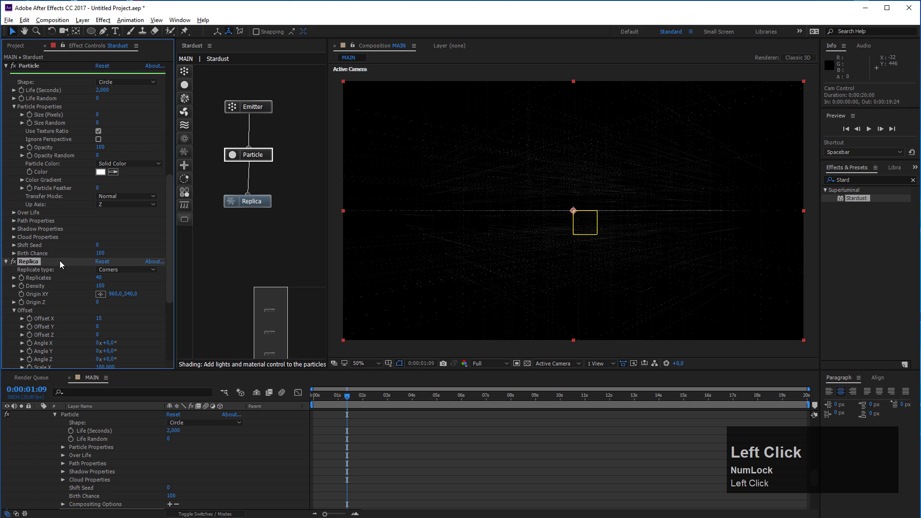
left_click(101, 285)
type("800")
key("Return")
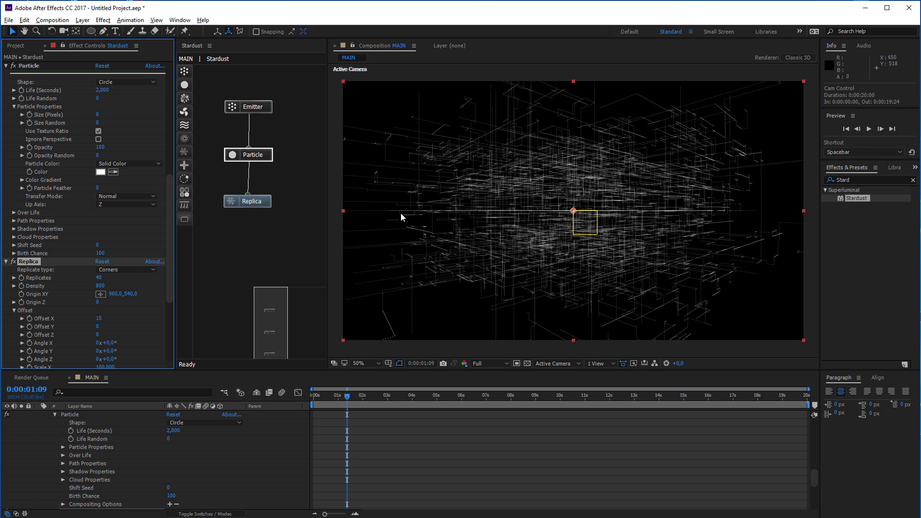
- Set the Max Corners in the Replica node's Corners Properties to 2
scroll(113, 309, "down", 5)
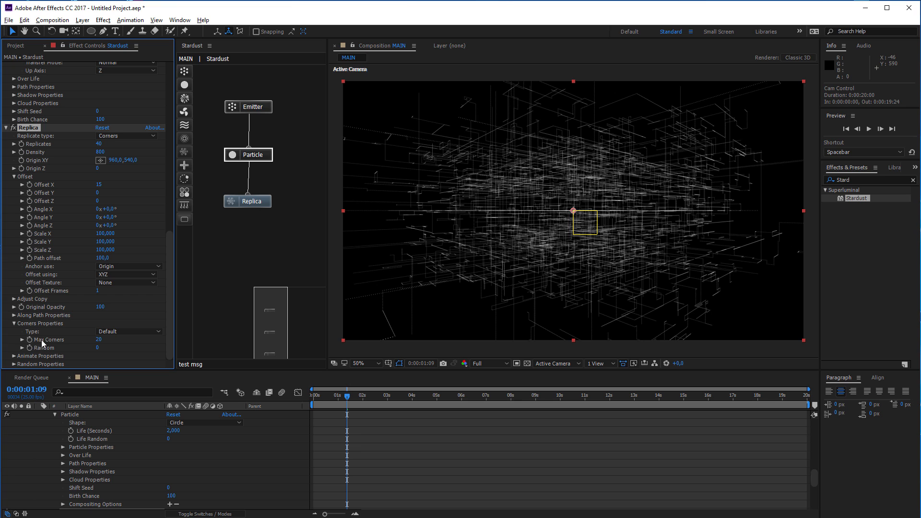
left_click(100, 340)
type("2")
key("Return")
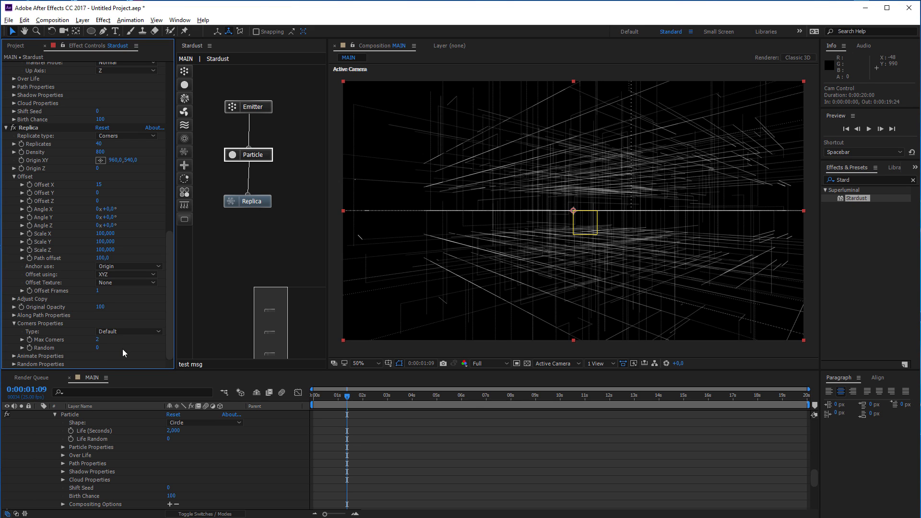
- Try Max Corners values of 4 and 10 on the Replica node and compare the line patterns
left_click(98, 340)
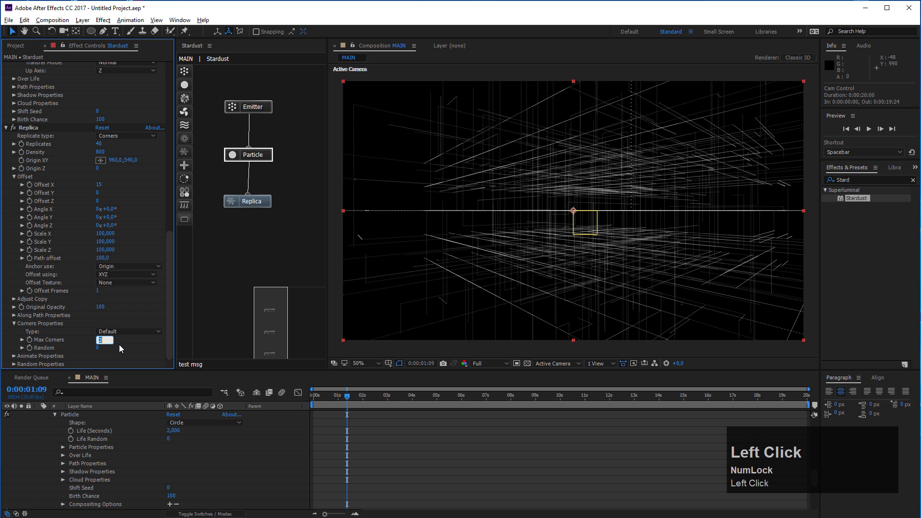
type("4")
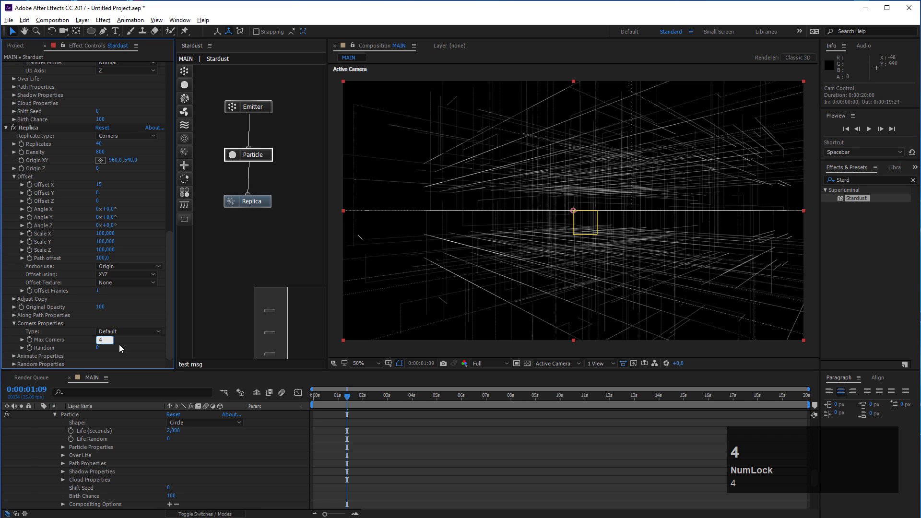
key("Return")
left_click(98, 341)
type("10")
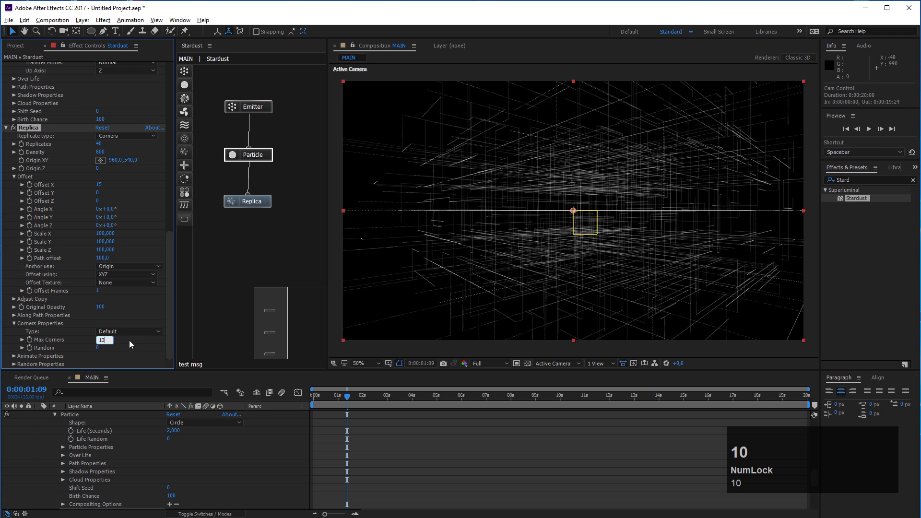
left_click(127, 341)
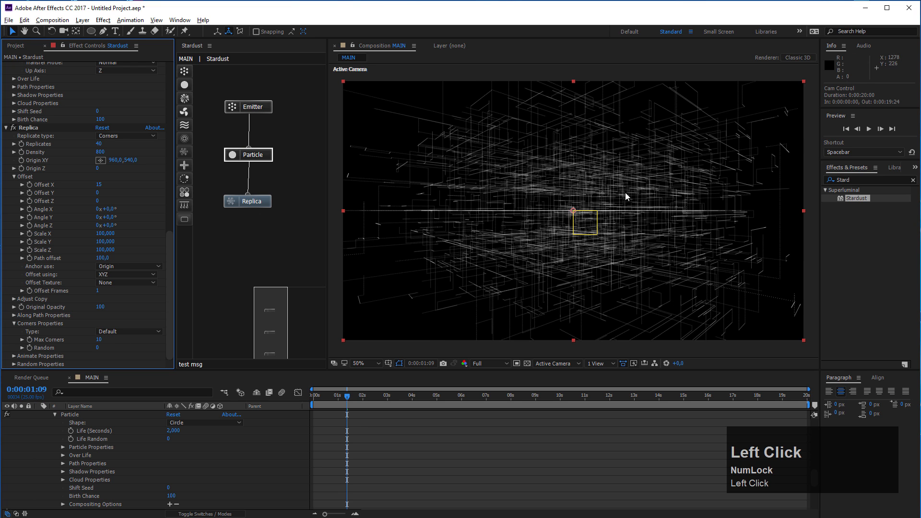
- Return the Replica node's Max Corners to 2
left_click(98, 340)
type("2")
left_click(139, 347)
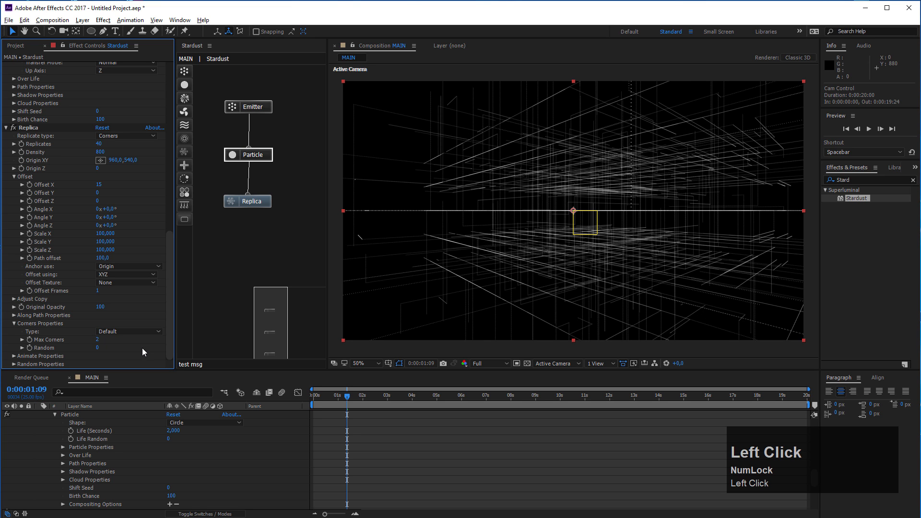
scroll(587, 208, "down", 1)
scroll(569, 211, "up", 1)
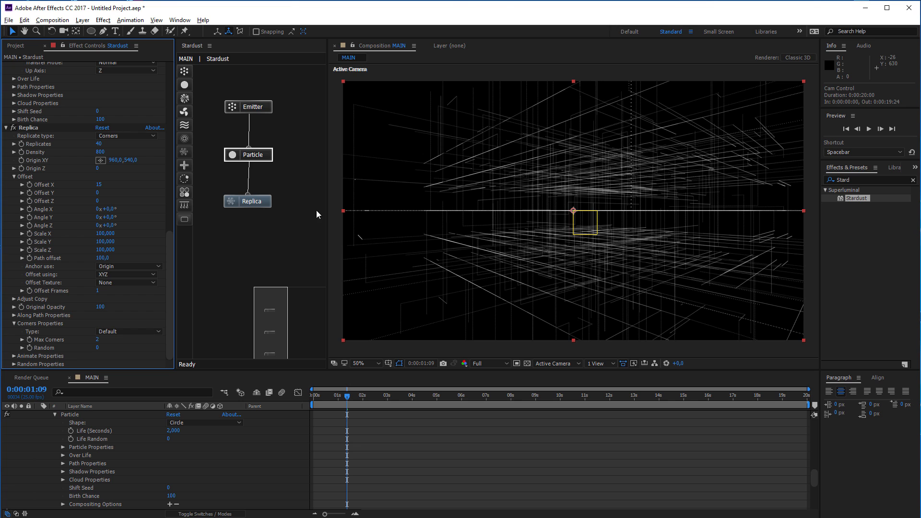
- Switch the Particle node's particle color mode to Random From Gradient
left_click(259, 158)
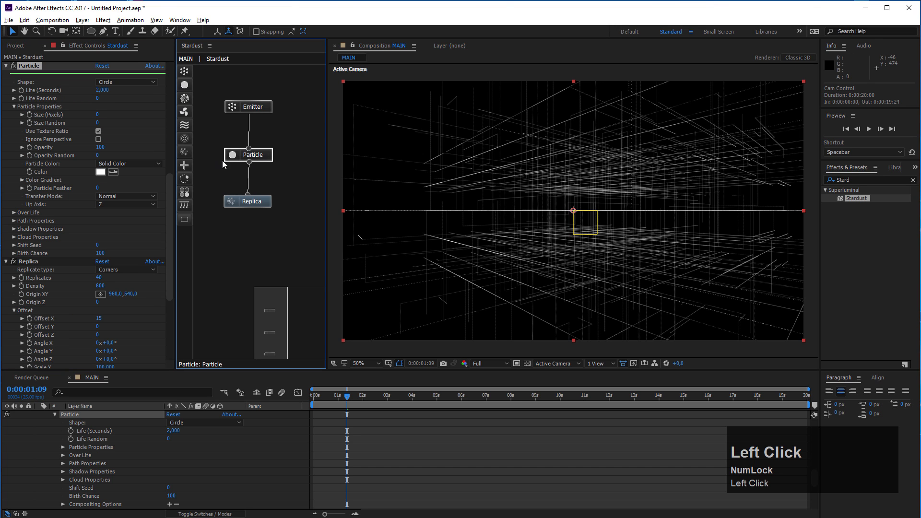
left_click(115, 165)
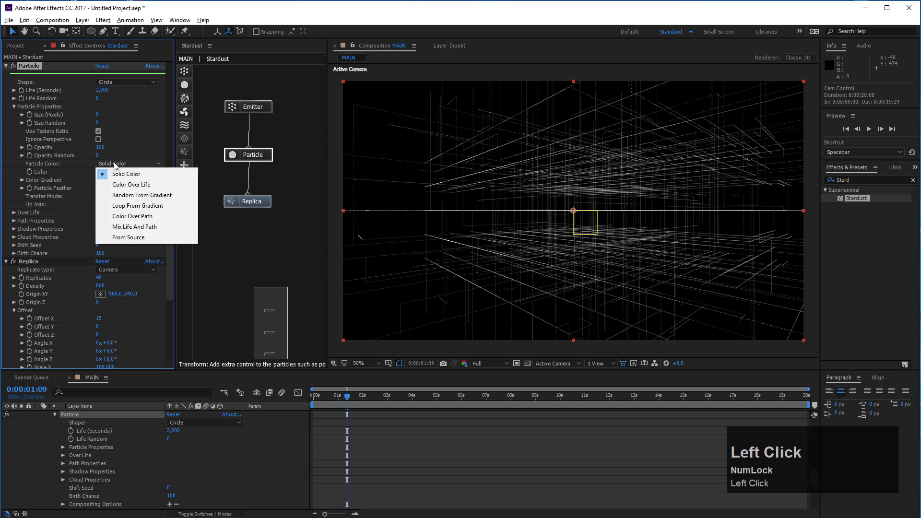
left_click(135, 196)
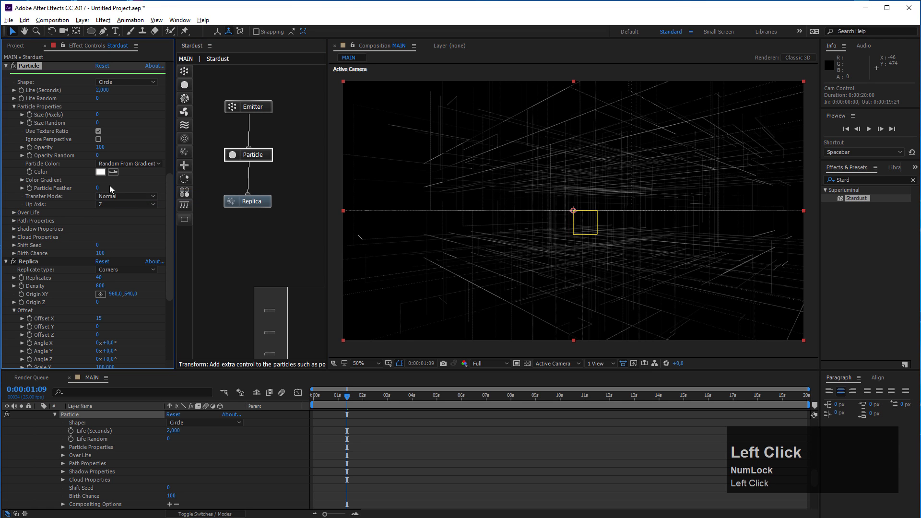
- Apply the blue-to-green Color 14 preset to the Particle node's color gradient
left_click(21, 180)
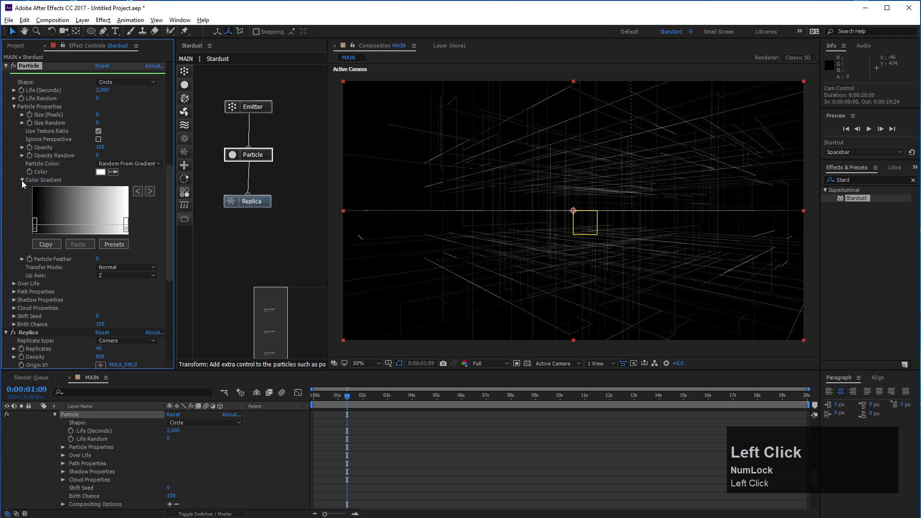
left_click(120, 246)
left_click_drag(597, 144, 336, 132)
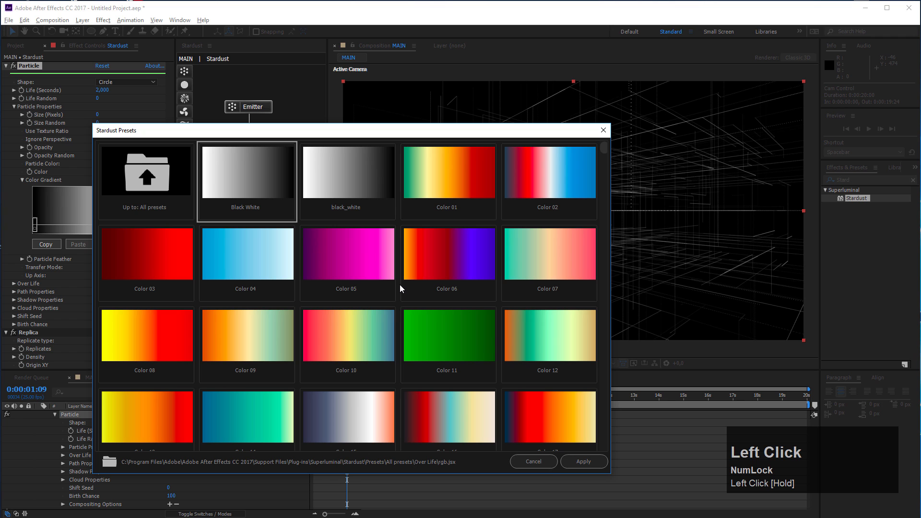
scroll(245, 414, "down", 2)
left_click(244, 414)
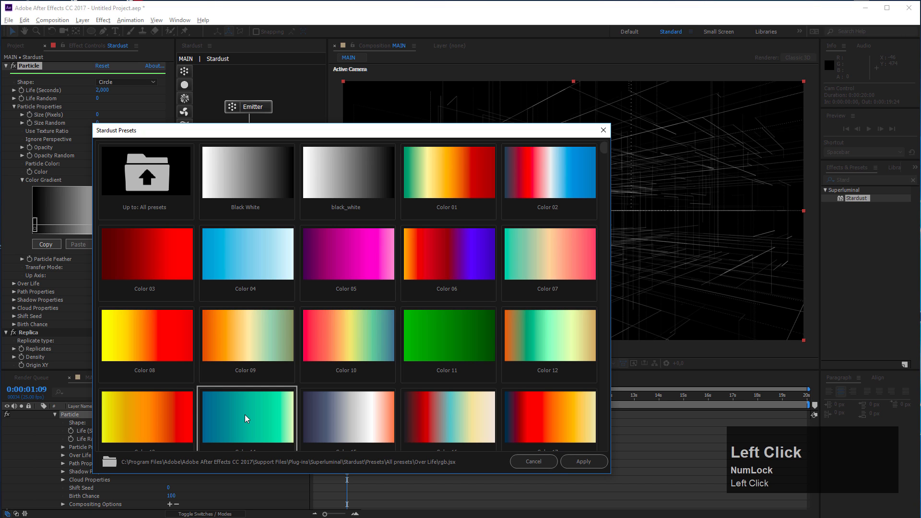
left_click(583, 461)
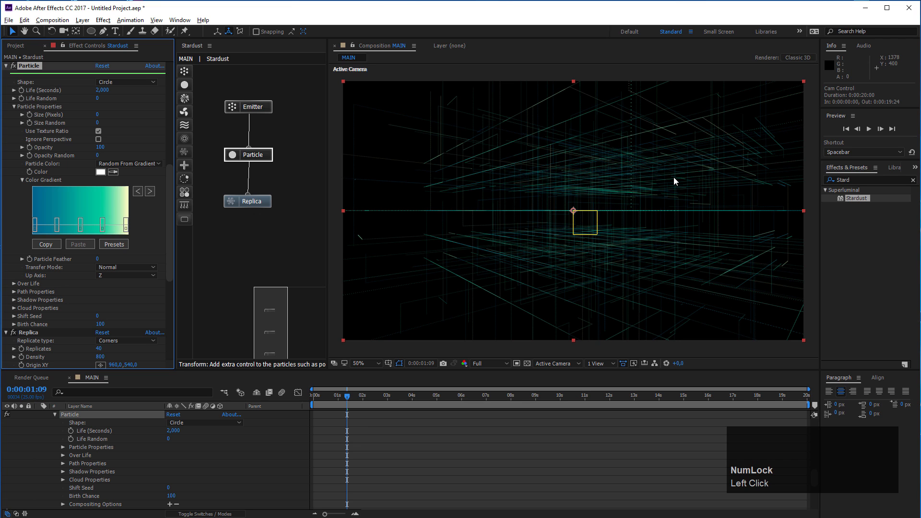
- Widen the Stardust node graph area and move the current time to 0:00:01:12 to check the animation
left_click_drag(327, 191, 404, 192)
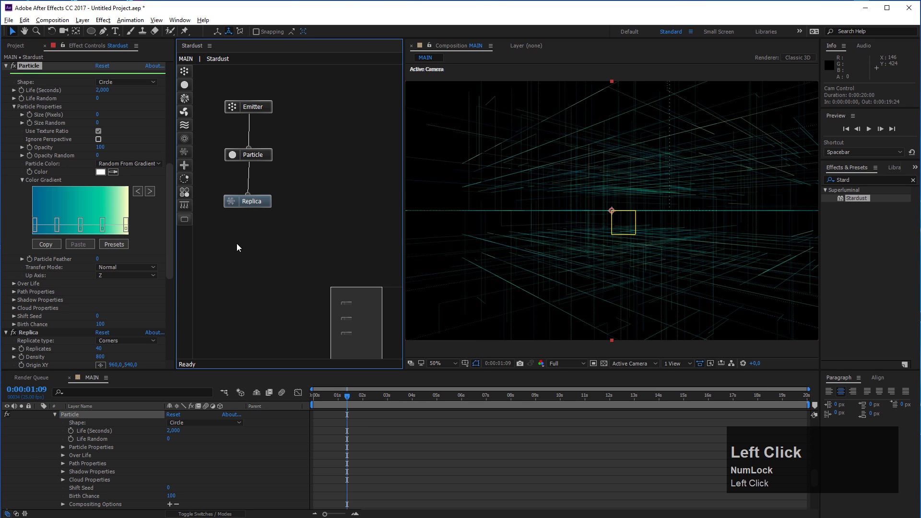
left_click(350, 397)
mouse_move(350, 396)
left_mouse_down()
mouse_move(402, 402)
mouse_move(331, 401)
mouse_move(390, 408)
mouse_move(350, 411)
left_mouse_up()
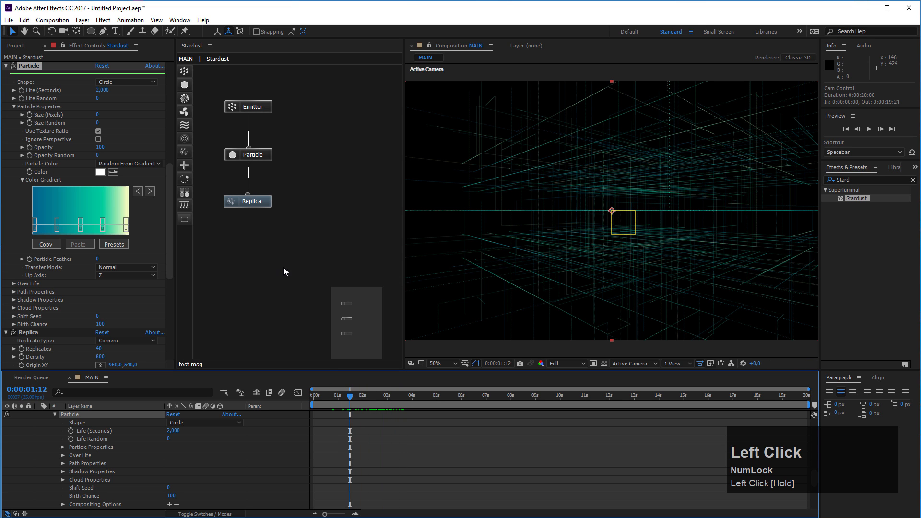
- Set the Particle node's life to 20 seconds
left_click(248, 156)
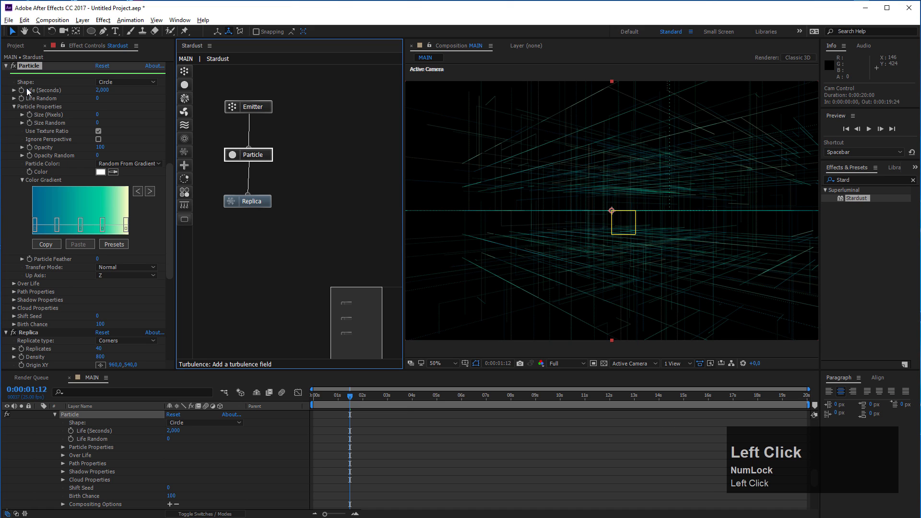
left_click(103, 90)
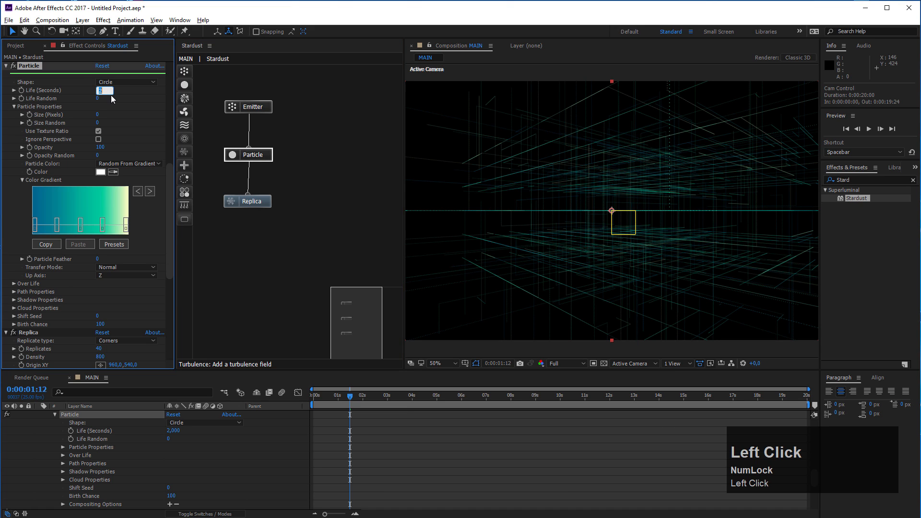
type("20")
key("Return")
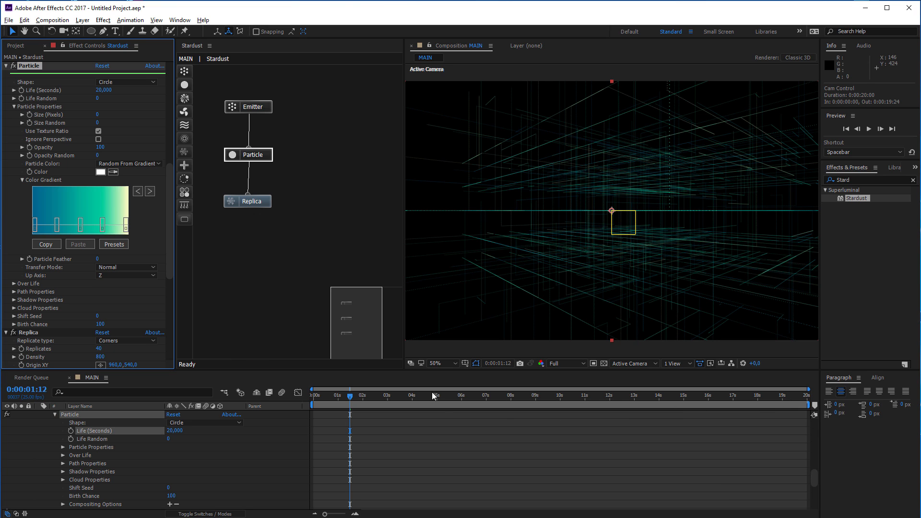
- Set the Emitter node's emitting mode to Once and scrub through the composition to 0:00:09:07
left_click_drag(170, 180, 173, 72)
left_click(257, 108)
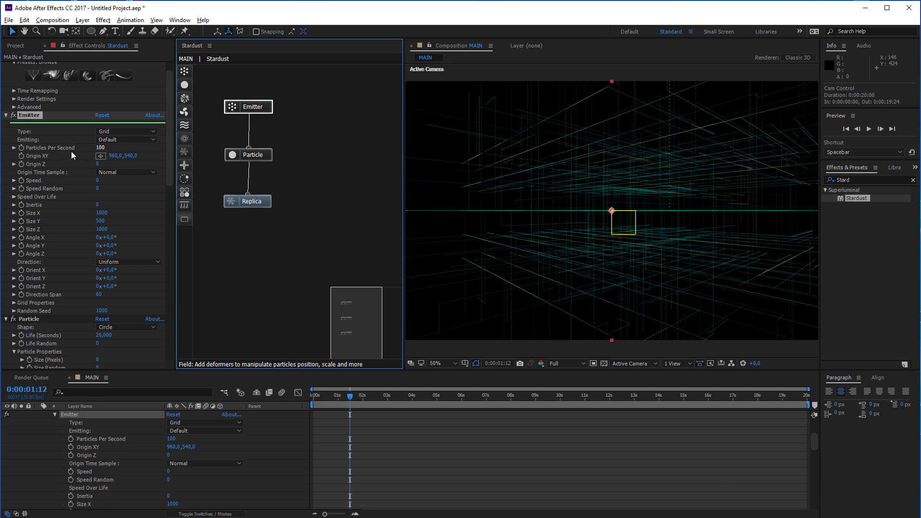
left_click(114, 144)
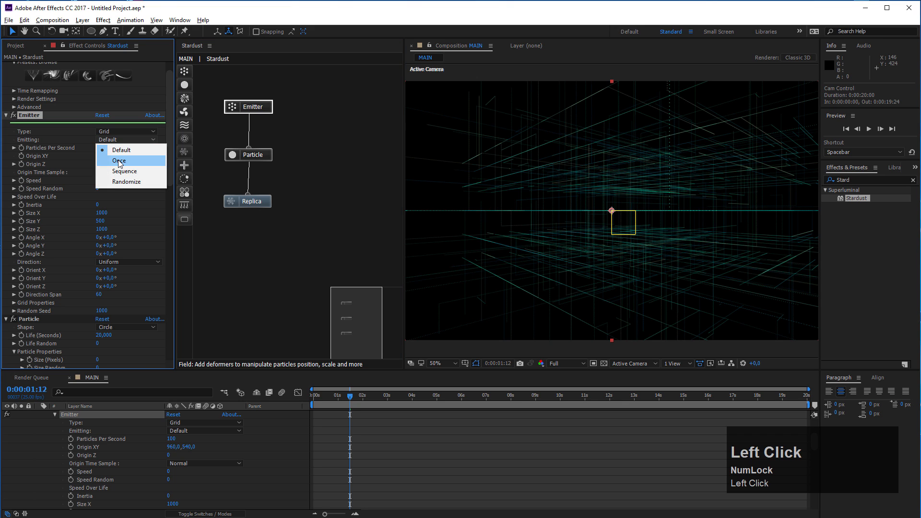
left_click(118, 162)
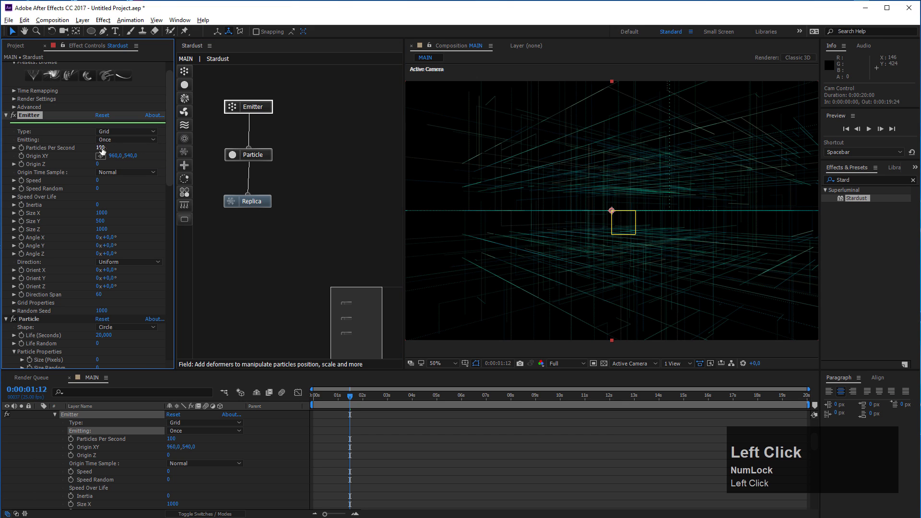
left_click_drag(314, 396, 543, 408)
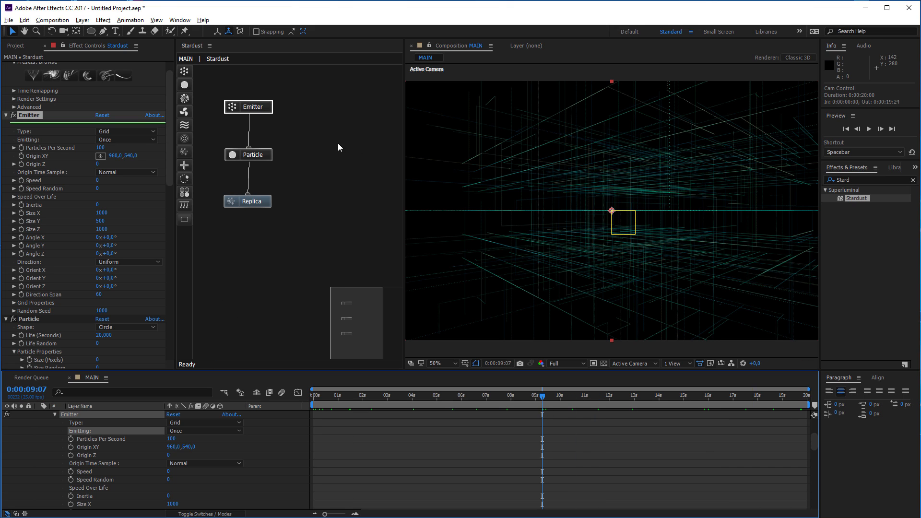
- Add a second Particle node beside the first, center the Emitter above both, and connect the new node to the Emitter
left_click(186, 89)
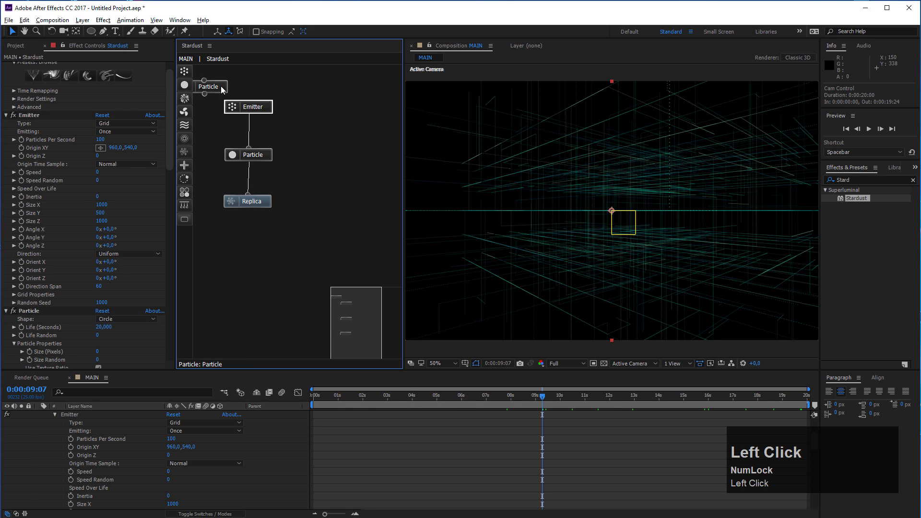
left_click_drag(226, 91, 318, 158)
left_click_drag(250, 107, 288, 106)
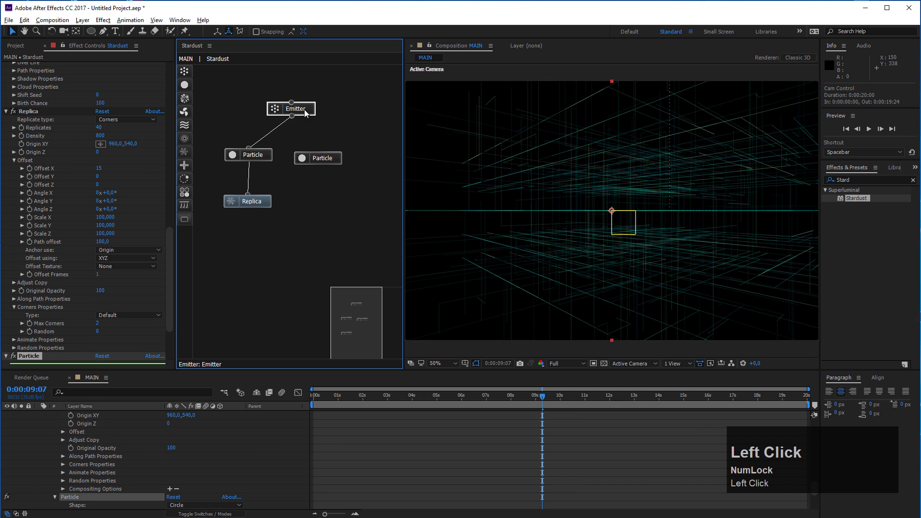
left_click_drag(318, 151, 289, 114)
- Set the second Particle node's life to 20 seconds, check it at 0:00:01:10, and align the node beside the first Particle
left_click(325, 161)
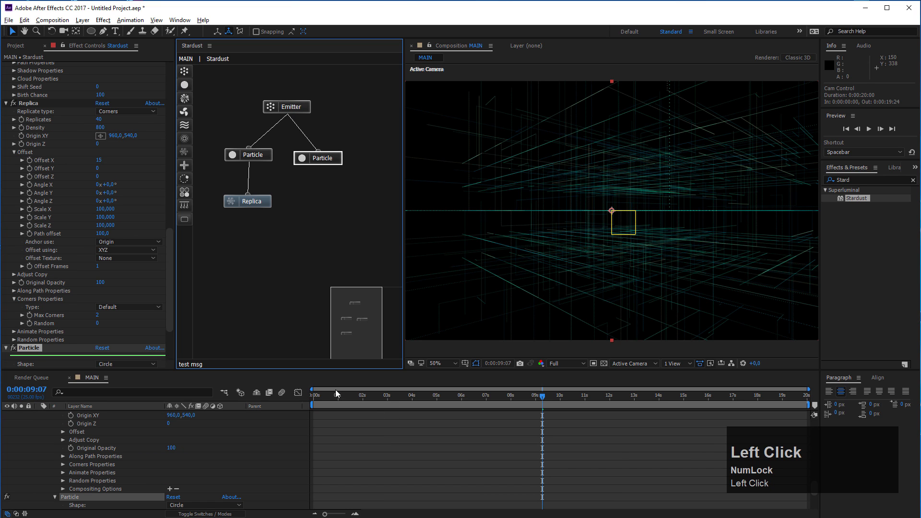
scroll(88, 329, "down", 3)
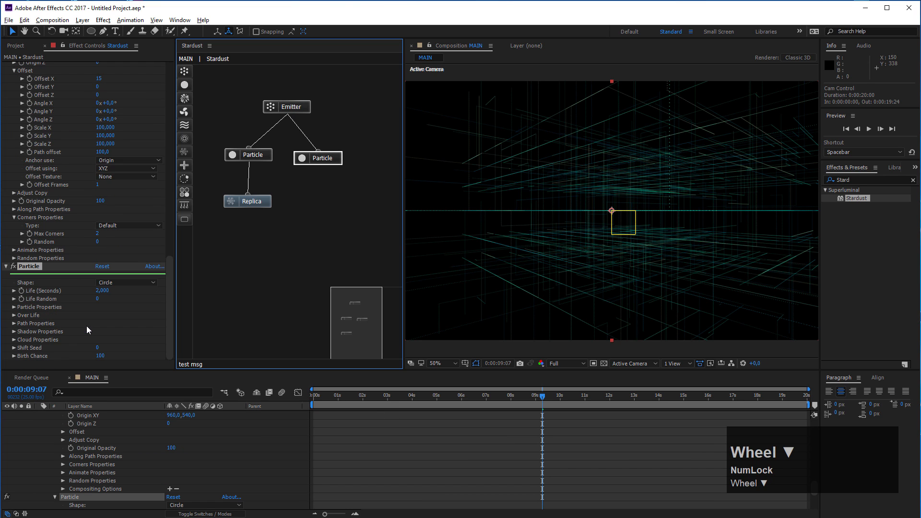
left_click(102, 291)
type("20")
key("Return")
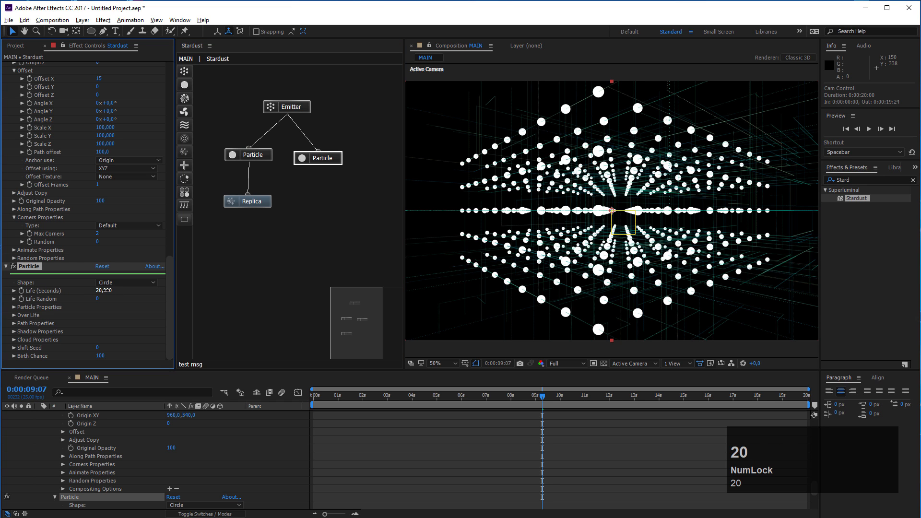
left_click(356, 398)
left_click_drag(355, 398, 348, 399)
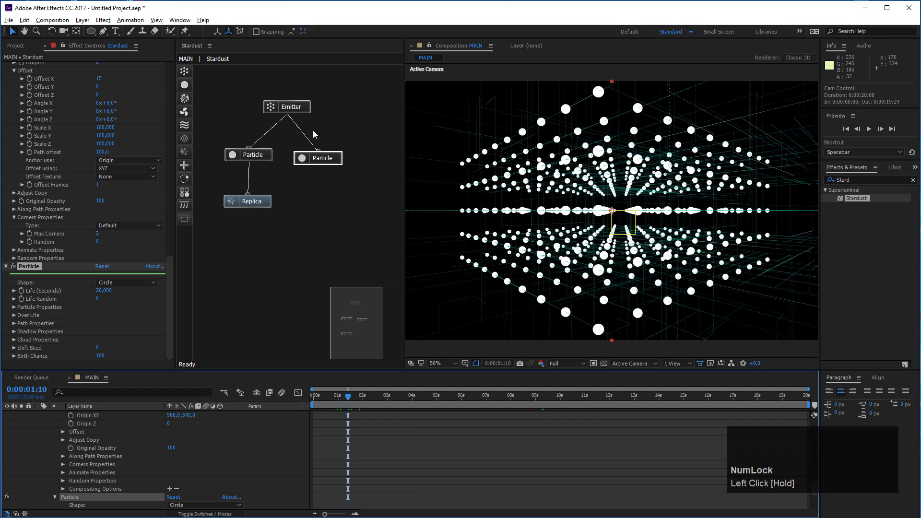
left_click_drag(318, 159, 309, 156)
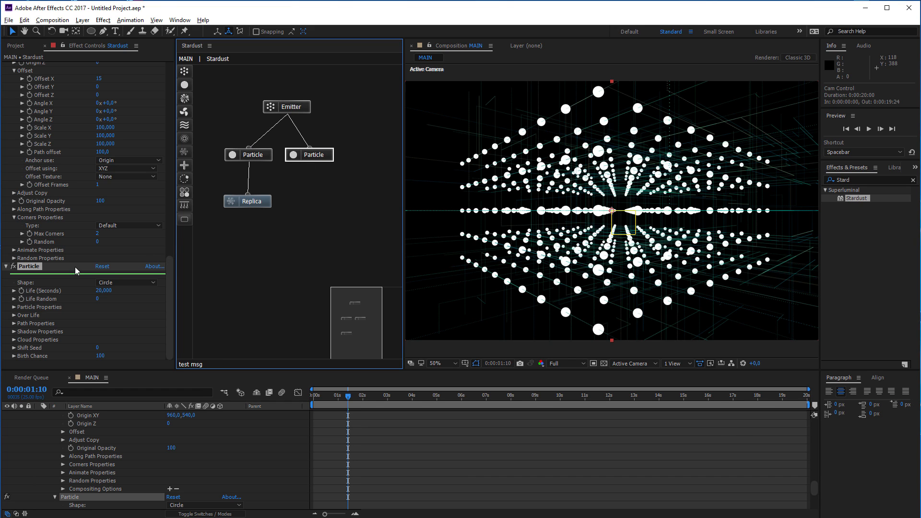
- Rename the first Particle node, the one feeding the Replica, as Corner Particles
scroll(80, 277, "up", 5)
scroll(81, 272, "up", 6)
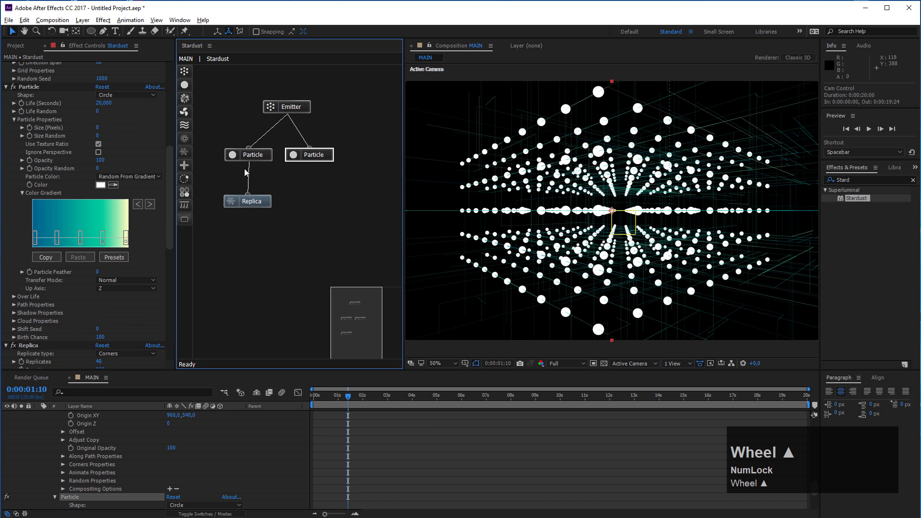
left_click(294, 113)
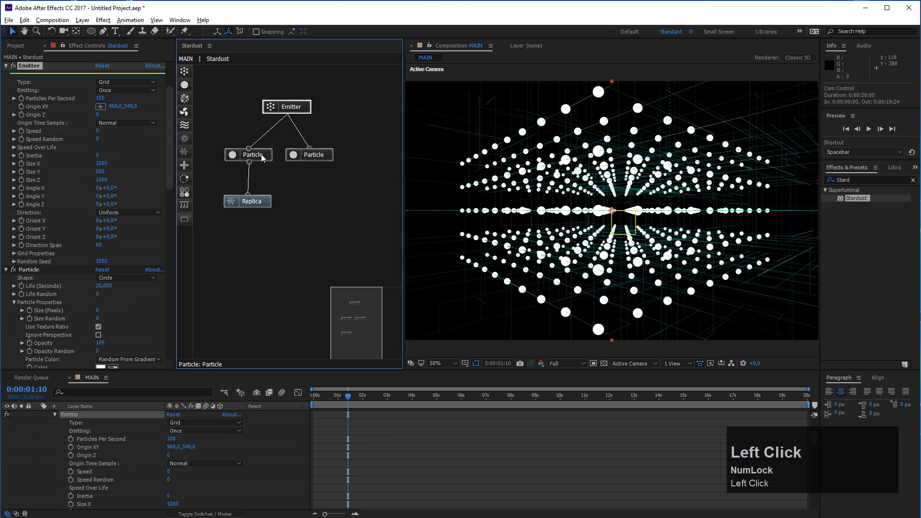
left_click(247, 161)
left_click(35, 264)
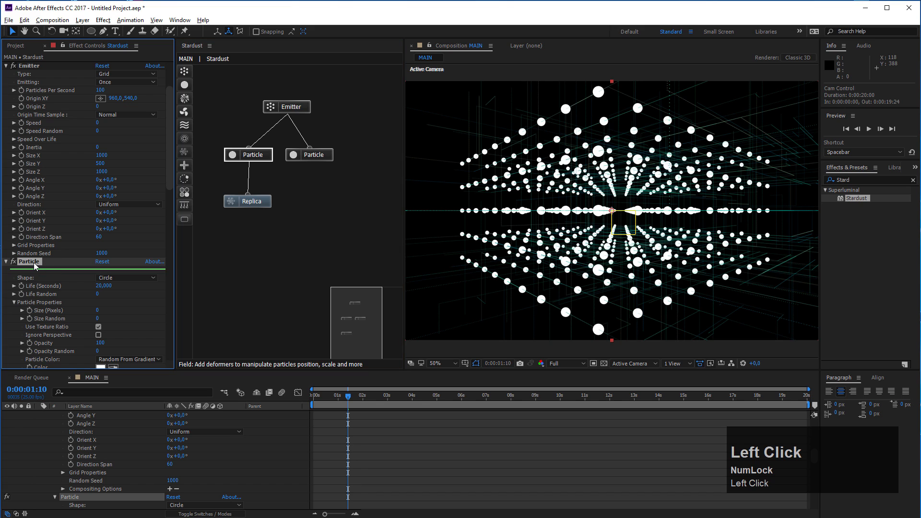
key("Return")
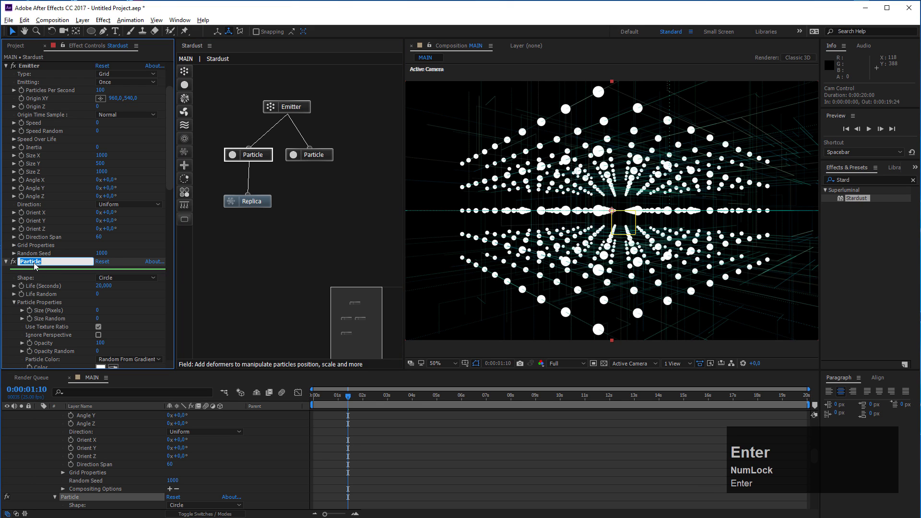
type("Grid")
key("BackSpace")
key("BackSpace")
key("BackSpace")
type("Corner Particles")
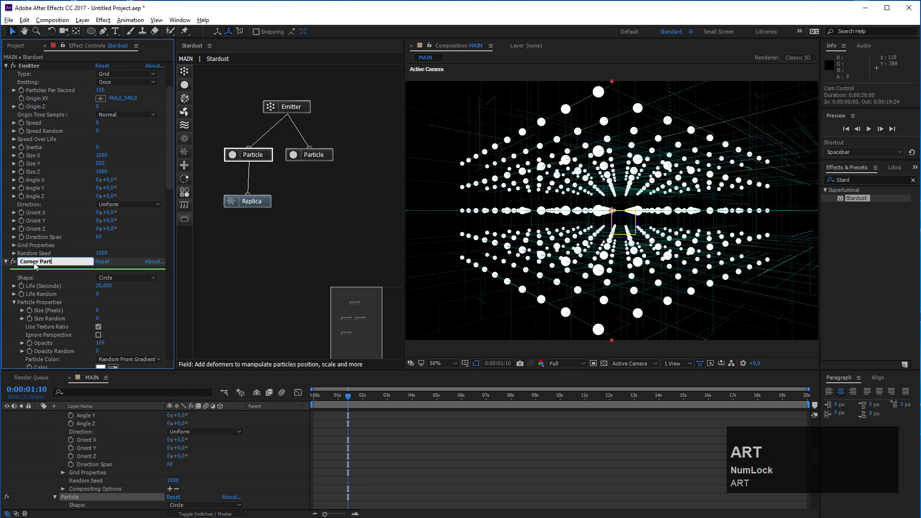
key("Return")
- Rename the Replica node as Corners Replica
scroll(59, 295, "down", 3)
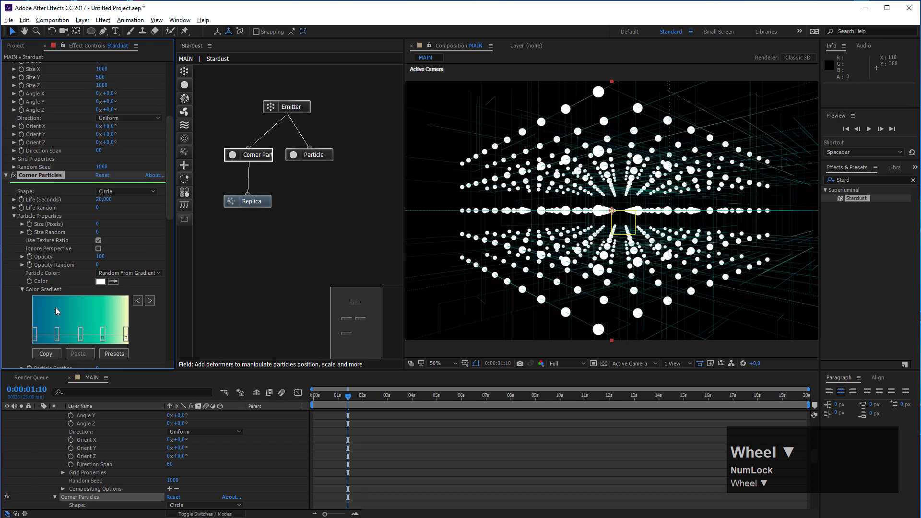
scroll(56, 307, "down", 6)
left_click(31, 272)
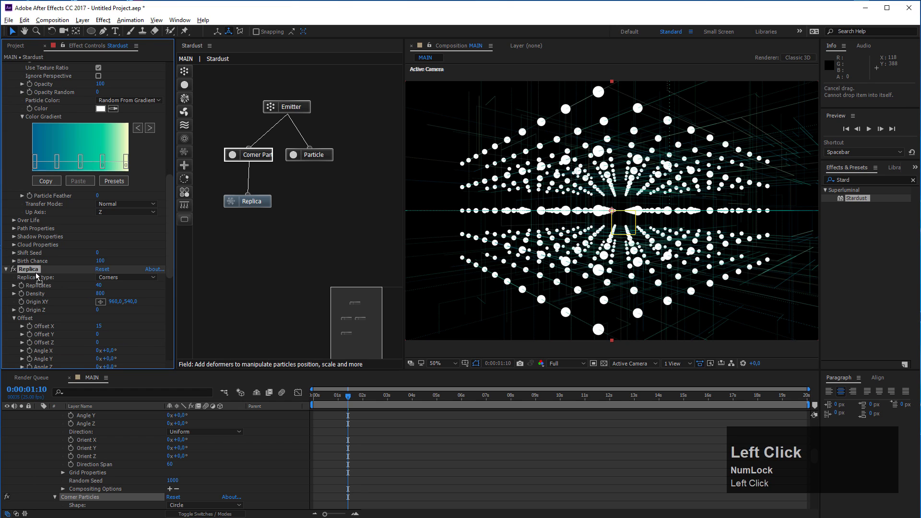
key("Return")
key("Left")
type("Corners")
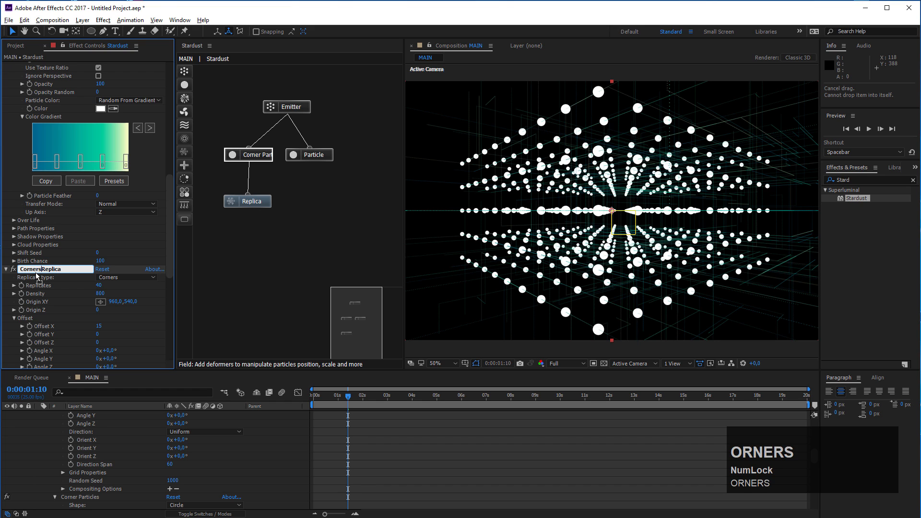
left_click(78, 293)
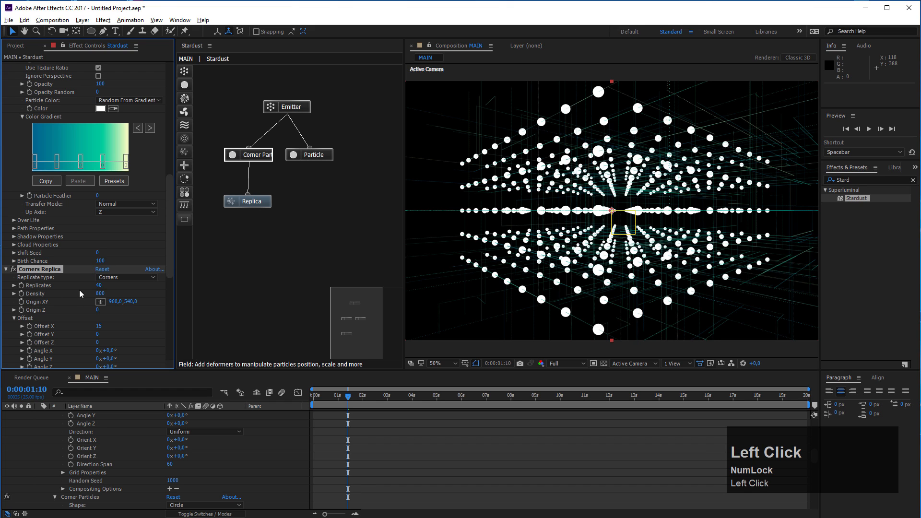
- Rename the second Particle node as Circles
left_click(329, 157)
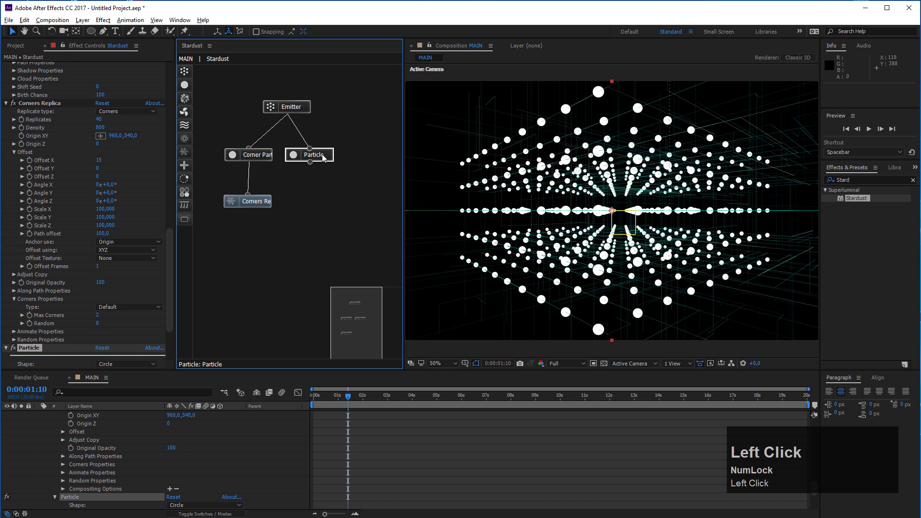
scroll(39, 310, "down", 2)
left_click(32, 283)
key("Return")
type("Circles")
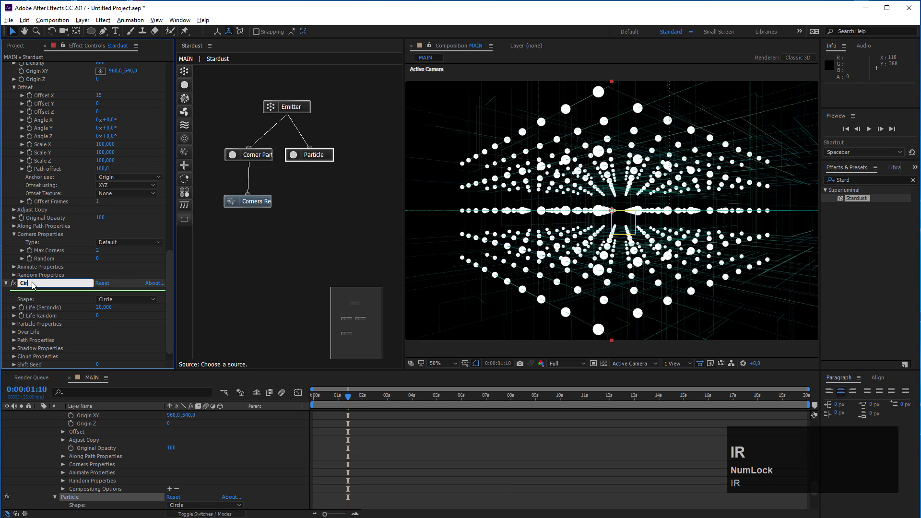
left_click(114, 333)
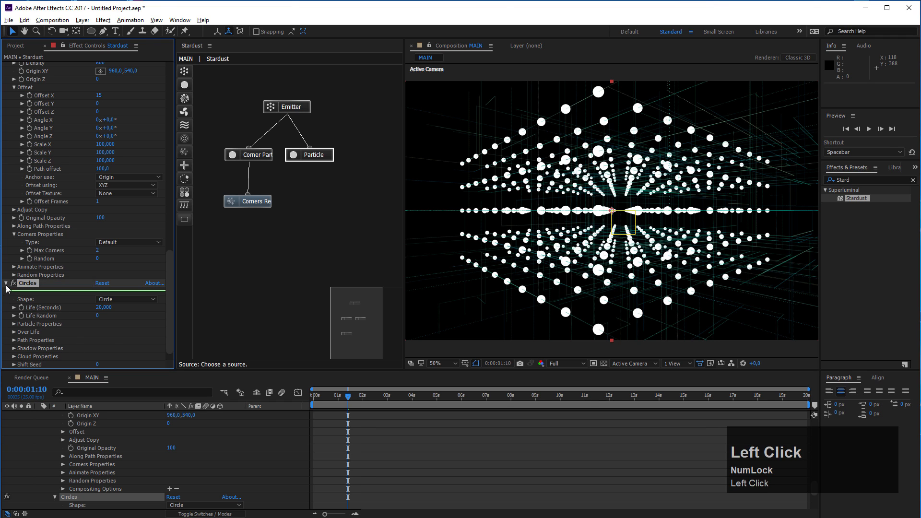
- Set the Circles node's particle size to 5 pixels and its size random to 50
scroll(85, 326, "down", 1)
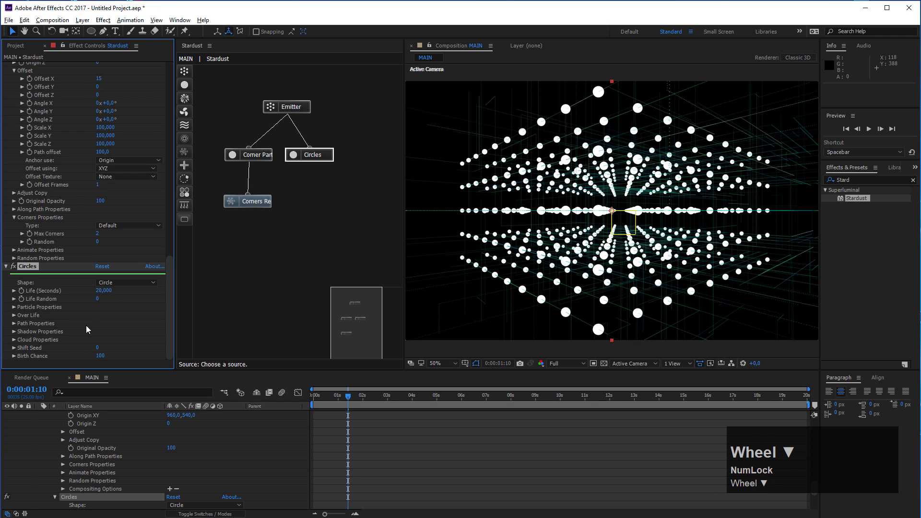
left_click(14, 308)
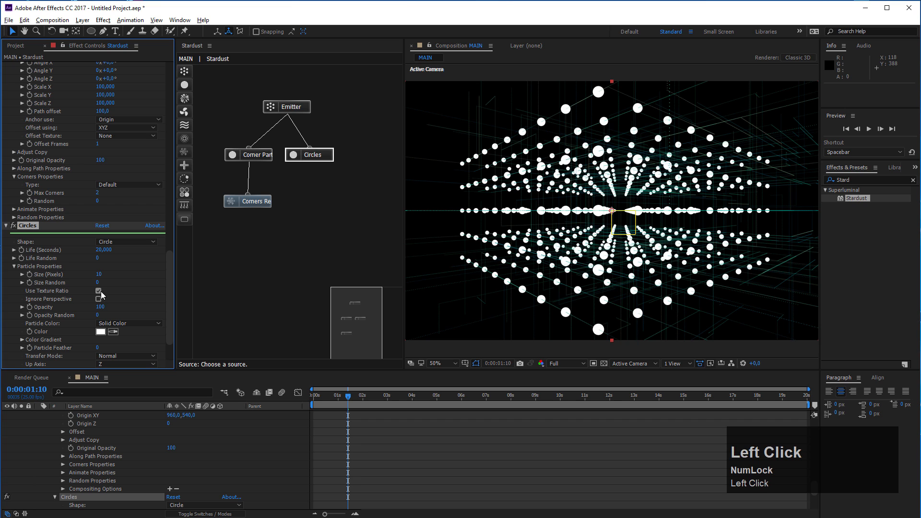
left_click(98, 291)
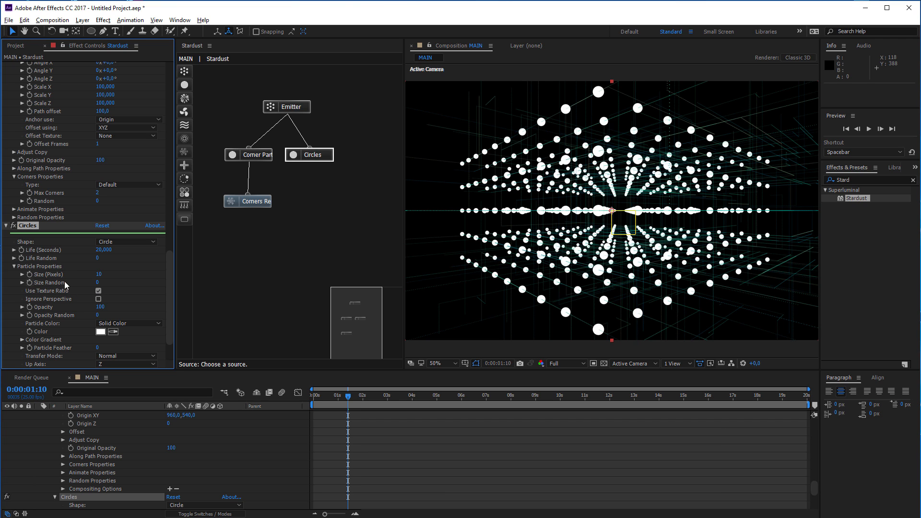
left_click_drag(97, 282, 104, 282)
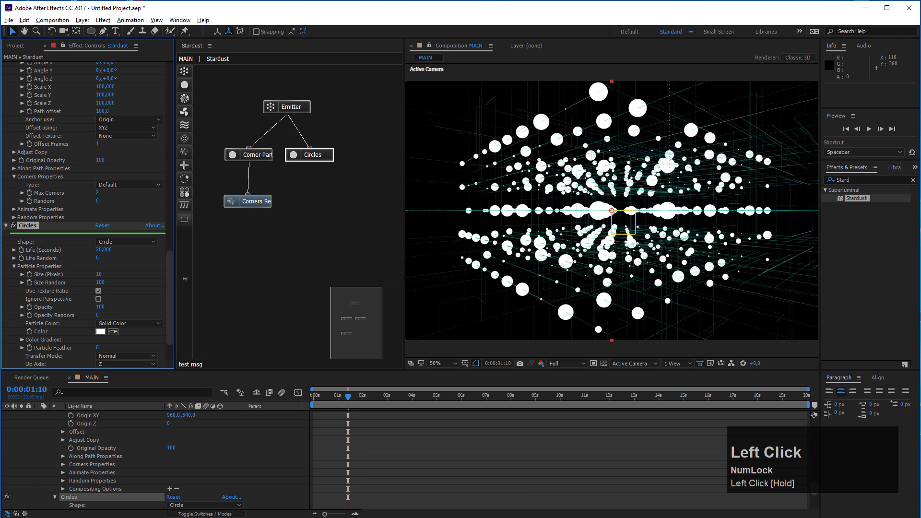
left_click(99, 275)
type("5")
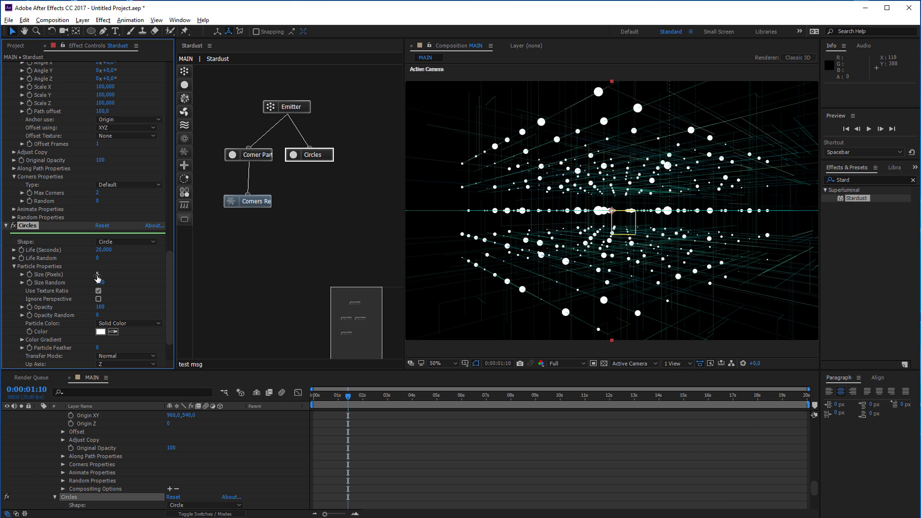
left_click_drag(102, 284, 79, 286)
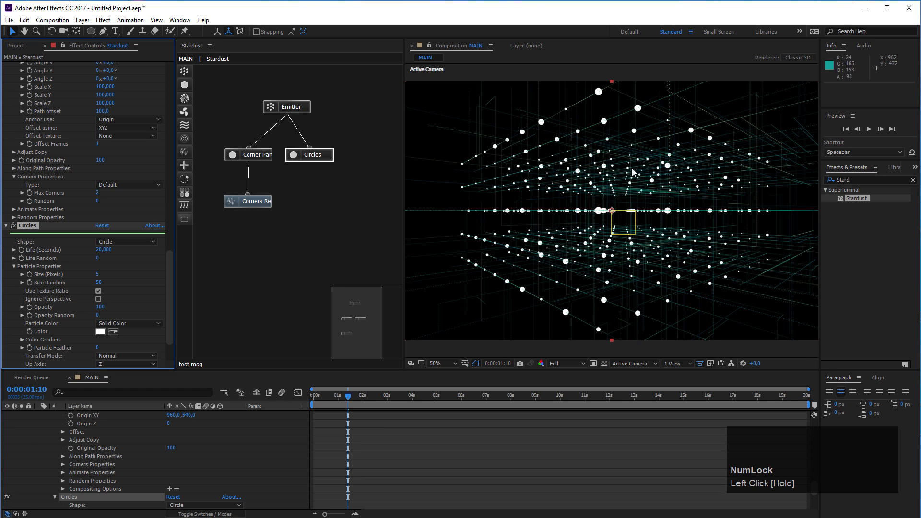
- Make room beside Circles for a third Particle node connected to the Emitter, and rename that node Rectangles
left_click(301, 154)
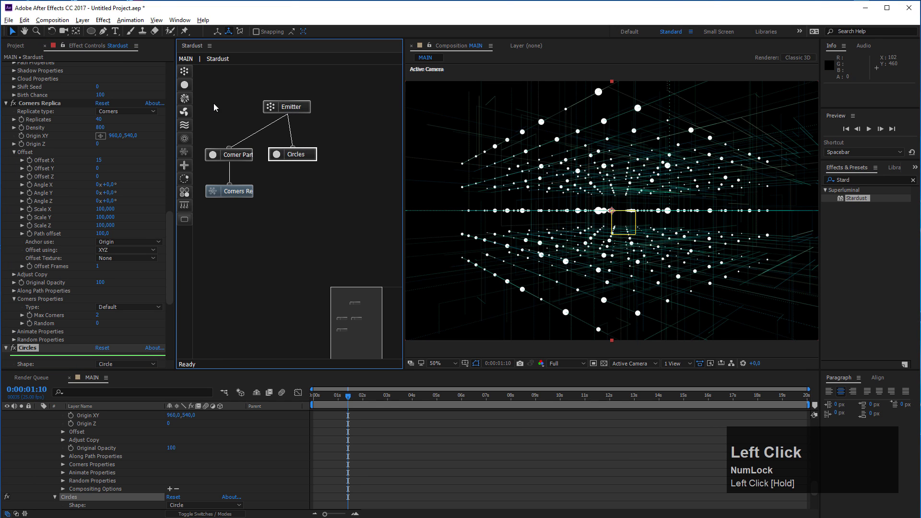
left_click_drag(186, 86, 289, 113)
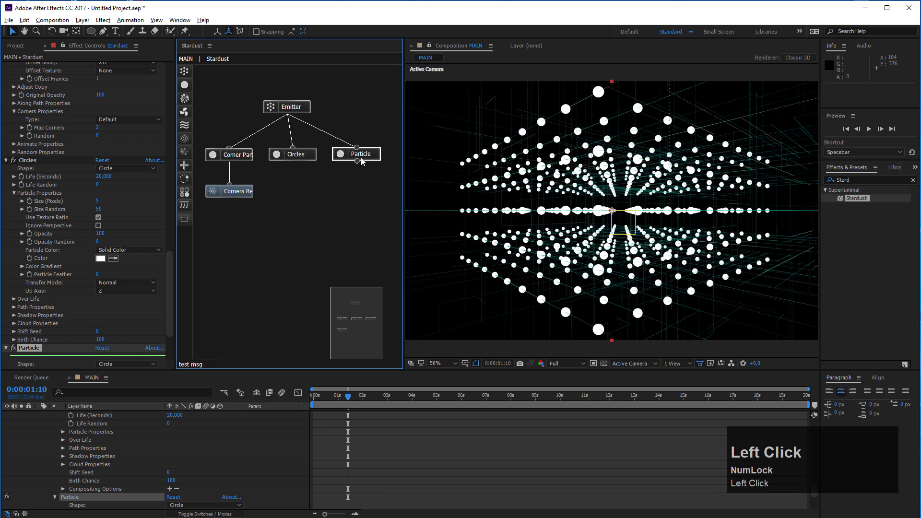
scroll(29, 271, "down", 3)
left_click(32, 265)
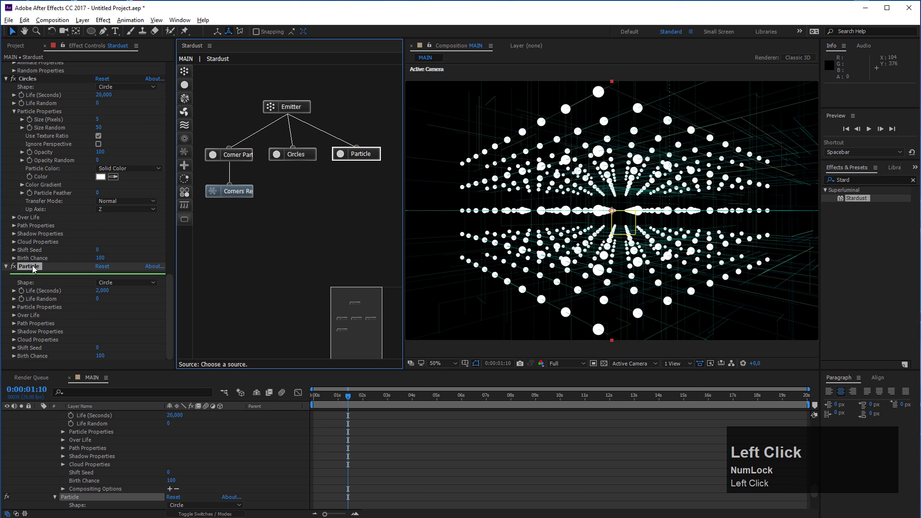
key("Return")
type("Rectangles")
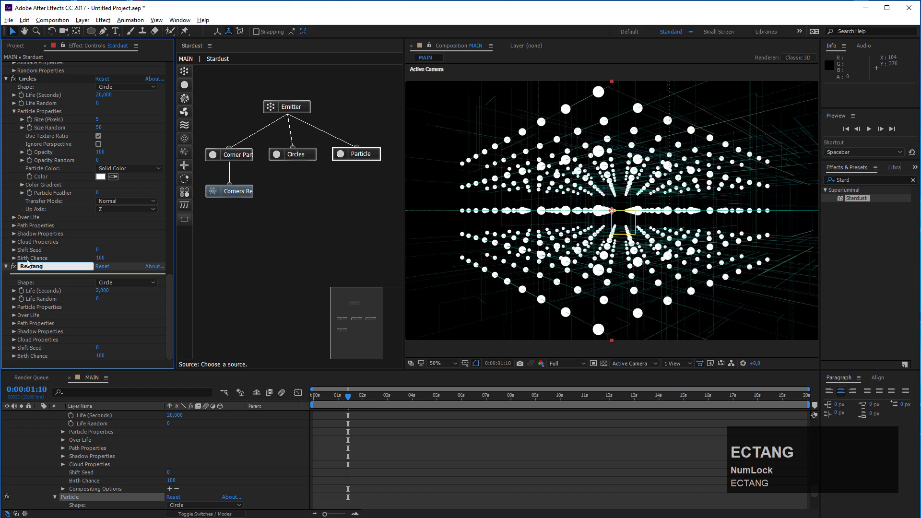
left_click(123, 297)
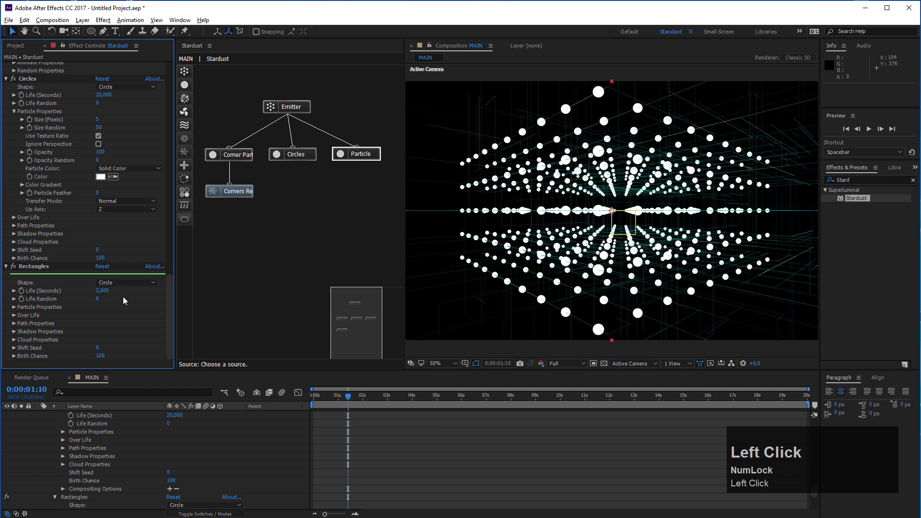
- Change the Rectangles node's shape to Rectangle, sized 12 by 6 pixels with a size random of 100
left_click(117, 283)
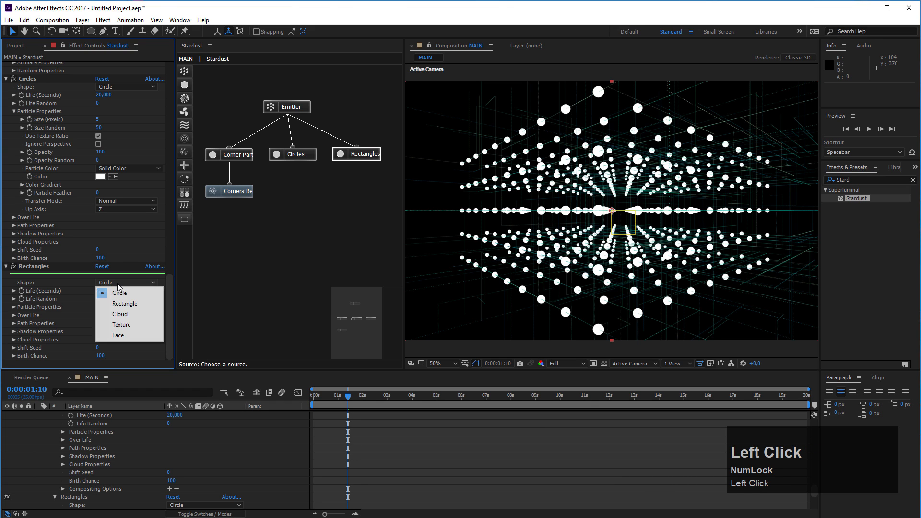
left_click(128, 302)
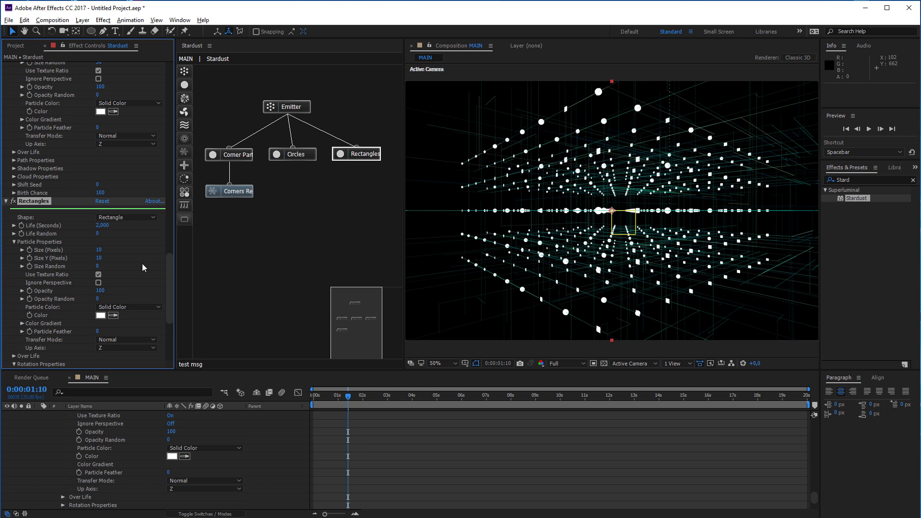
left_click(98, 250)
type("12")
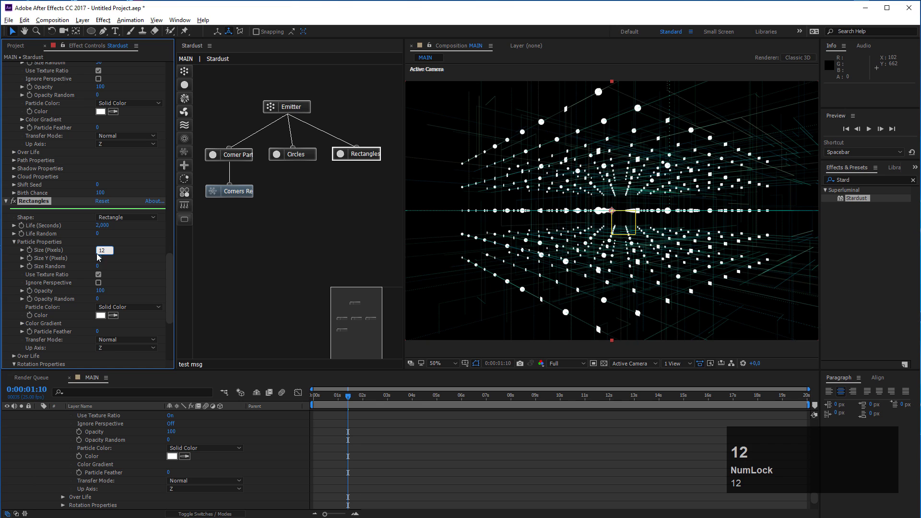
left_click(100, 258)
type("6")
left_click(127, 262)
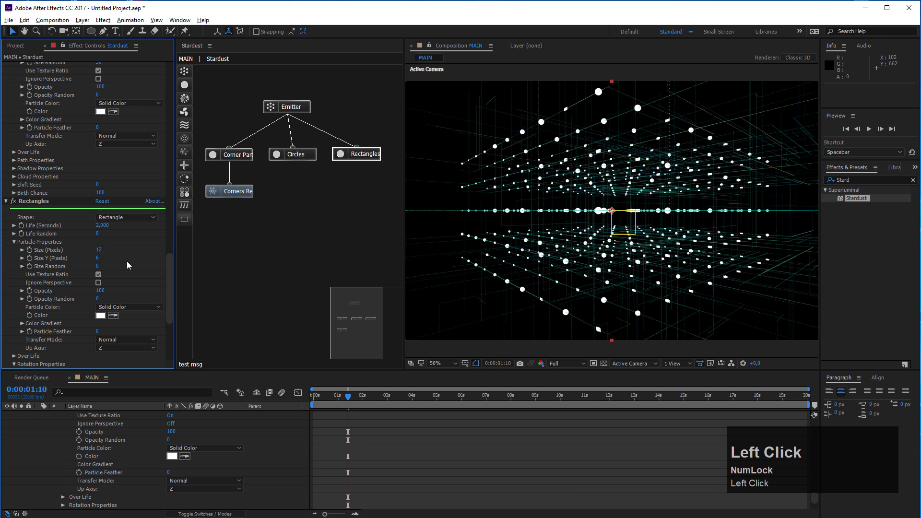
left_click_drag(98, 266, 167, 273)
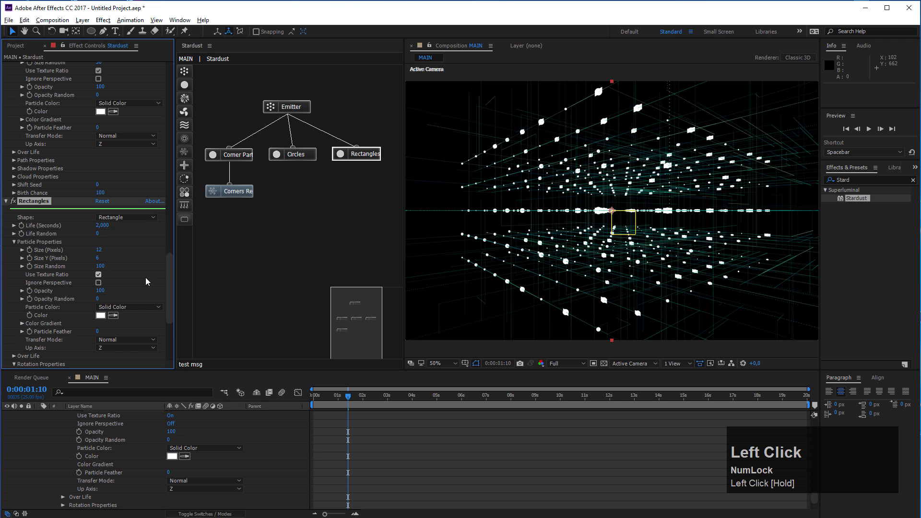
- Disable the Circles node so that only the rectangles and corner lines render
left_click(297, 156)
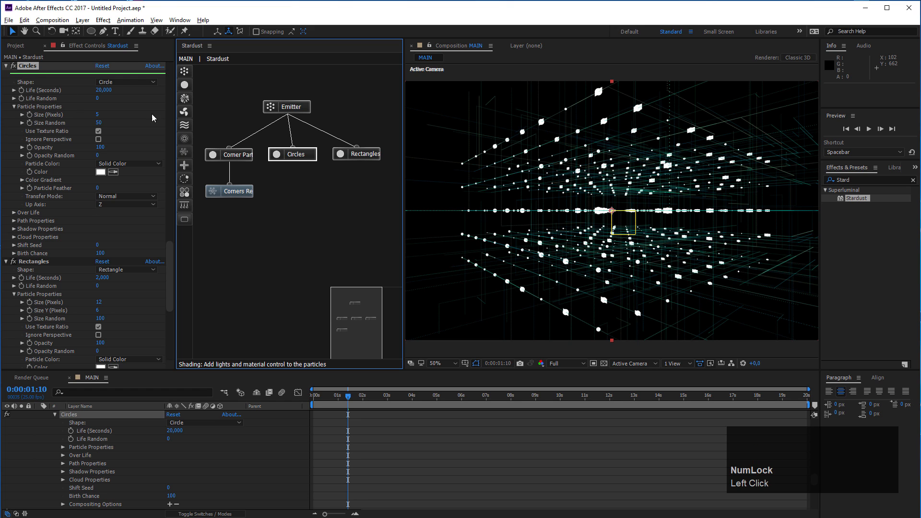
left_click(296, 156)
left_click(14, 66)
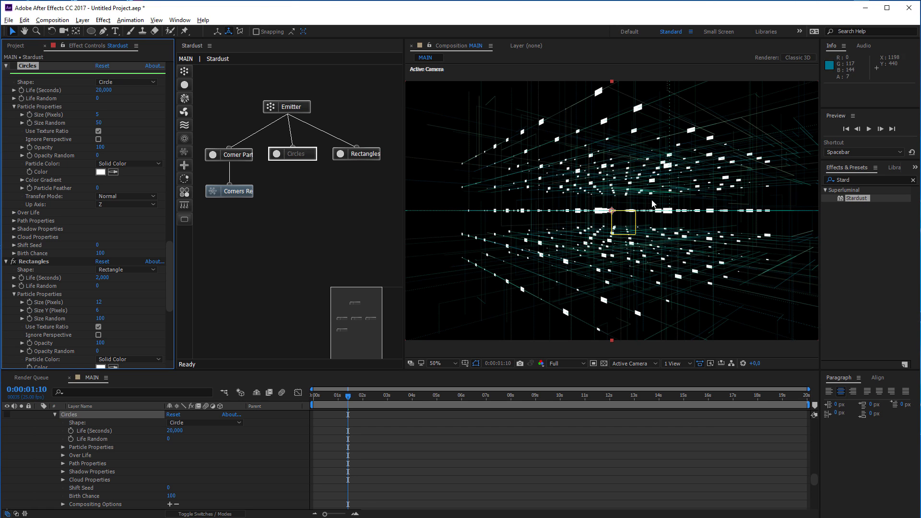
- Lower the Rectangles node's particle opacity to 40
left_click(364, 154)
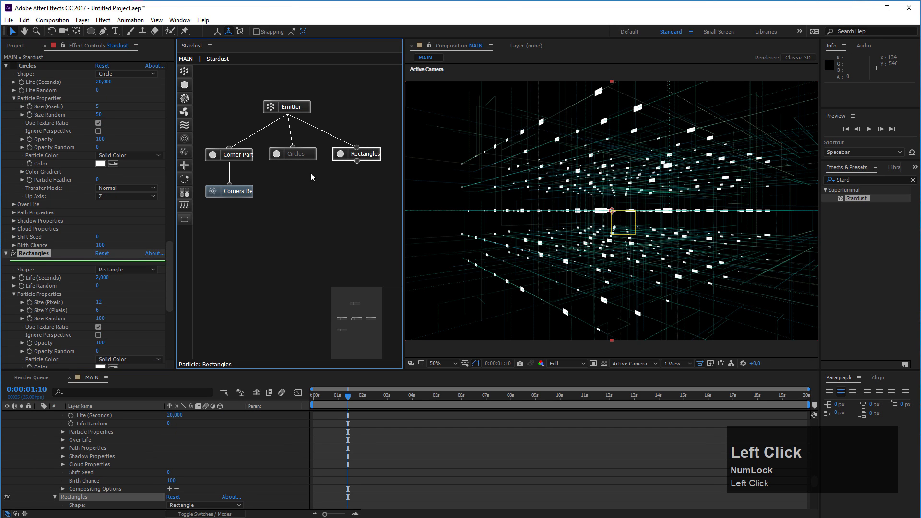
scroll(139, 298, "down", 2)
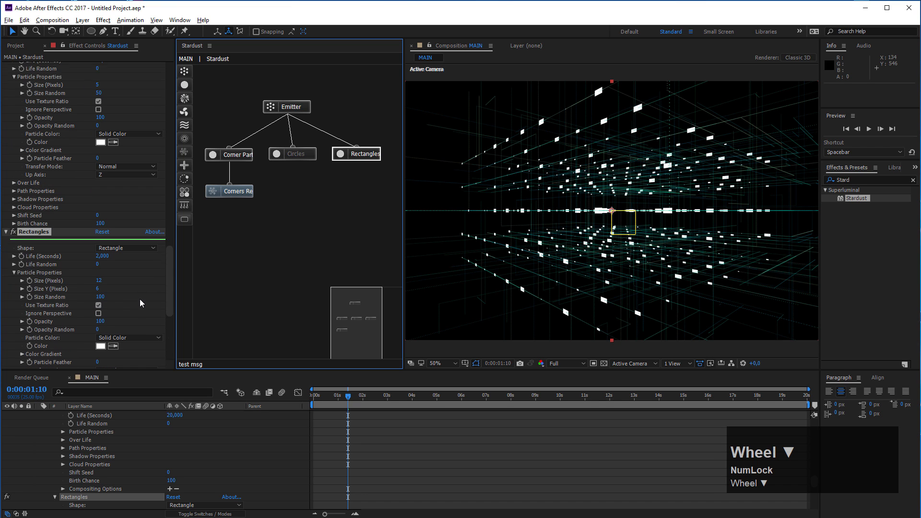
left_click_drag(103, 302, 79, 301)
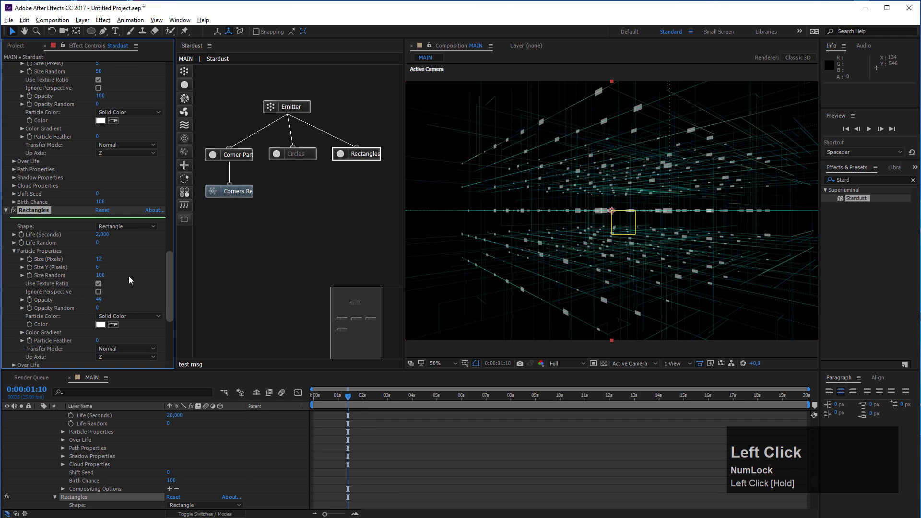
- Set the Corner Particles node's transfer mode to Add
scroll(126, 278, "down", 2)
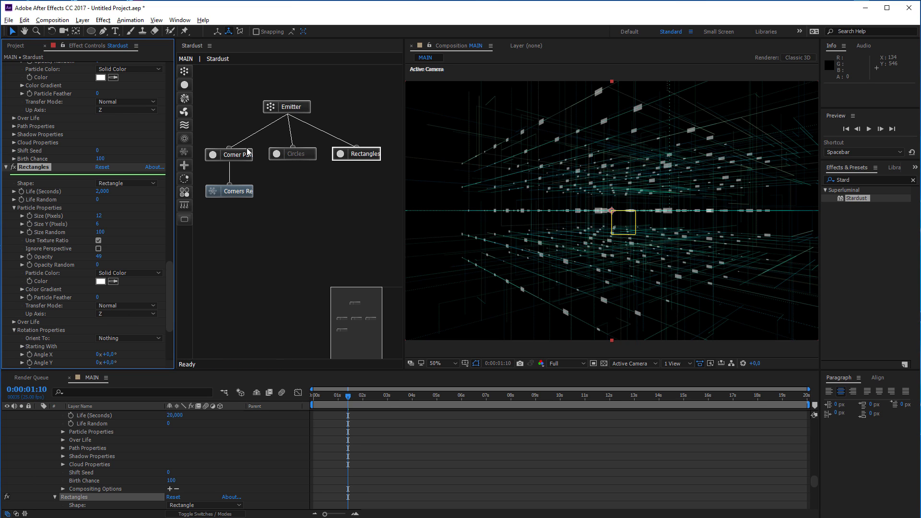
left_click(231, 154)
left_click(127, 266)
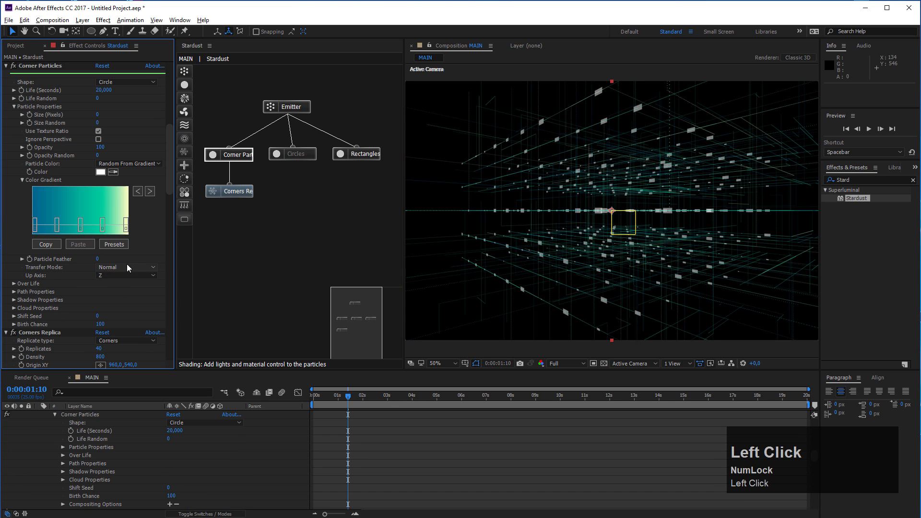
left_click(121, 288)
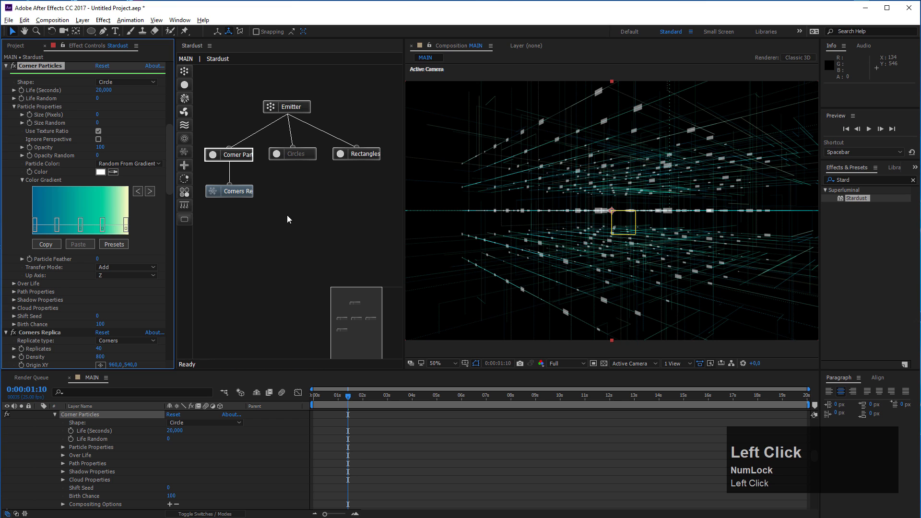
- Set the Rectangles node's transfer mode to Add
left_click(355, 155)
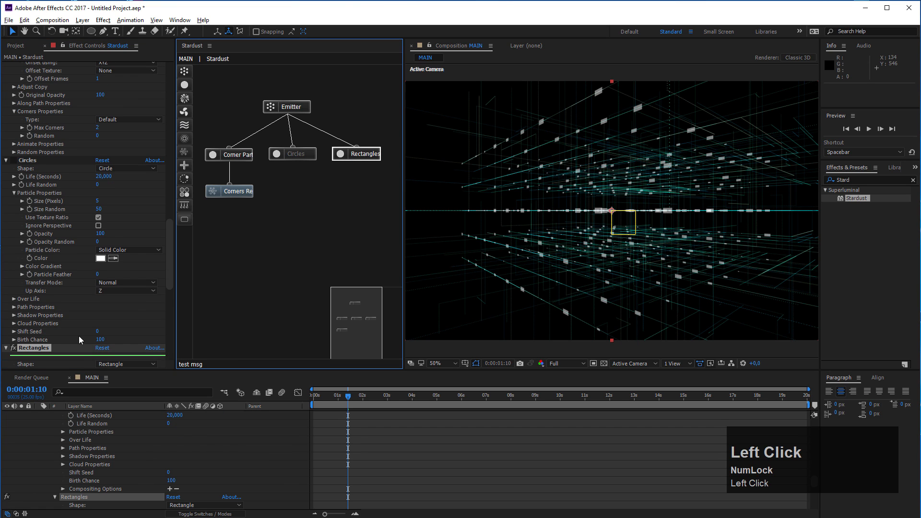
scroll(91, 338, "down", 3)
scroll(117, 331, "down", 5)
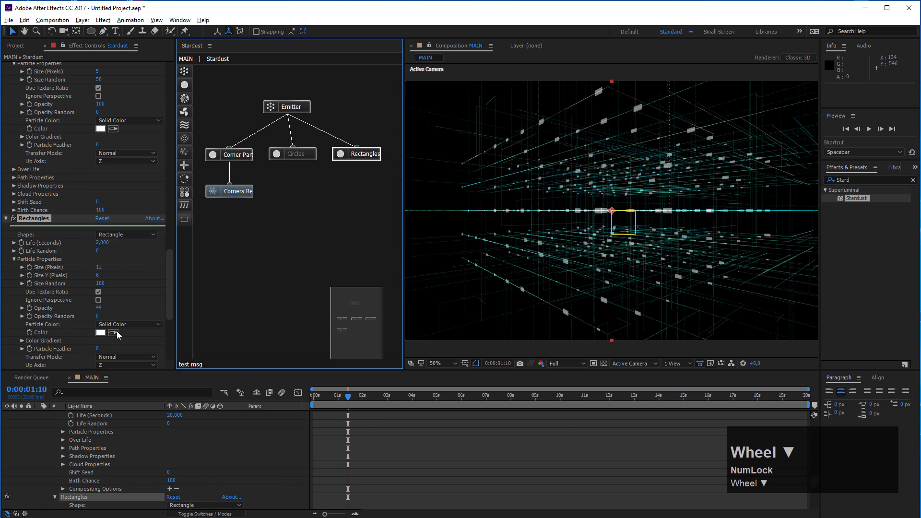
left_click(117, 292)
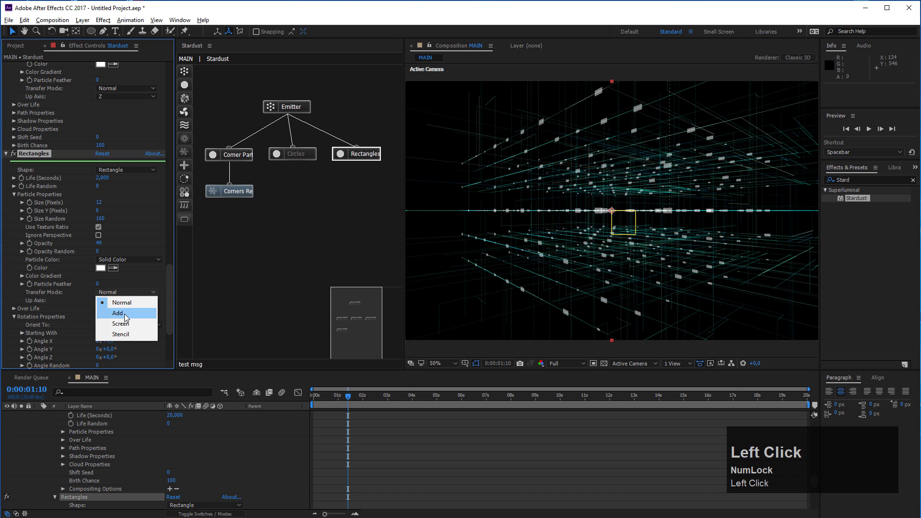
left_click(119, 313)
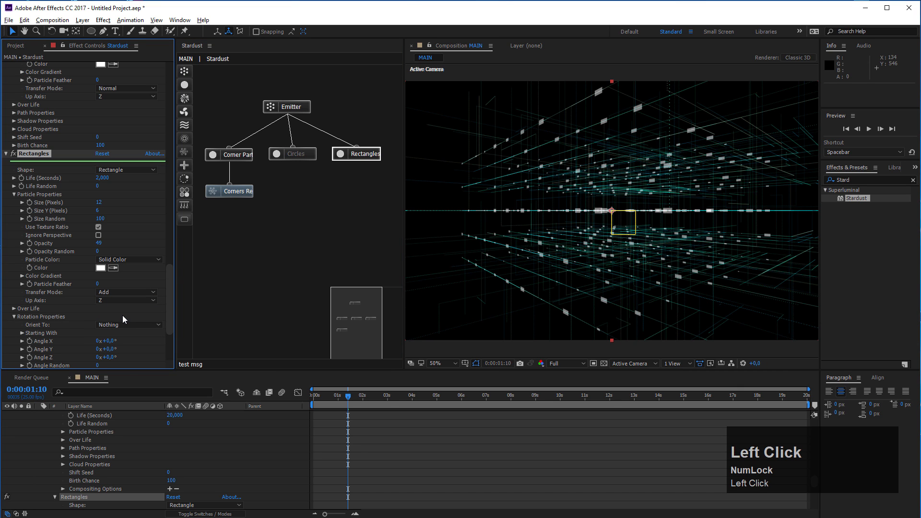
scroll(660, 196, "up", 1)
scroll(659, 197, "down", 1)
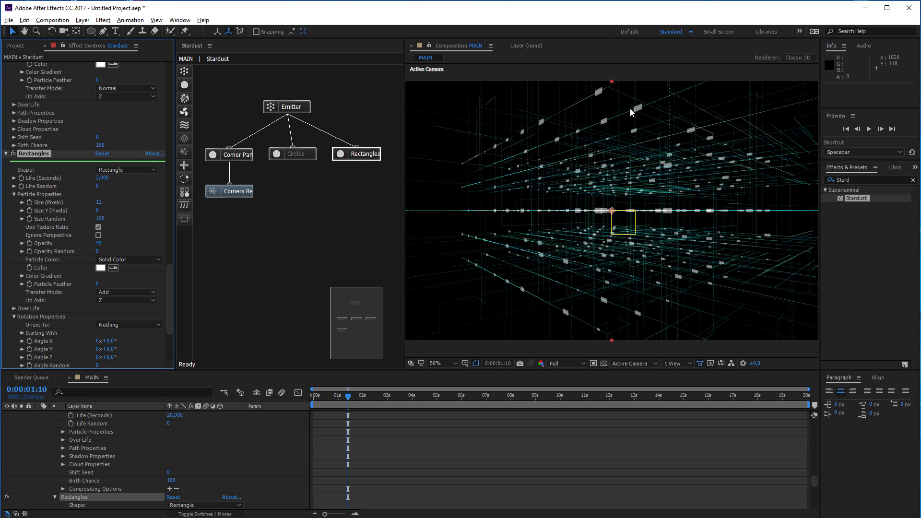
- Duplicate the Rectangles particle node and rename the copy Numbers
left_click(366, 157)
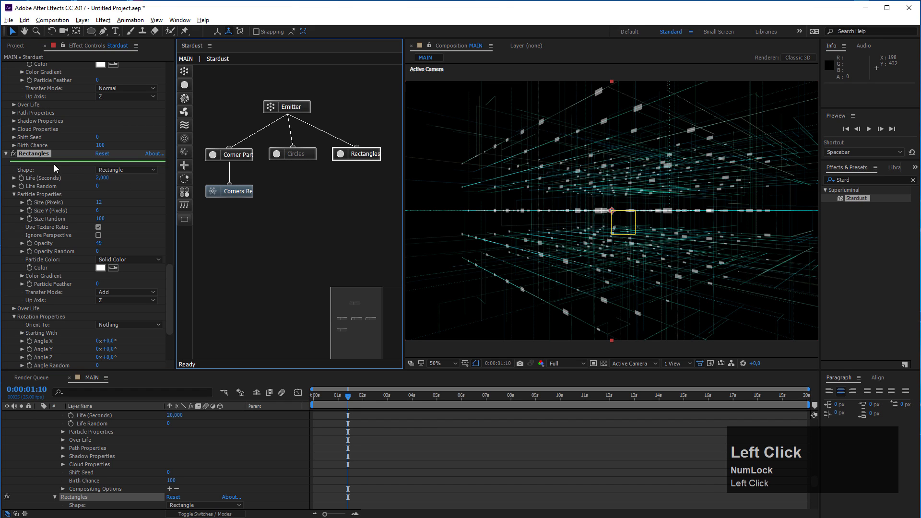
left_click(30, 154)
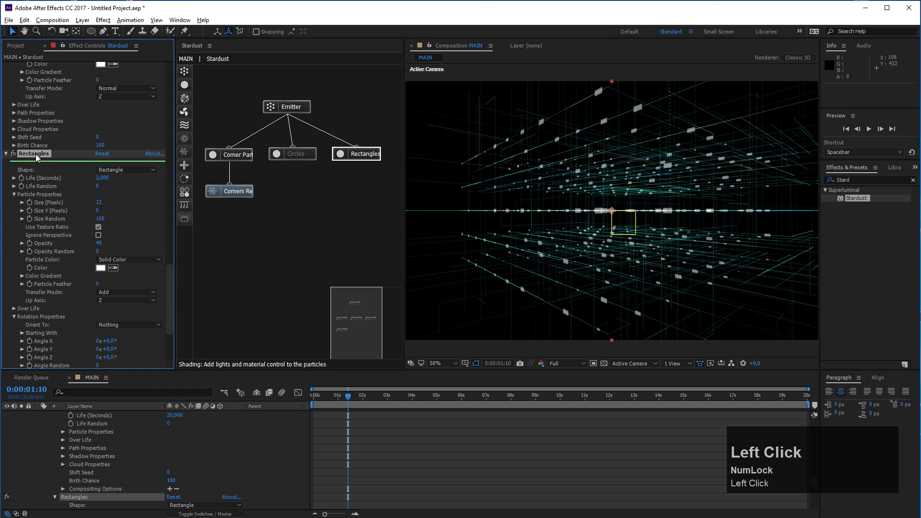
key("ctrl+d")
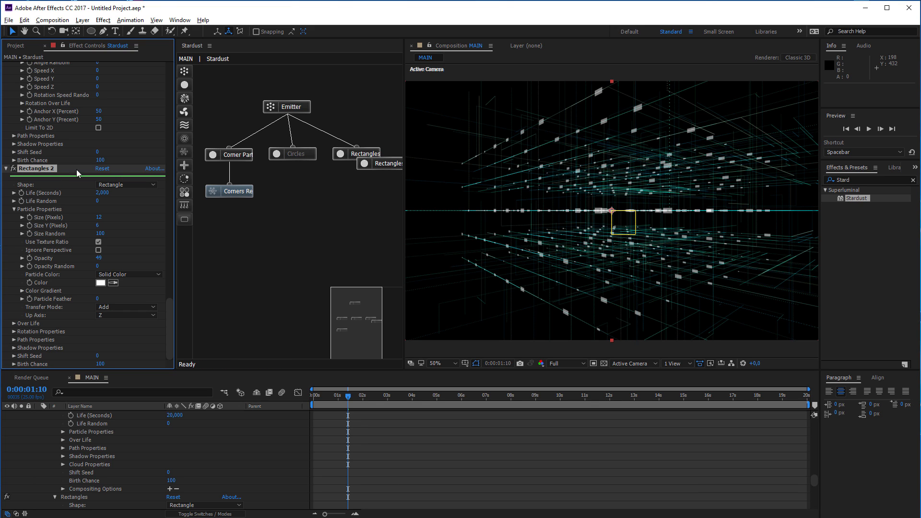
left_click(21, 172)
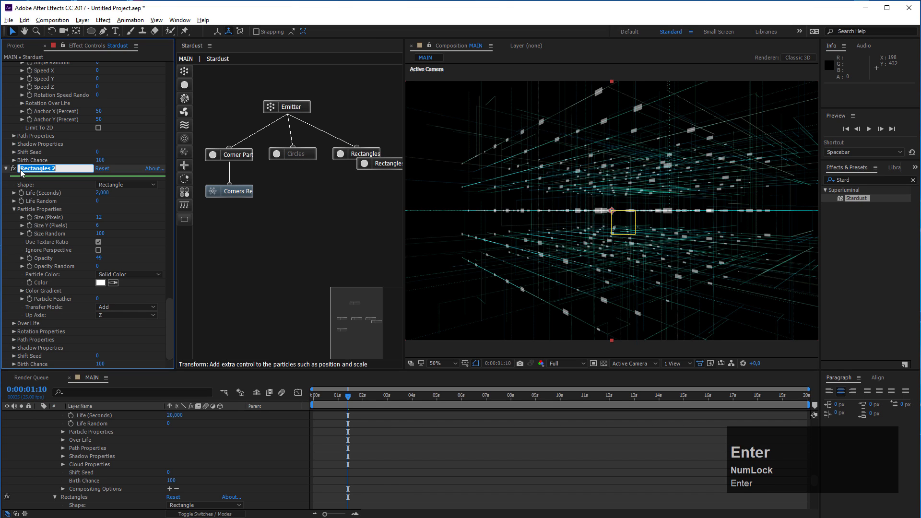
type("Numbers")
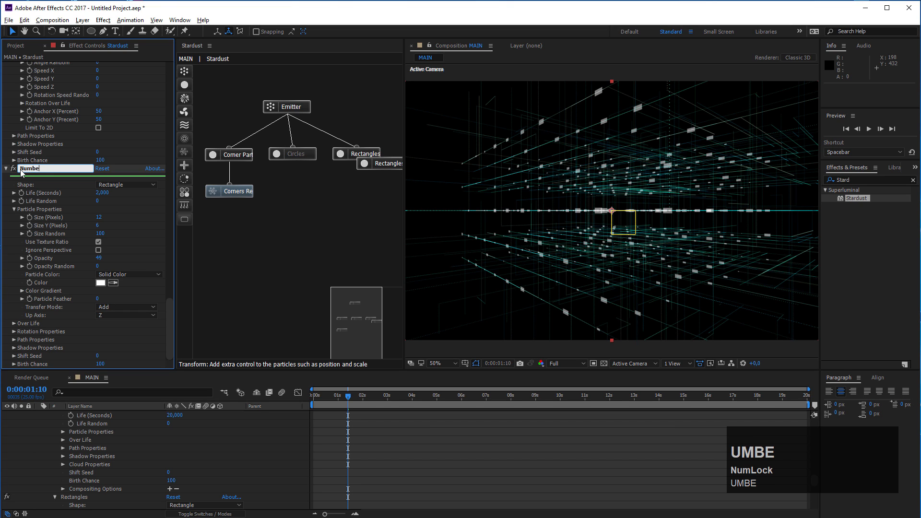
left_click(87, 223)
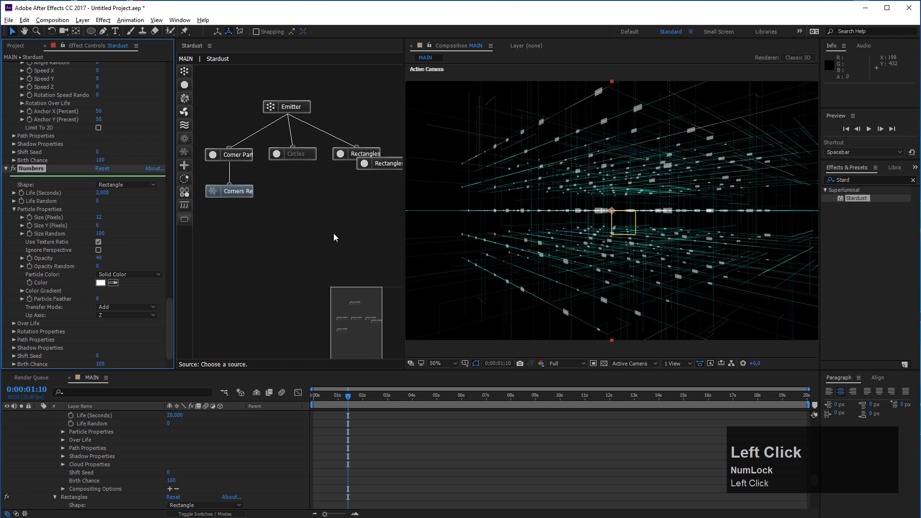
- Arrange the four particle nodes in an evenly spaced row, connect the Emitter to Numbers, and center the Emitter above them
left_click_drag(404, 180, 366, 155)
left_click_drag(310, 158, 298, 155)
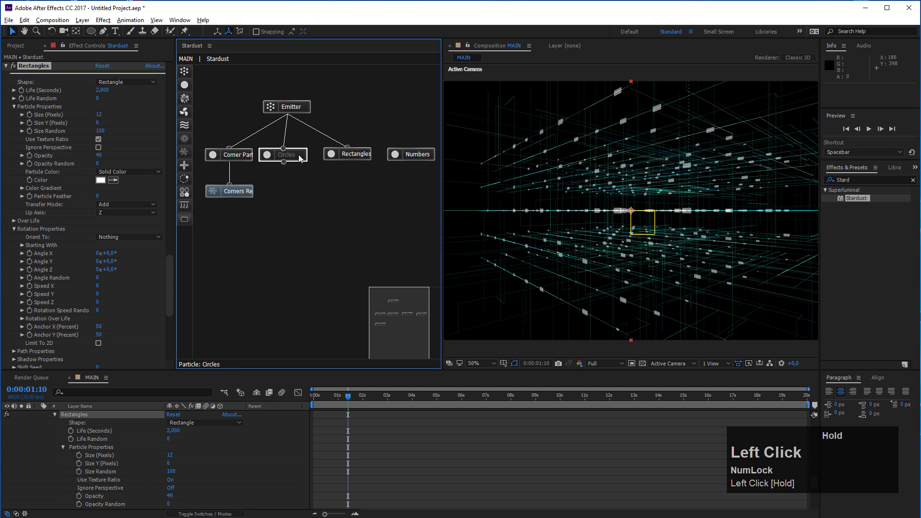
left_click_drag(355, 154, 345, 158)
left_click_drag(420, 158, 399, 155)
left_click_drag(288, 114, 389, 148)
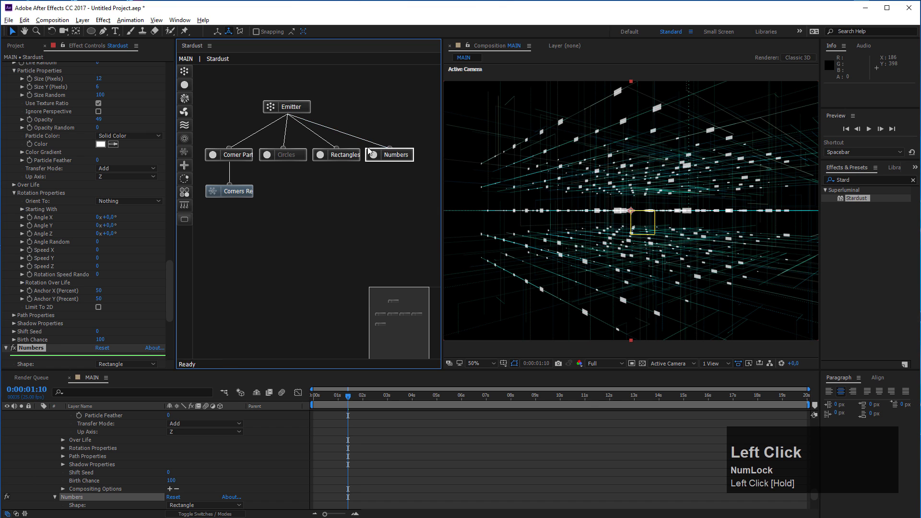
left_click_drag(297, 110, 312, 115)
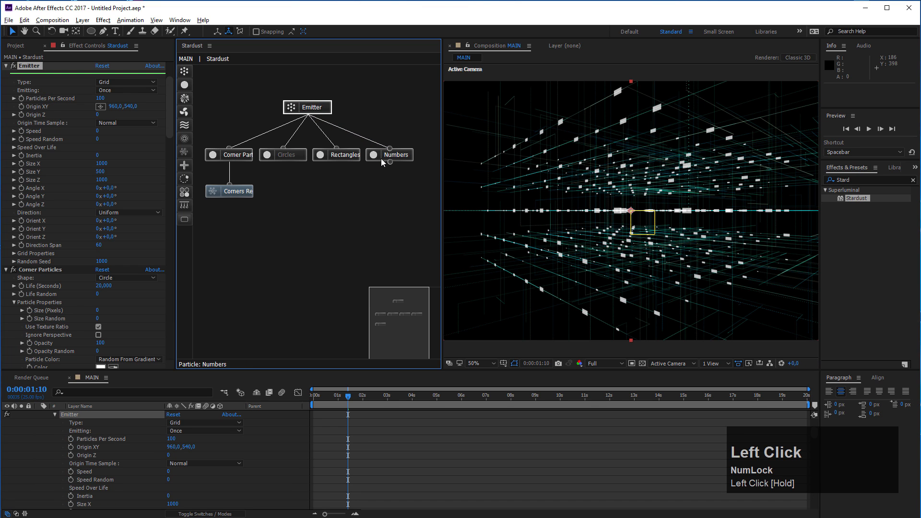
left_click(313, 108)
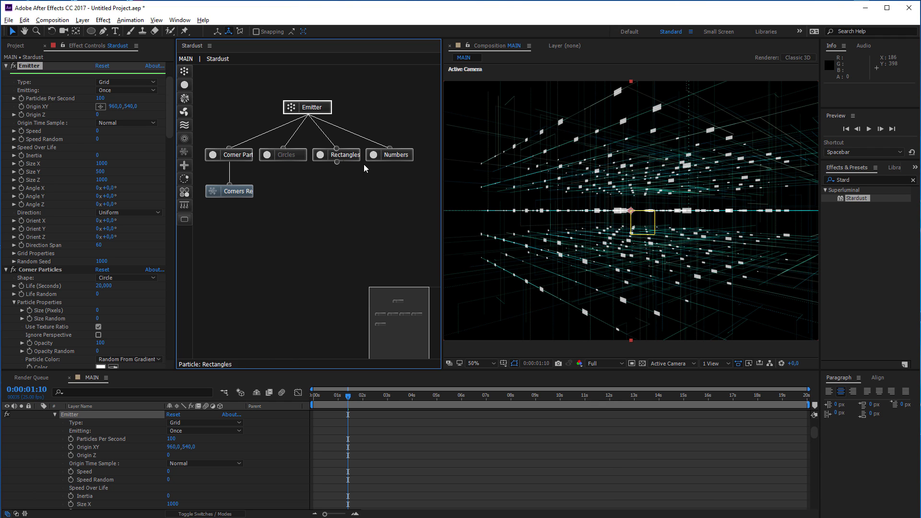
- Change the Numbers node's particle shape to Texture
left_click(388, 154)
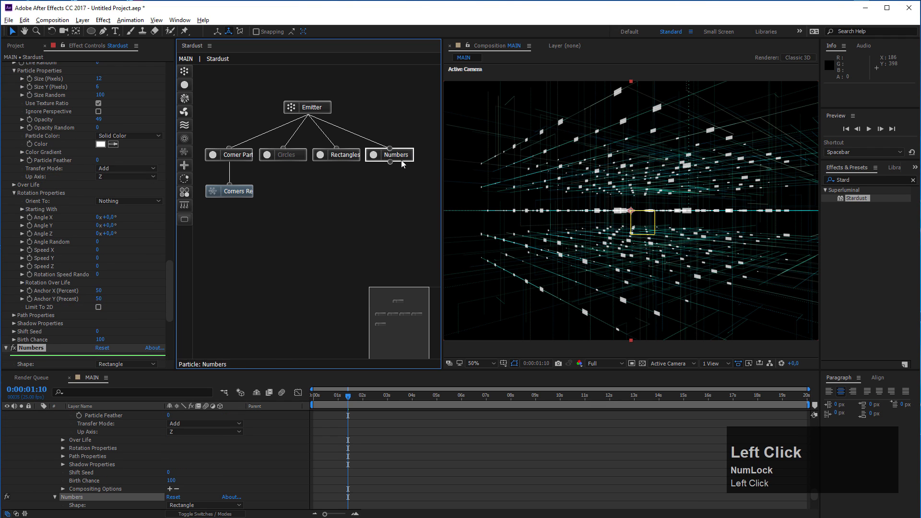
scroll(114, 282, "down", 6)
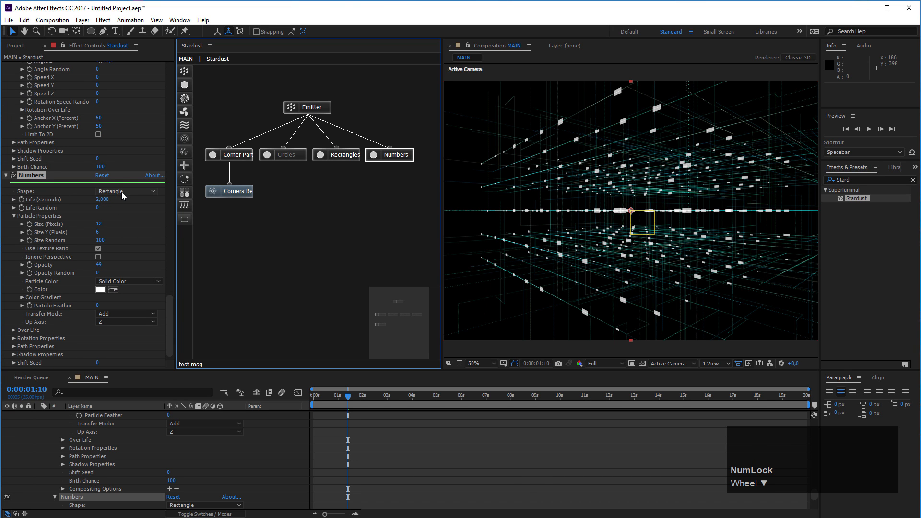
left_click(122, 192)
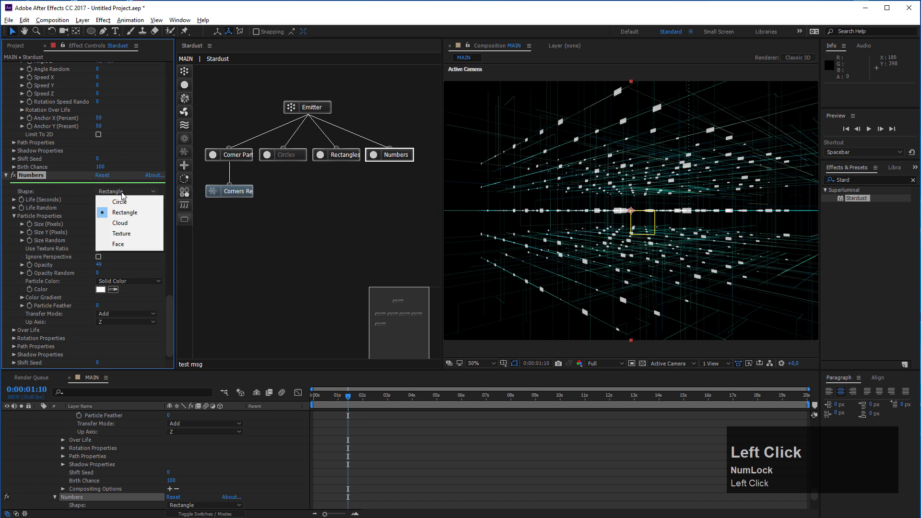
left_click(128, 233)
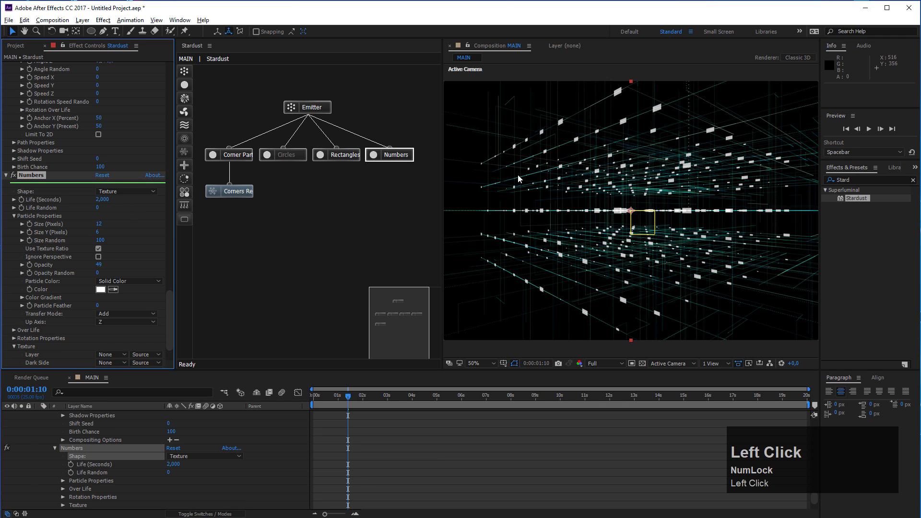
- Set the Rectangles node's life to 20 seconds and turn off its Use Texture Ratio option
left_click(345, 158)
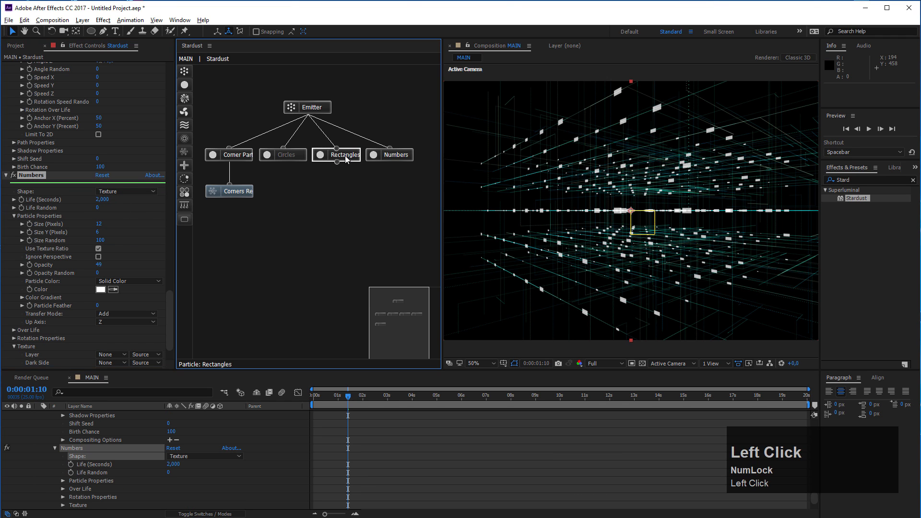
left_click(103, 90)
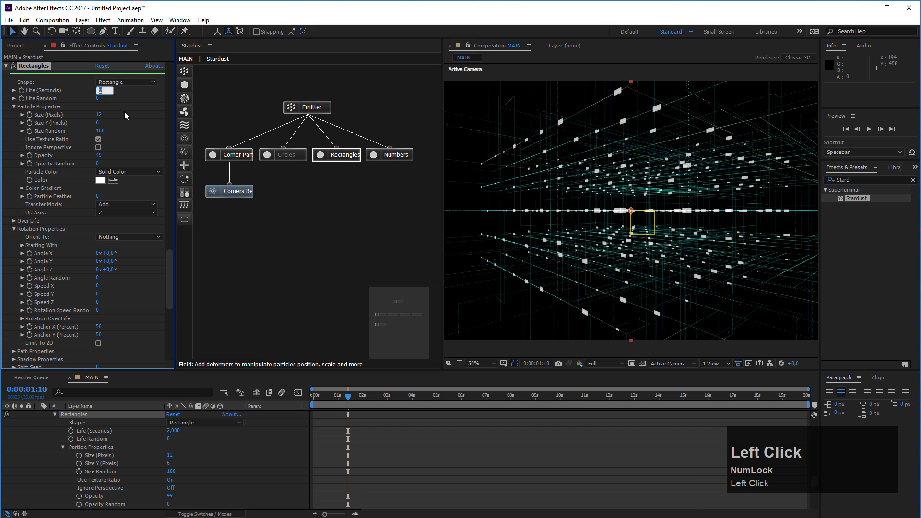
type("20")
left_click(98, 139)
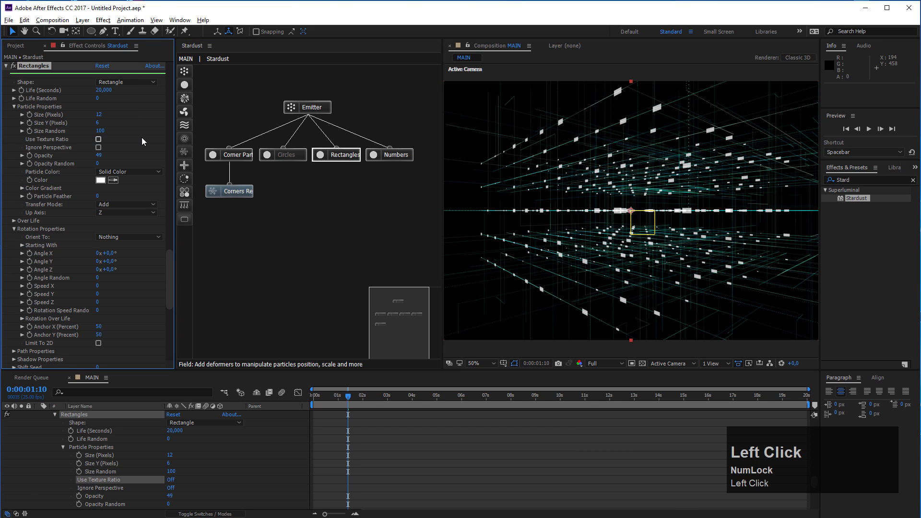
- Set the Numbers node's life to 20 seconds
left_click(388, 156)
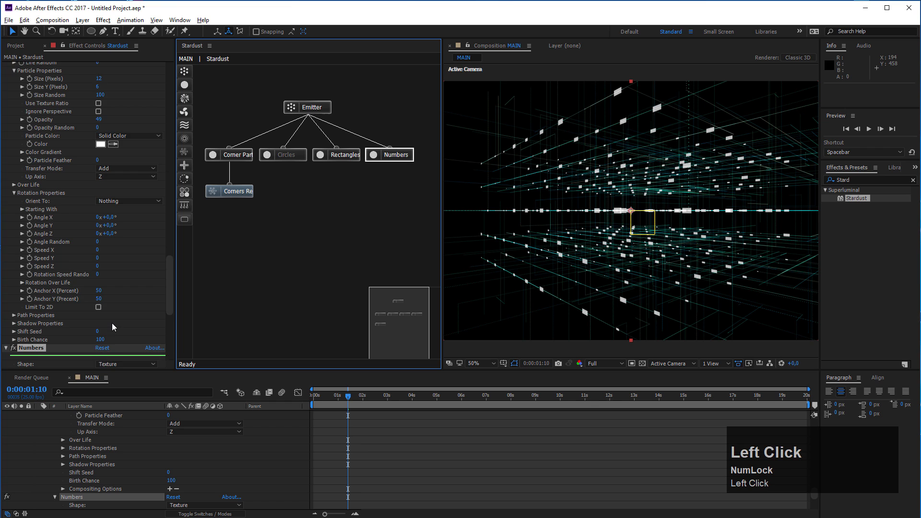
scroll(113, 326, "down", 3)
left_click(103, 264)
type("20")
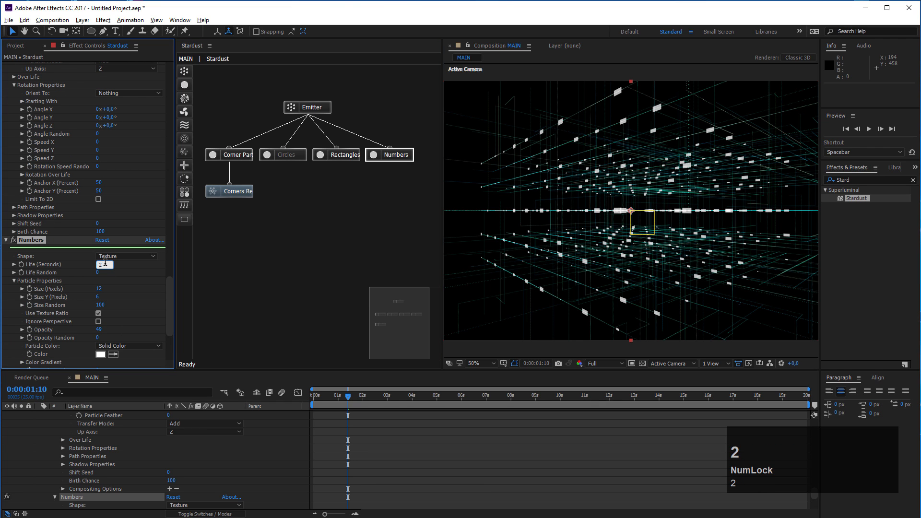
left_click(135, 291)
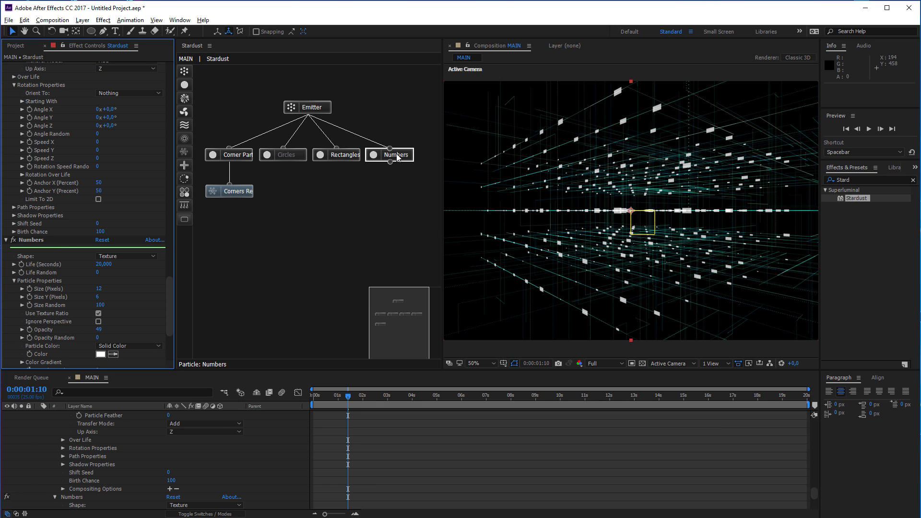
scroll(111, 279, "down", 2)
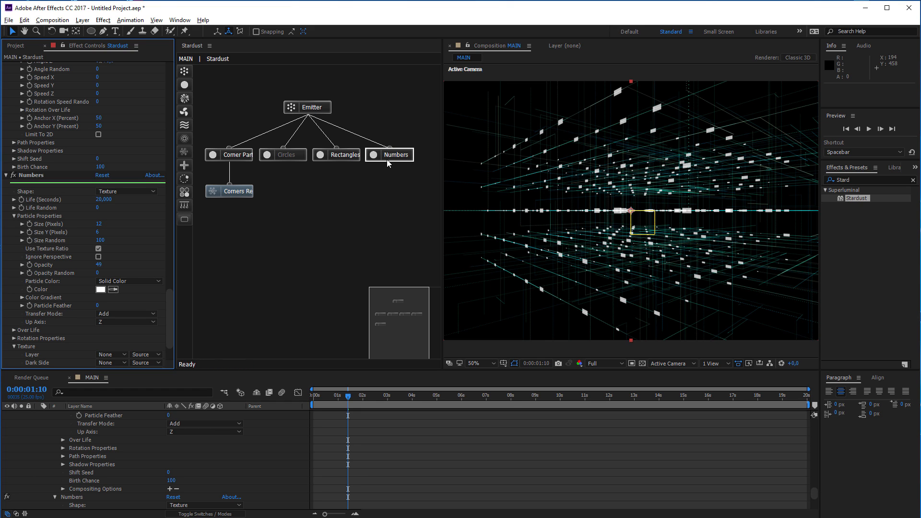
- Start a new composition with a width of 200 px and a height of 100 px
left_click(53, 20)
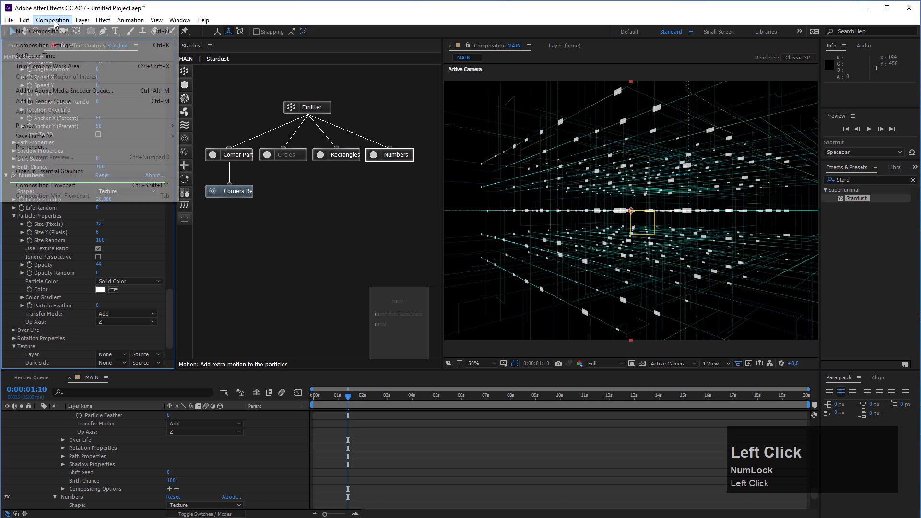
left_click(56, 31)
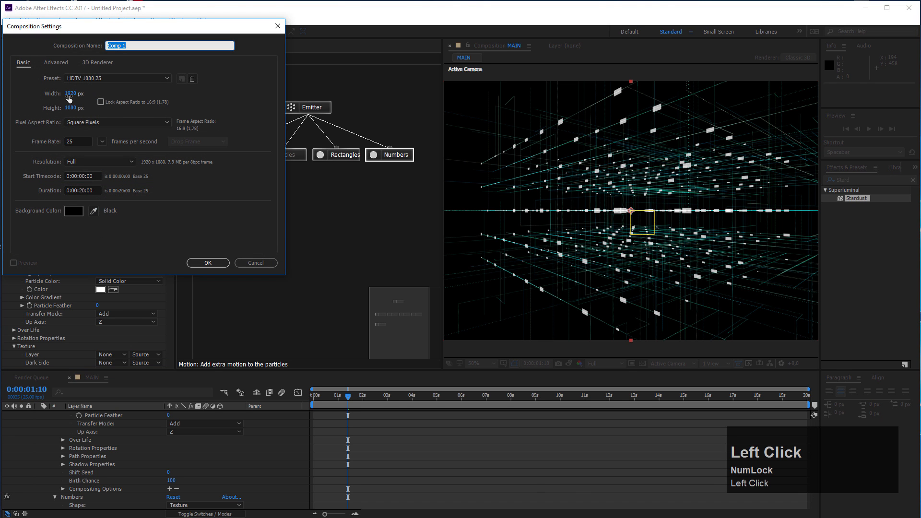
left_click(70, 93)
type("200")
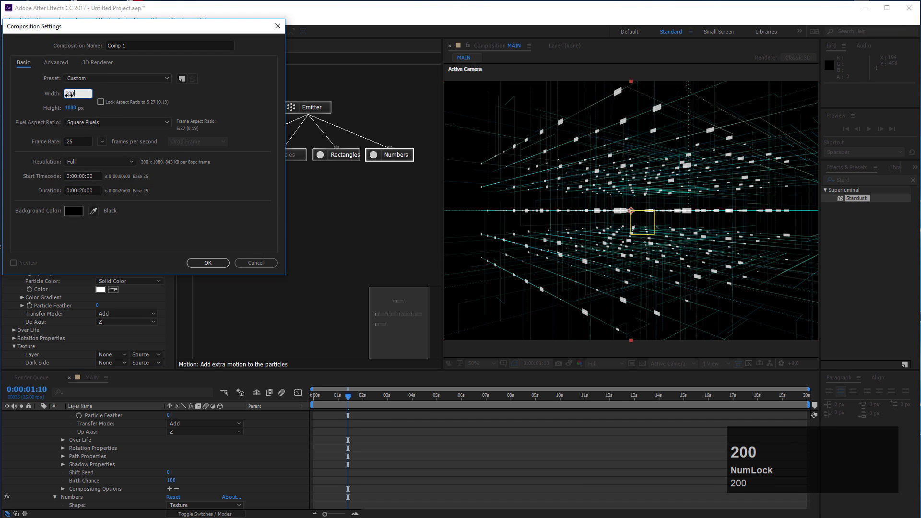
left_click(72, 108)
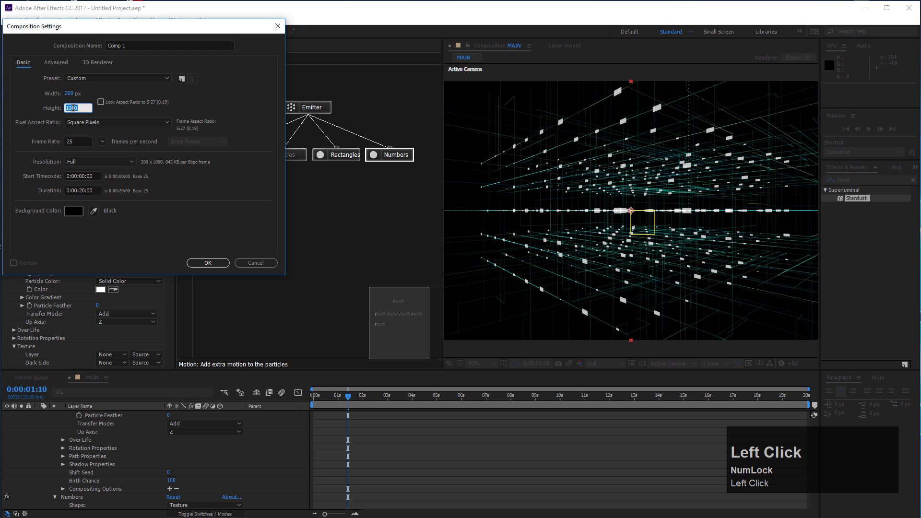
type("100")
- Name the new composition Numbers, set its duration to 2 seconds, and create it
left_click_drag(134, 46, 87, 50)
type("Numbers")
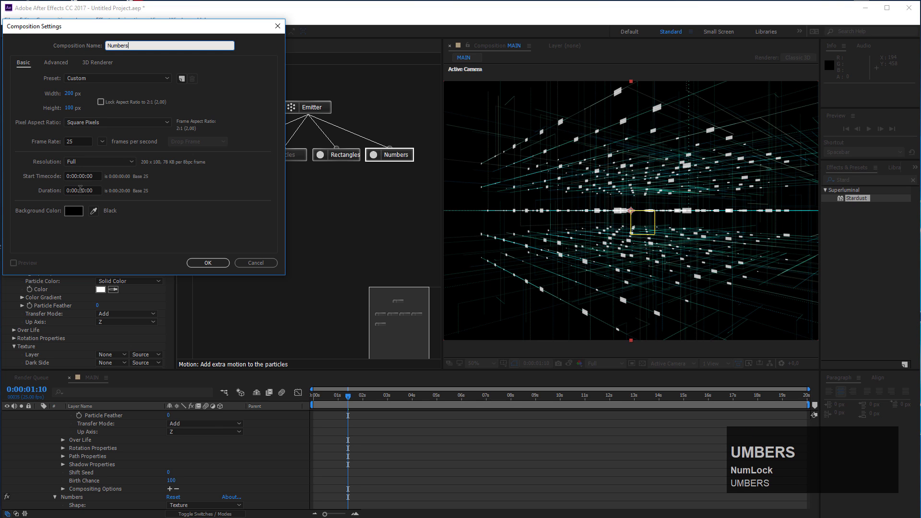
left_click_drag(80, 191, 83, 191)
key("BackSpace")
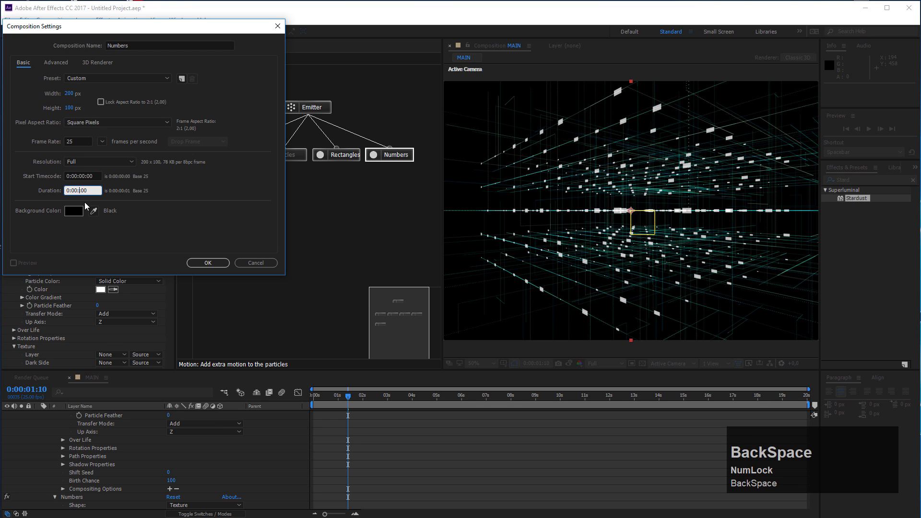
type("02")
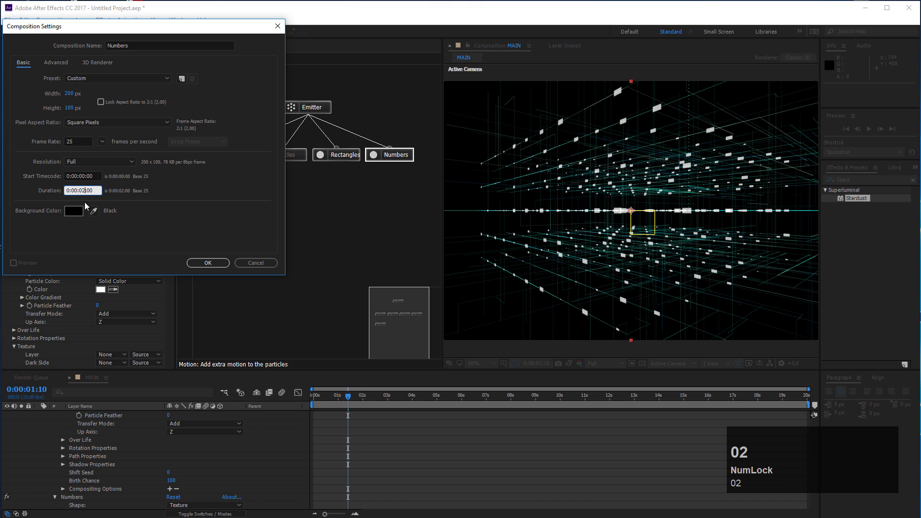
left_click(207, 263)
scroll(522, 270, "up", 2)
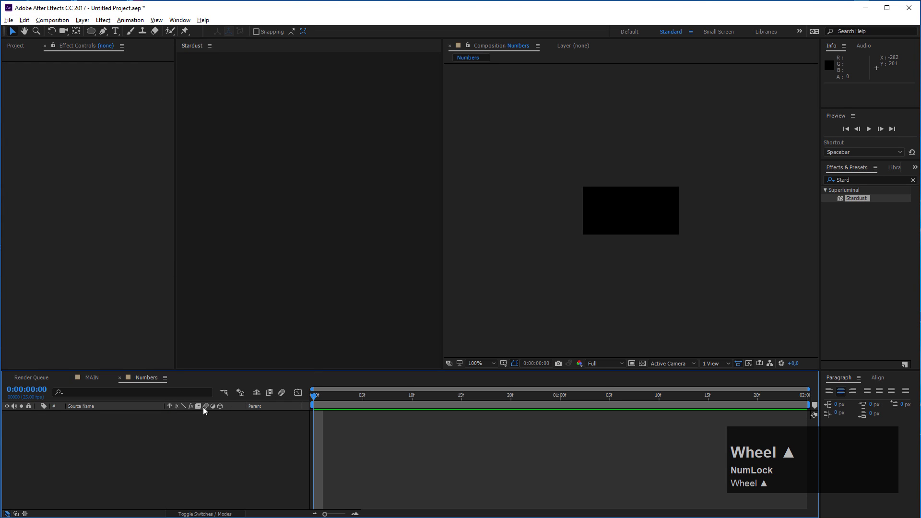
- Add an empty text layer to the Numbers composition with the Arvo font at 53 px
left_click(83, 20)
mouse_move(87, 31)
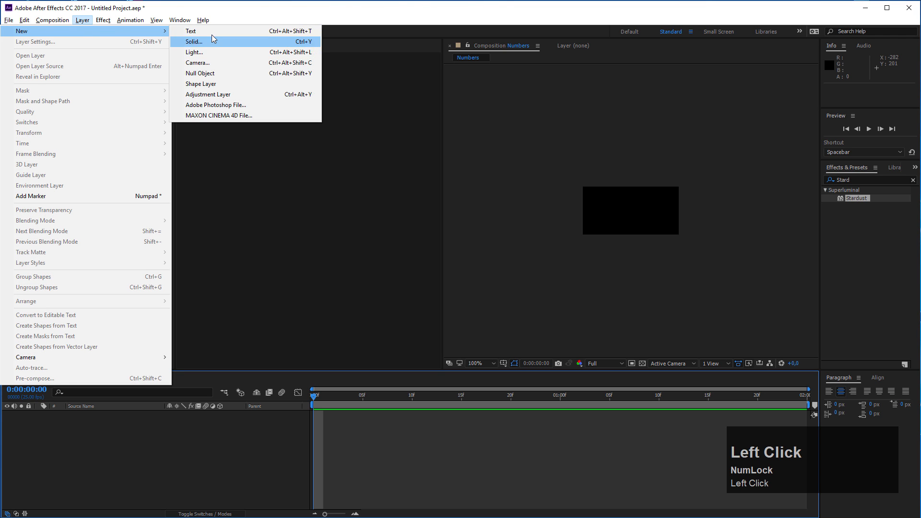
left_click(210, 31)
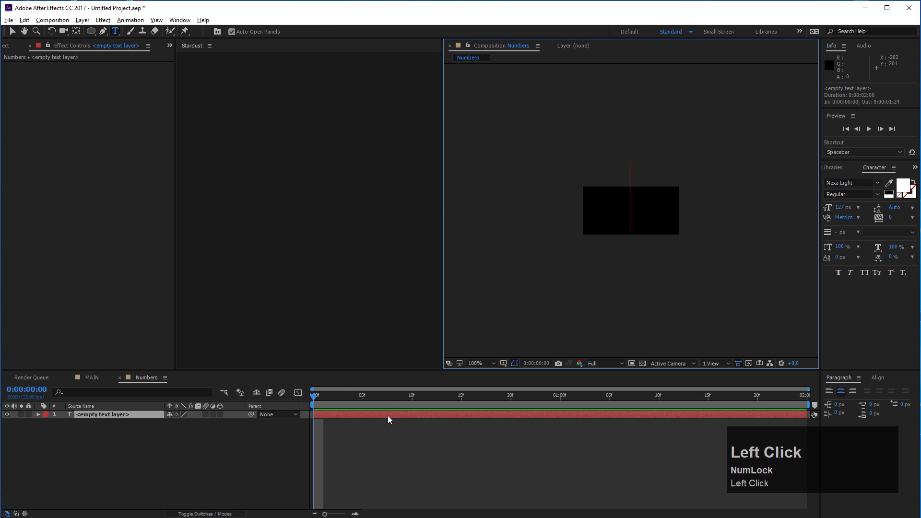
left_click(859, 184)
type("Arvo")
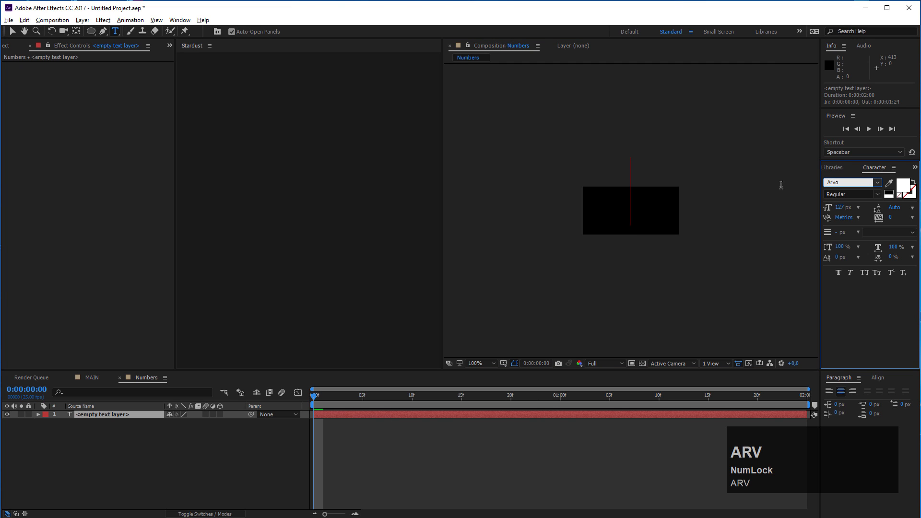
left_click(880, 304)
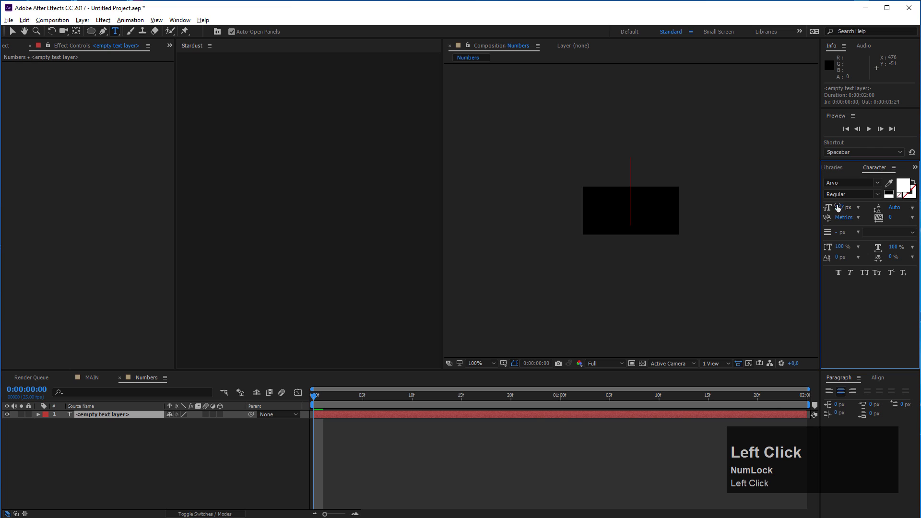
left_click_drag(837, 207, 827, 207)
left_click(559, 417)
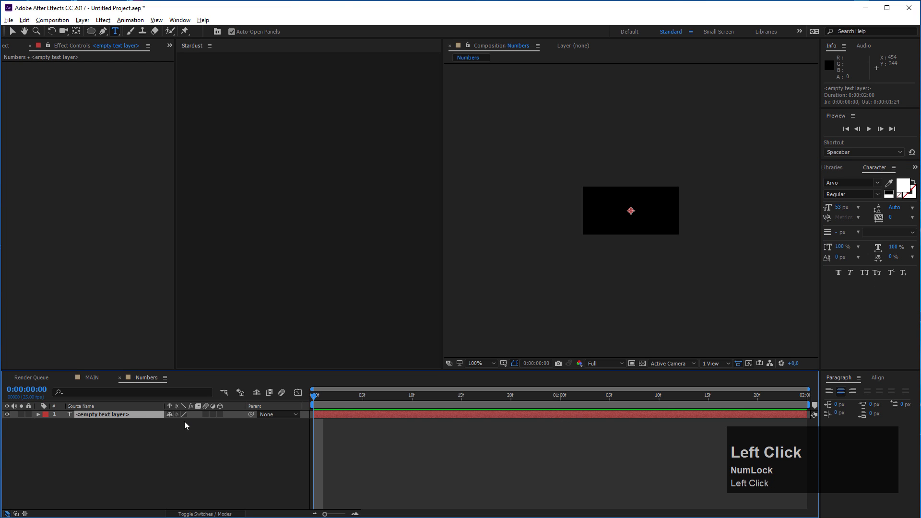
- Add the expression random(10,99).toFixed(2) to the text layer's Source Text and check it at different frames
left_click(38, 414)
left_click(47, 423)
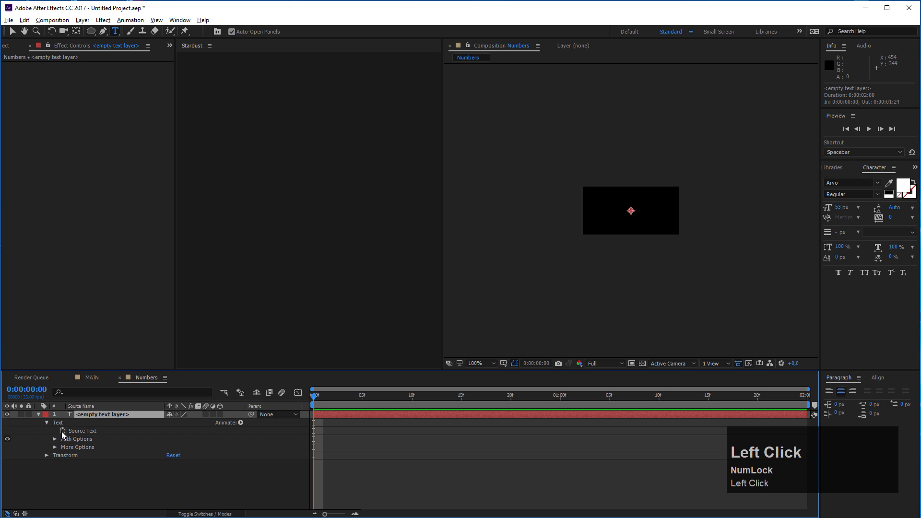
left_click(62, 431, "alt")
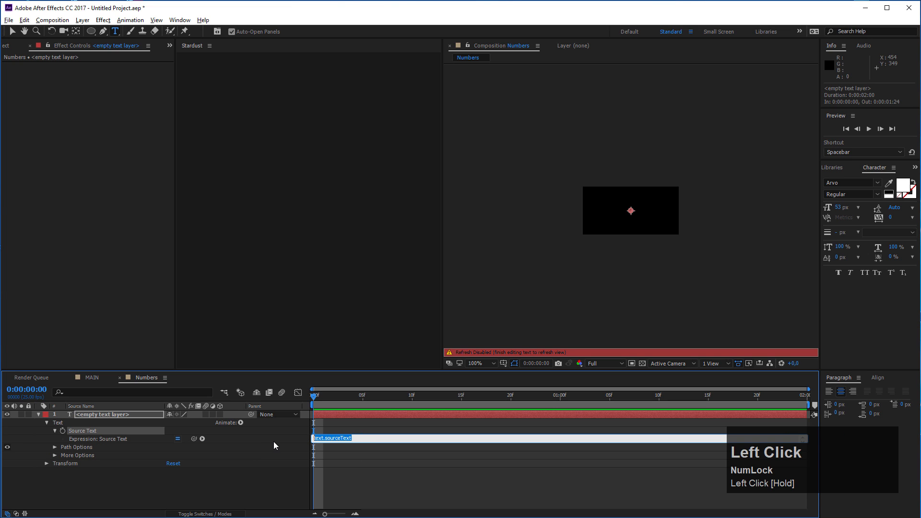
type("ran")
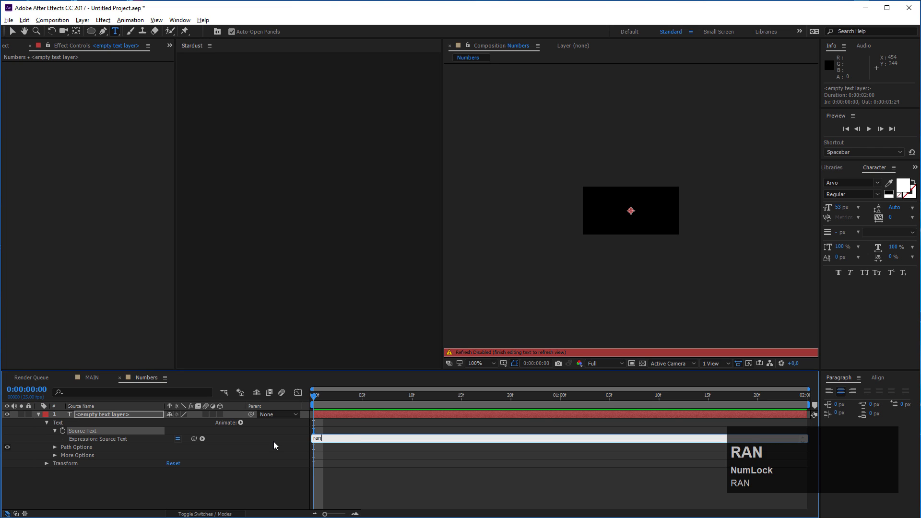
type("dom(")
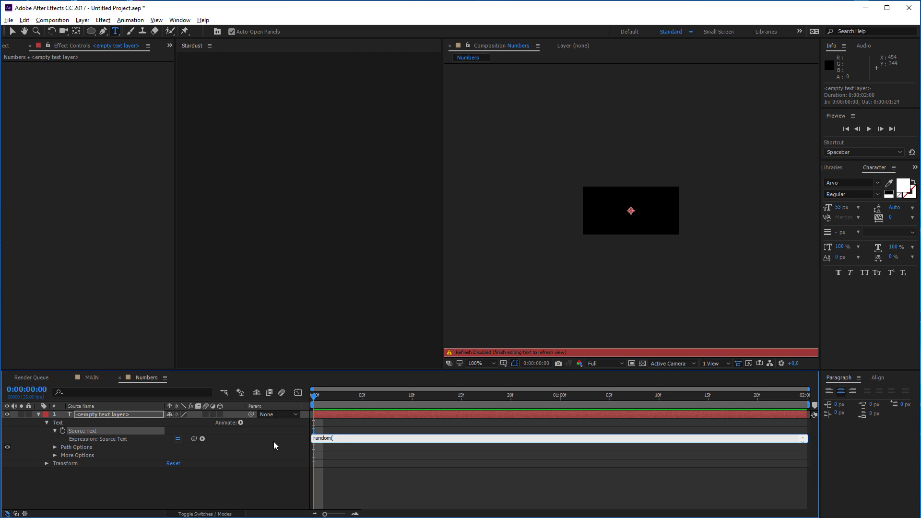
type("10,99")
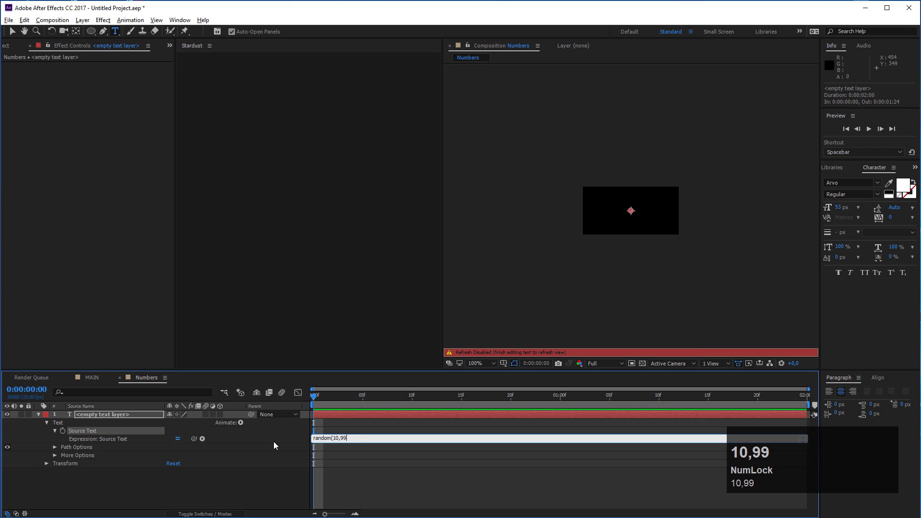
type(").to")
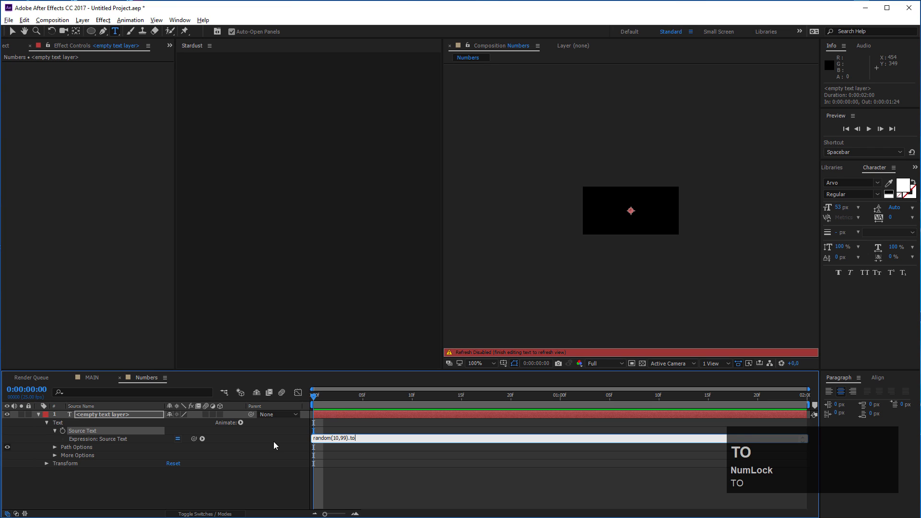
type("Fixed")
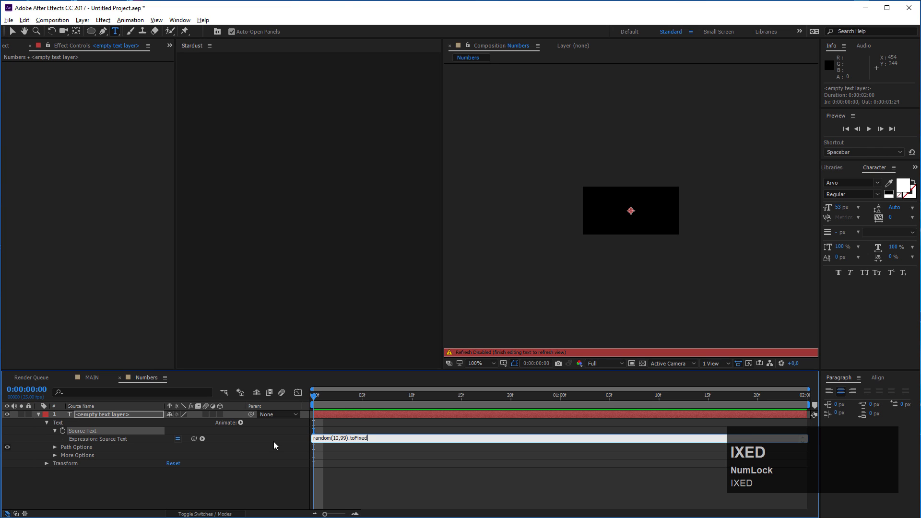
type("(")
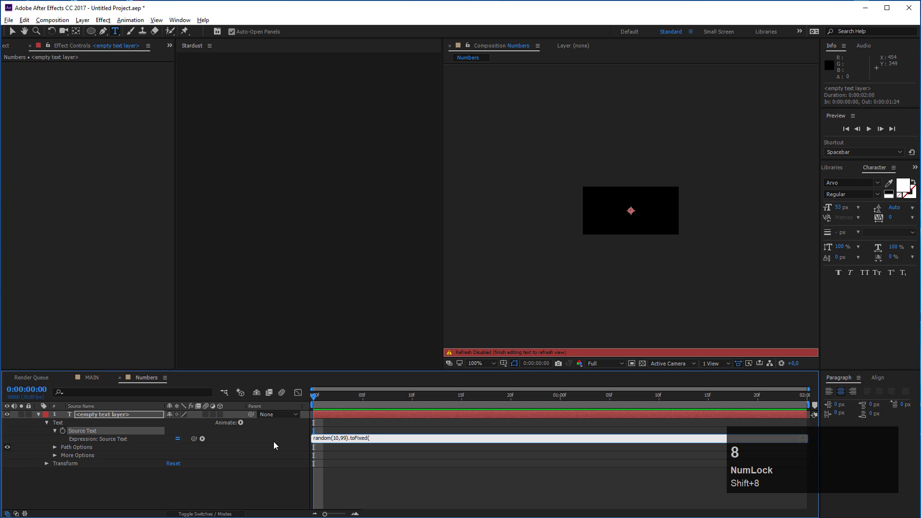
type("2)")
left_click(378, 477)
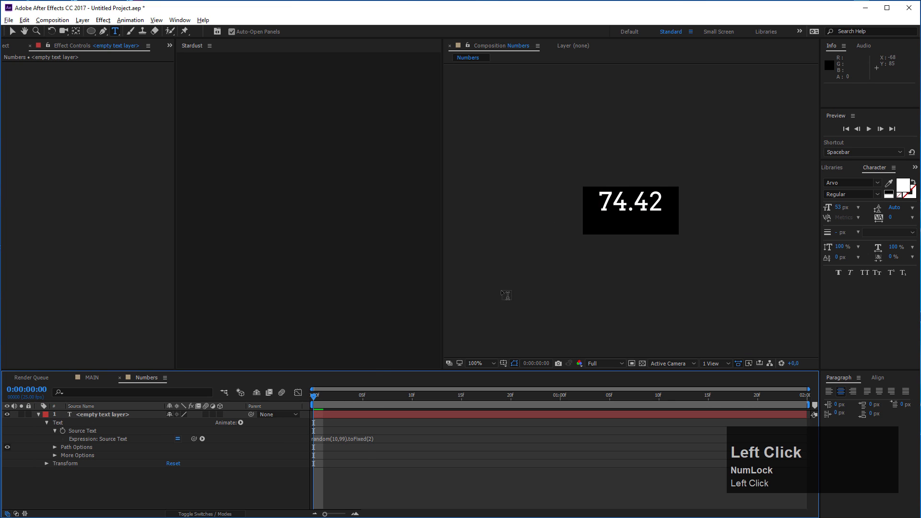
left_click_drag(319, 397, 421, 400)
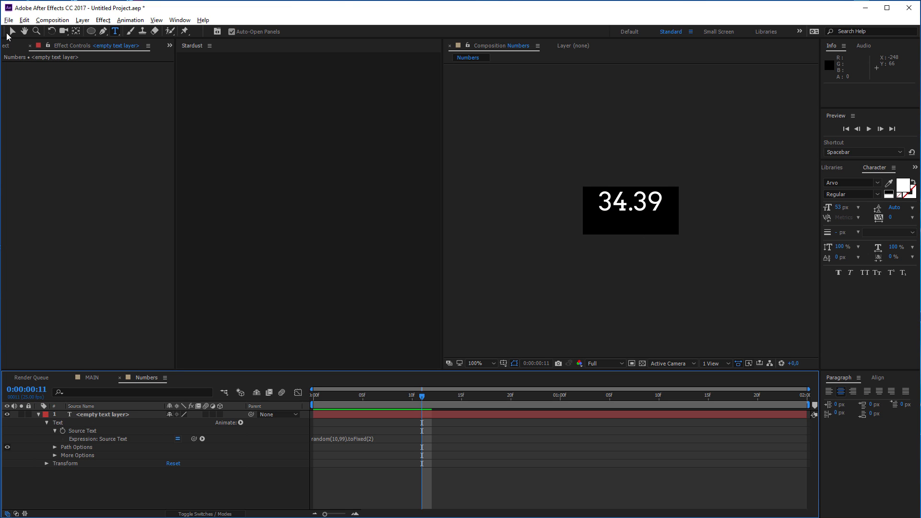
- Center the text layer horizontally and vertically in the composition and check the changing numbers
left_click(878, 378)
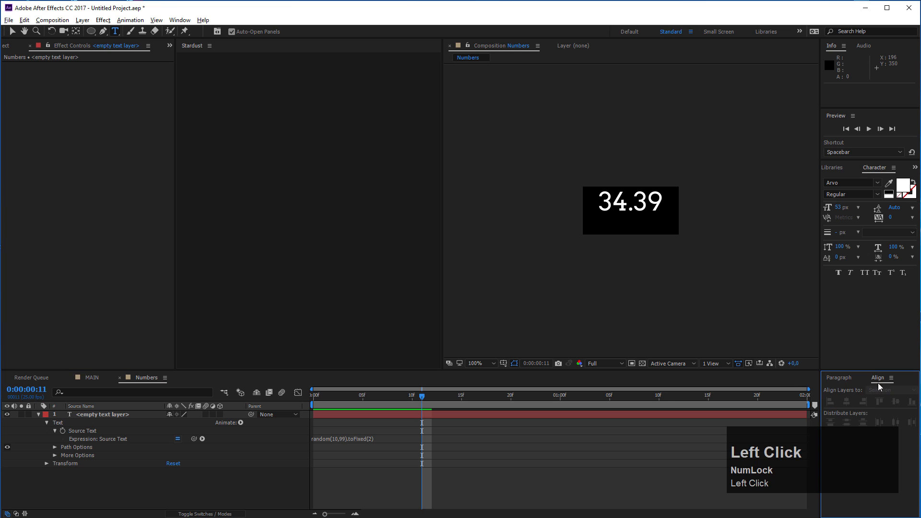
left_click(360, 414)
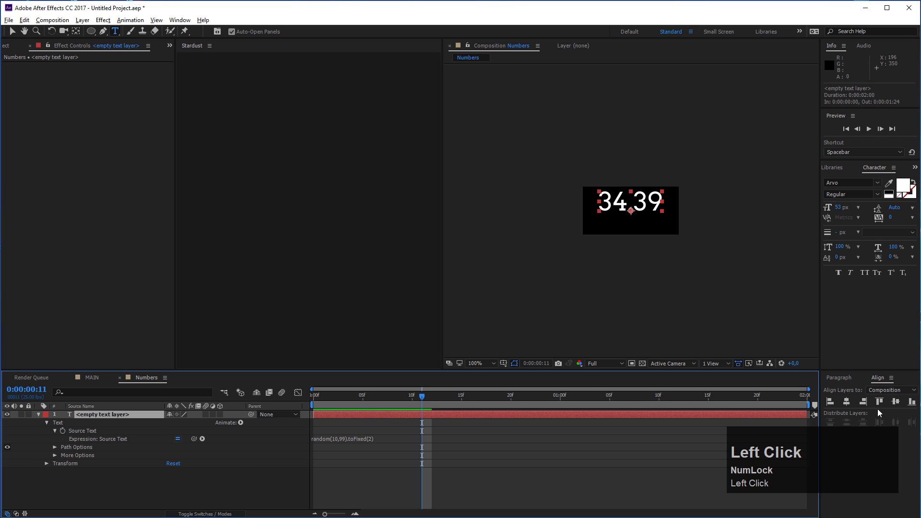
left_click(846, 402)
left_click(896, 402)
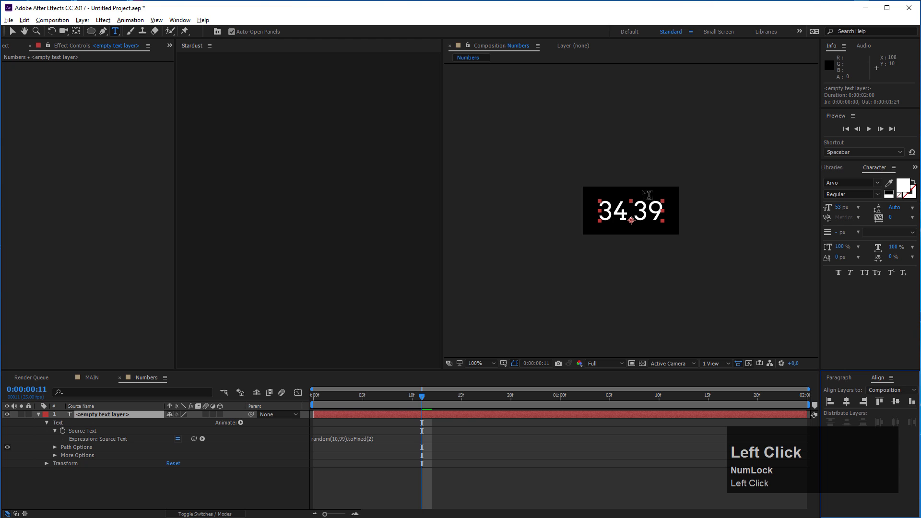
left_click(8, 20)
left_click_drag(327, 397, 407, 414)
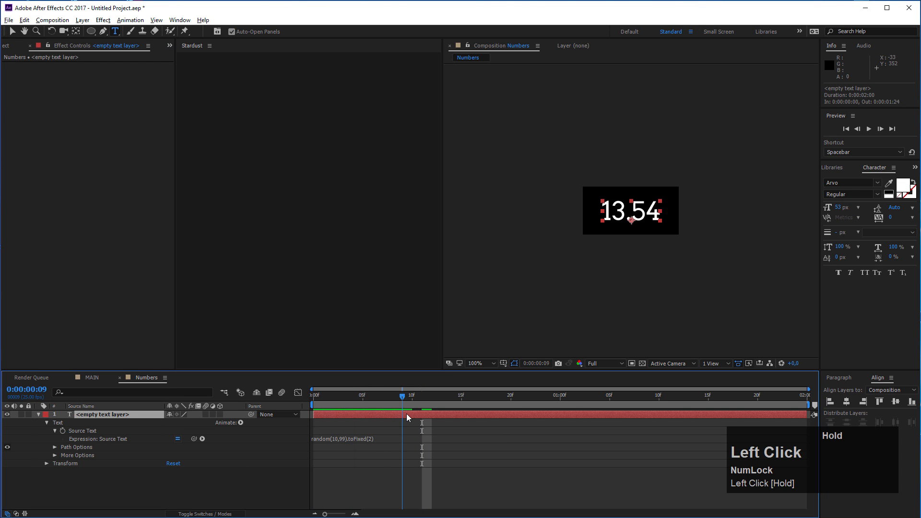
- Place the Numbers composition beneath the Stardust layer in the MAIN composition and hide it
left_click(91, 376)
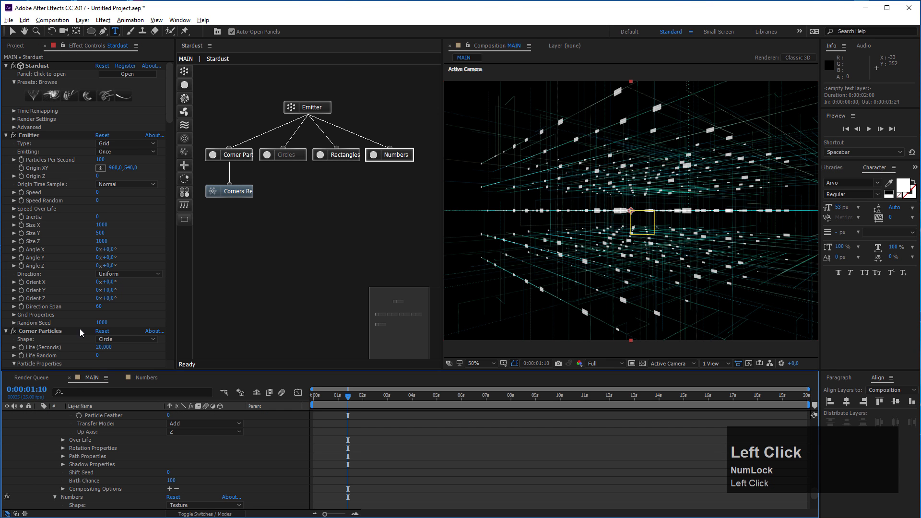
left_click(12, 47)
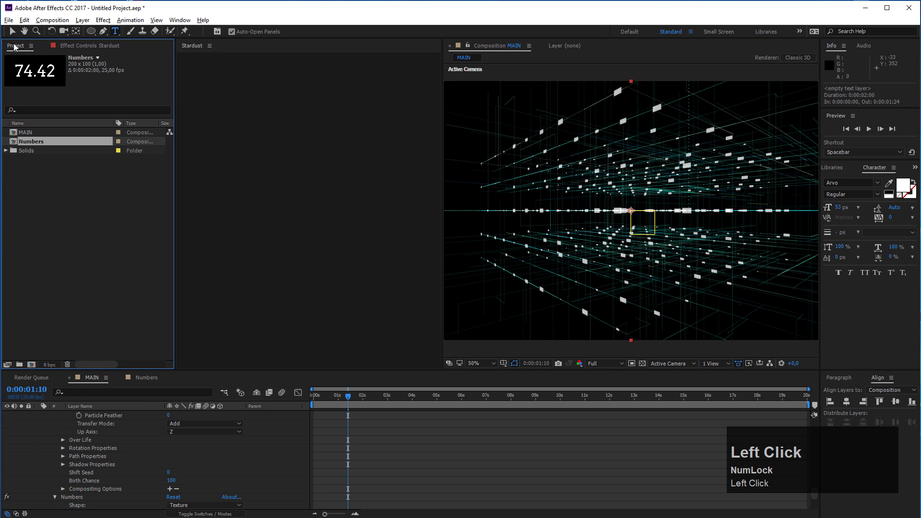
scroll(85, 445, "up", 10)
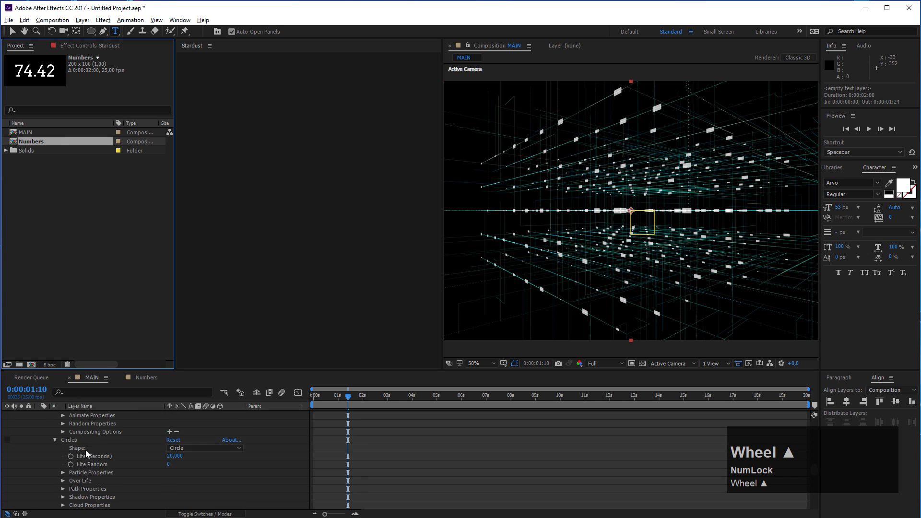
left_click(38, 463)
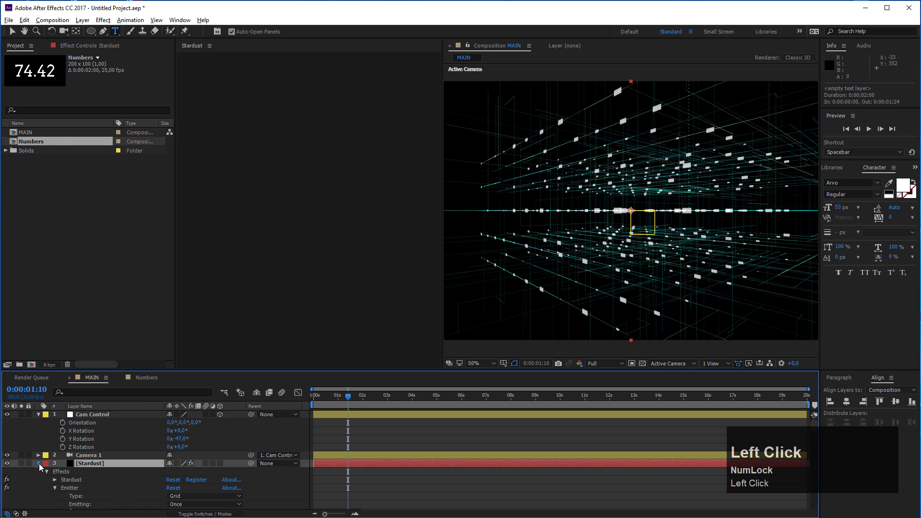
left_click_drag(28, 140, 86, 470)
left_click(8, 472)
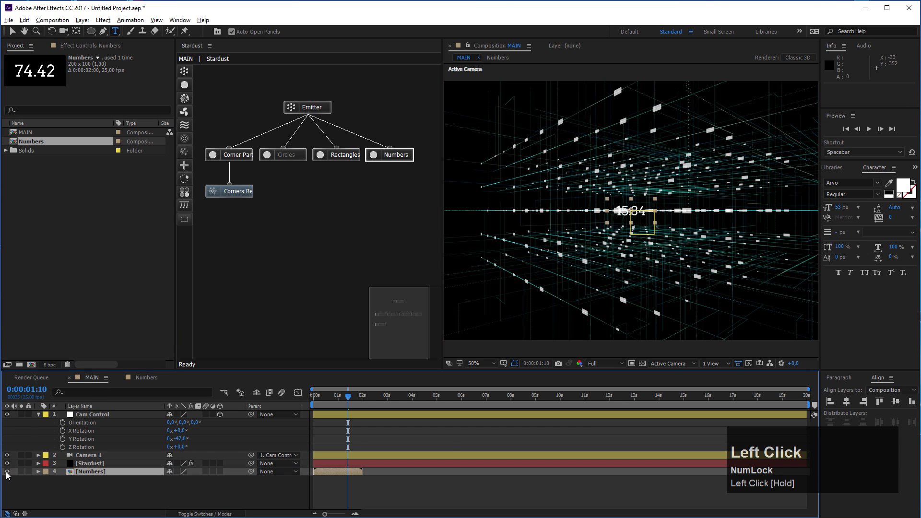
- Assign the 4. Numbers layer as both the texture Layer and the Dark Side of the Numbers particle in Stardust
left_click(90, 463)
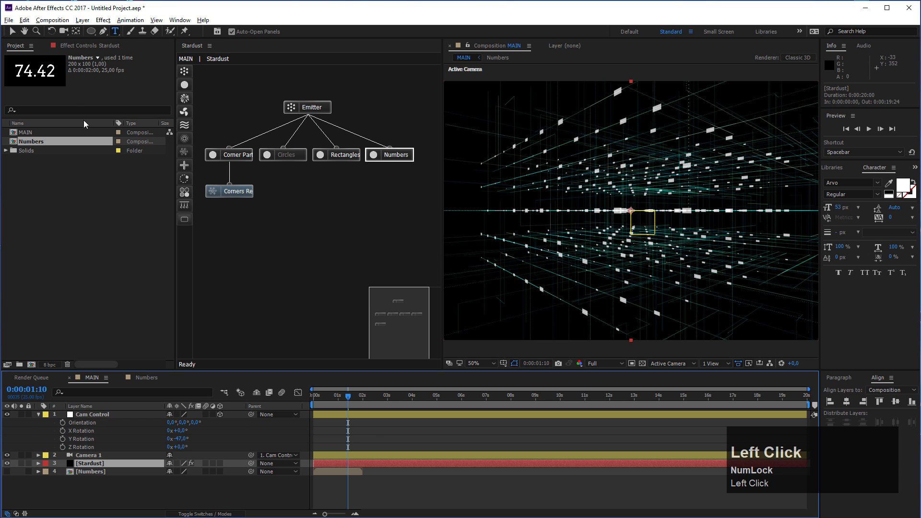
left_click(102, 44)
left_click(399, 157)
scroll(146, 290, "down", 3)
scroll(146, 289, "down", 4)
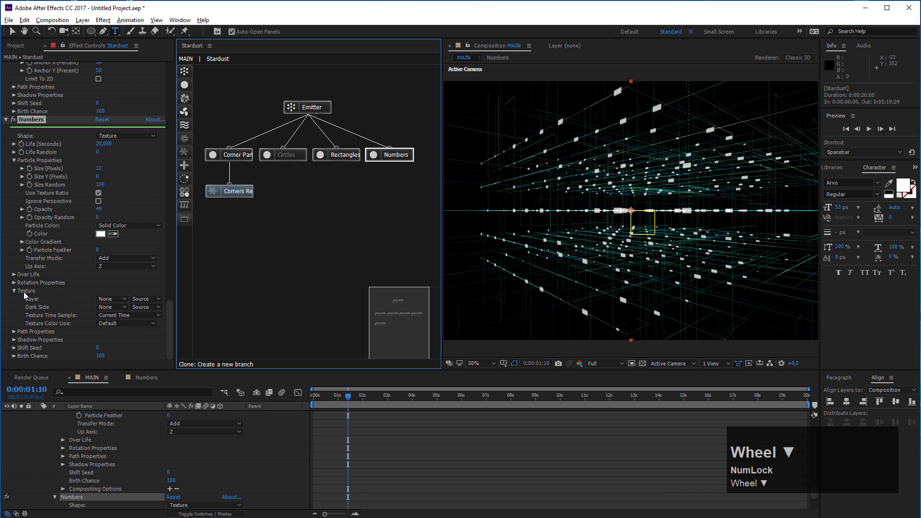
left_click(27, 291)
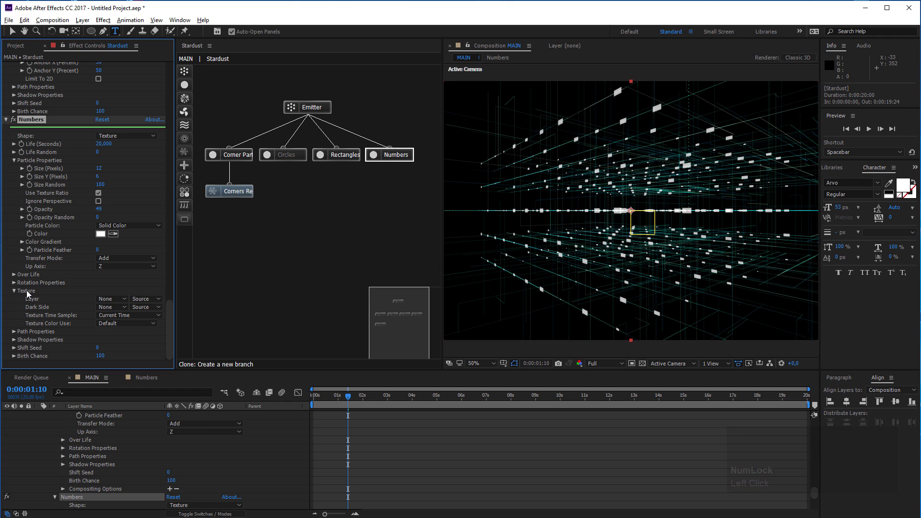
left_click(109, 299)
left_click(136, 345)
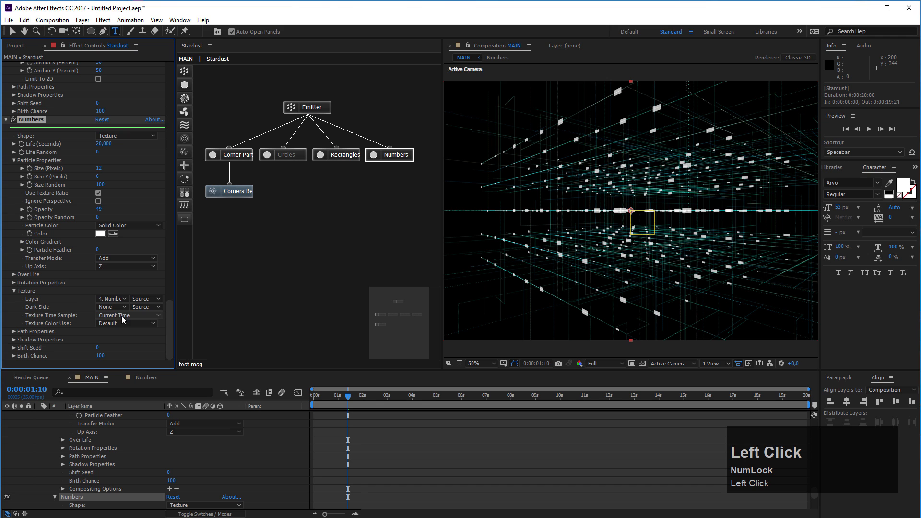
left_click(111, 307)
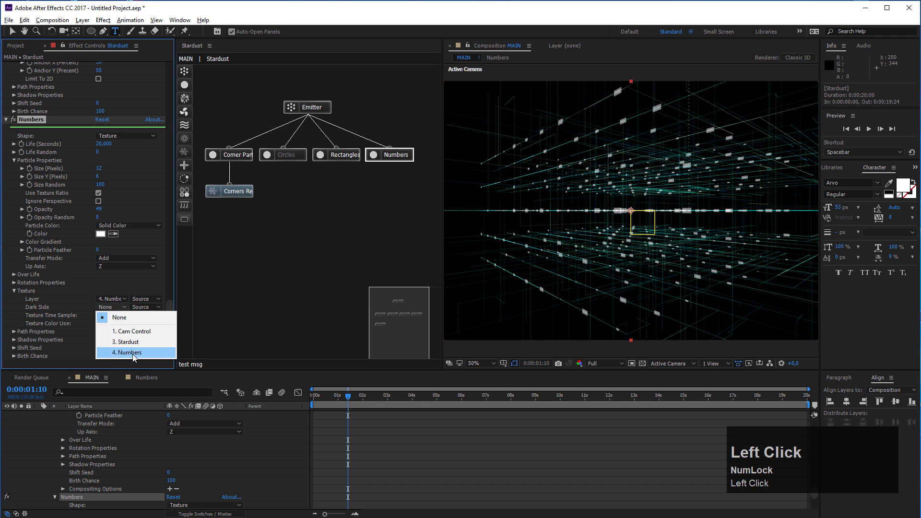
left_click(131, 353)
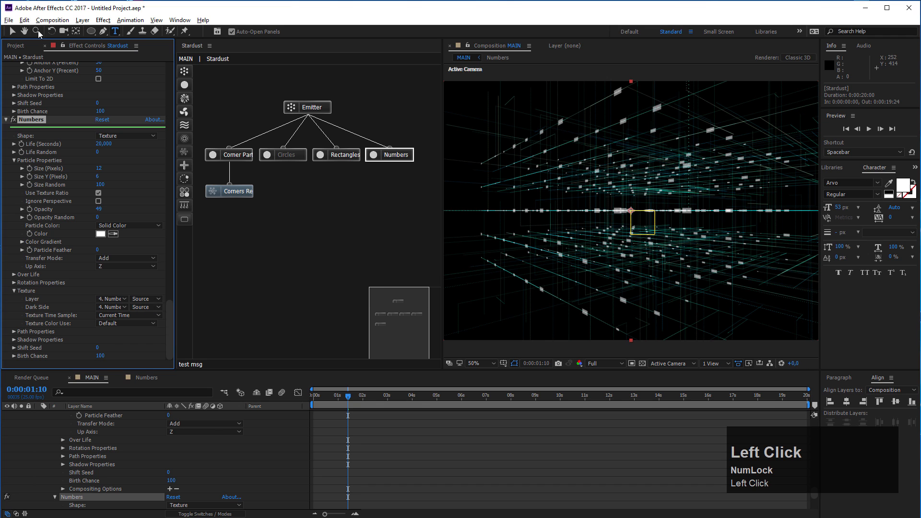
- Set the Numbers particle's Texture Time Sample to Random Still Frame and inspect the particles up close
left_click(12, 31)
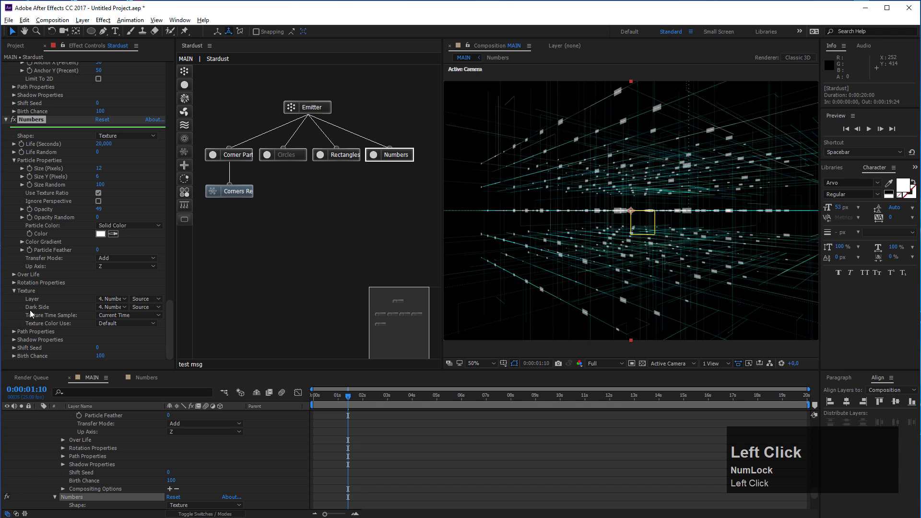
left_click(121, 315)
left_click(147, 367)
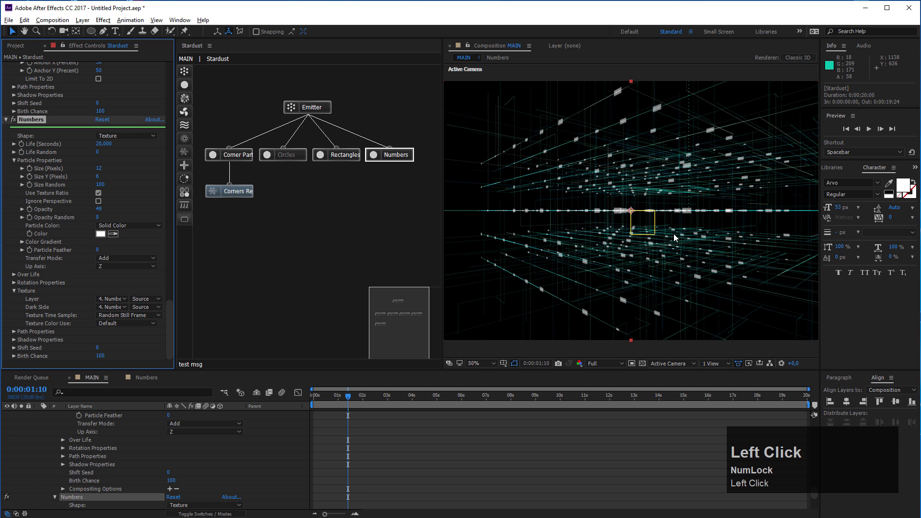
scroll(674, 234, "up", 4)
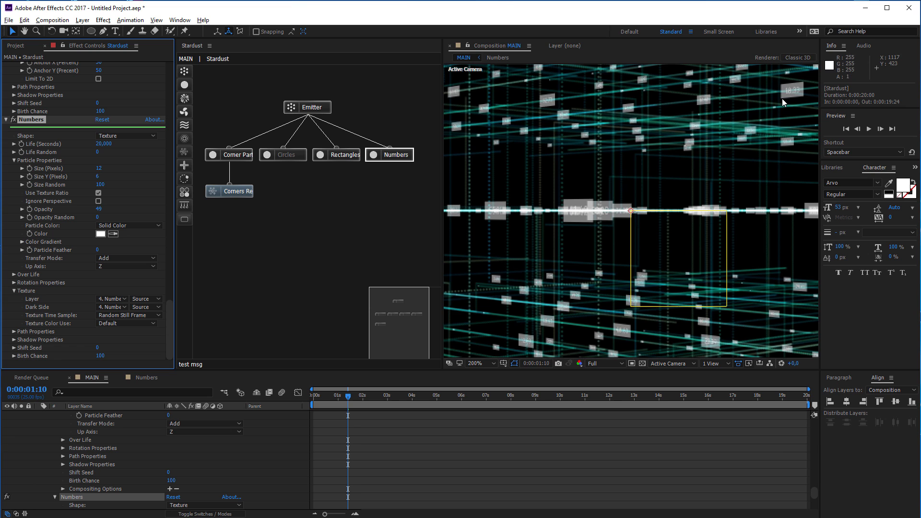
scroll(782, 99, "down", 4)
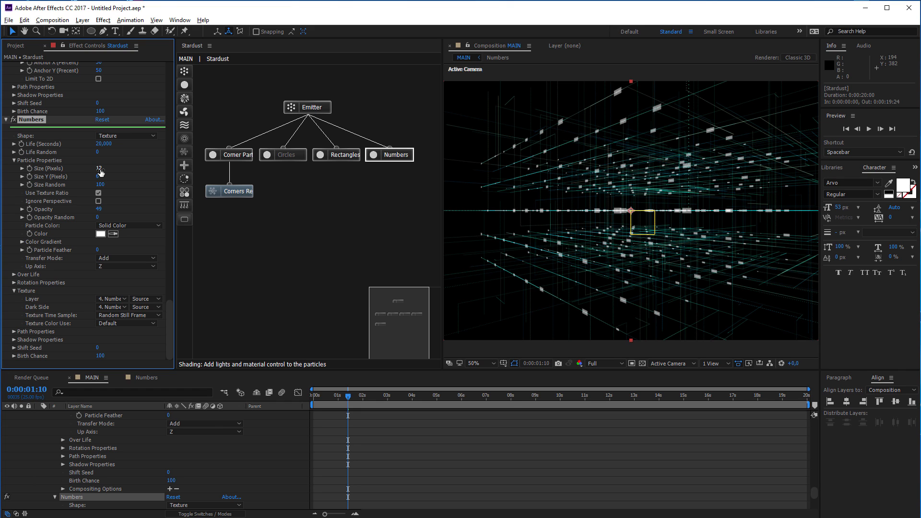
- Set the Numbers particle's size to 14 pixels and check it in the composition
left_click_drag(99, 169, 100, 171)
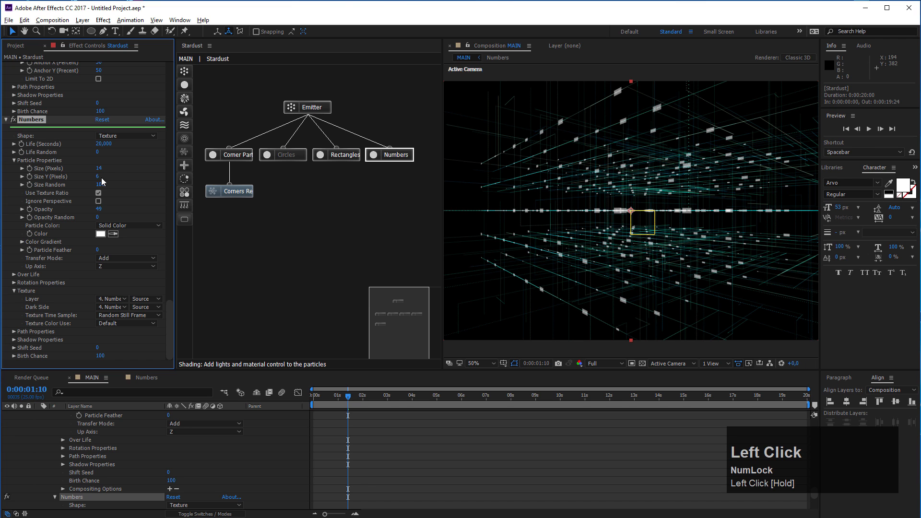
scroll(632, 221, "up", 2)
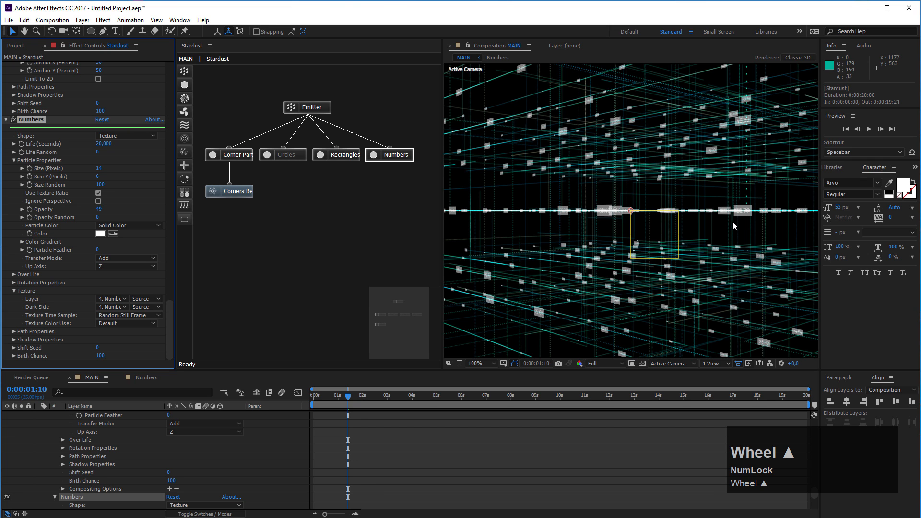
scroll(733, 225, "down", 2)
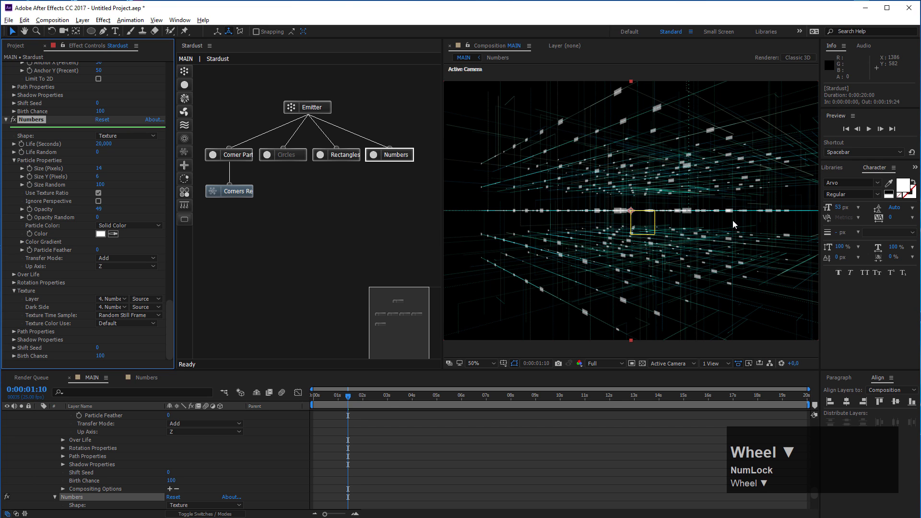
- Disable the Rectangles particle and inspect the number particles on their own
left_click(339, 154)
left_click(13, 68)
scroll(663, 221, "up", 2)
scroll(663, 221, "down", 1)
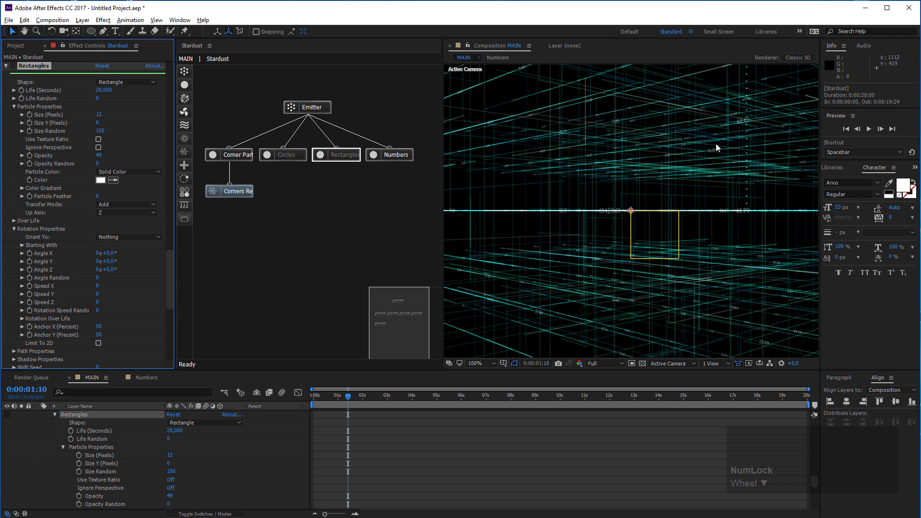
- Set the Numbers particle's opacity to 100 and check the numbers in the composition
left_click(402, 156)
scroll(131, 290, "down", 2)
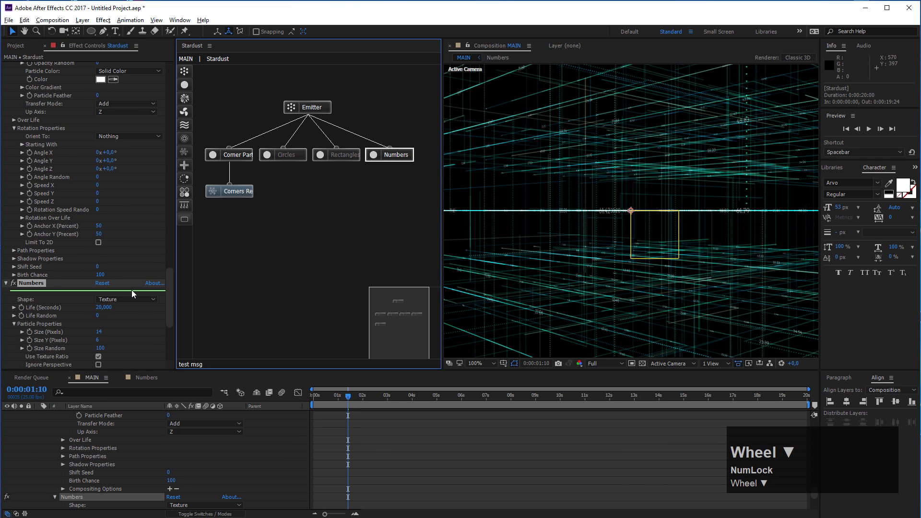
scroll(131, 290, "down", 3)
scroll(131, 290, "down", 1)
left_click_drag(107, 269, 137, 265)
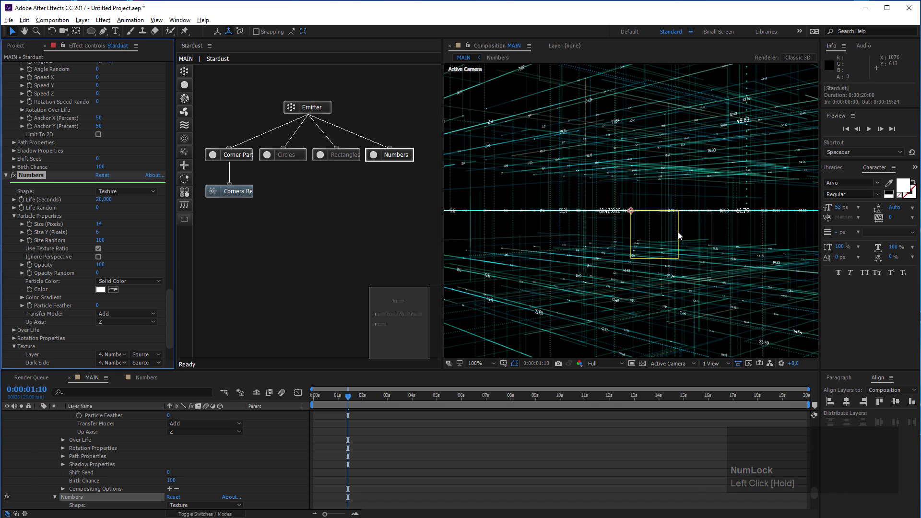
scroll(649, 153, "down", 2)
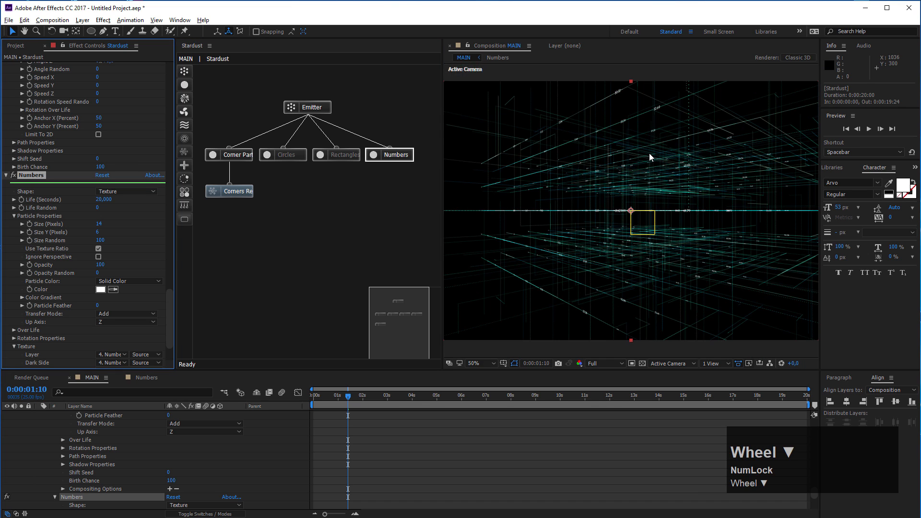
- Re-enable the Rectangles particle
left_click(339, 155)
left_click(13, 67)
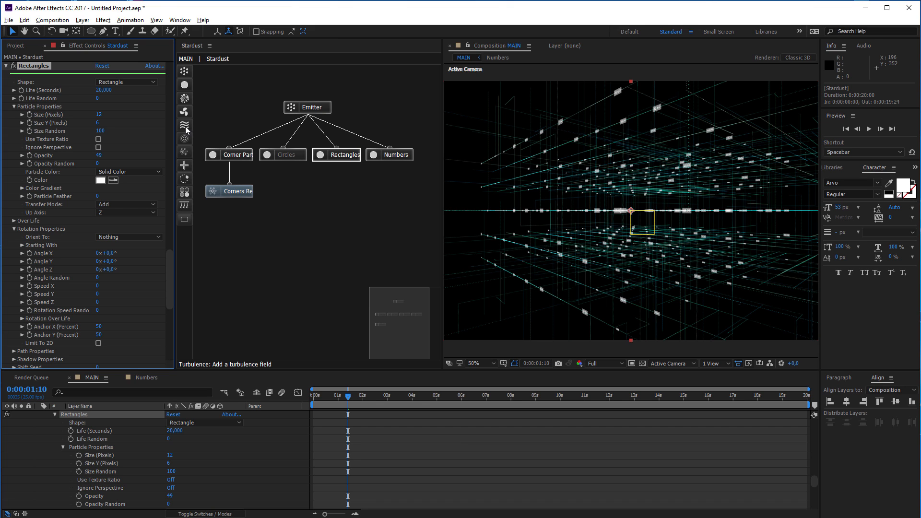
- Add a Turbulence node below the particles and connect both the Rectangles and Numbers nodes to it
left_click_drag(187, 125, 381, 194)
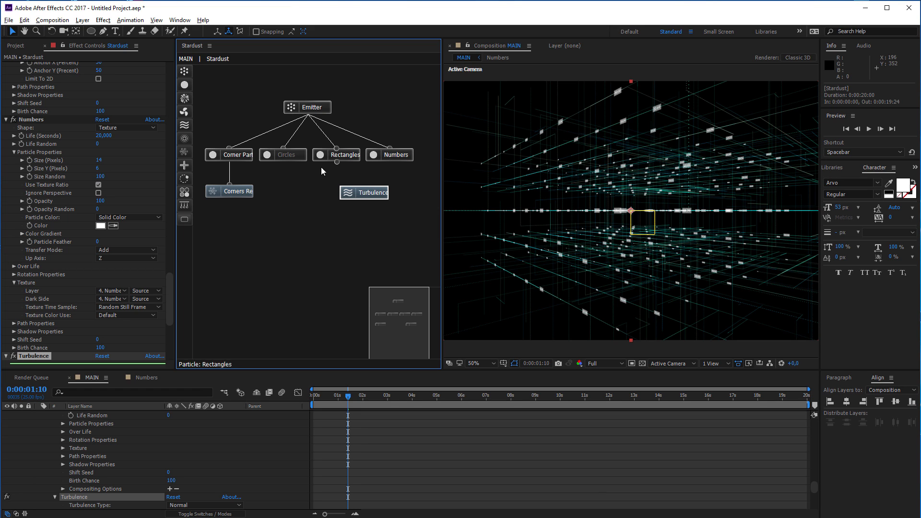
left_click_drag(338, 162, 366, 191)
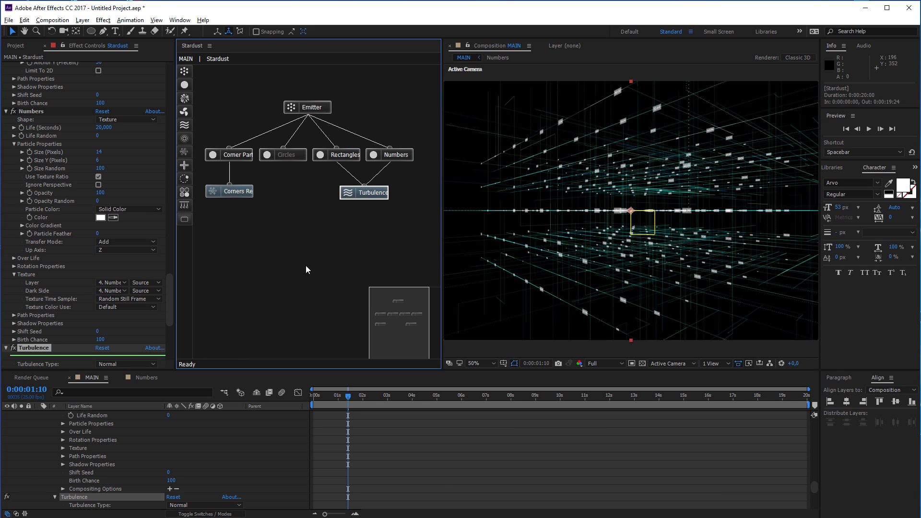
left_click(378, 198)
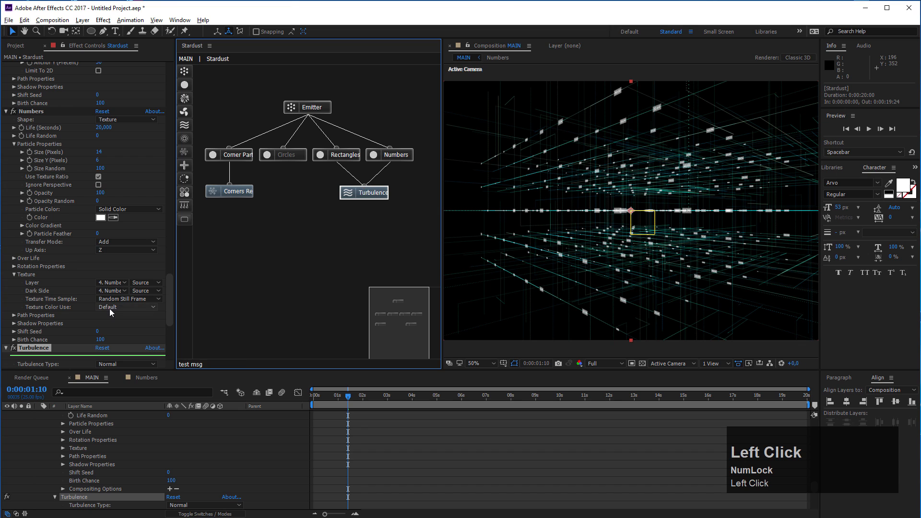
- Rename the Turbulence effect as Numbers Animation
scroll(33, 312, "down", 2)
left_click(43, 283)
key("Return")
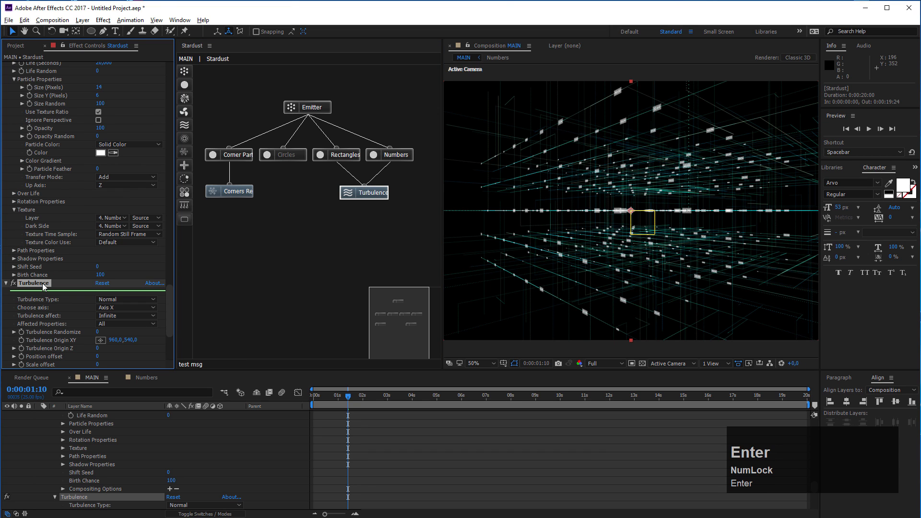
type("Numbers Animation")
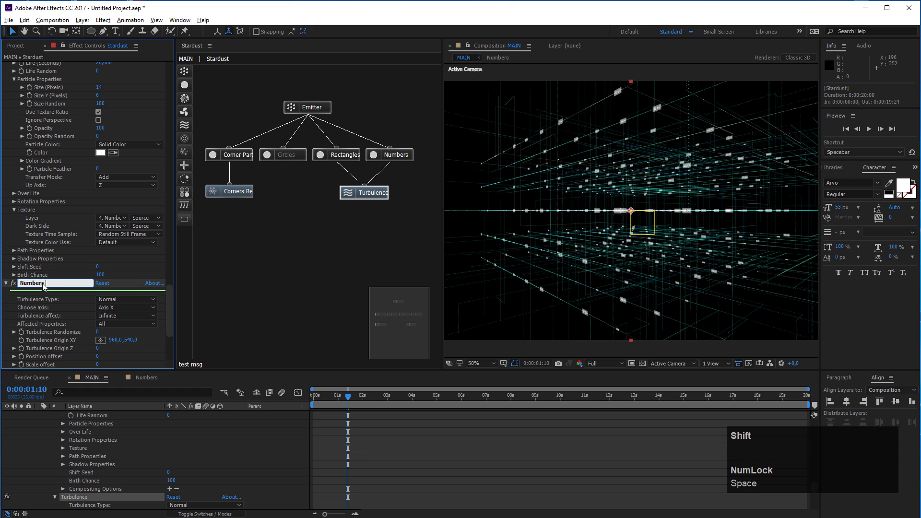
left_click(36, 303)
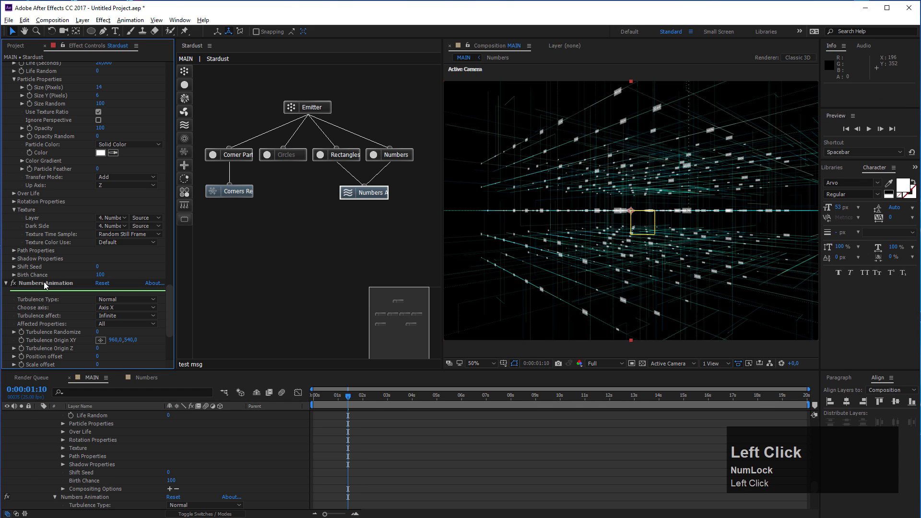
- Set the Numbers Animation turbulence type to Axis with a position offset of 380
left_click(46, 285)
scroll(51, 310, "down", 2)
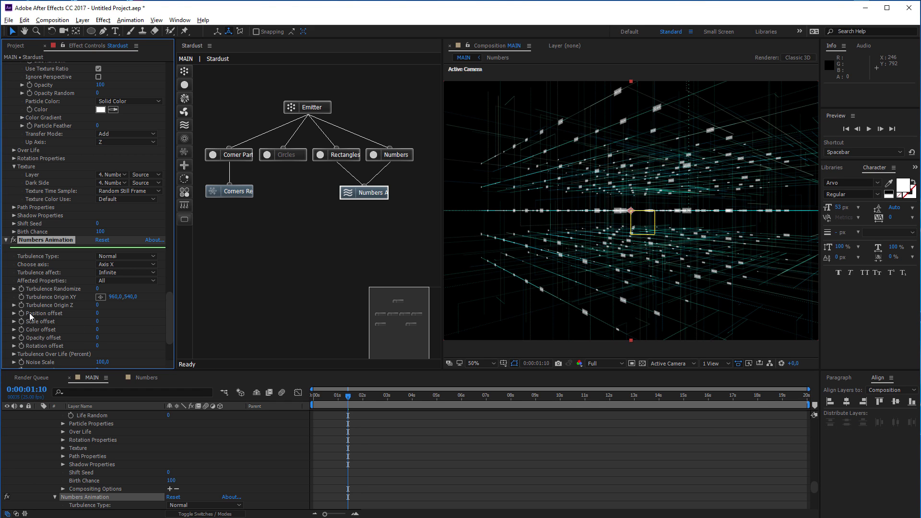
left_click_drag(97, 313, 128, 315)
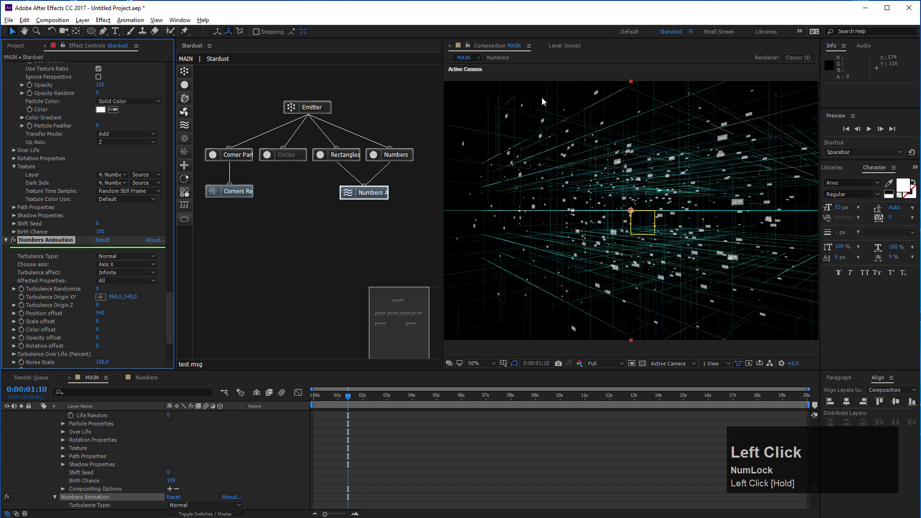
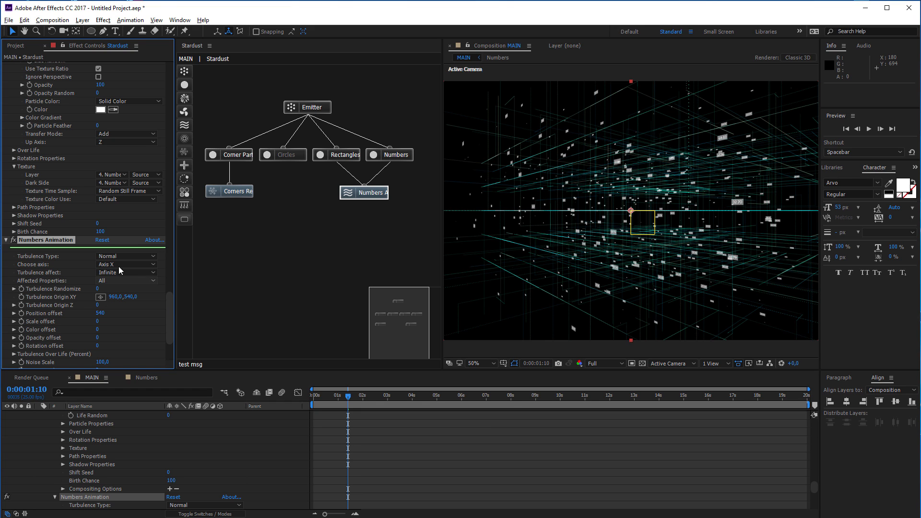
left_click(110, 257)
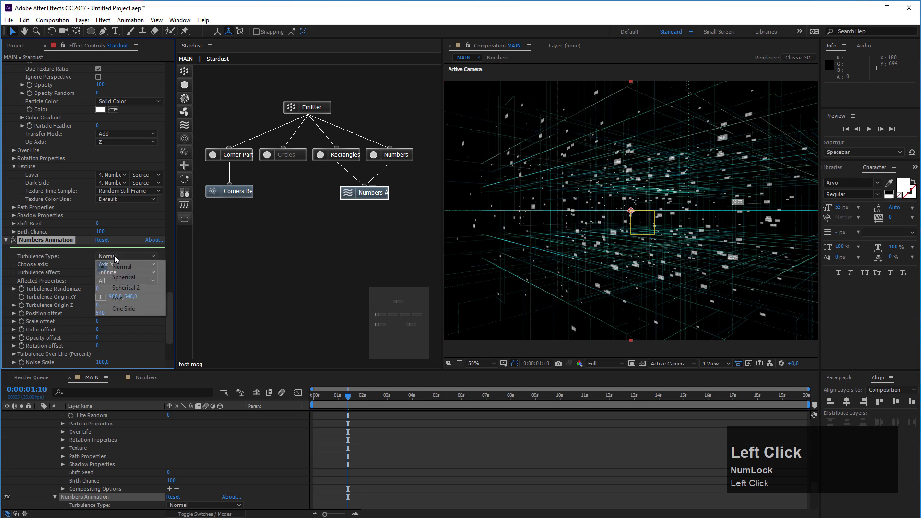
left_click(126, 297)
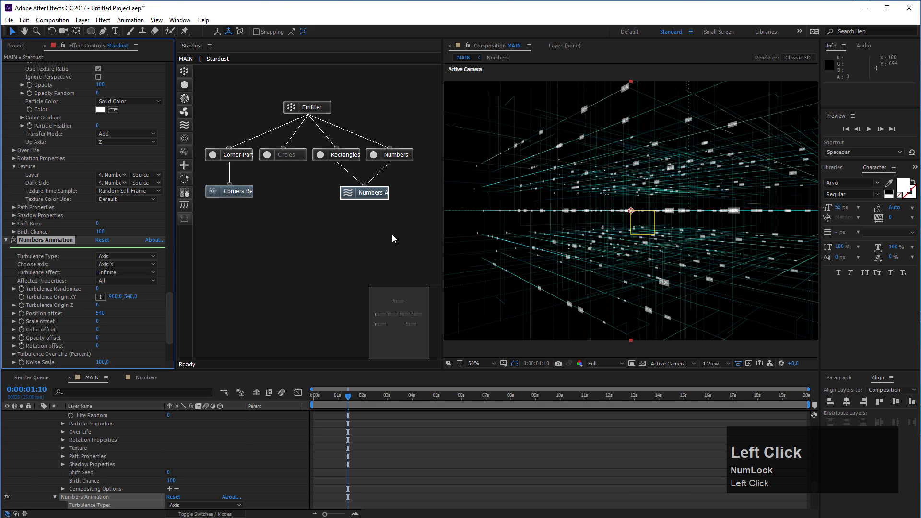
mouse_move(99, 313)
left_mouse_down()
mouse_move(49, 315)
mouse_move(96, 321)
left_mouse_up()
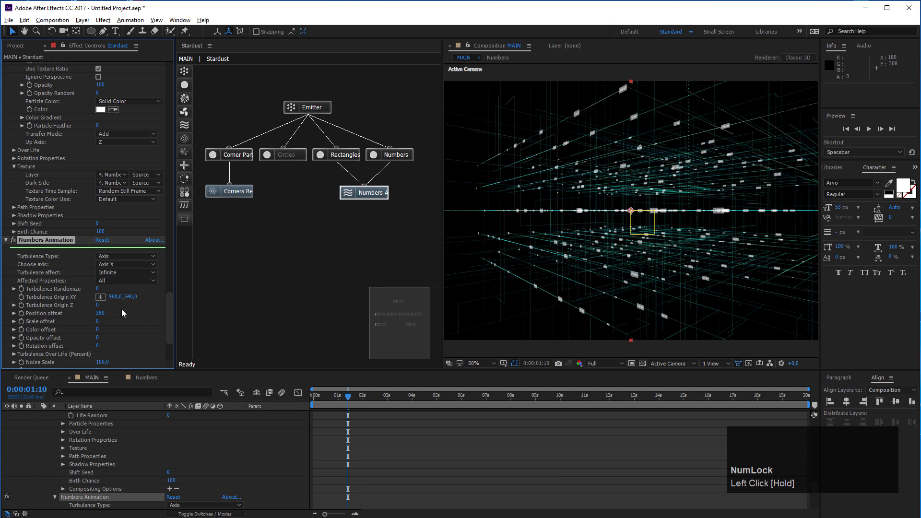
- Set the Numbers Animation axis to Axis Y with a position offset of 750, and check the particles at other frames
left_click(111, 264)
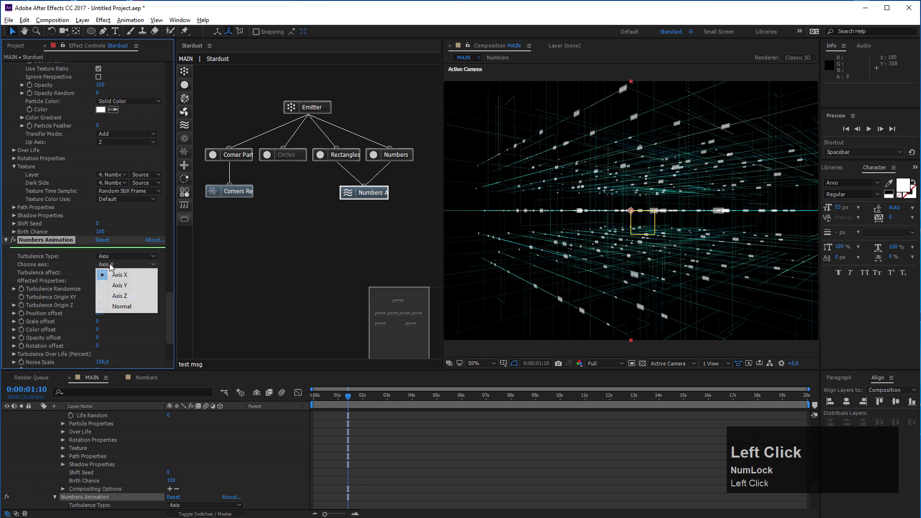
left_click(120, 286)
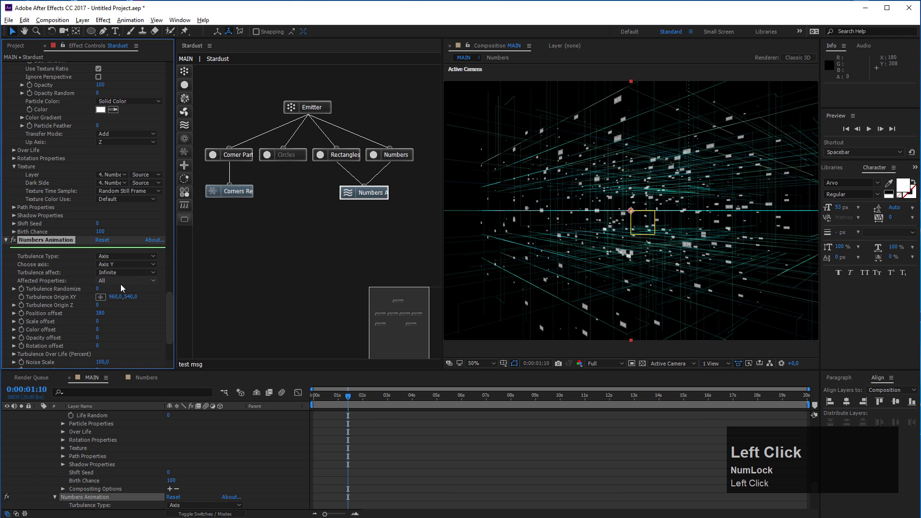
left_click_drag(101, 313, 130, 321)
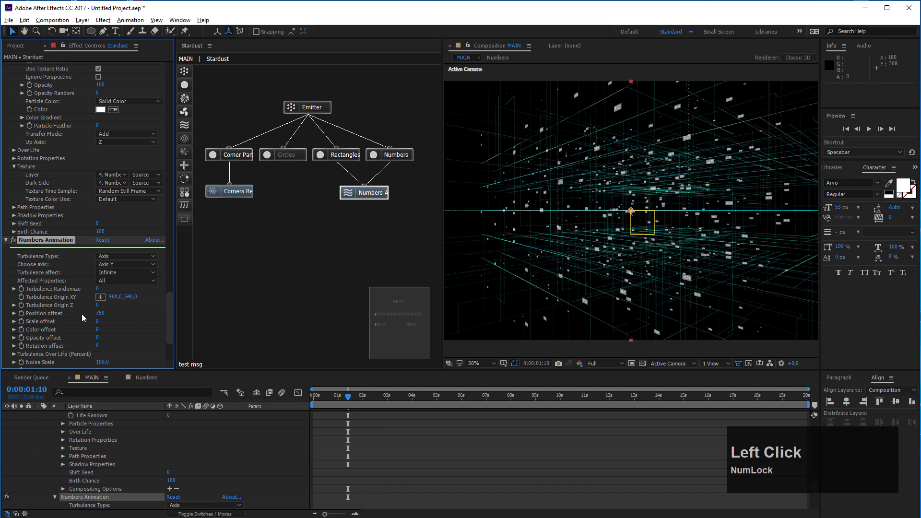
left_click_drag(336, 397, 385, 401)
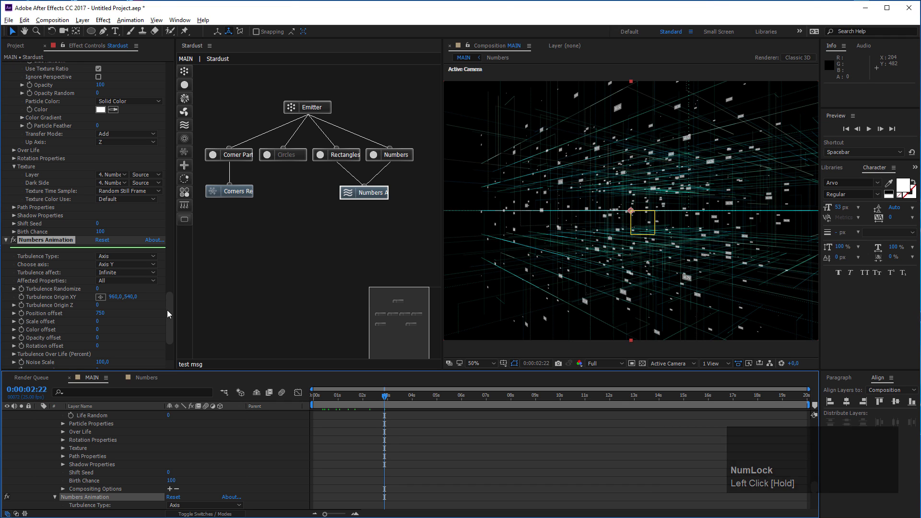
left_click_drag(168, 302, 160, 320)
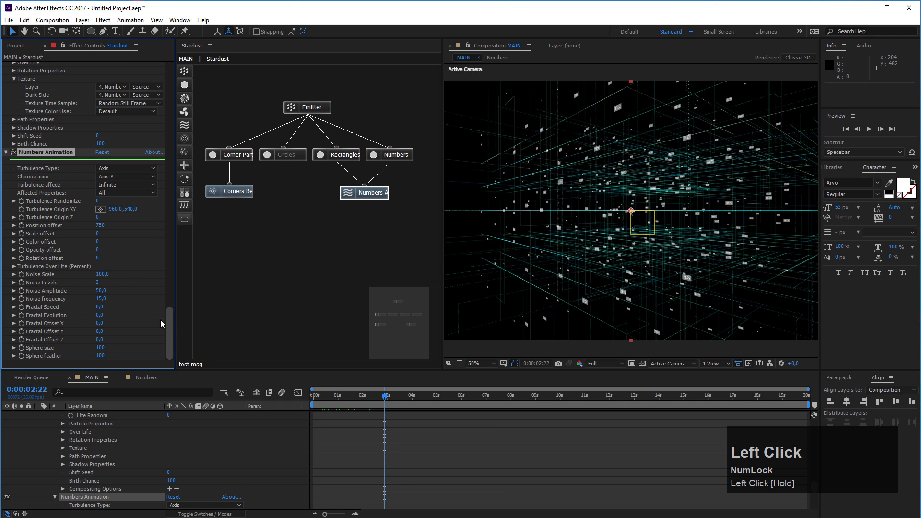
- Set the Numbers Animation fractal speed to 3 and preview the particle motion
left_click(100, 307)
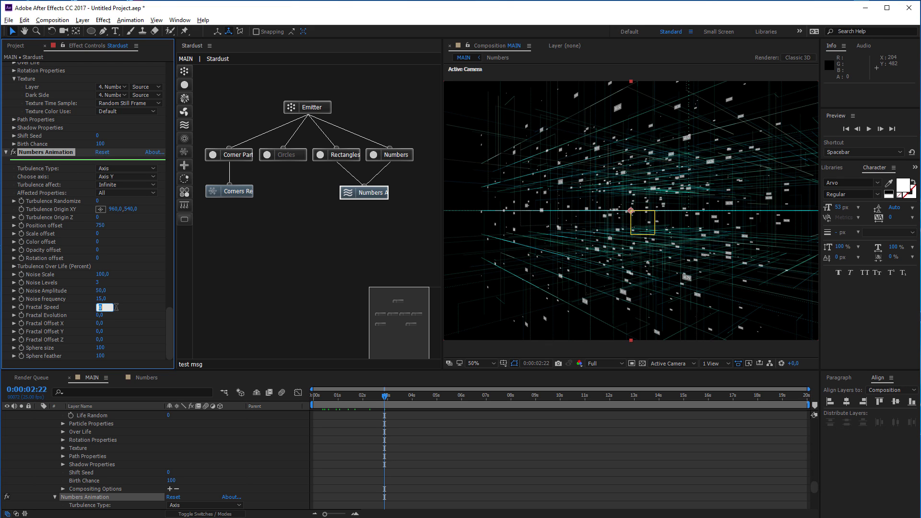
type("3")
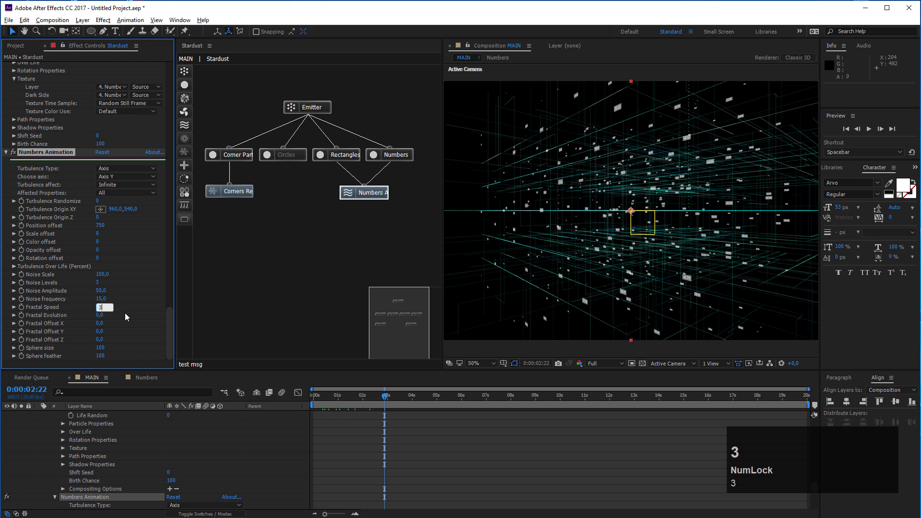
left_click(126, 314)
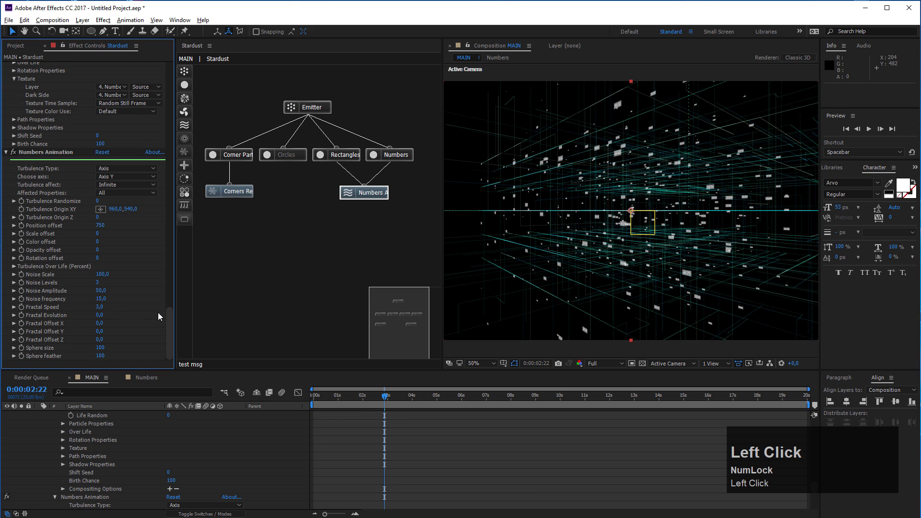
key("space")
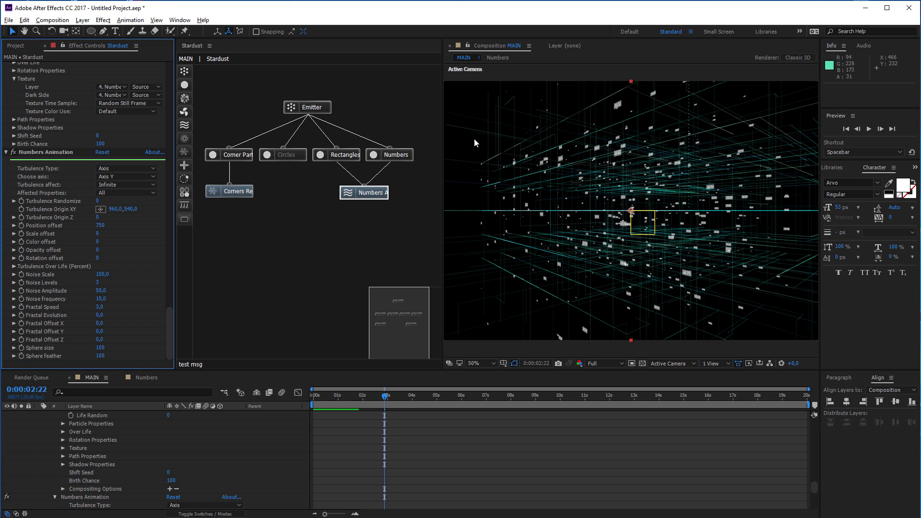
- Nudge the Numbers Animation node into place and turn the Circles particle effect back on
left_click(382, 194)
left_click_drag(382, 194, 380, 191)
left_click(295, 159)
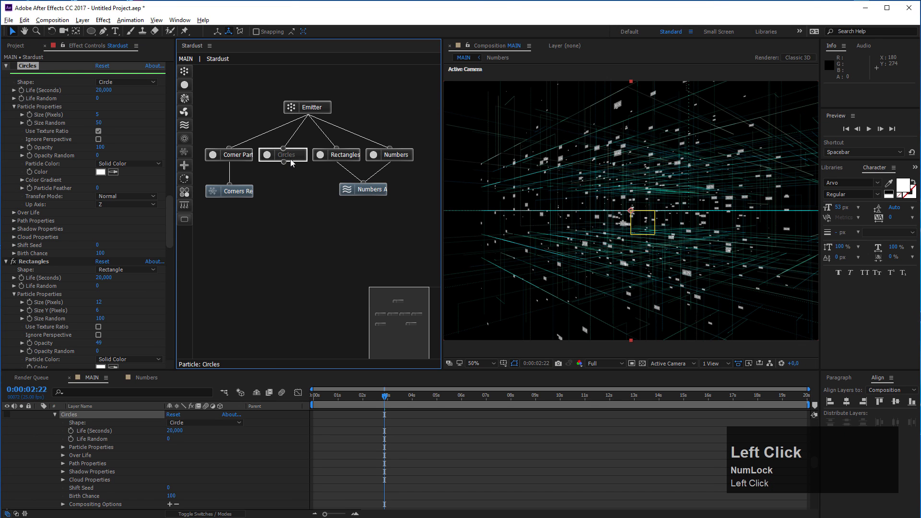
left_click(13, 66)
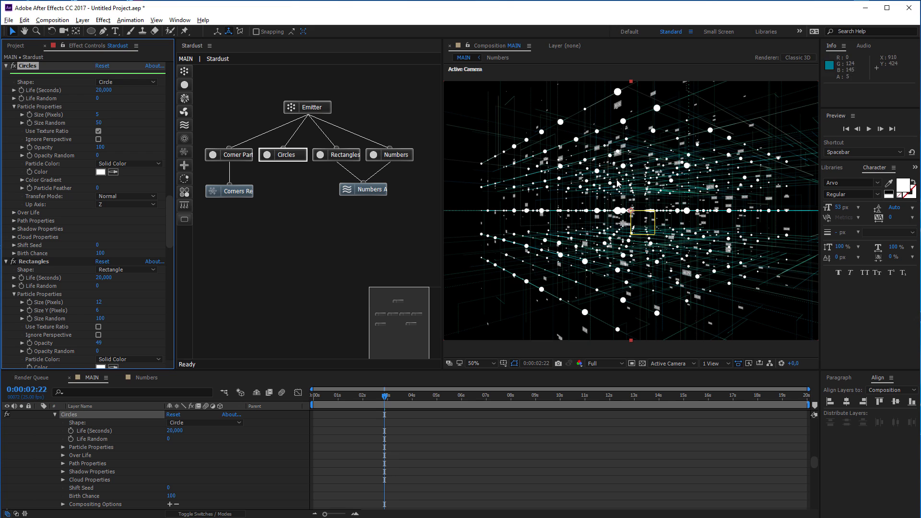
- Try a Circles particle size of 3 pixels and settle on 4 pixels
left_click(103, 115)
type("3")
key("Return")
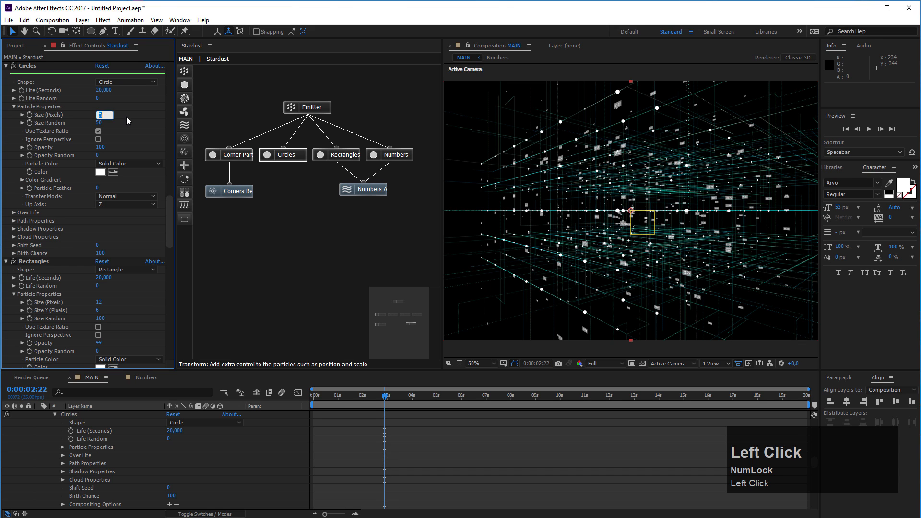
type("4")
key("Return")
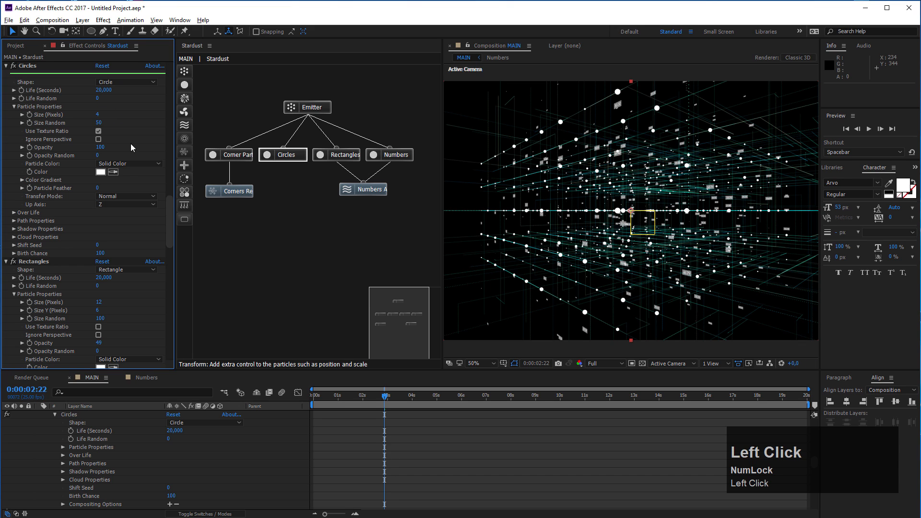
- Lower the Circles particle opacity to 62 and set their transfer mode to Add
left_click_drag(99, 147, 81, 152)
left_click_drag(88, 152, 87, 153)
left_click(135, 197)
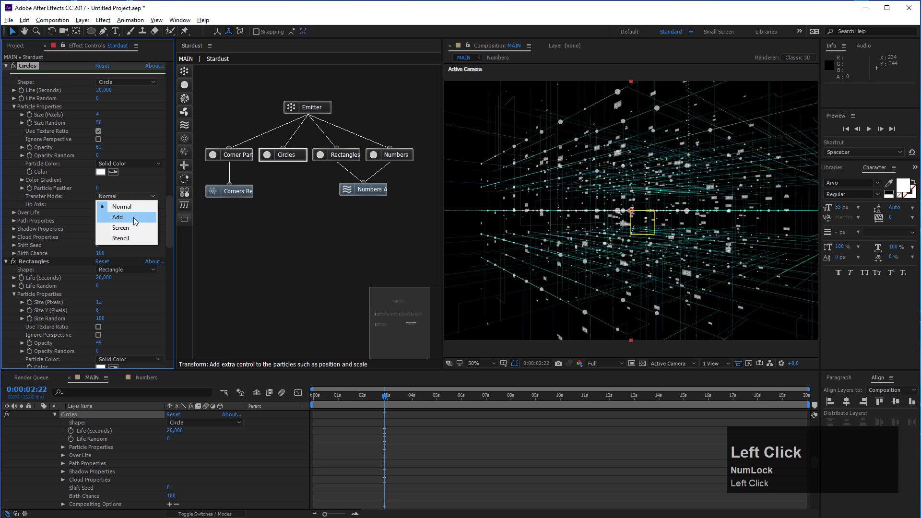
left_click(128, 221)
left_click(388, 159)
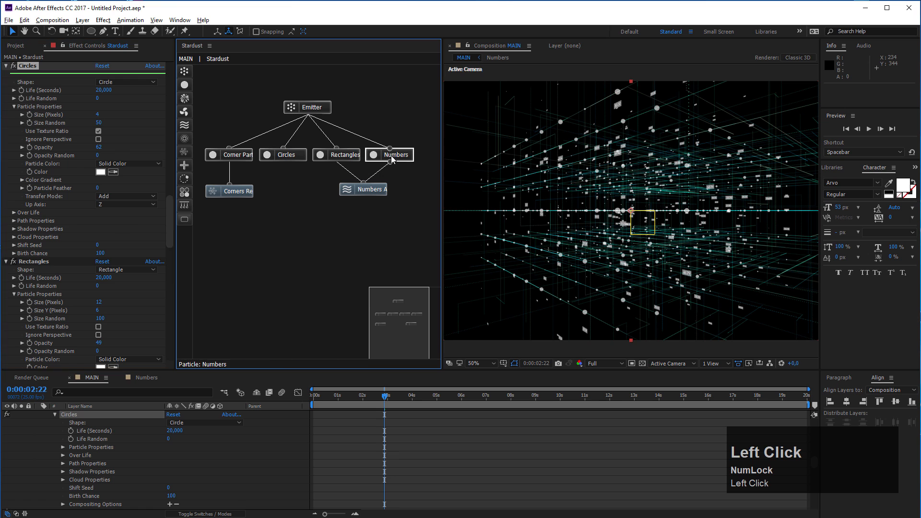
left_click(337, 156)
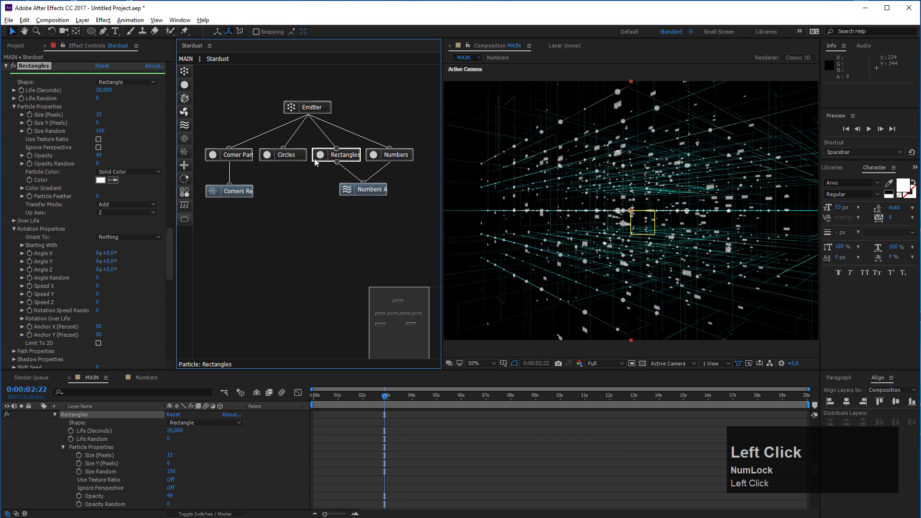
left_click(287, 157)
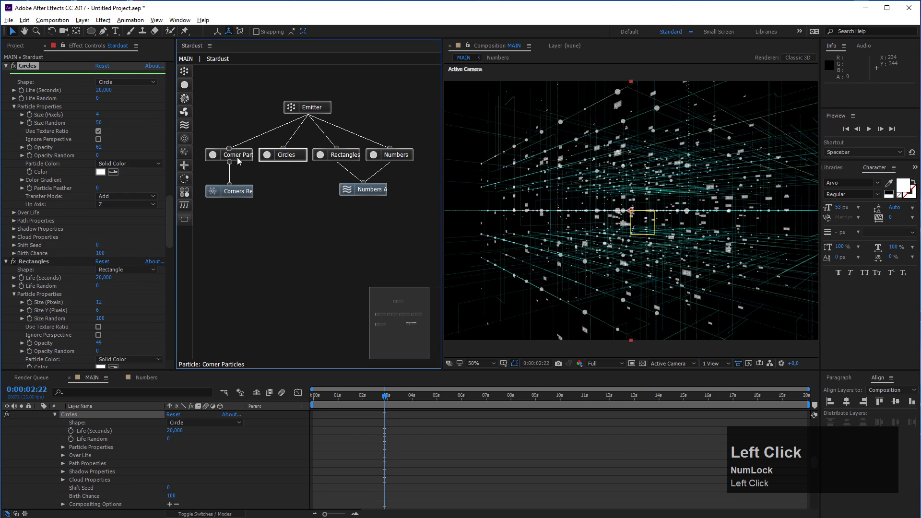
left_click(237, 159)
left_click(287, 154)
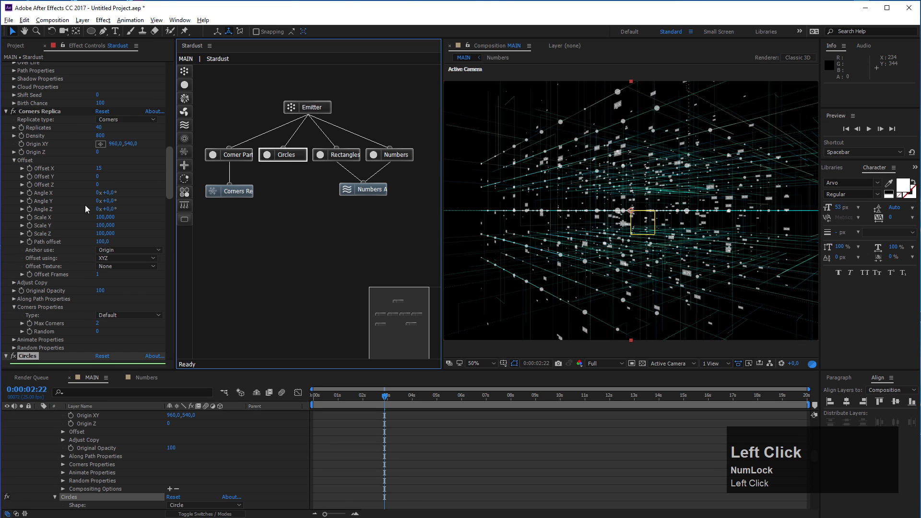
scroll(89, 259, "down", 8)
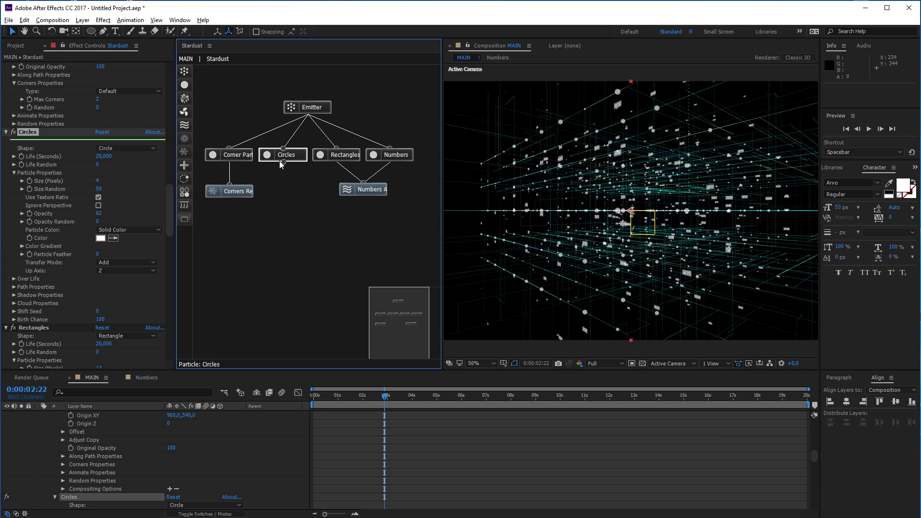
- Duplicate the Numbers Animation turbulence effect
left_click(379, 194)
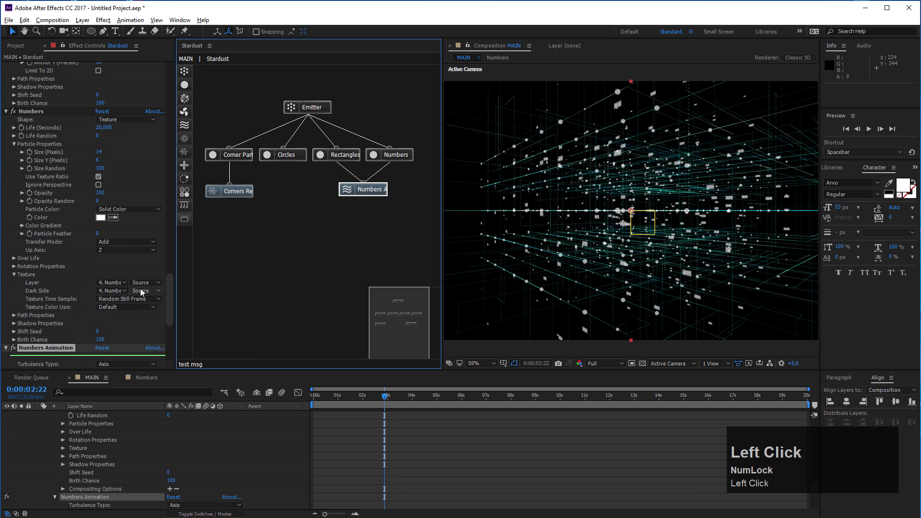
scroll(129, 293, "down", 3)
left_click(52, 265)
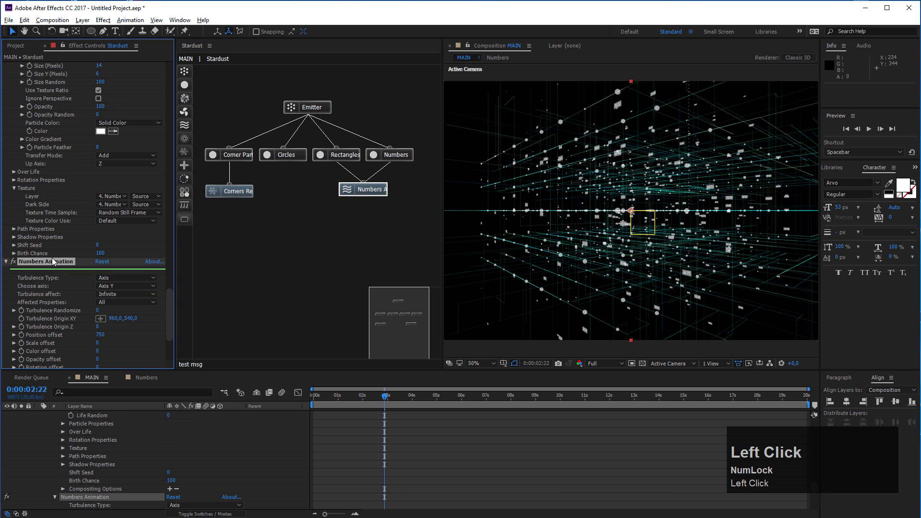
key("ctrl+d")
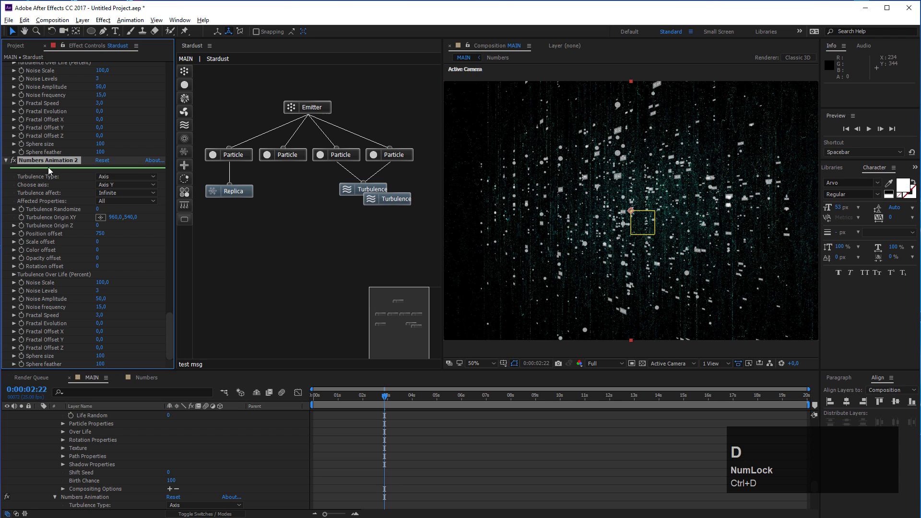
- Rename the duplicated turbulence effect as Circles Animation
left_click(47, 161)
key("Return")
key("Right")
key("BackSpace")
key("BackSpace")
key("Left")
key("Left")
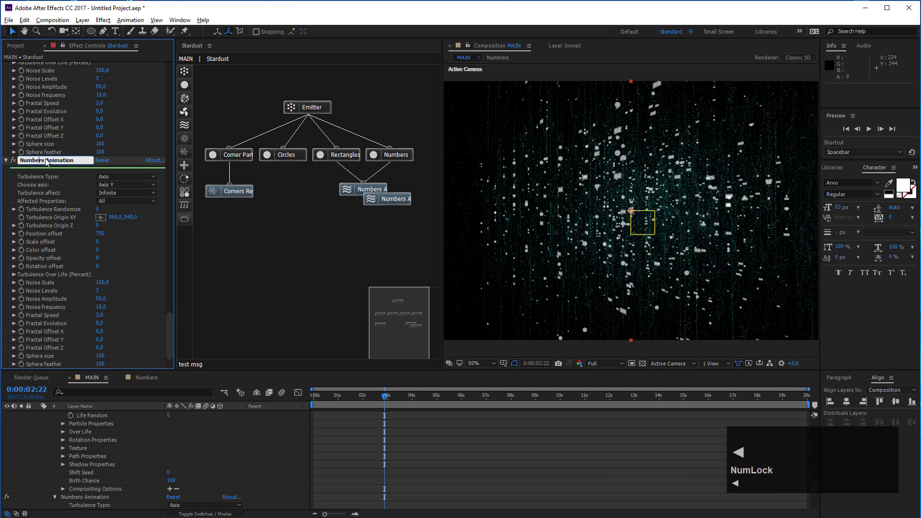
key("BackSpace")
key("BackSpace")
key("BackSpace")
key("BackSpace")
key("BackSpace")
key("BackSpace")
type("Circle")
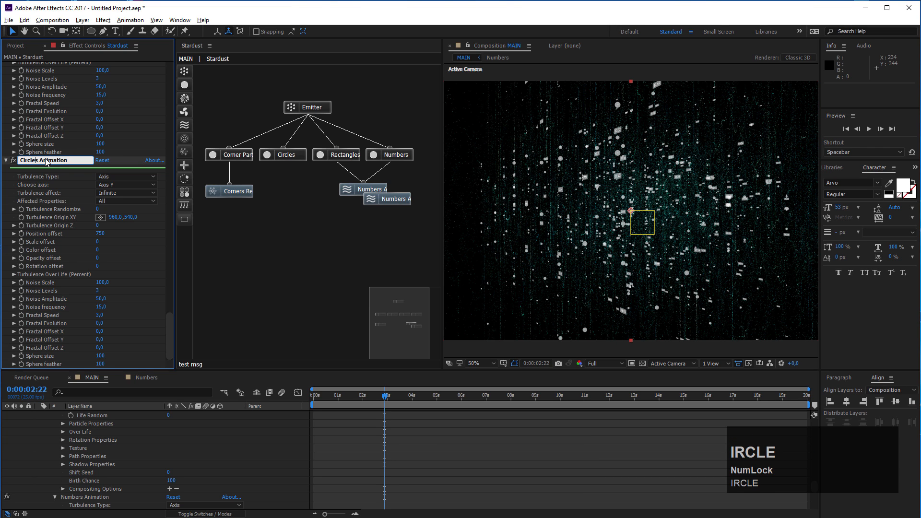
- Connect the Circles Animation node below Circles, set its axis to Axis X, and check the particles at 0:00:10:05
mouse_move(383, 205)
left_mouse_down()
mouse_move(306, 201)
mouse_move(296, 191)
mouse_move(283, 198)
mouse_move(298, 193)
left_mouse_up()
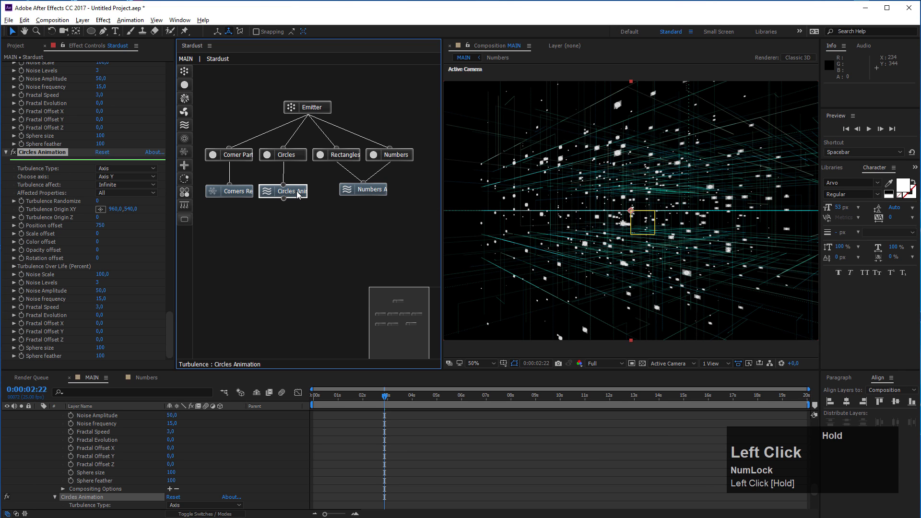
left_click(101, 176)
left_click(103, 185)
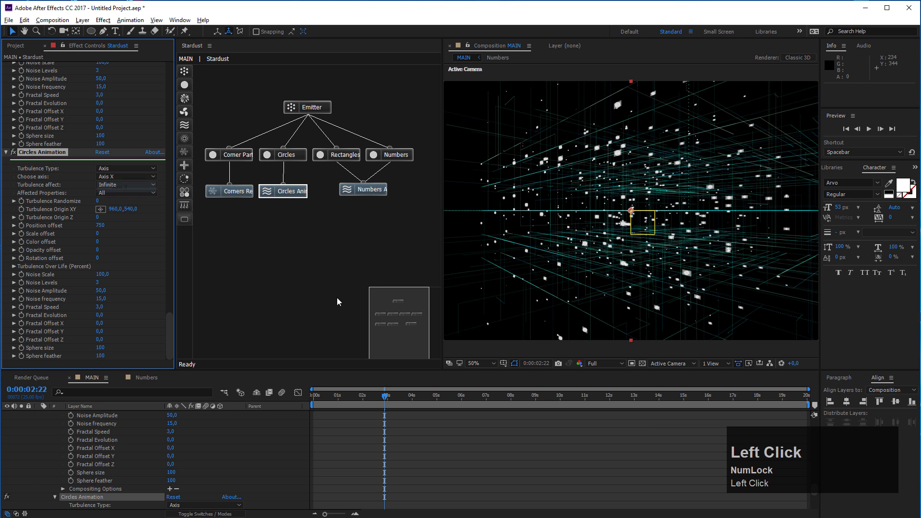
left_click_drag(327, 397, 565, 413)
- Add a Field node below the turbulence nodes and connect both Circles Animation and Numbers Animation to it
left_click(377, 194)
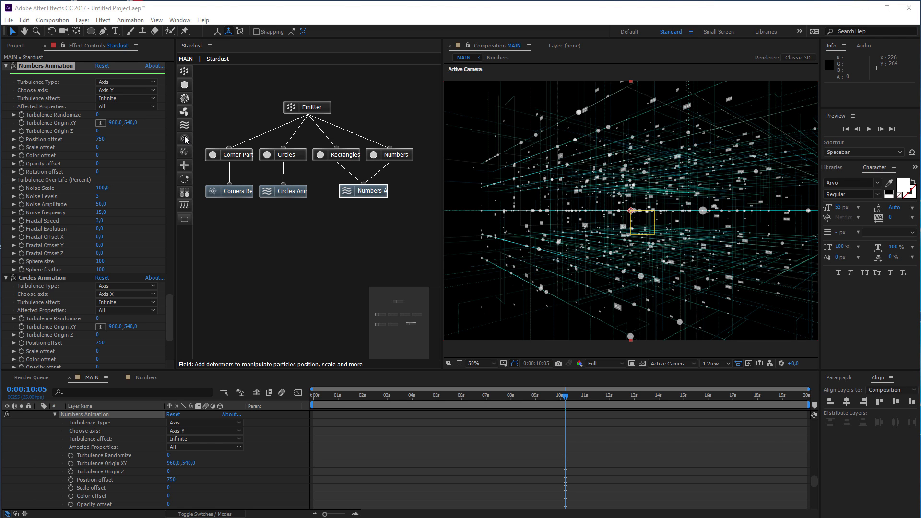
left_click_drag(185, 142, 331, 231)
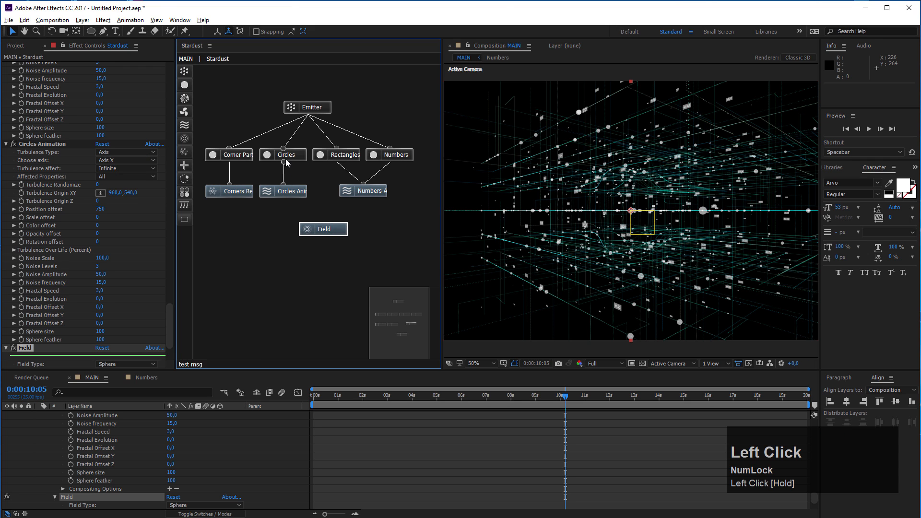
left_click(285, 198)
left_click_drag(285, 200, 325, 234)
left_click(364, 198)
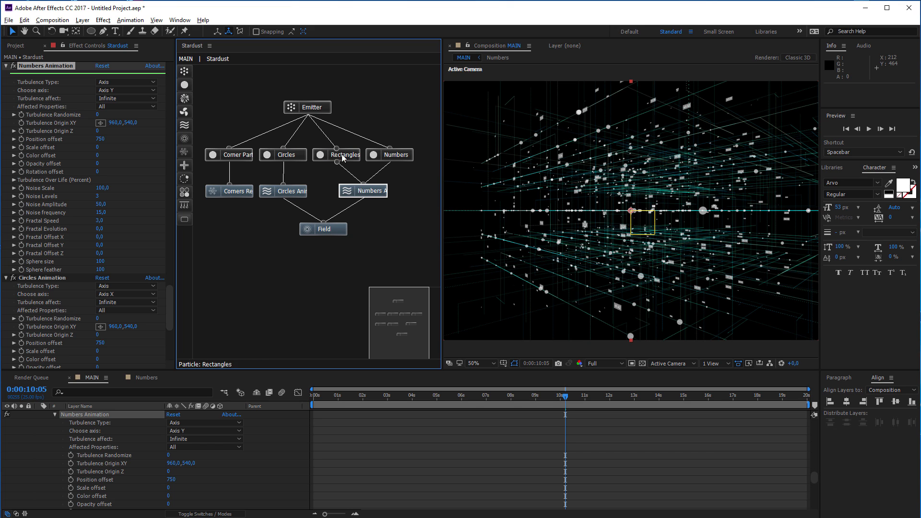
- Select the new Field effect and bring its settings into view
left_click(334, 229)
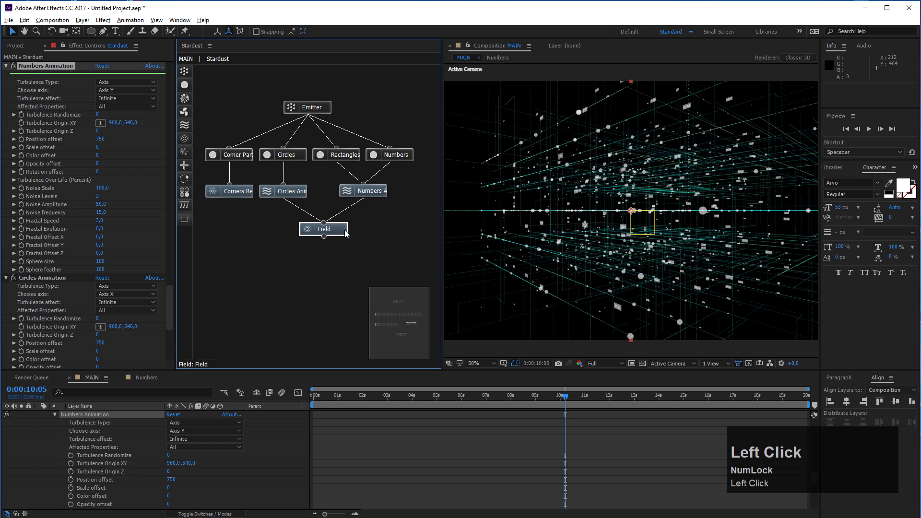
scroll(28, 288, "down", 5)
left_click(29, 287)
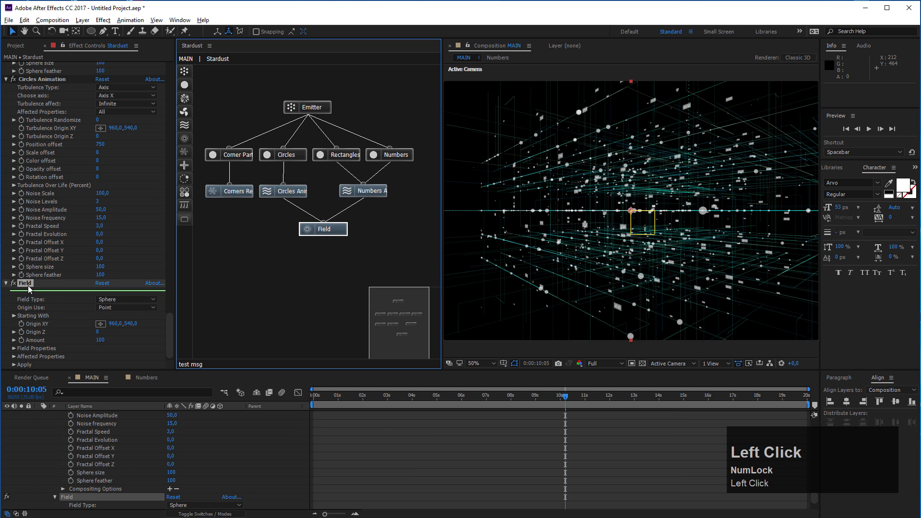
- Rename the Field node as Color Map 01
key("Return")
type("C")
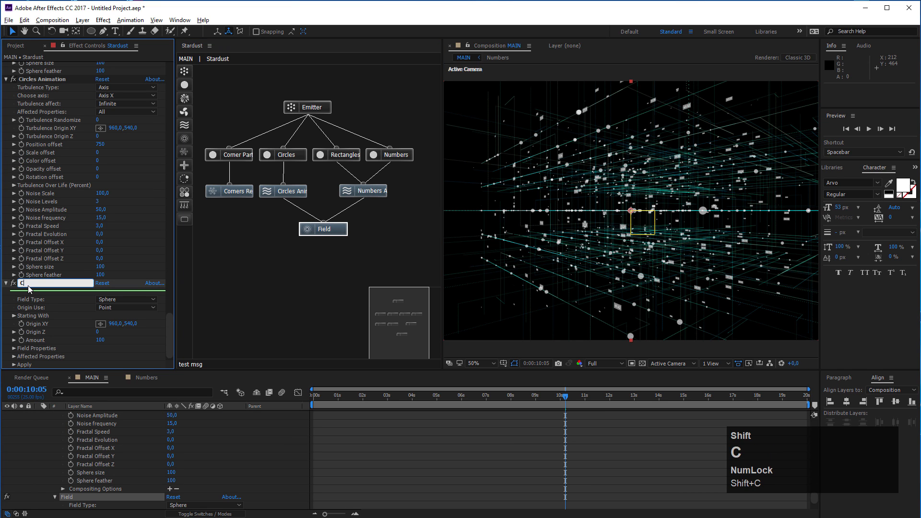
type("olor 01")
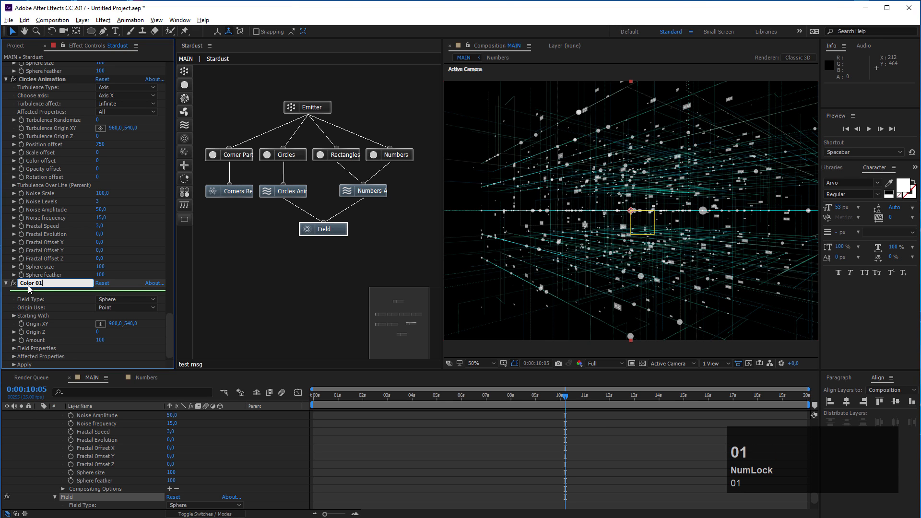
left_click(36, 283)
type("Map")
left_click(66, 300)
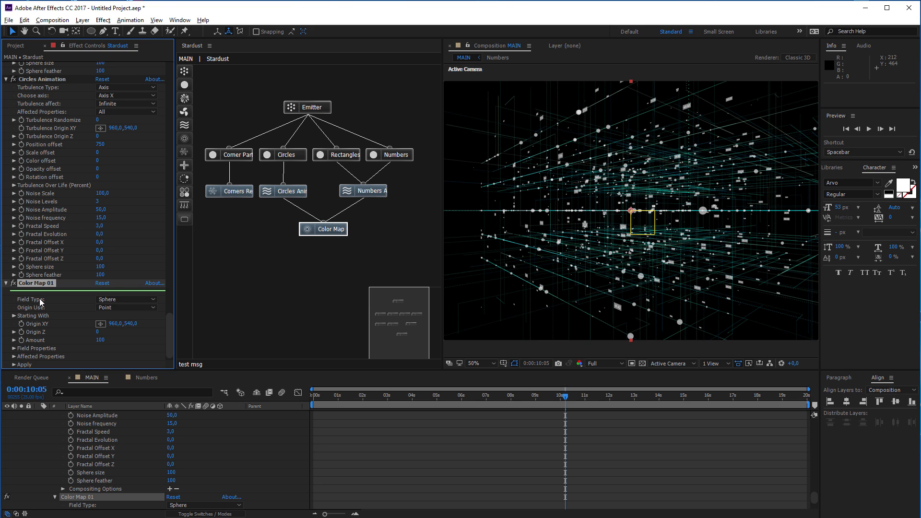
- Set the Color Map 01 field type to Maps and its map type to Color
left_click(119, 299)
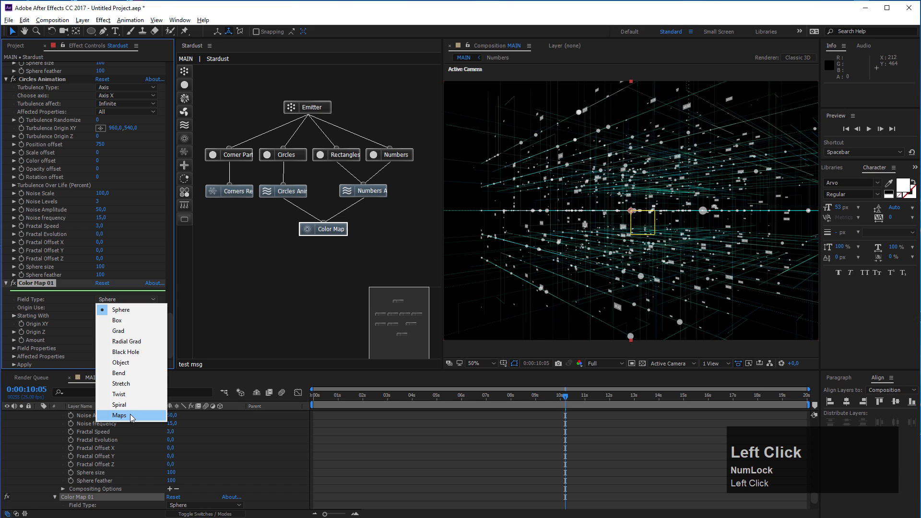
left_click(133, 415)
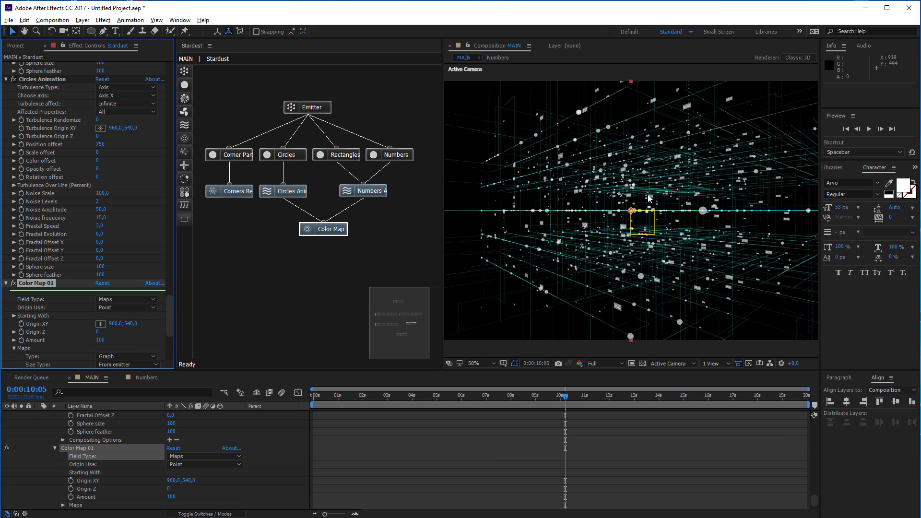
scroll(120, 324, "down", 2)
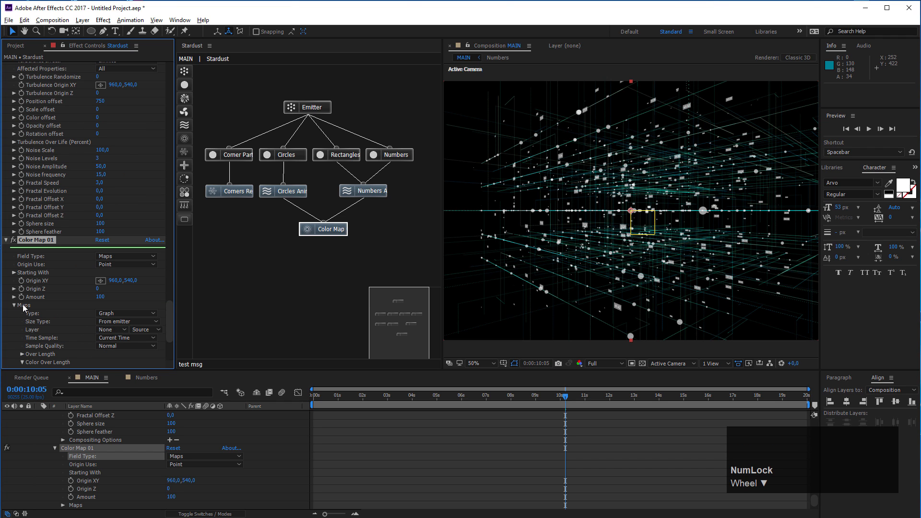
left_click(122, 317)
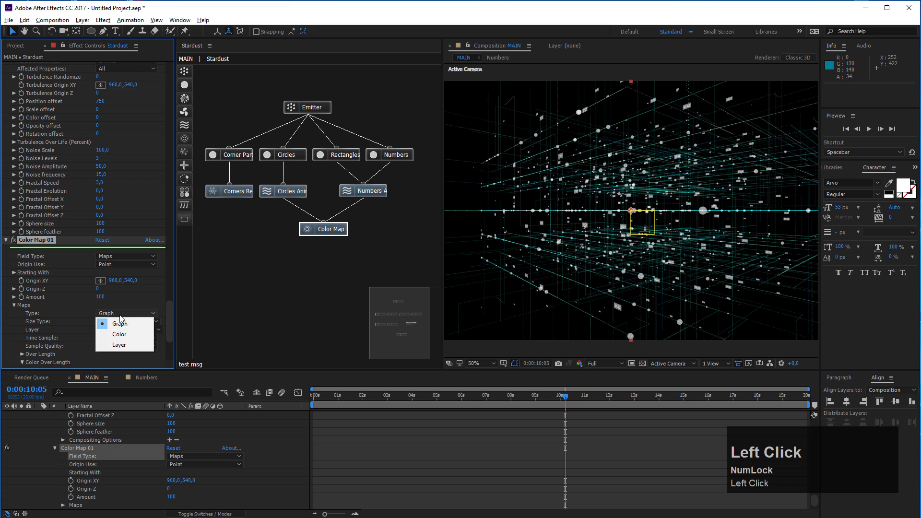
left_click(129, 333)
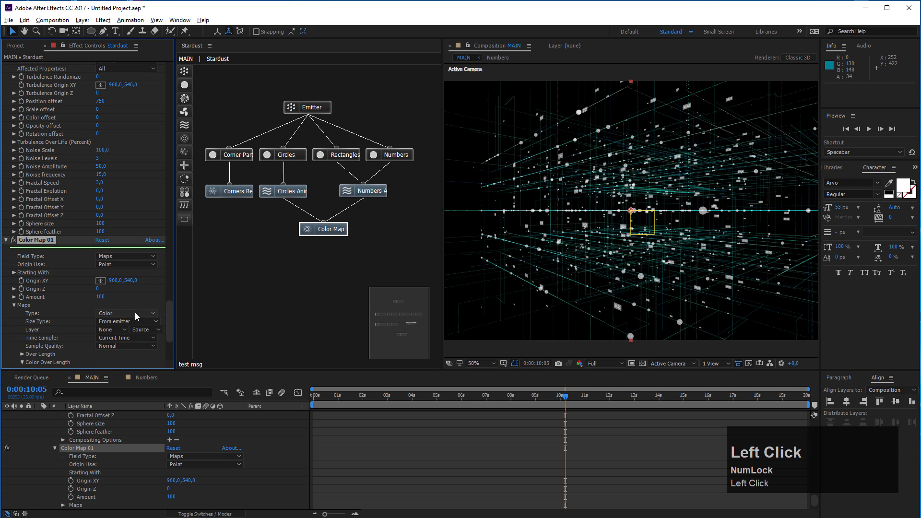
- Apply the Color 16 gradient preset to the Color Over Length of Color Map 01
scroll(93, 217, "down", 4)
scroll(95, 257, "down", 1)
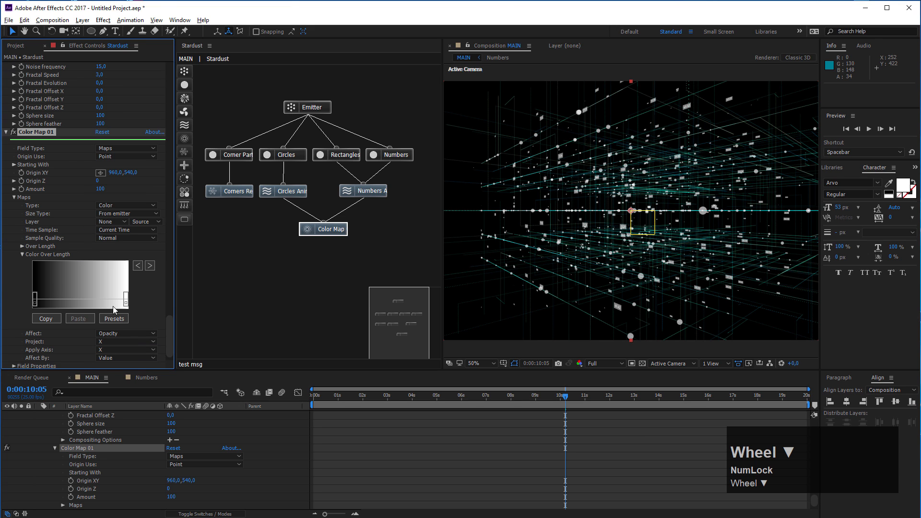
left_click(115, 319)
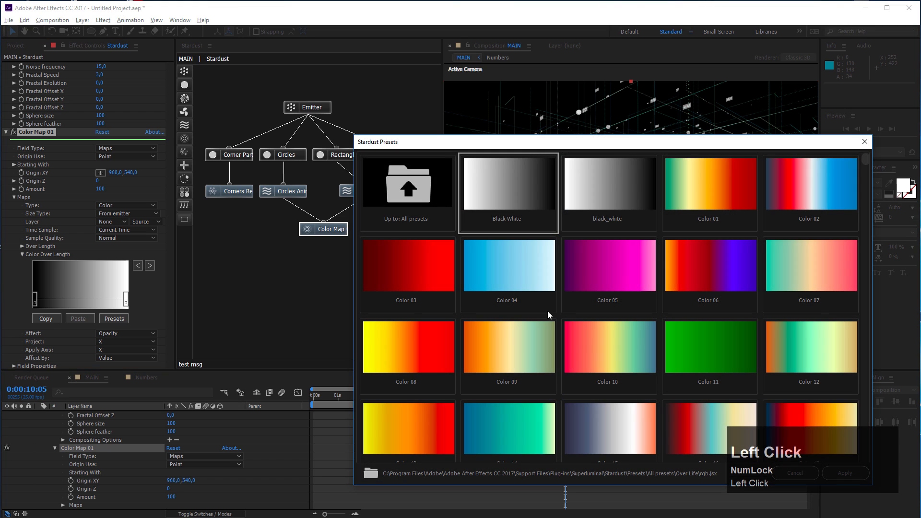
scroll(587, 331, "down", 1)
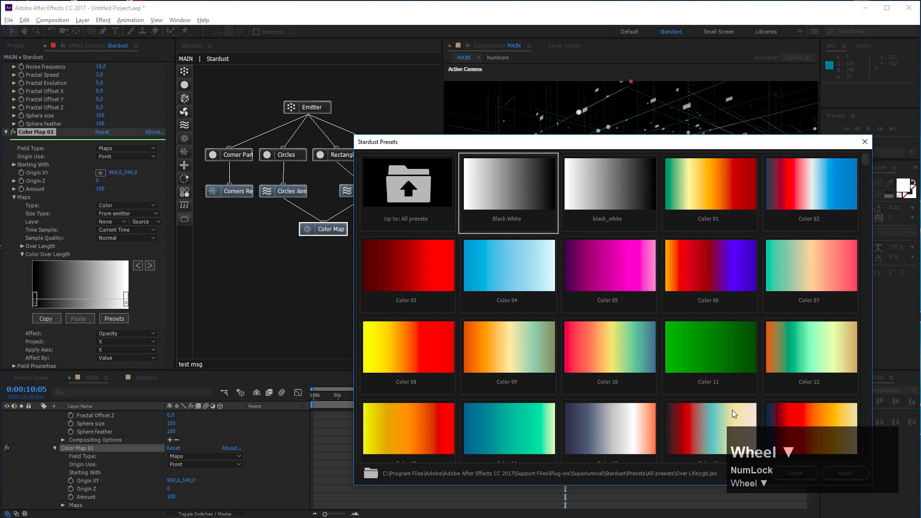
left_click(707, 422)
left_click_drag(868, 167, 876, 314)
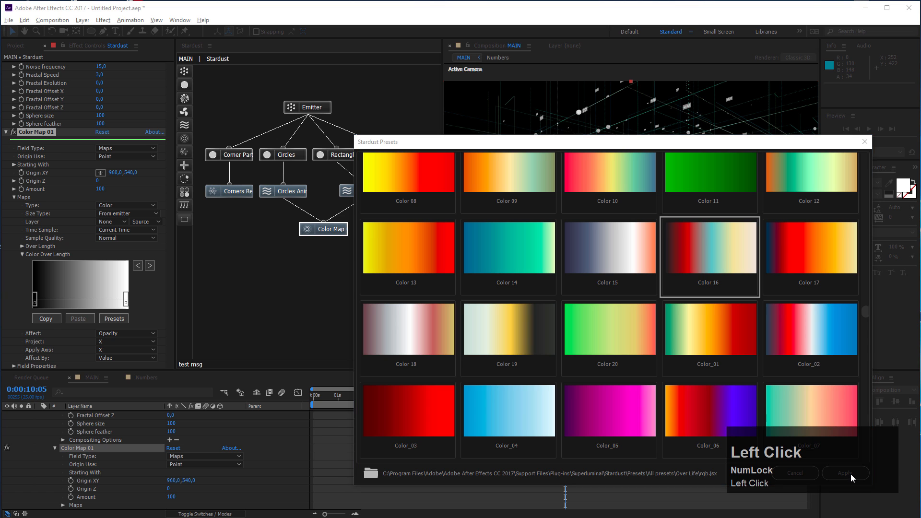
left_click_drag(734, 140, 505, 126)
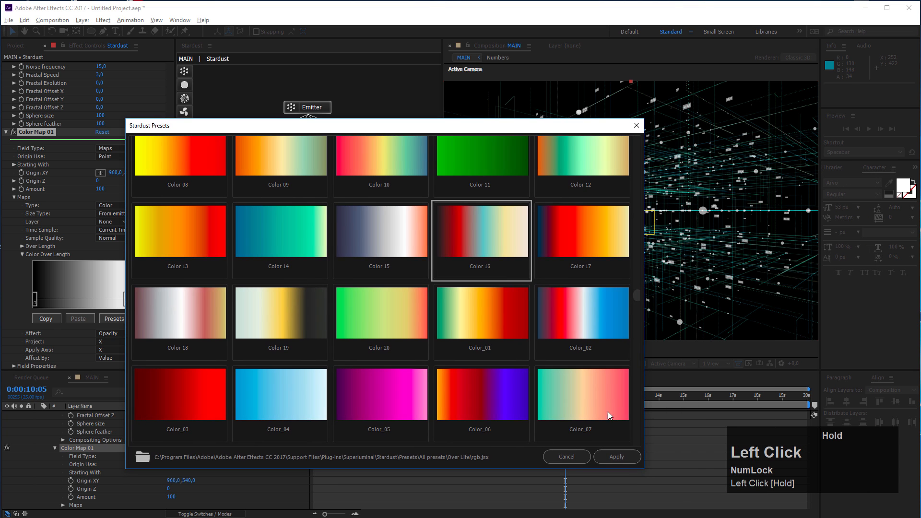
left_click(623, 452)
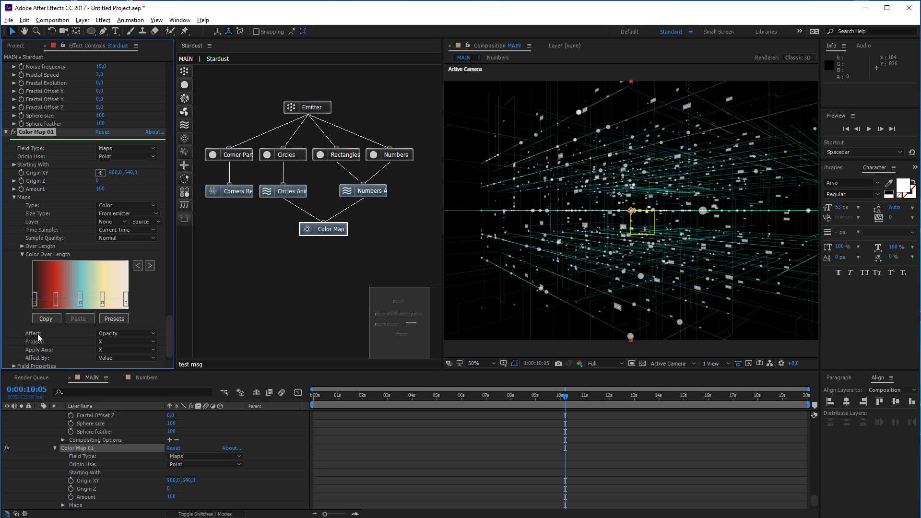
- Make the color map affect Color, with both its projection and its apply axis set to Y
left_click(118, 337)
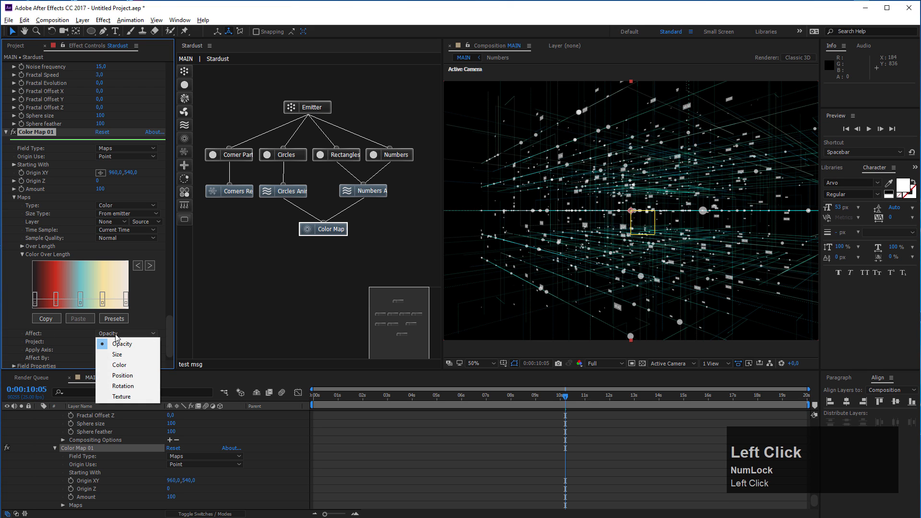
left_click(127, 366)
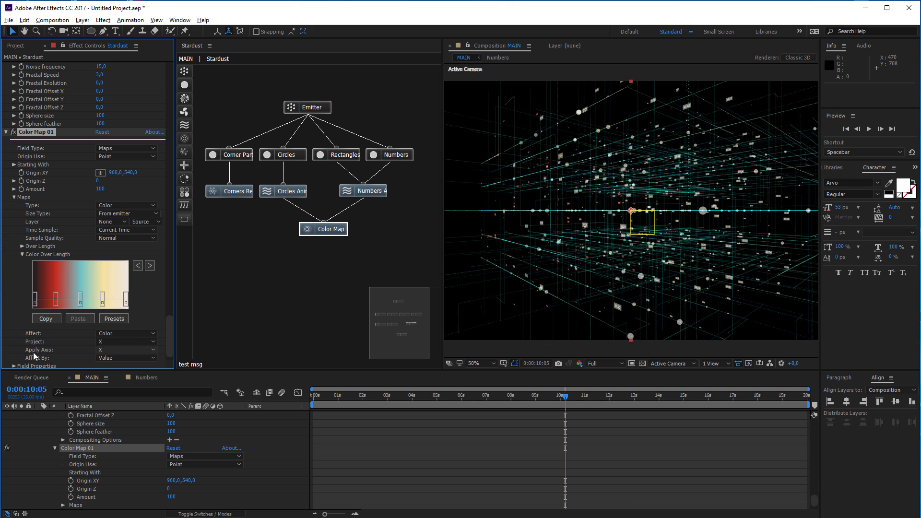
left_click(122, 348)
left_click(128, 372)
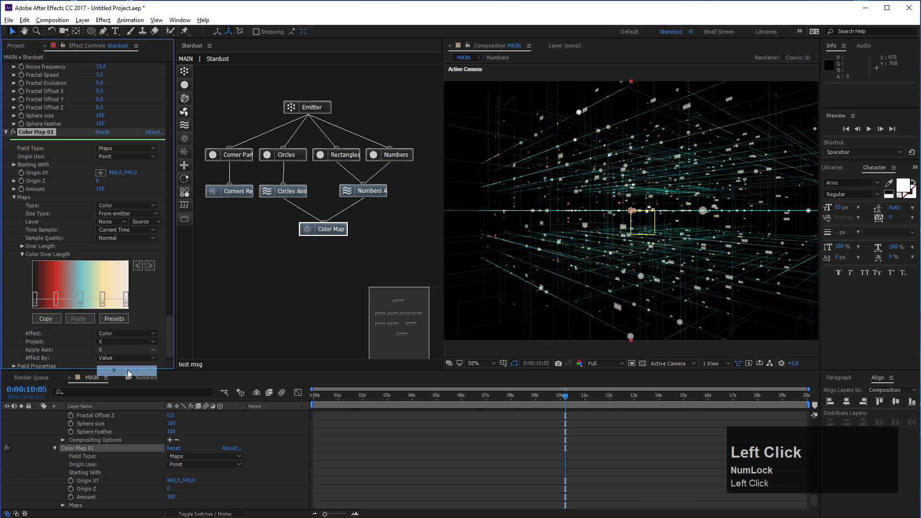
left_click(114, 341)
left_click(125, 367)
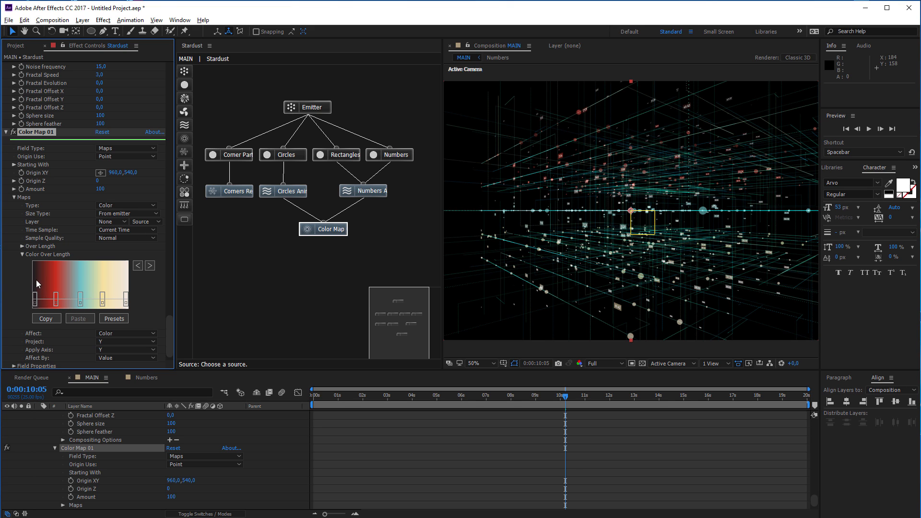
- Remove the gradient's dark first stop, respace the remaining stops with red at the start, and preview the colors at 0:00:05:21
left_click_drag(35, 304, 95, 305)
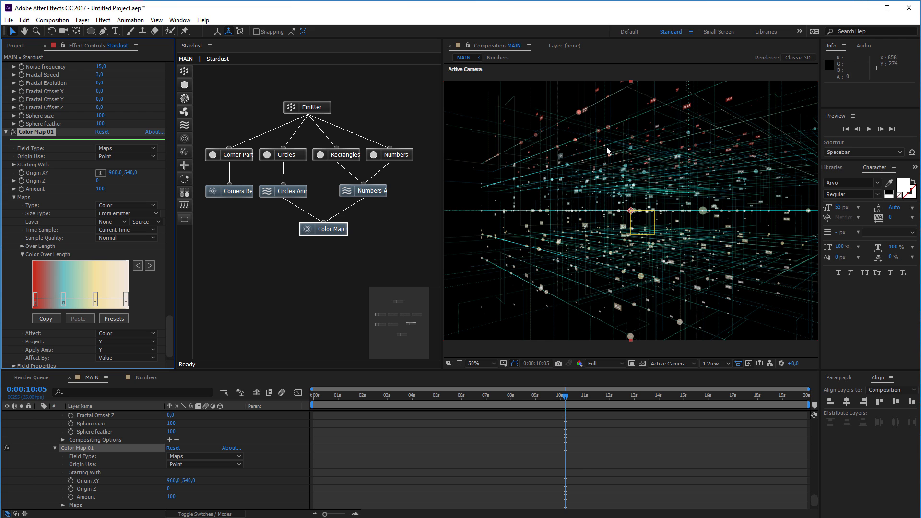
left_click_drag(501, 400, 458, 402)
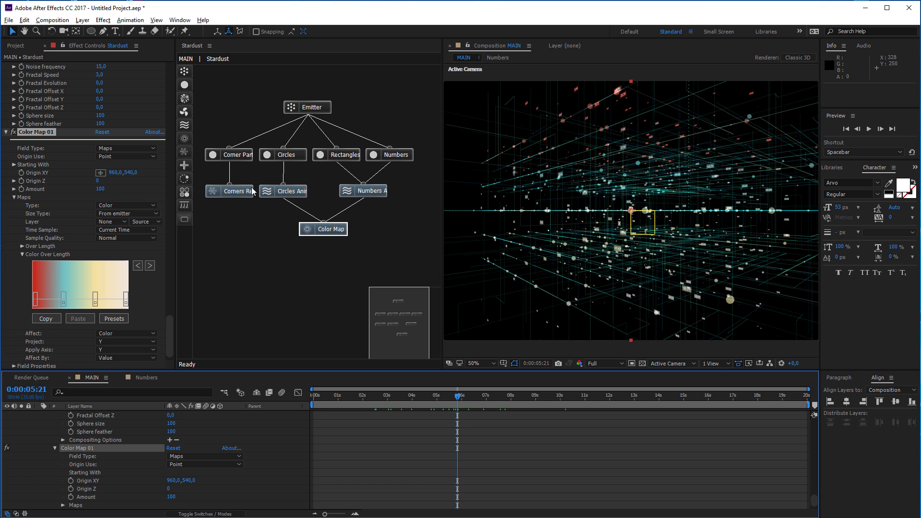
- Add the Earth preset from the Hud folder of the Stardust presets to the existing node setup
left_click_drag(168, 338, 173, 67)
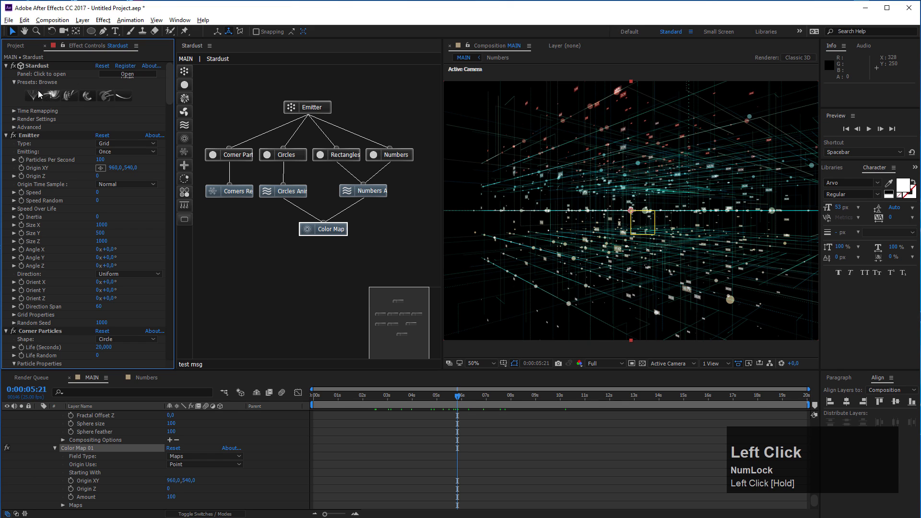
left_click(30, 65)
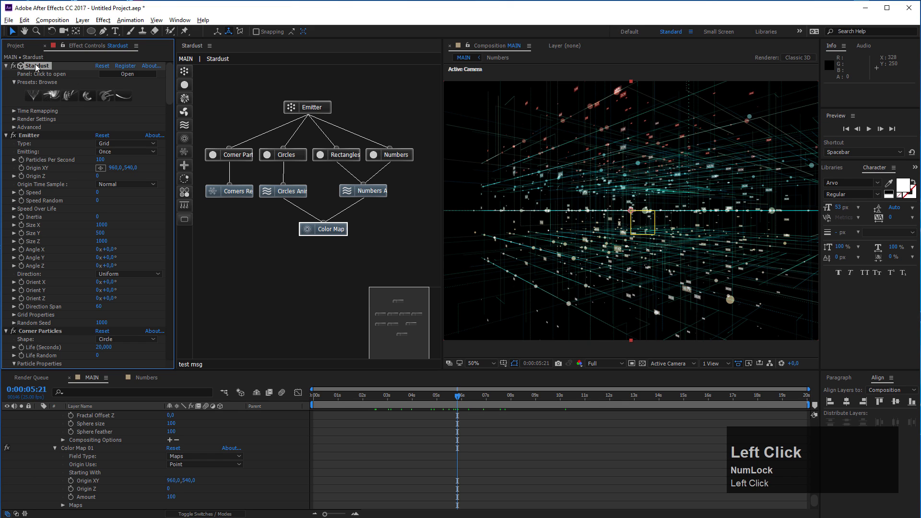
left_click(36, 94)
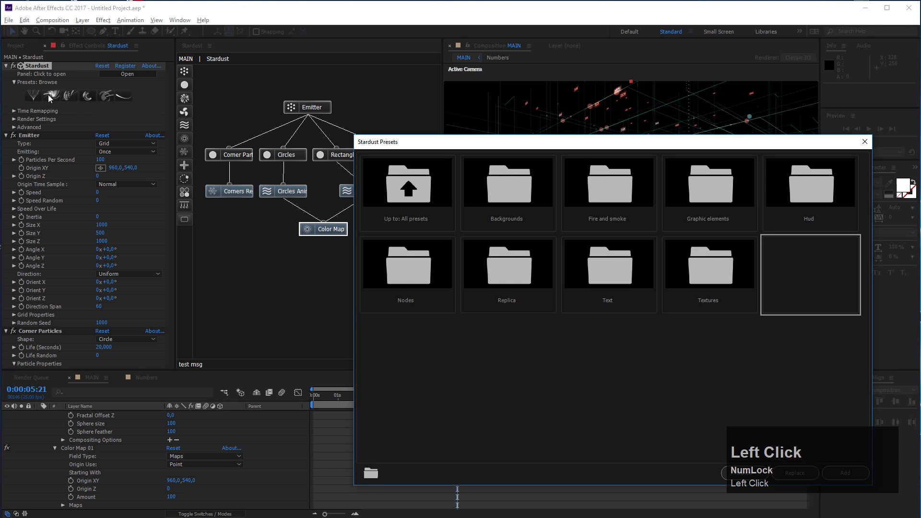
left_click(805, 331)
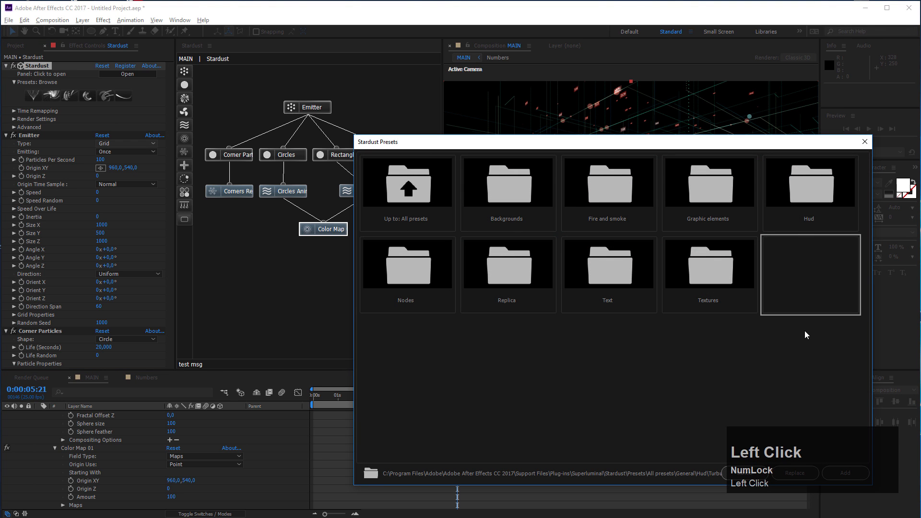
left_click(807, 187)
left_click_drag(765, 144, 597, 109)
left_click_drag(696, 131, 698, 246)
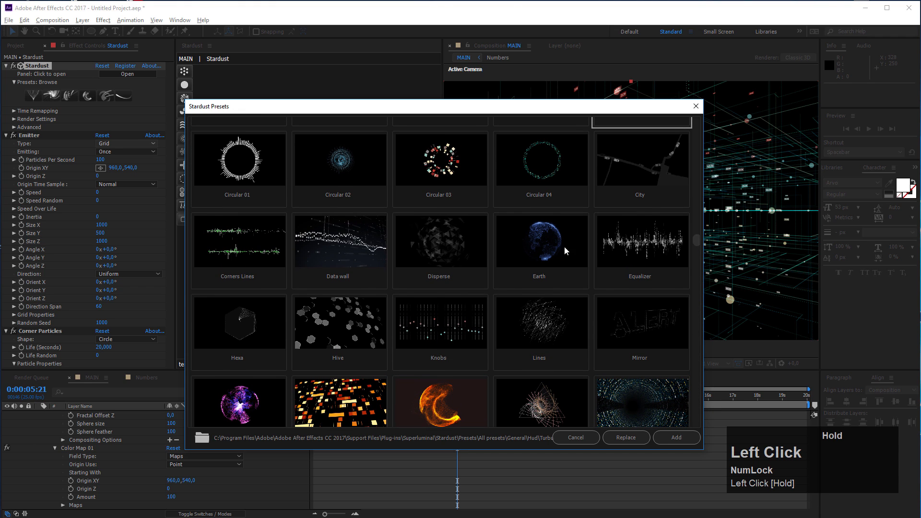
left_click(545, 245)
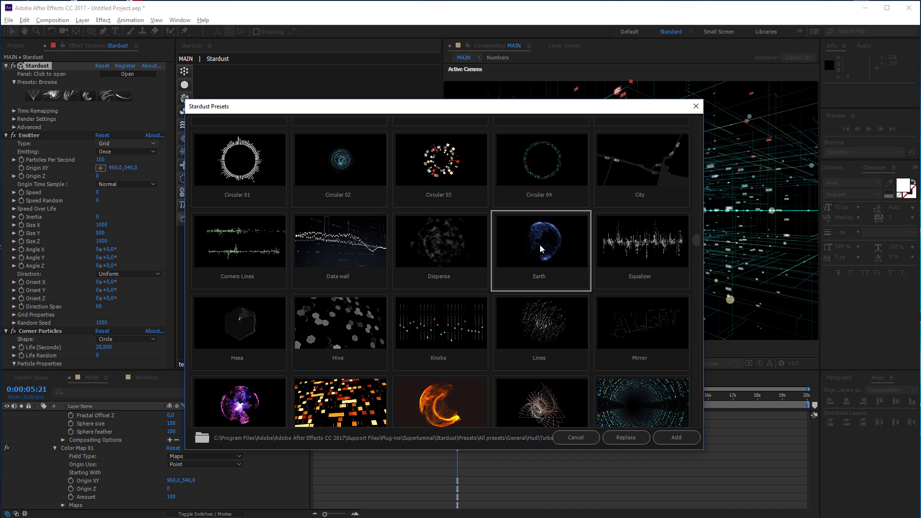
left_click(674, 436)
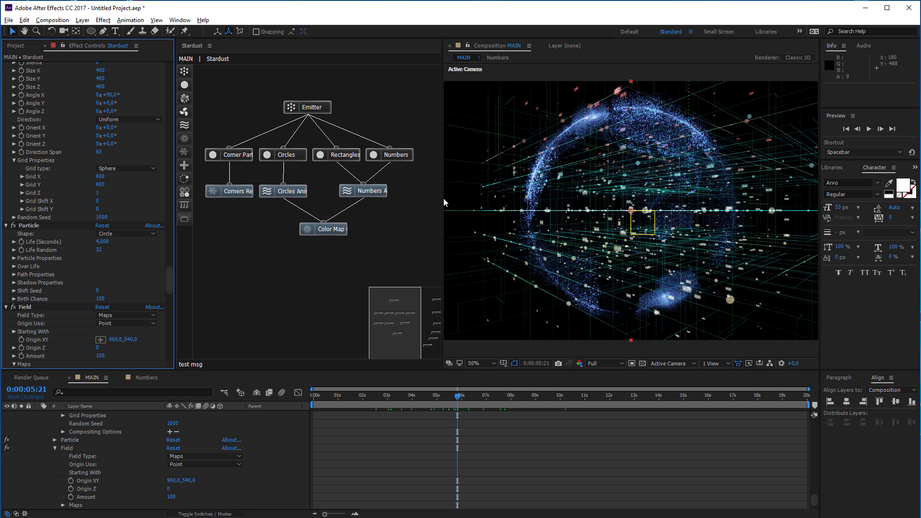
- Arrange the Earth preset's Emitter, Particle, Field, Turbulence and two Transform nodes in a vertical column beside the grid nodes
left_click_drag(442, 197, 603, 208)
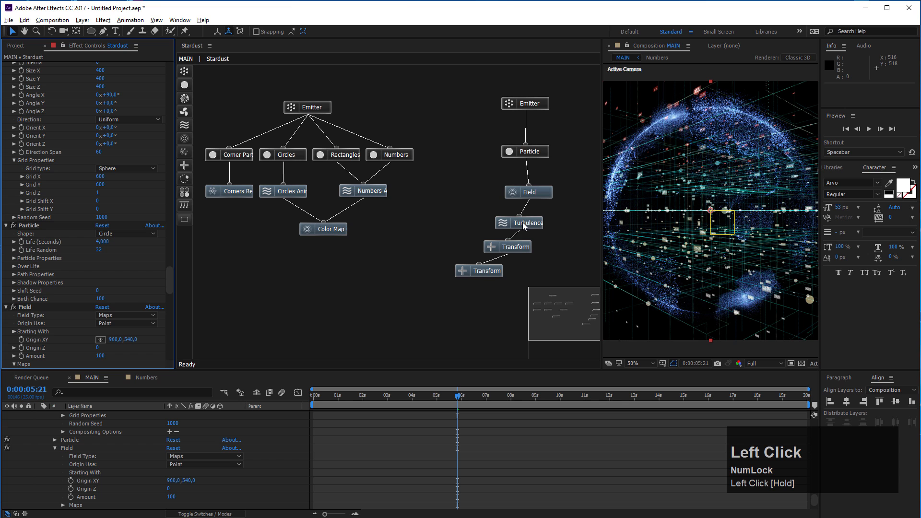
left_click_drag(534, 104, 463, 105)
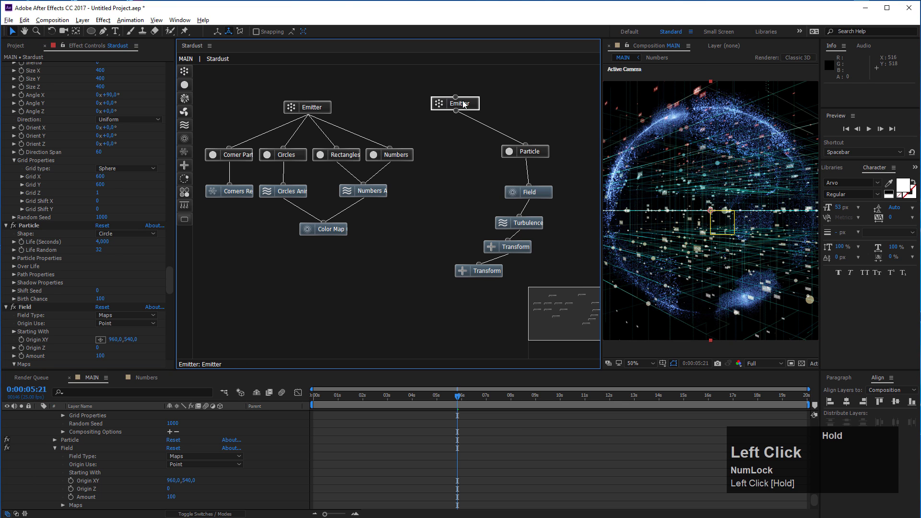
left_click_drag(532, 151, 464, 143)
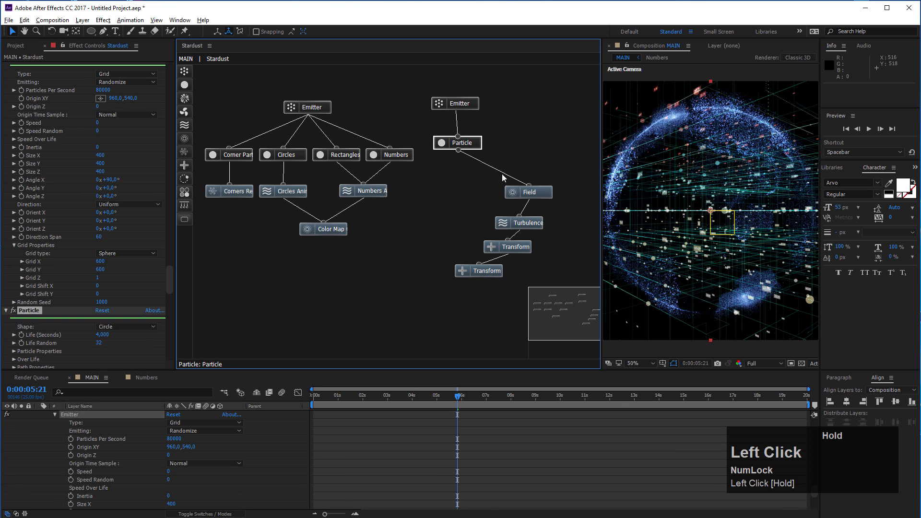
left_click(539, 197)
left_click_drag(539, 196, 469, 181)
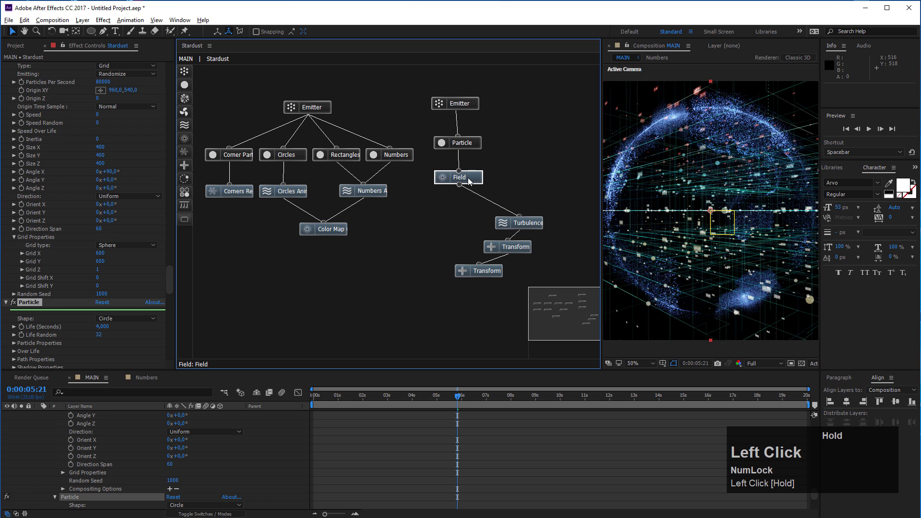
left_click_drag(536, 227, 474, 212)
left_click_drag(524, 248, 473, 239)
left_click_drag(490, 272, 466, 270)
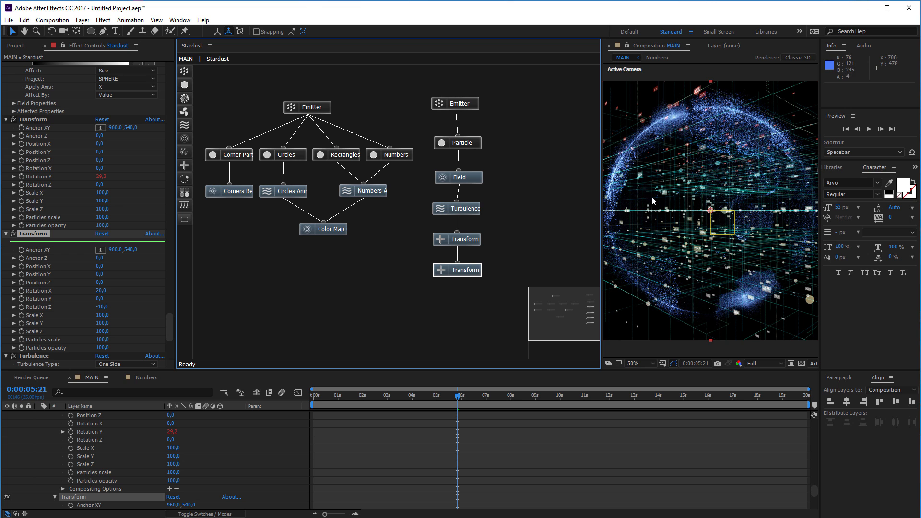
left_click_drag(603, 107, 521, 110)
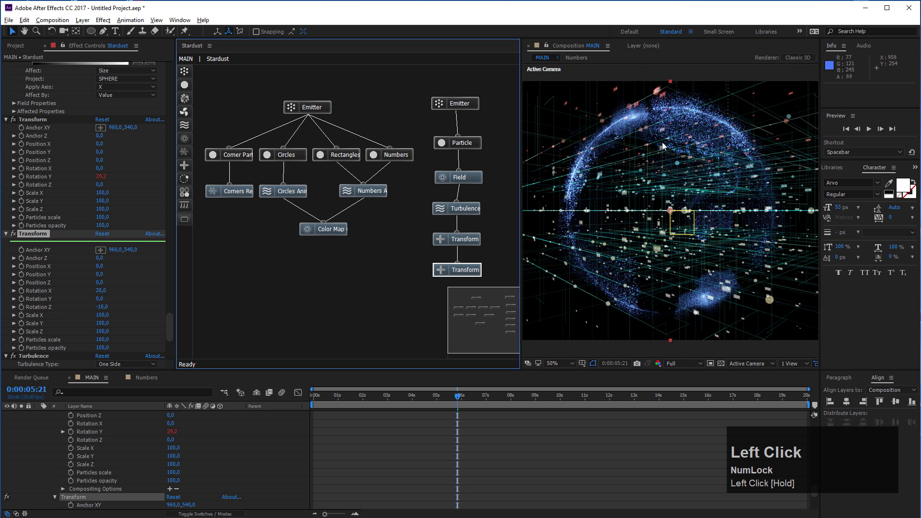
- Switch the Earth preset's Field effect off and back on to compare its influence on the globe
left_click(459, 178)
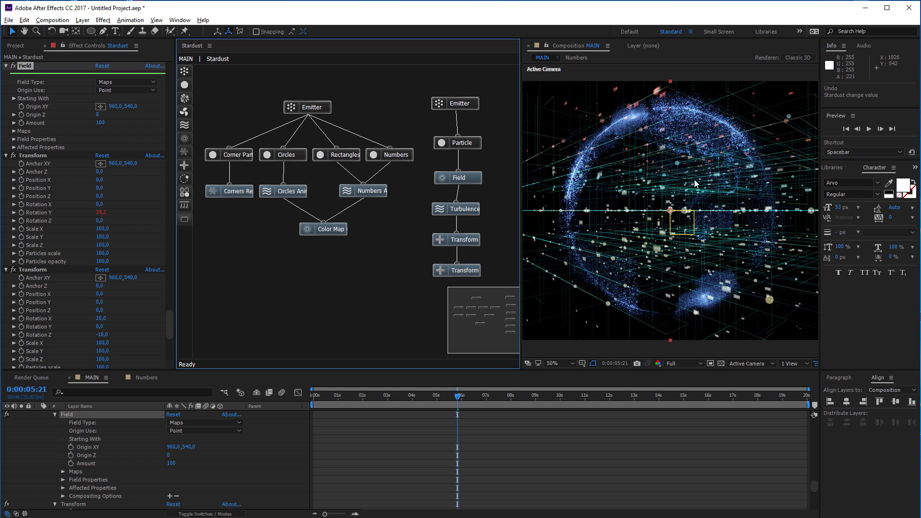
left_click(481, 179)
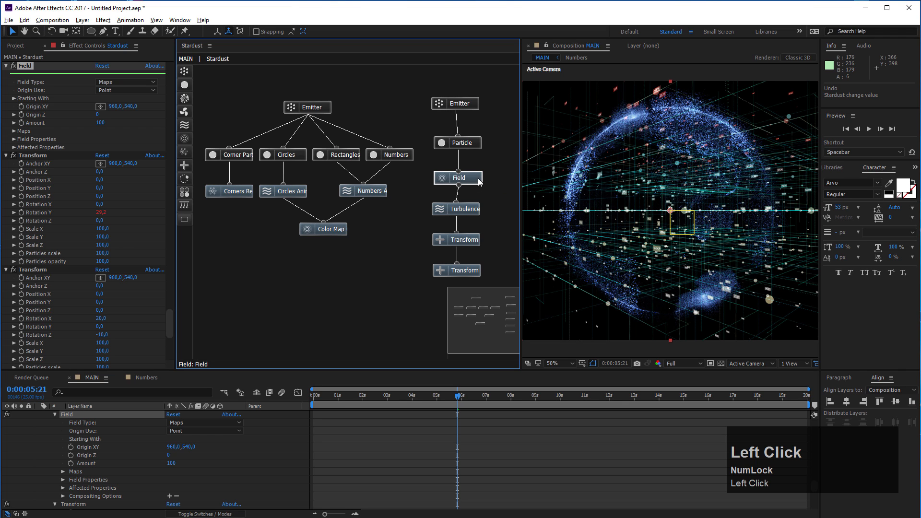
left_click(14, 69)
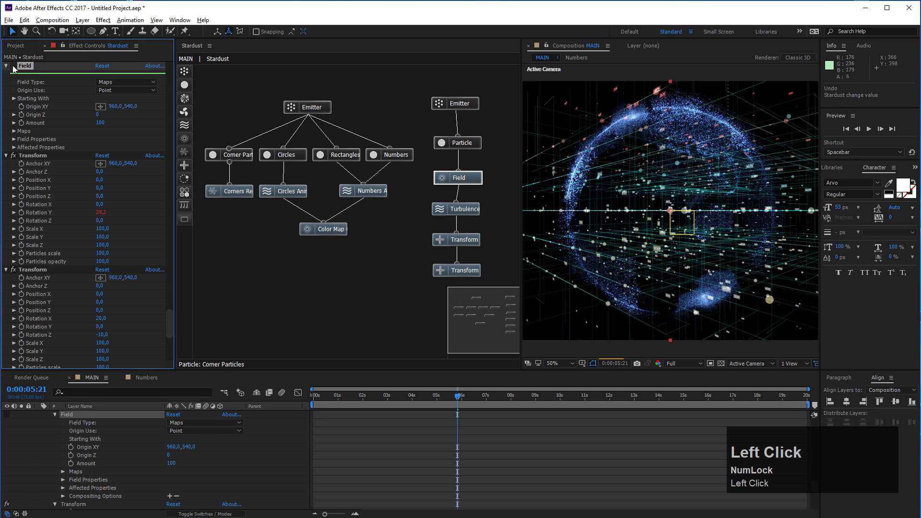
left_click(13, 67)
- Find and select the earth.png layer in the MAIN timeline, collapsing the Cam Control and Stardust layers
scroll(409, 445, "down", 8)
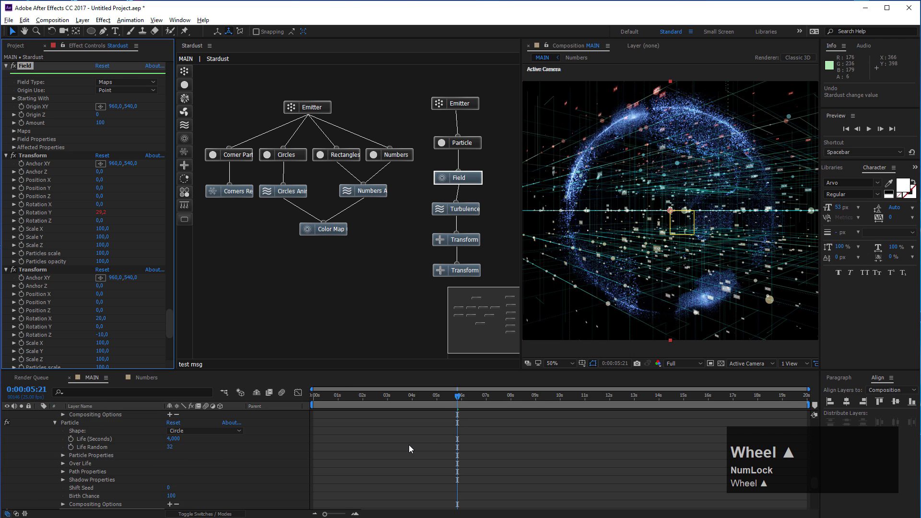
scroll(408, 444, "down", 10)
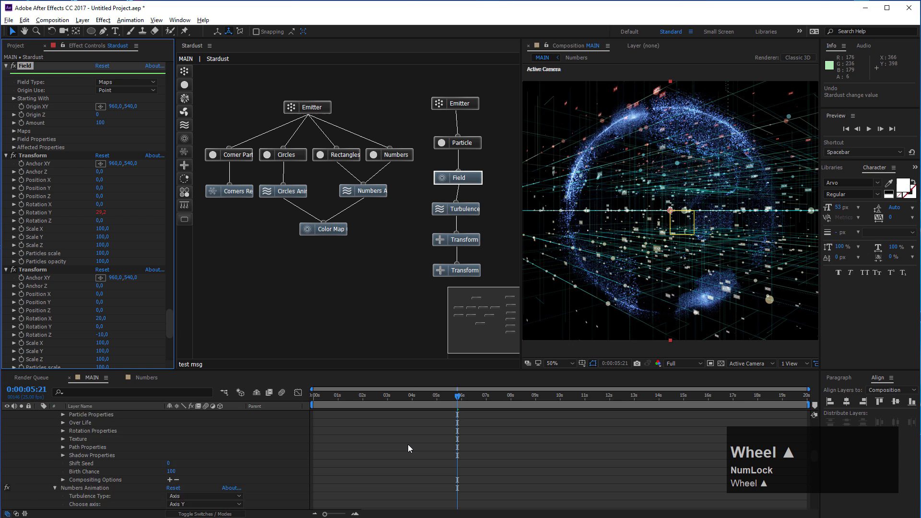
scroll(402, 442, "up", 15)
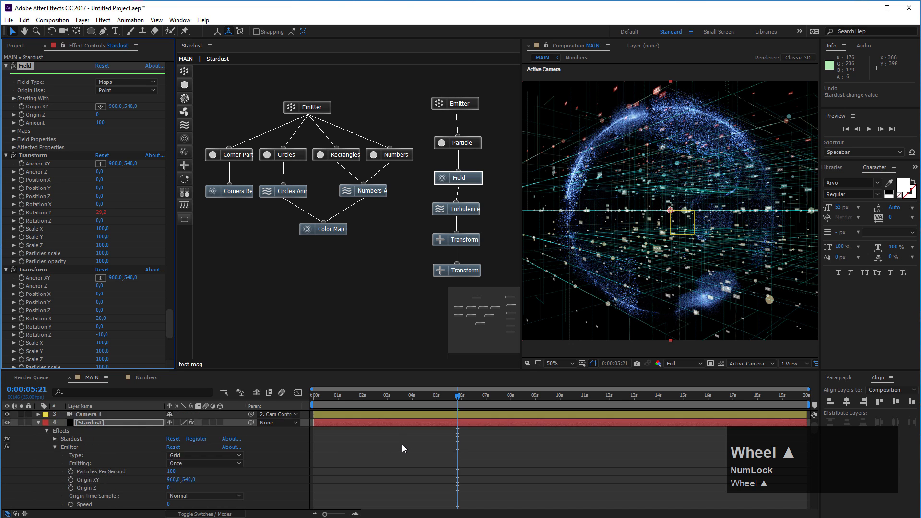
left_click(93, 415)
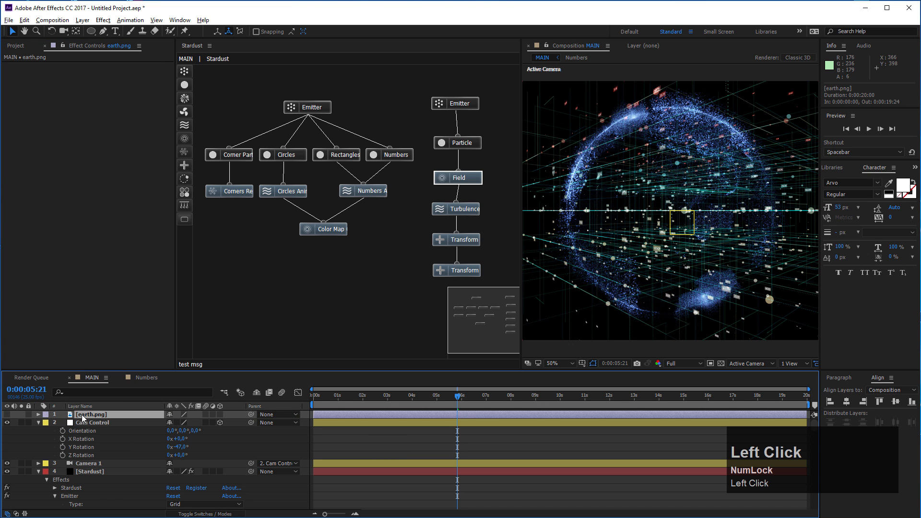
left_click(39, 423)
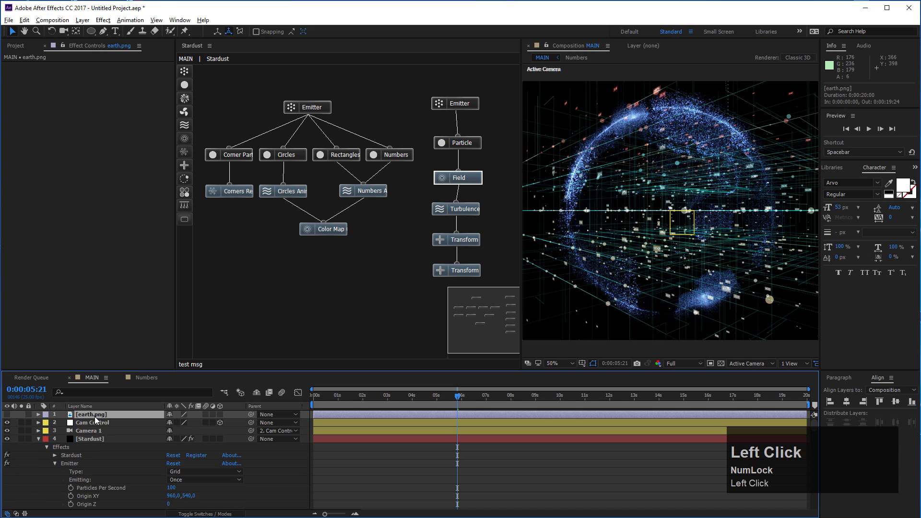
left_click(38, 440)
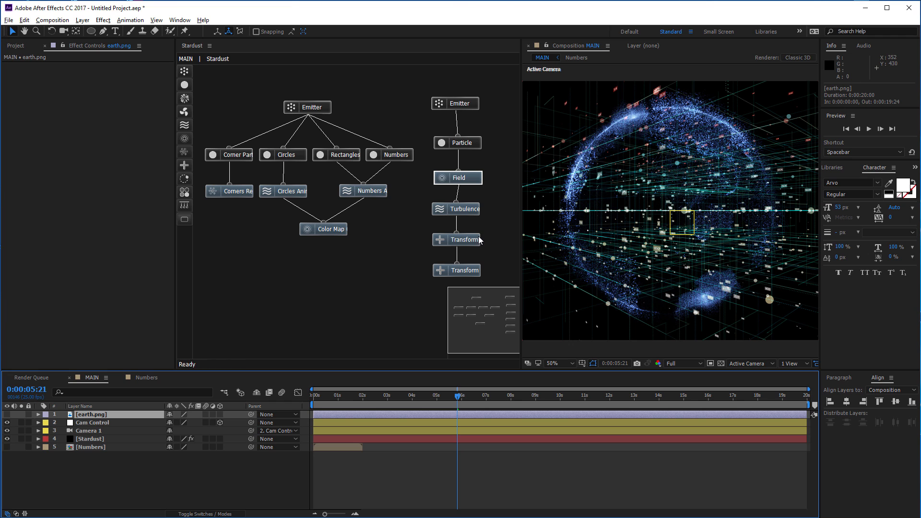
- Move the Turbulence and Transform nodes down, disconnect them from the Earth Field node, and add a second Field node in the gap
left_click_drag(468, 209, 471, 255)
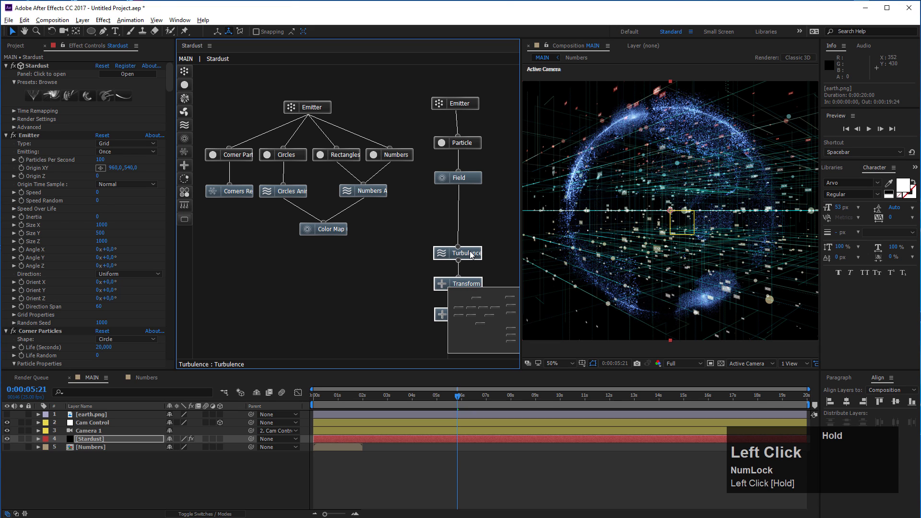
left_click(460, 214)
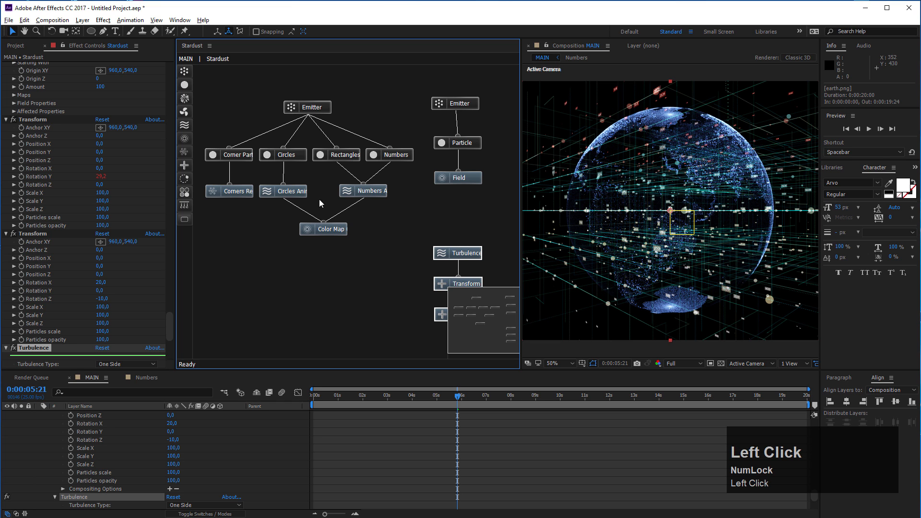
left_click_drag(184, 139, 450, 217)
- Rename the Earth preset's original Field node to Particles Map
left_click(464, 181)
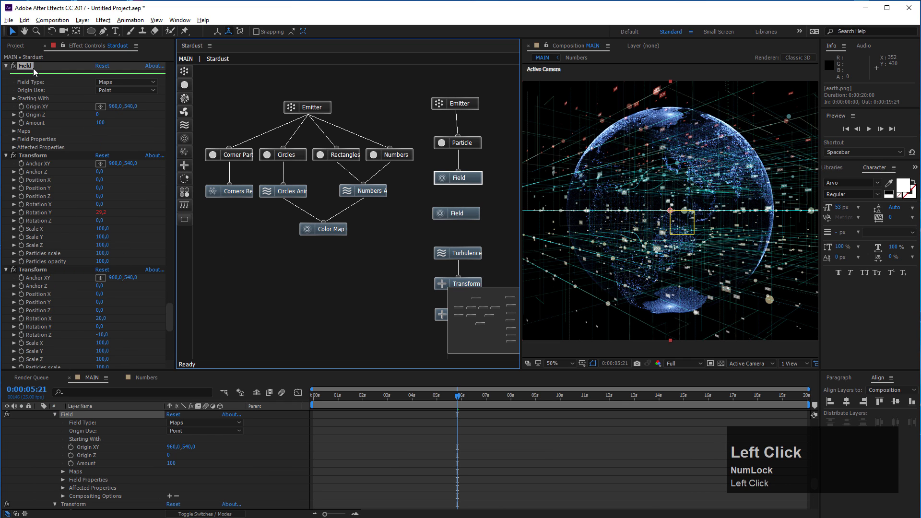
left_click(30, 67)
key("Return")
type("Particles Map")
left_click(385, 263)
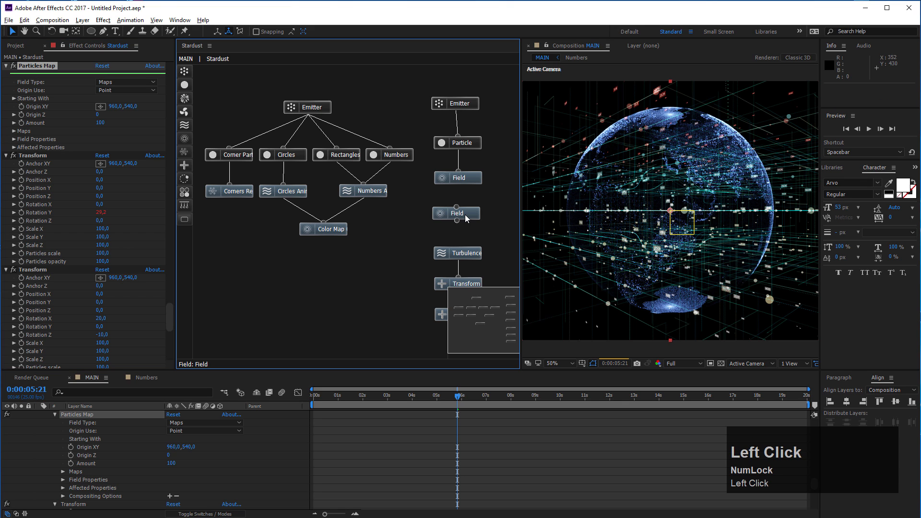
- Rename the new Field node to Earth Color Map and connect it between Particles Map and Turbulence
left_click(465, 216)
left_click(32, 351)
key("Return")
type("Color Mapo")
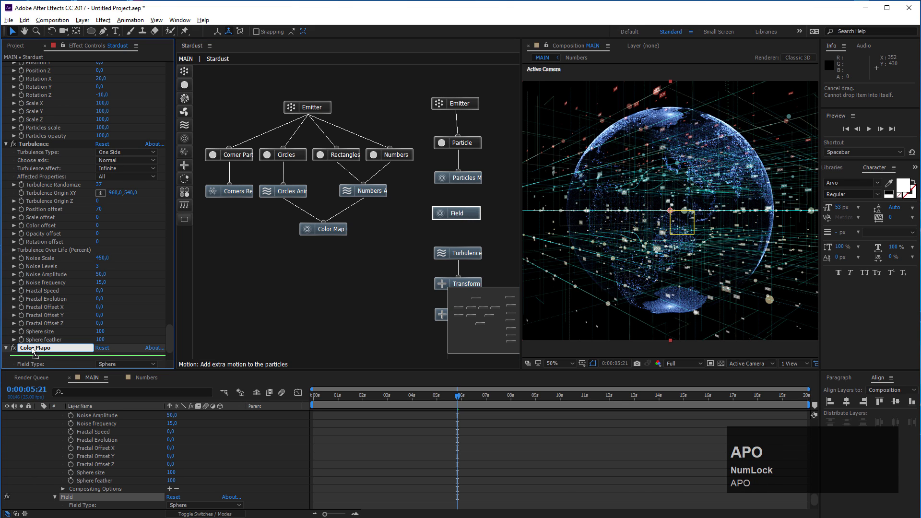
key("BackSpace")
type("Earth")
left_click(281, 307)
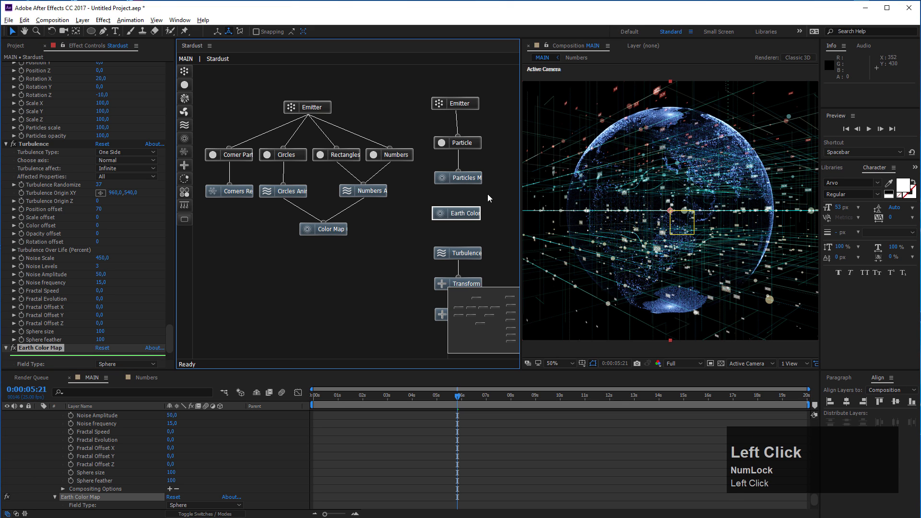
left_click_drag(458, 184, 460, 247)
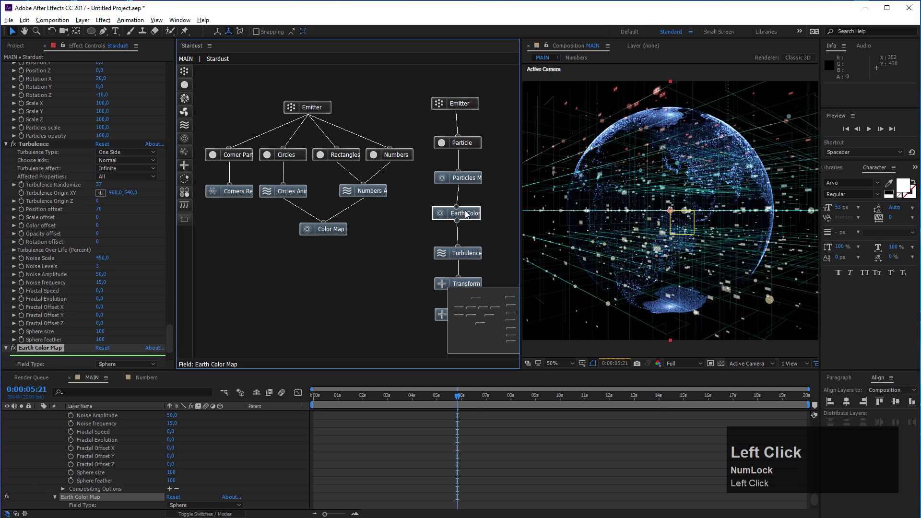
- Set the Earth Color Map's field type to Maps, with map type Color and Affect set to Color
scroll(72, 293, "down", 3)
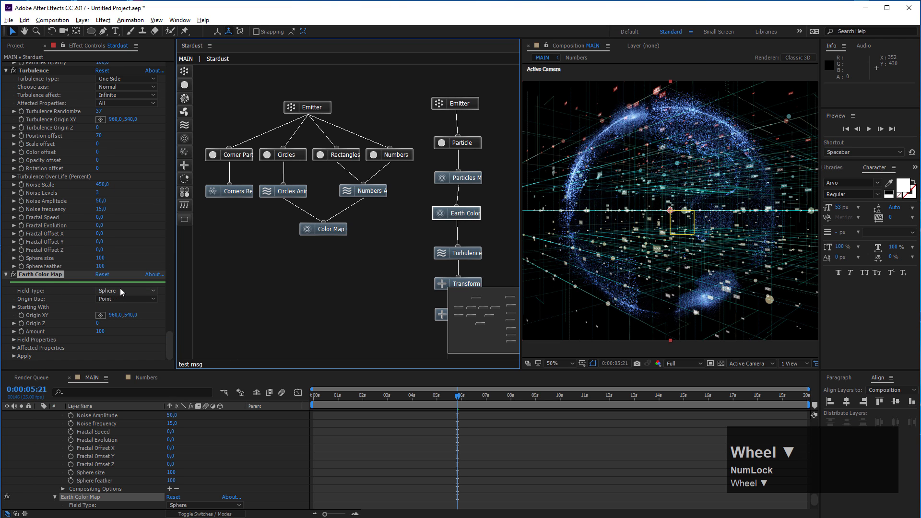
left_click(120, 290)
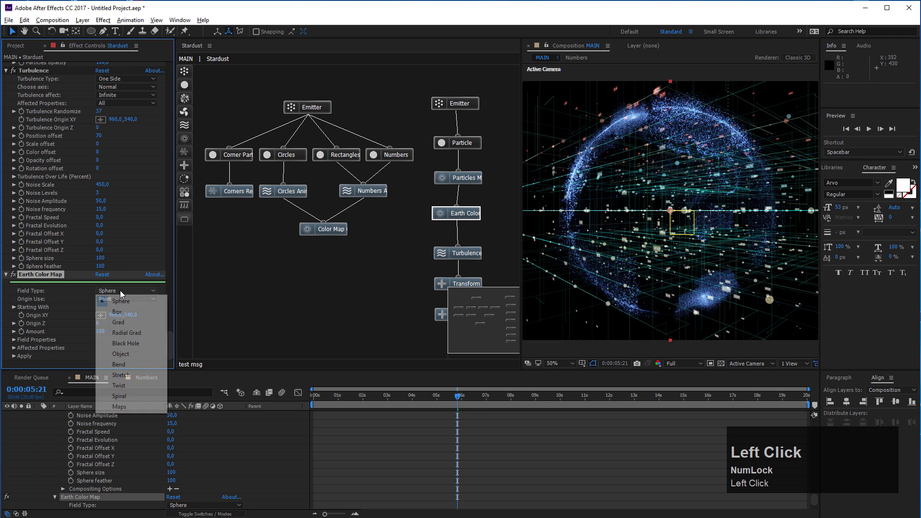
left_click(130, 408)
scroll(119, 332, "down", 5)
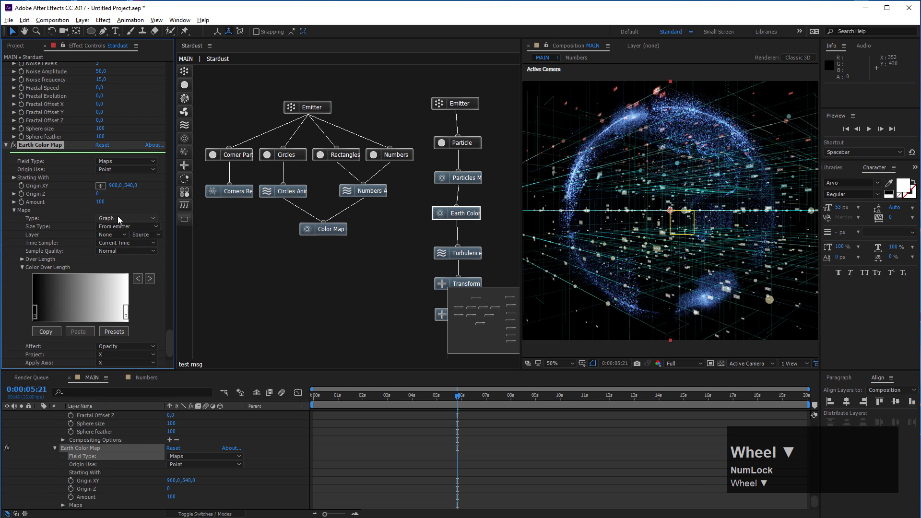
left_click(117, 216)
left_click(113, 241)
scroll(83, 338, "down", 1)
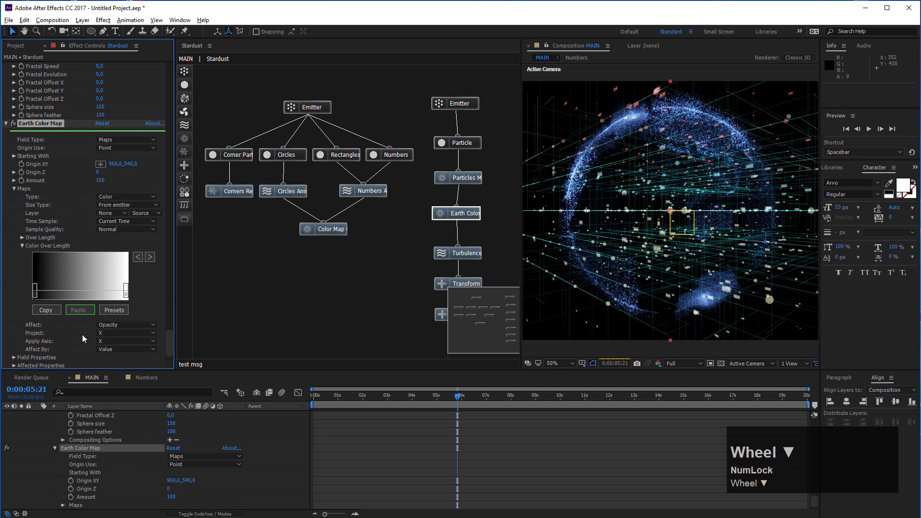
left_click(126, 325)
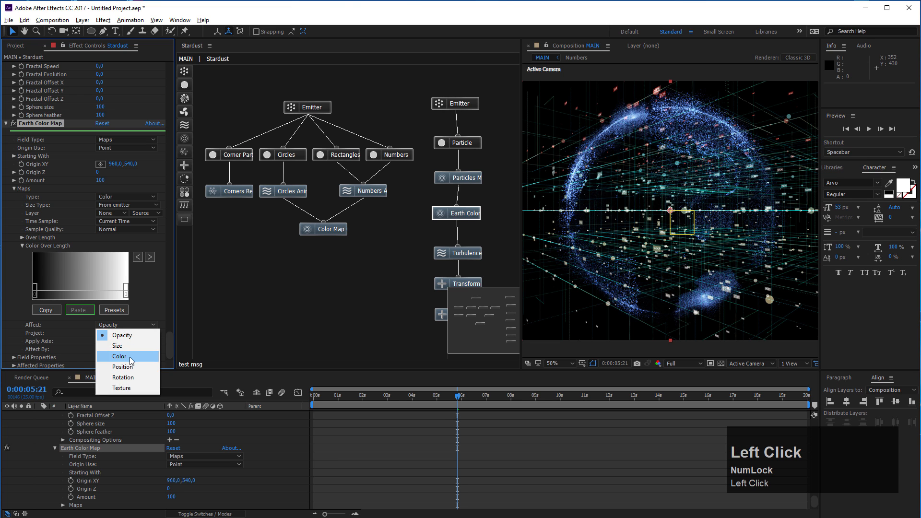
left_click(127, 356)
- Apply the Color 14 gradient preset to the Earth Color Map's Color Over Length
left_click(123, 310)
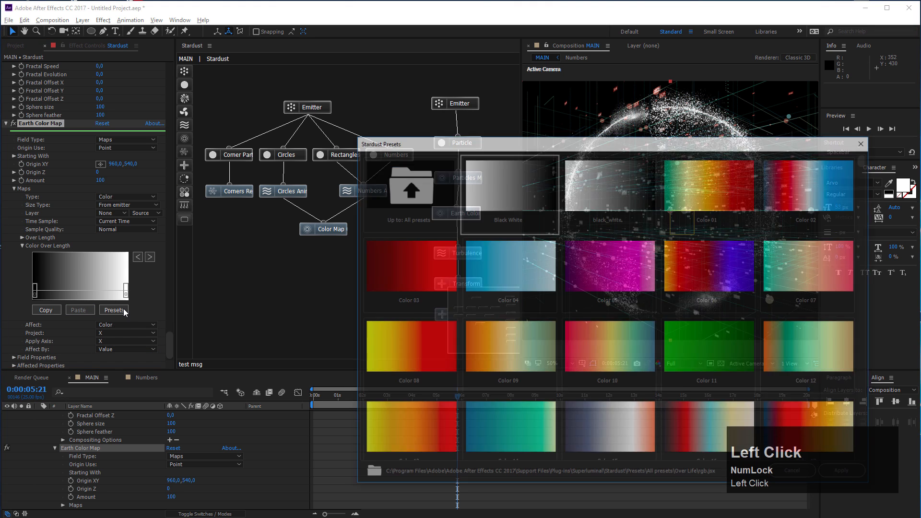
left_click(514, 418)
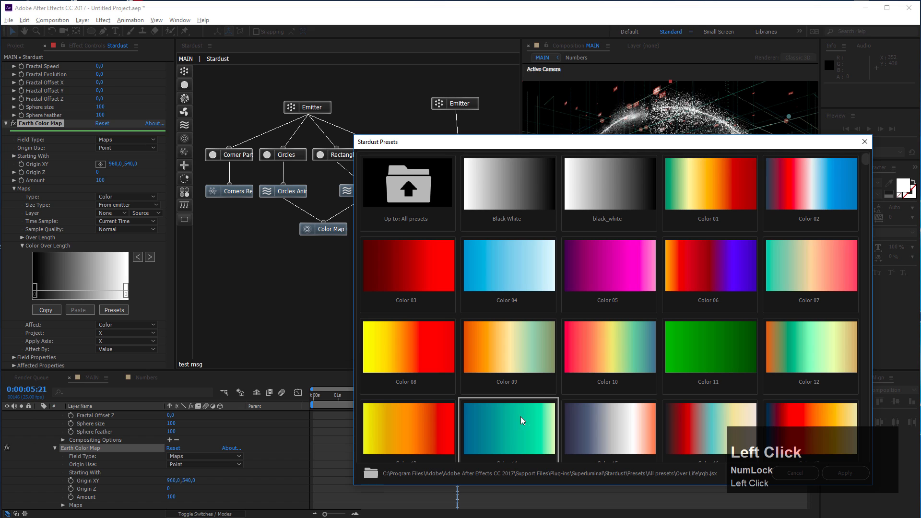
left_click_drag(615, 144, 462, 108)
scroll(367, 396, "down", 2)
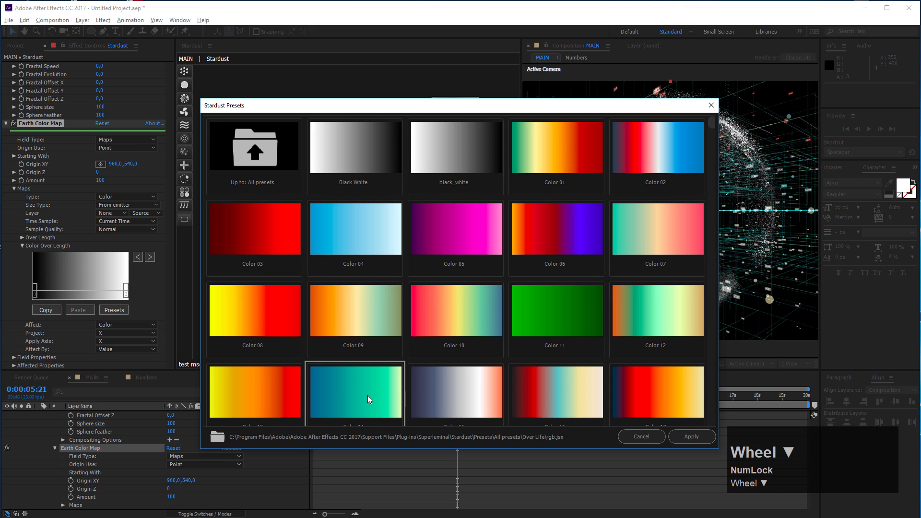
left_click_drag(711, 140, 693, 169)
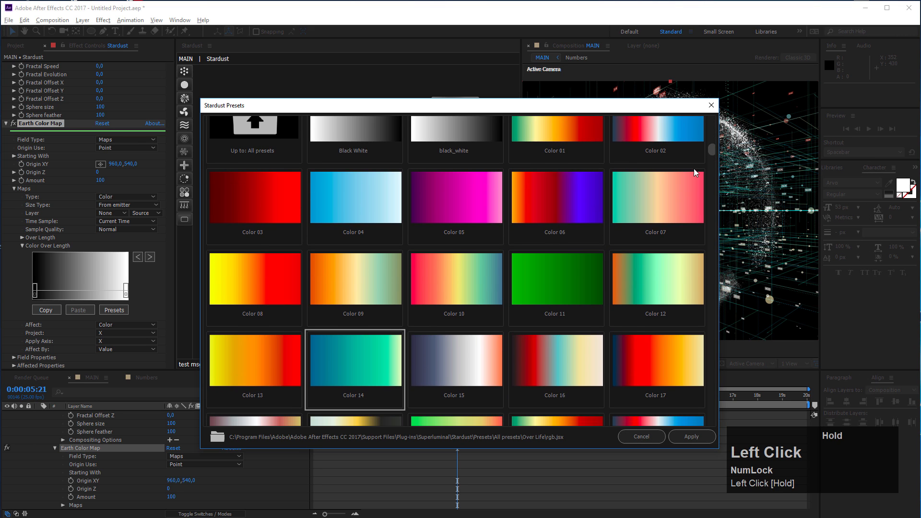
left_click(697, 436)
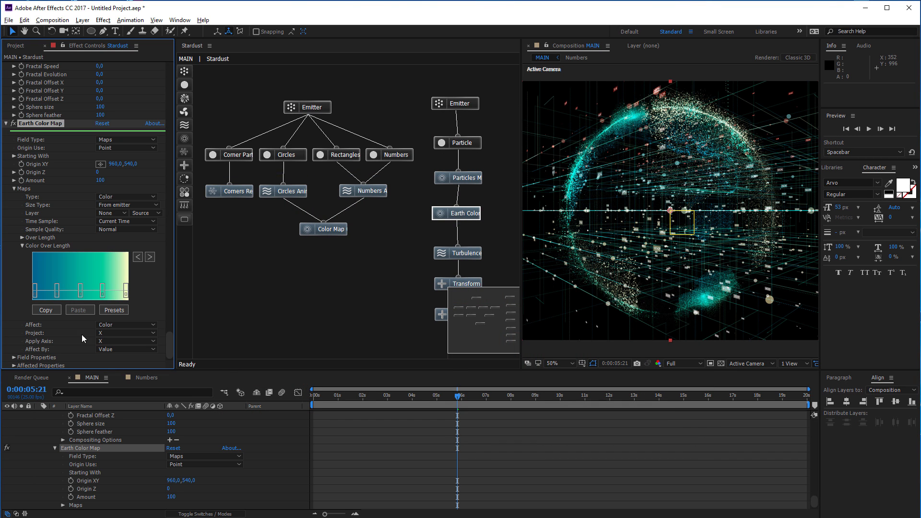
- Set both the projection and the apply axis of the Earth Color Map to Z
left_click(115, 334)
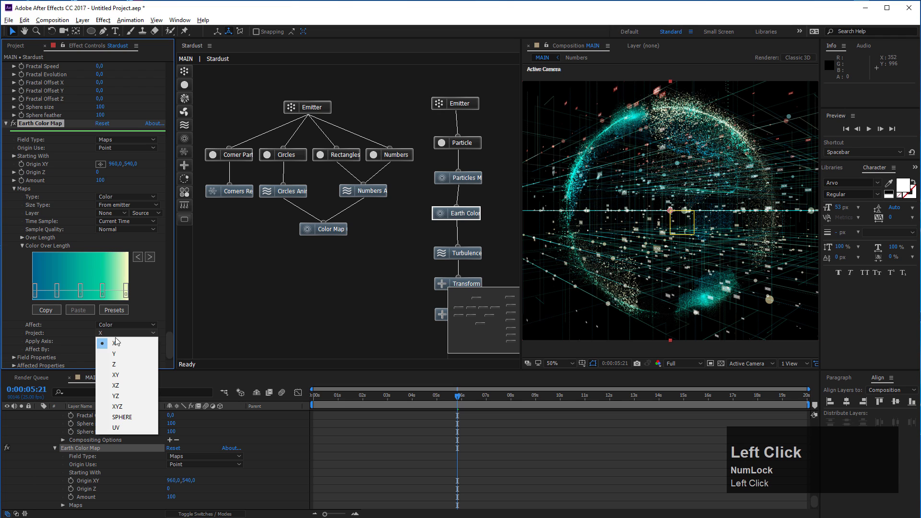
left_click(125, 364)
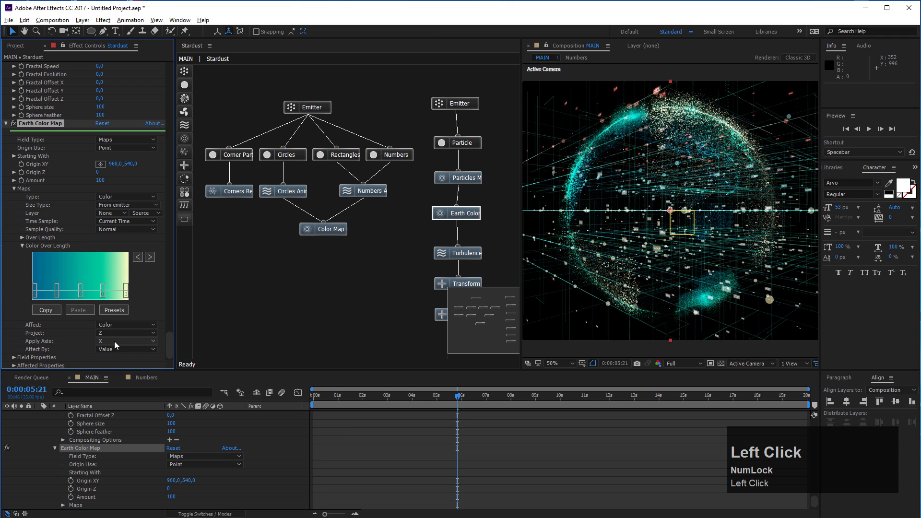
left_click(114, 341)
left_click(123, 374)
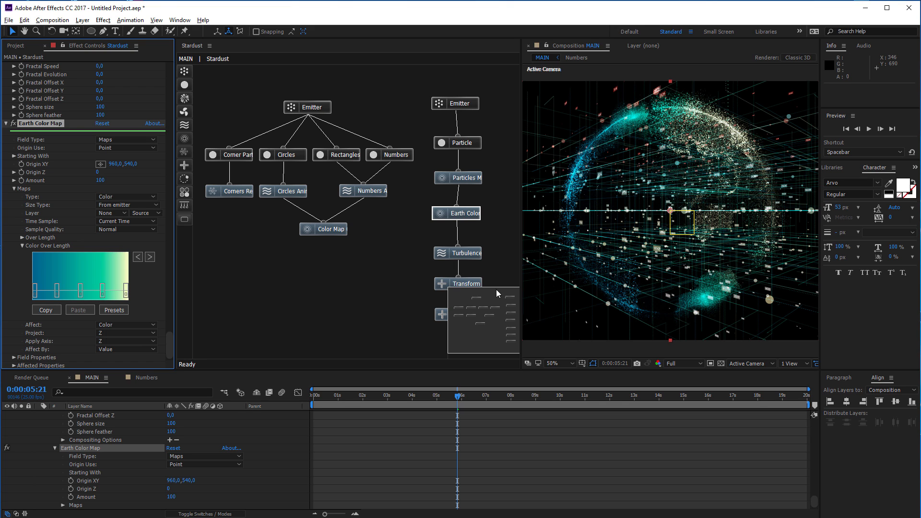
- Select the upper Transform node in the Earth chain, set the viewer resolution to Half, and preview the animation from the start
left_click_drag(482, 312, 498, 311)
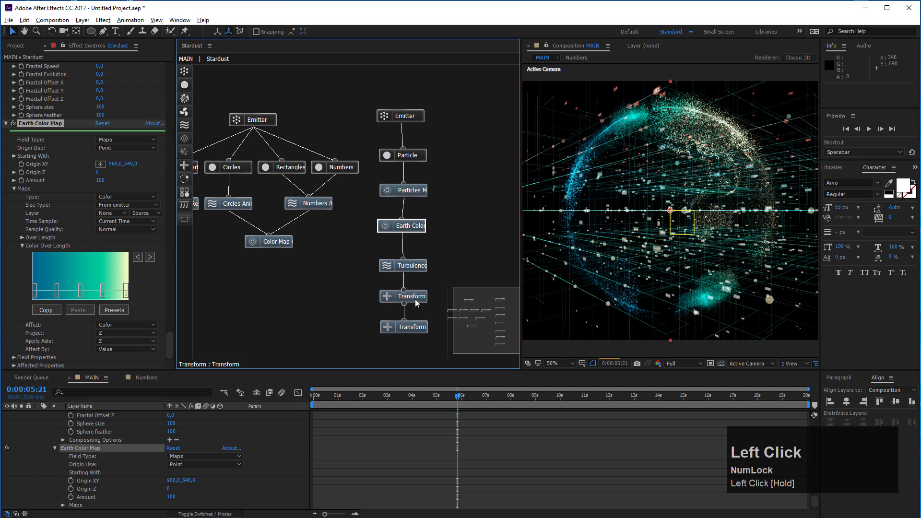
left_click(418, 296)
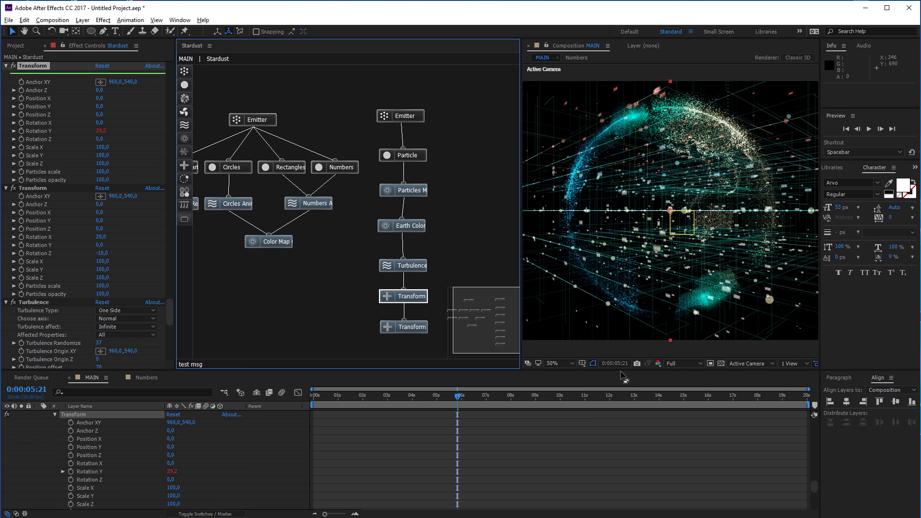
left_click(678, 364)
left_click(677, 386)
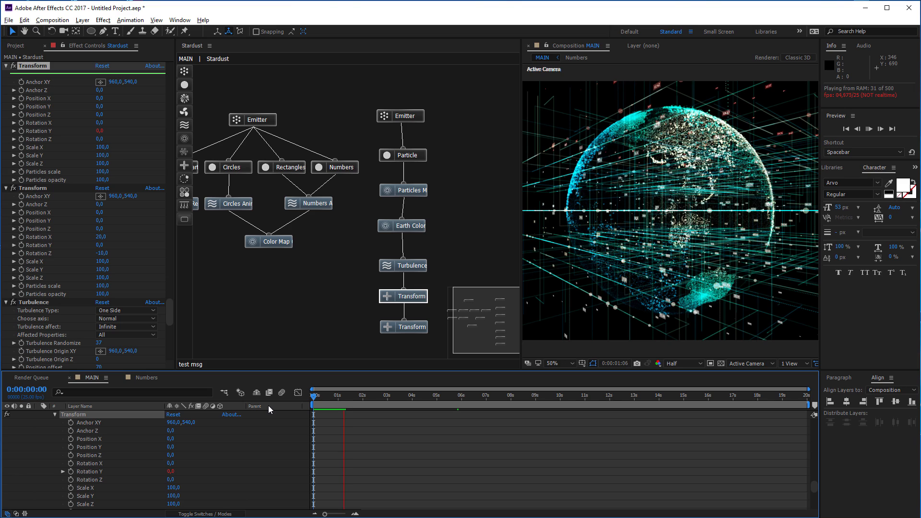
key("space")
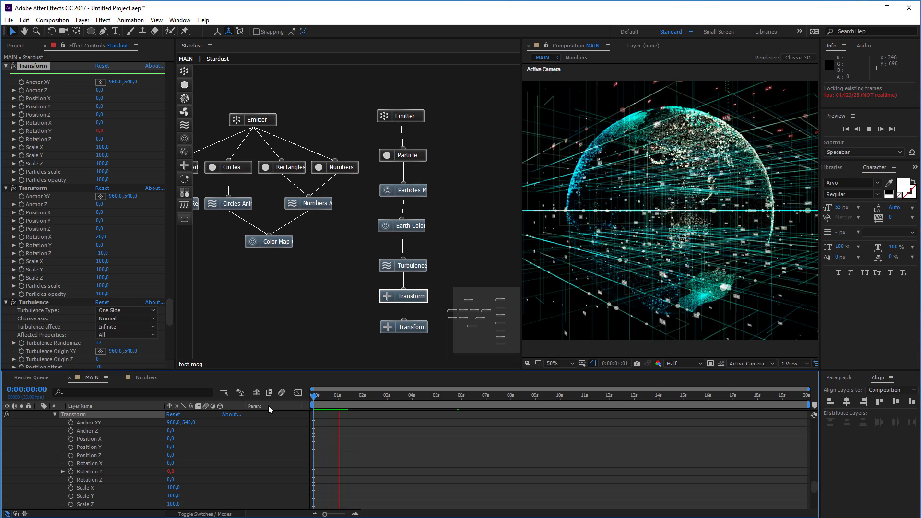
key("space")
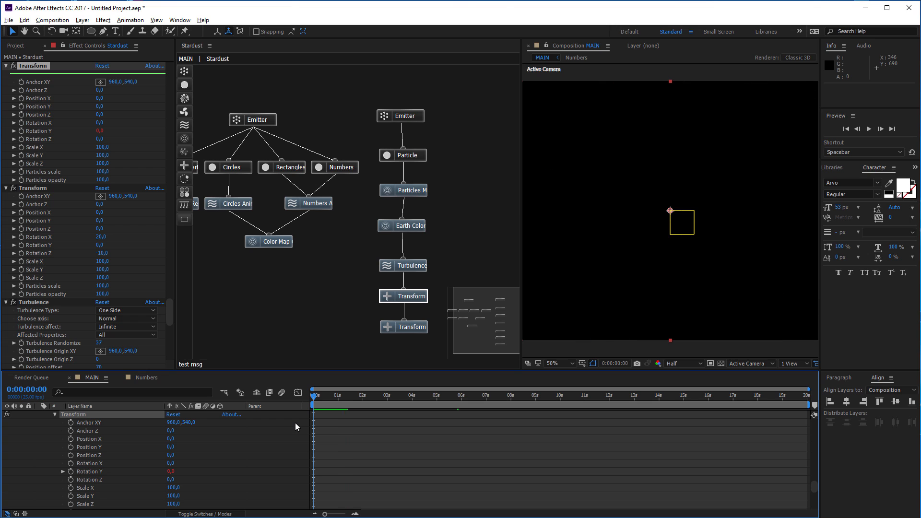
- Set Scale X, Y and Z of the last Transform node in the Earth chain to 75
left_click(417, 329)
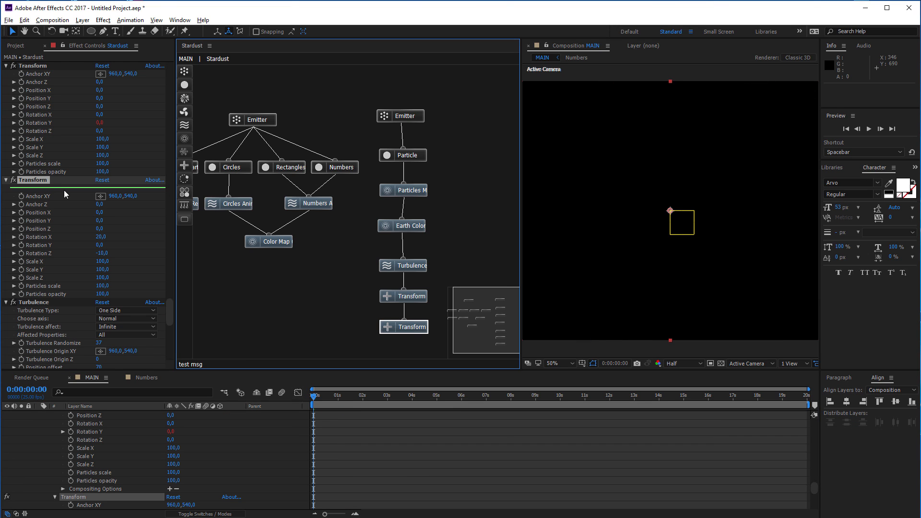
left_click(44, 178)
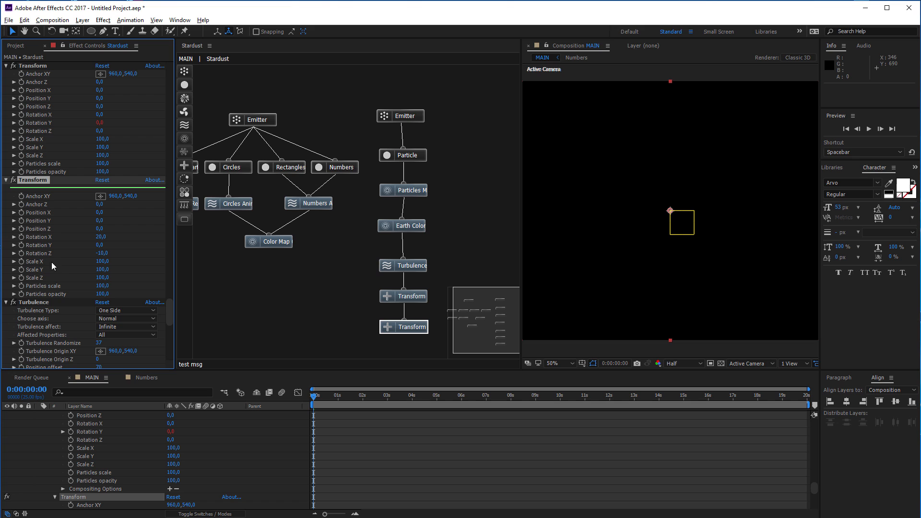
left_click(100, 262)
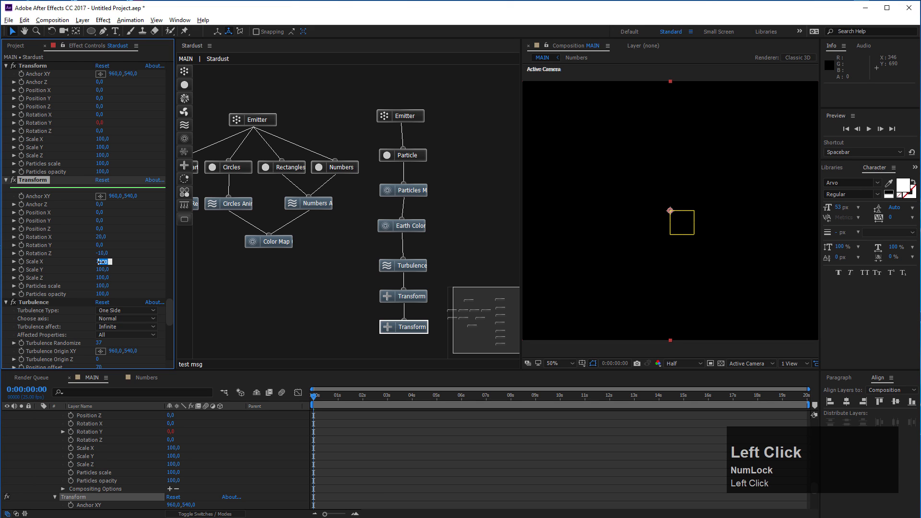
type("75")
key("Tab")
type("75")
key("Tab")
type("75")
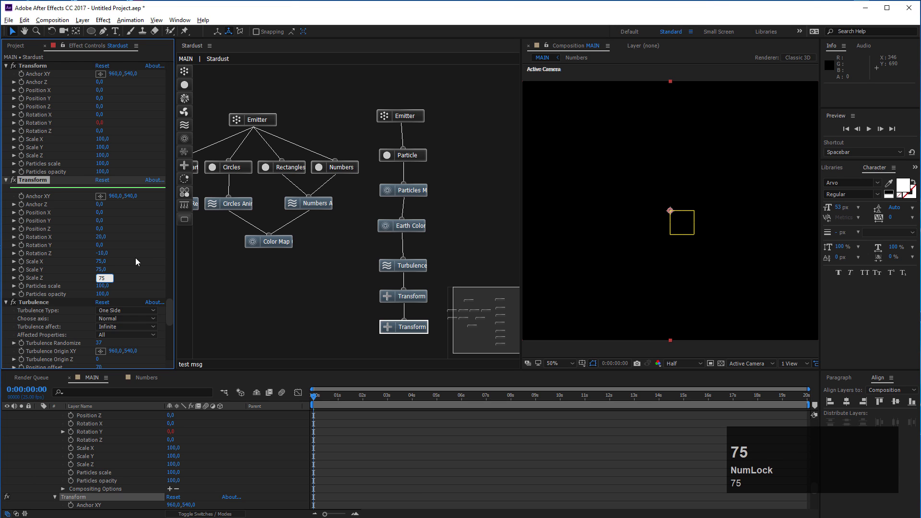
left_click(208, 309)
- Move the current time to 0:00:03:19 and set the viewer resolution to Full
left_click_drag(503, 402, 455, 403)
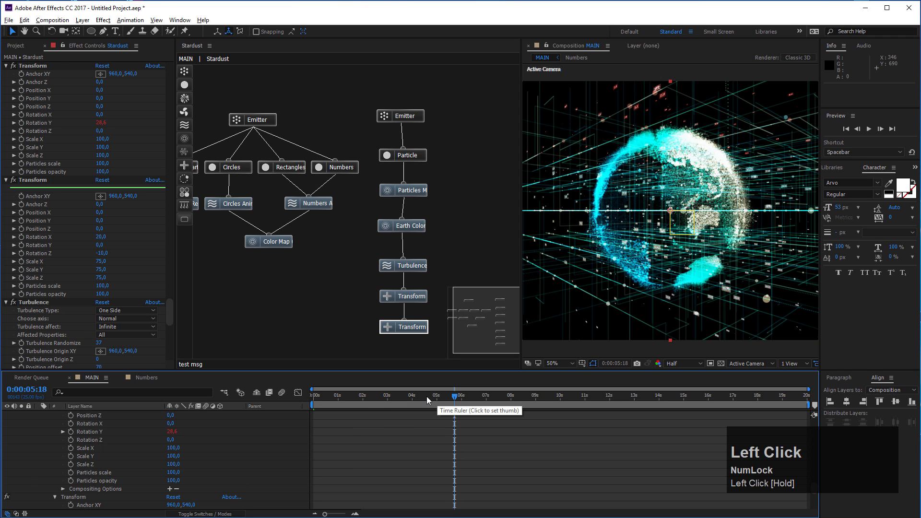
left_click_drag(422, 395, 406, 401)
left_click(683, 363)
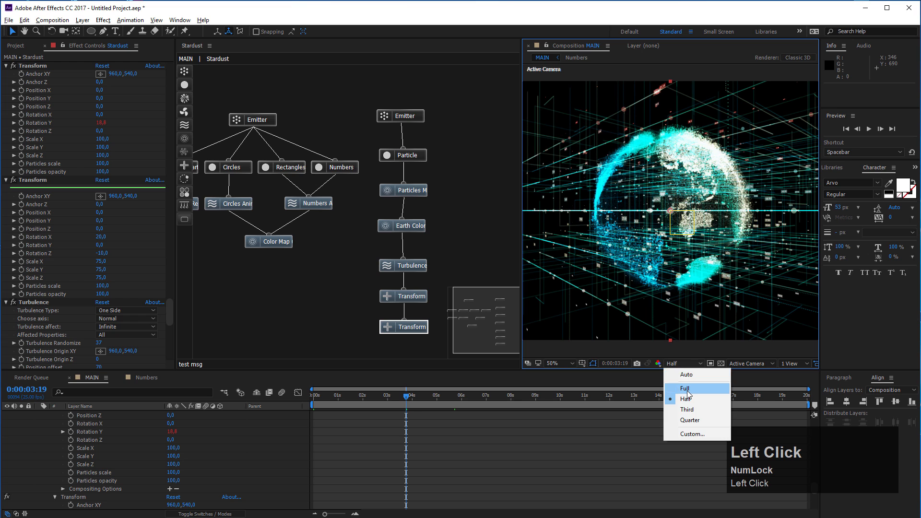
left_click(687, 393)
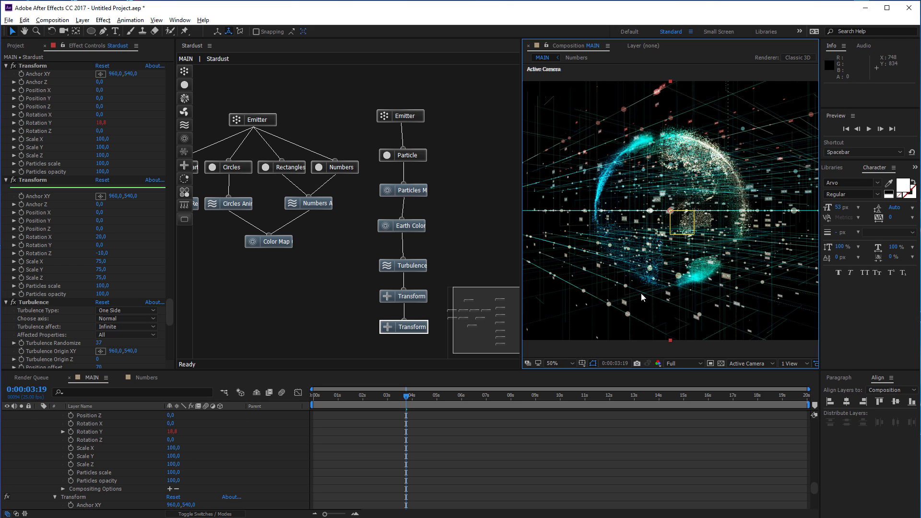
- Add a Field node below the grid particle chain and connect the corners replica branch and the Color Map node to it
left_click(274, 120)
left_click_drag(275, 120, 278, 120)
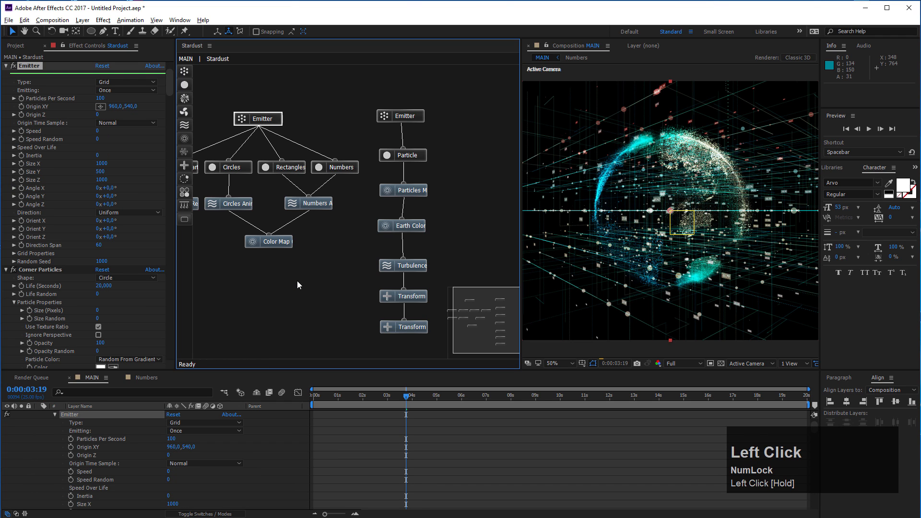
left_click_drag(184, 140, 259, 285)
mouse_move(493, 311)
left_mouse_down()
mouse_move(479, 317)
mouse_move(480, 296)
mouse_move(482, 331)
mouse_move(486, 309)
mouse_move(487, 319)
mouse_move(469, 314)
mouse_move(479, 314)
left_mouse_up()
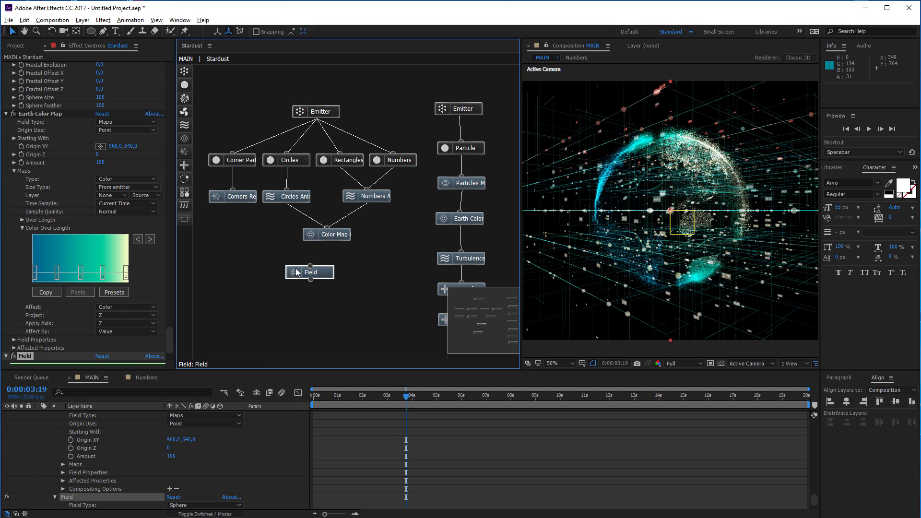
left_click_drag(234, 207, 311, 271)
left_click(327, 274)
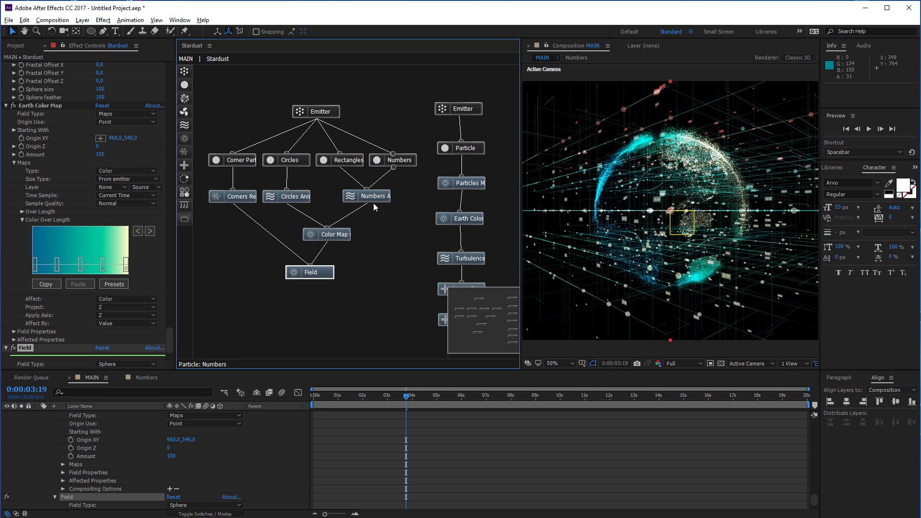
- Rename the new Field node as Spherical Field
left_click(325, 275)
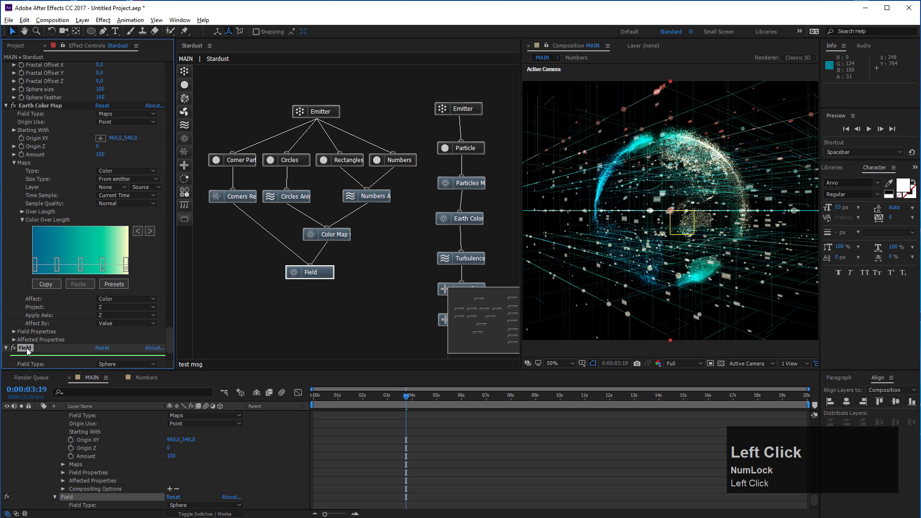
key("Return")
key("Left")
type("Sphr")
key("BackSpace")
key("BackSpace")
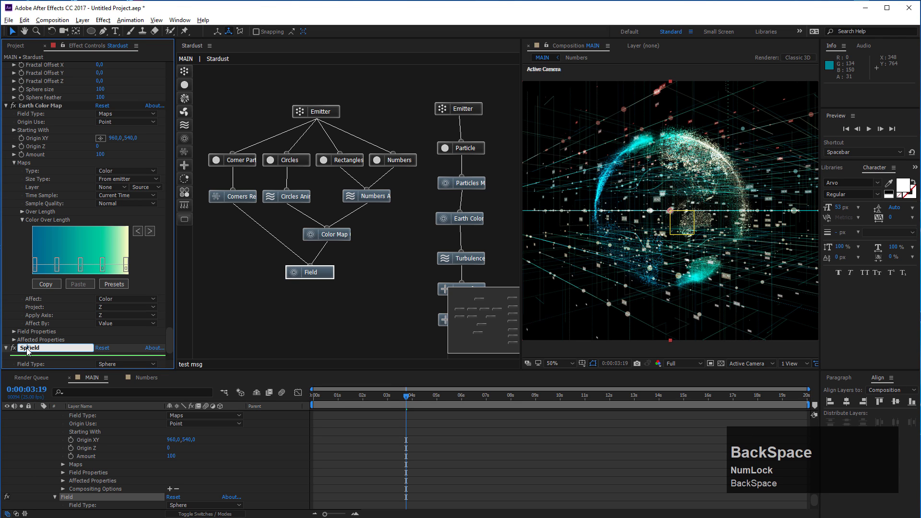
type("here")
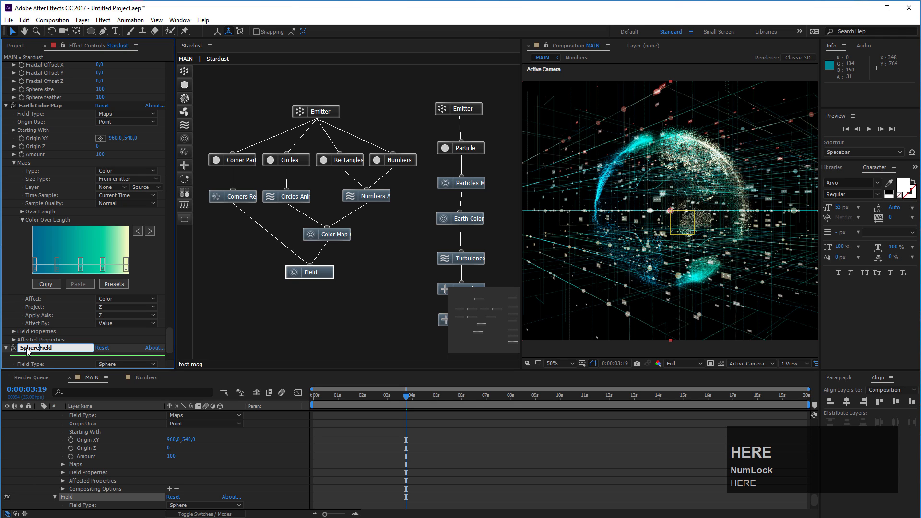
key("BackSpace")
type("ical")
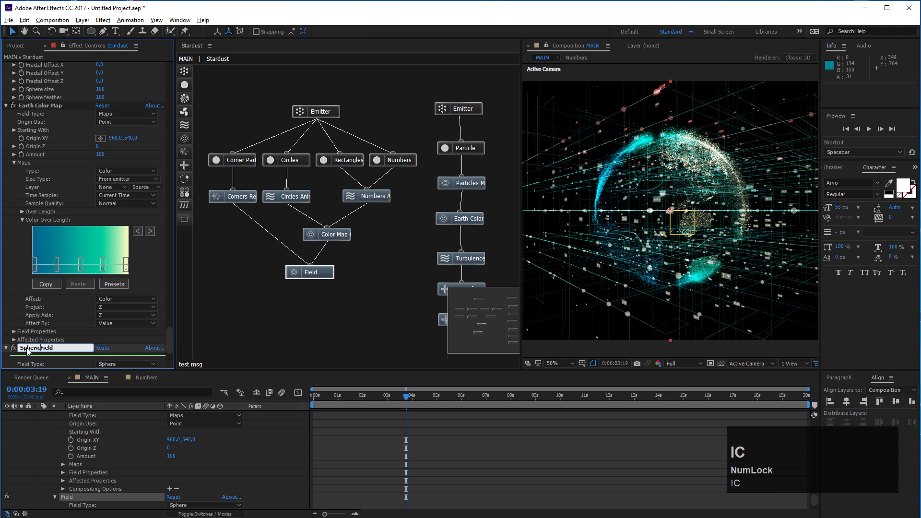
left_click(78, 340)
- Set the Spherical Field's Size, Size Y and Size Z to 500 in its Field Properties
scroll(76, 343, "down", 3)
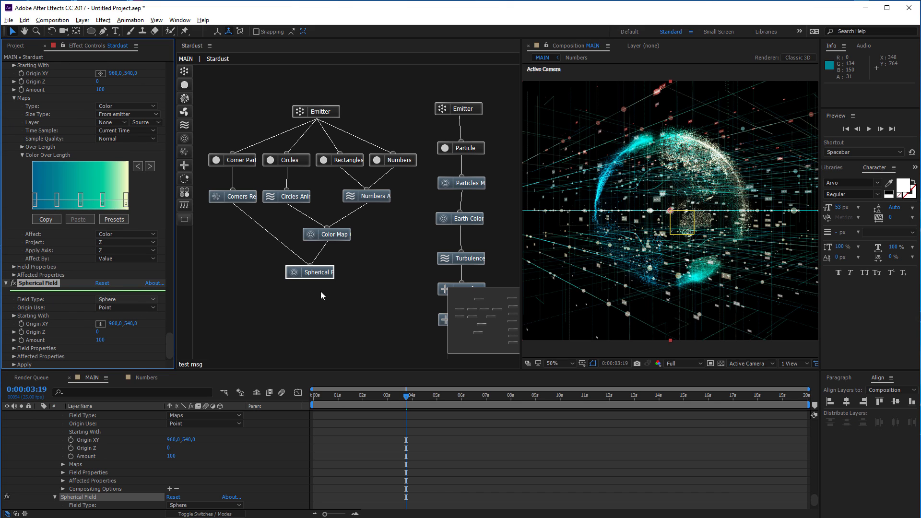
scroll(638, 148, "up", 2)
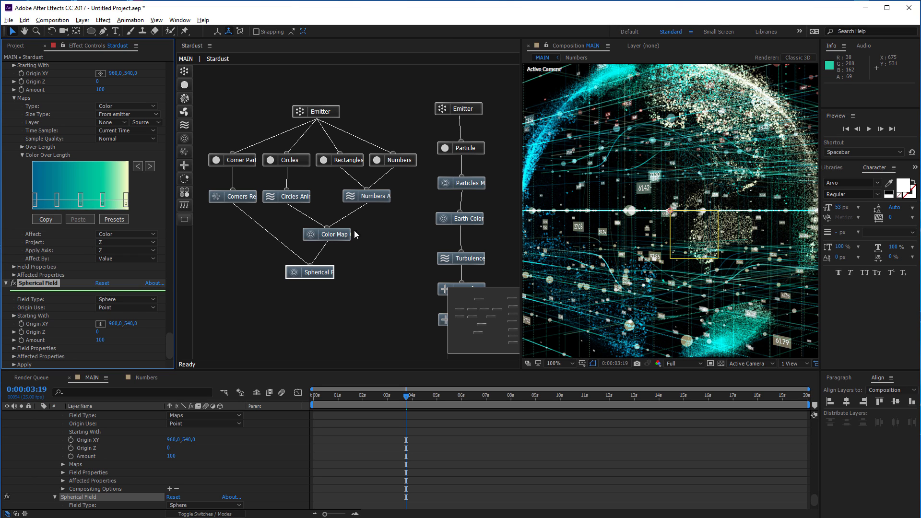
scroll(117, 306, "down", 2)
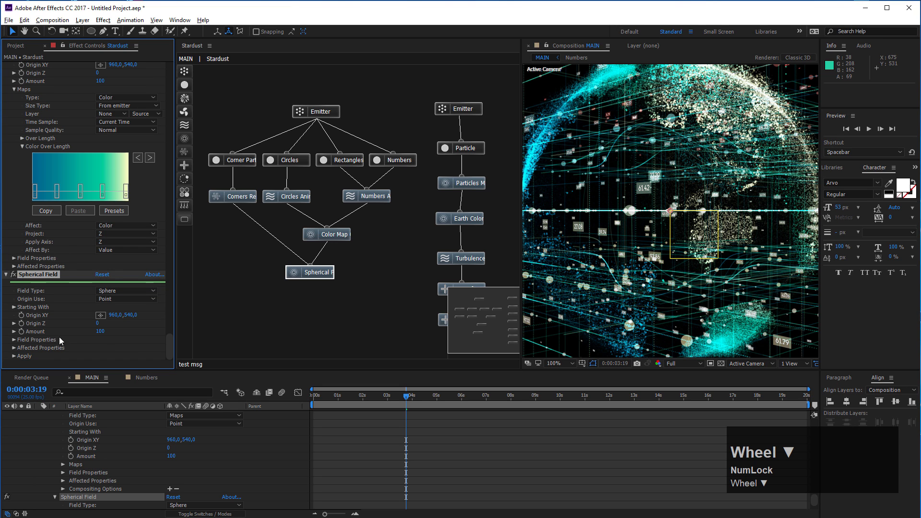
left_click(14, 340)
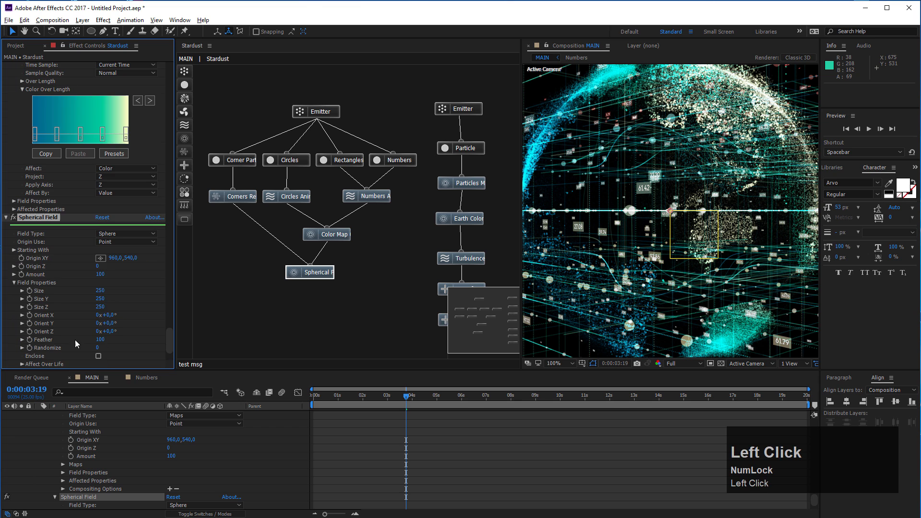
scroll(131, 309, "down", 2)
scroll(612, 233, "down", 1)
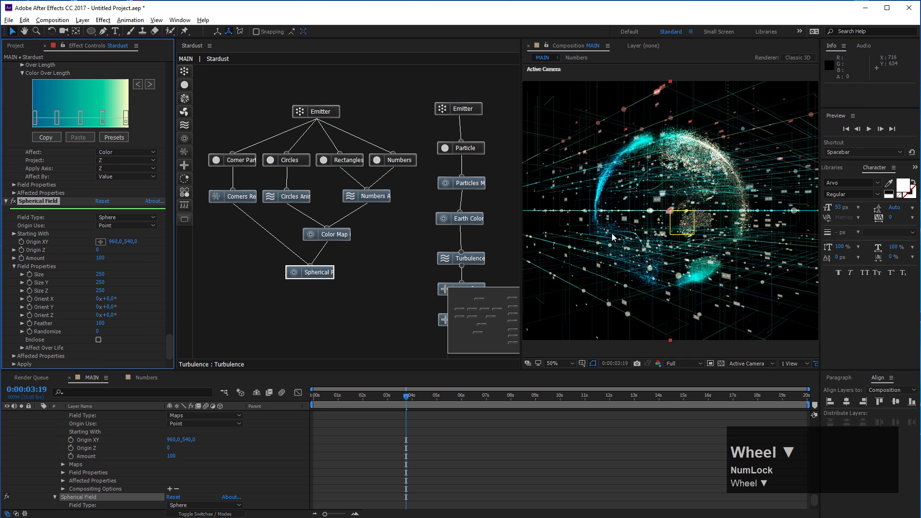
left_click(101, 274)
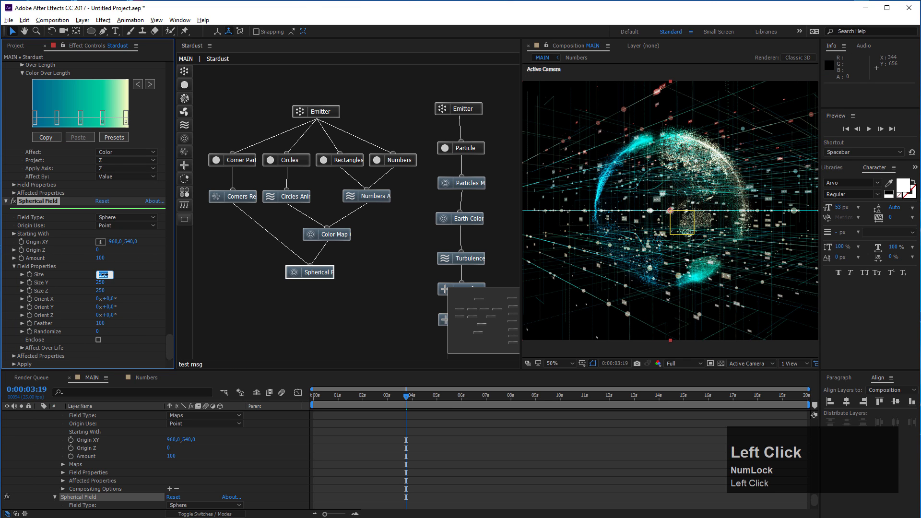
type("500")
key("Tab")
type("500")
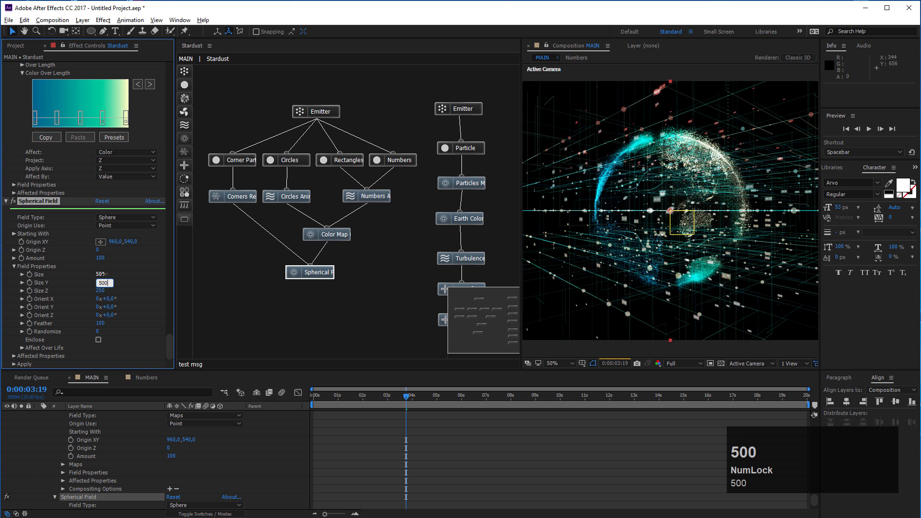
key("Tab")
type("500")
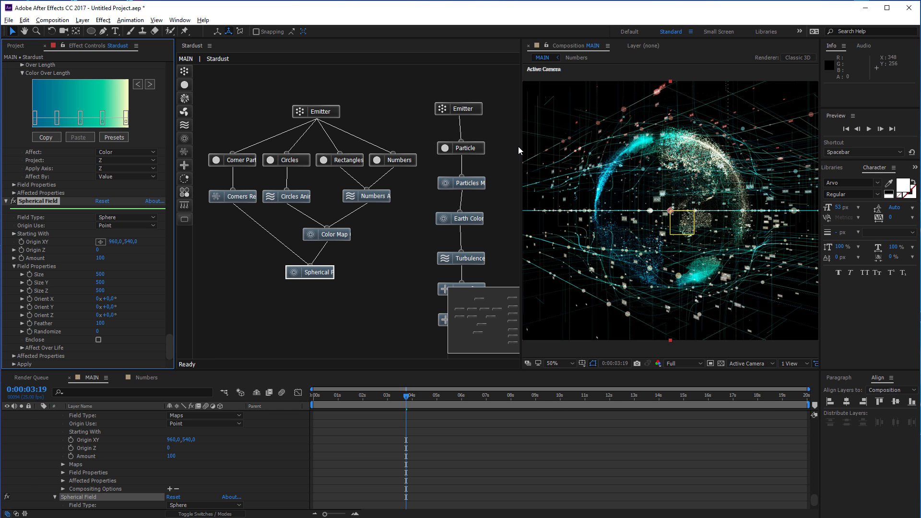
- Widen the Composition viewer so that the whole frame fits beside the node graph
left_click_drag(522, 147, 260, 147)
scroll(614, 242, "up", 1)
scroll(614, 242, "down", 1)
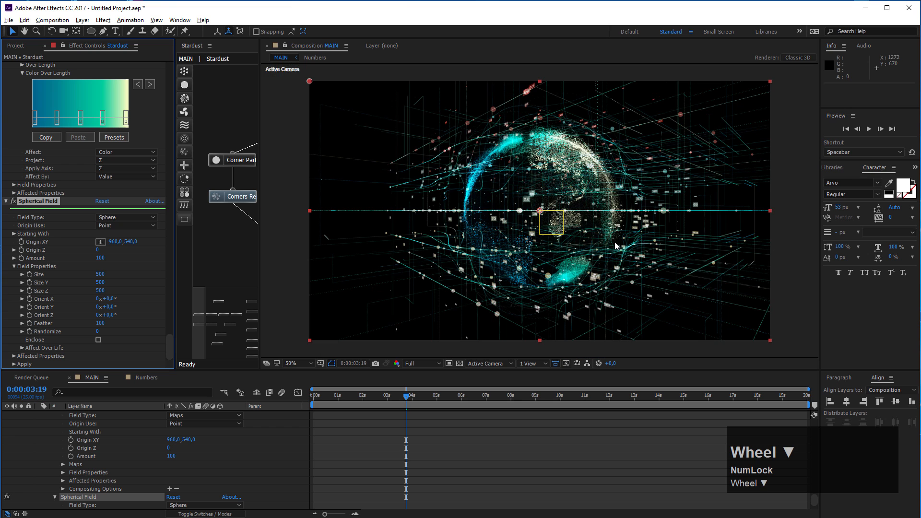
- Collapse the Stardust layer's properties in the timeline and select the layer
scroll(289, 434, "up", 8)
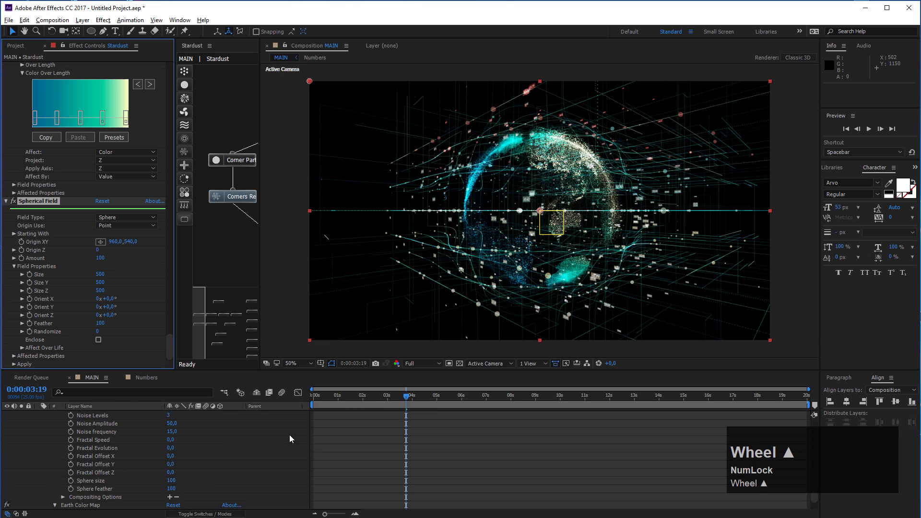
scroll(364, 436, "up", 10)
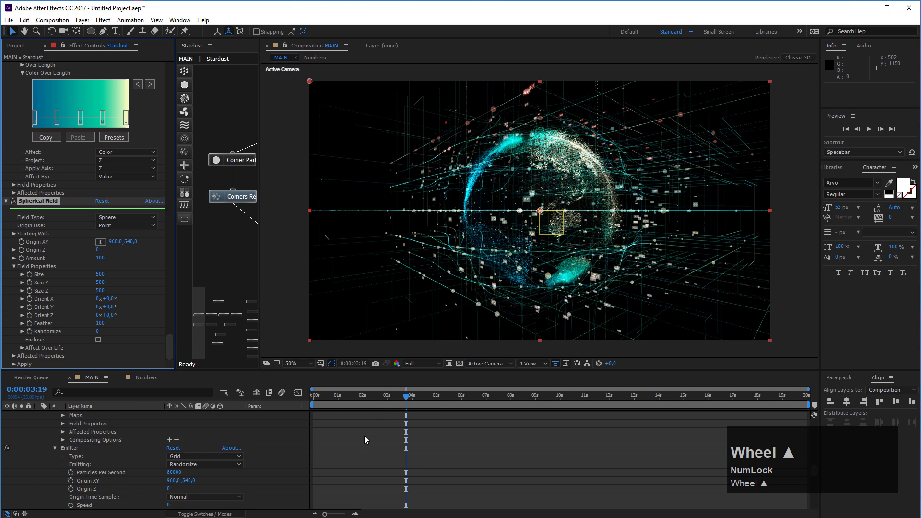
scroll(361, 437, "up", 10)
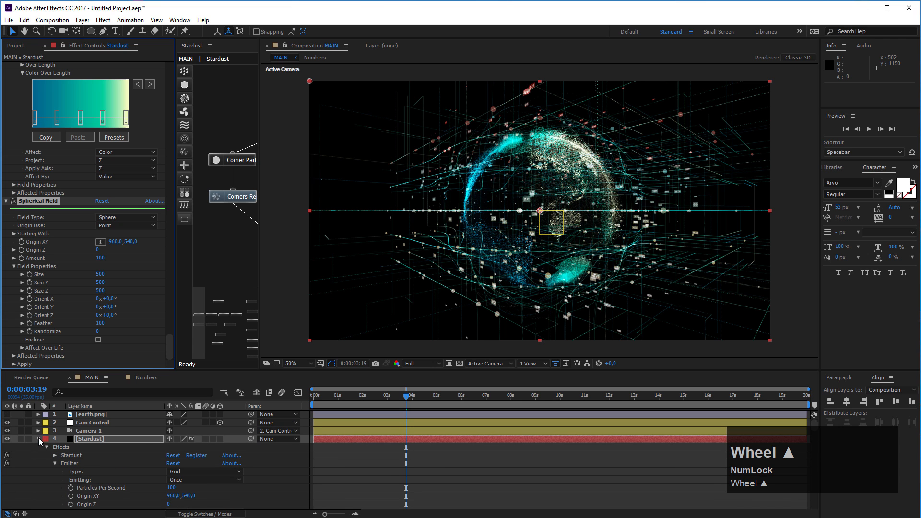
left_click(39, 438)
left_click(86, 440)
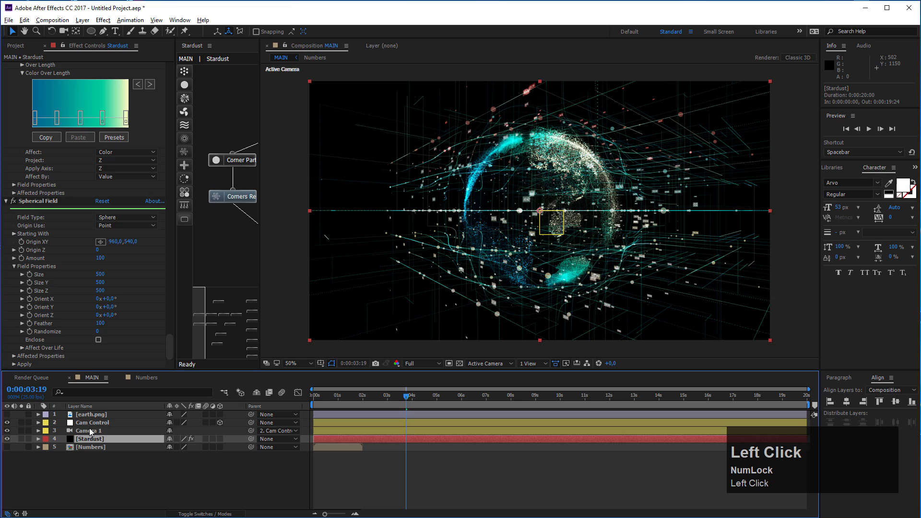
- At 0:00:01:00, set the Cam Control layer's X Rotation to 5° and Y Rotation to -35°
left_click(90, 424)
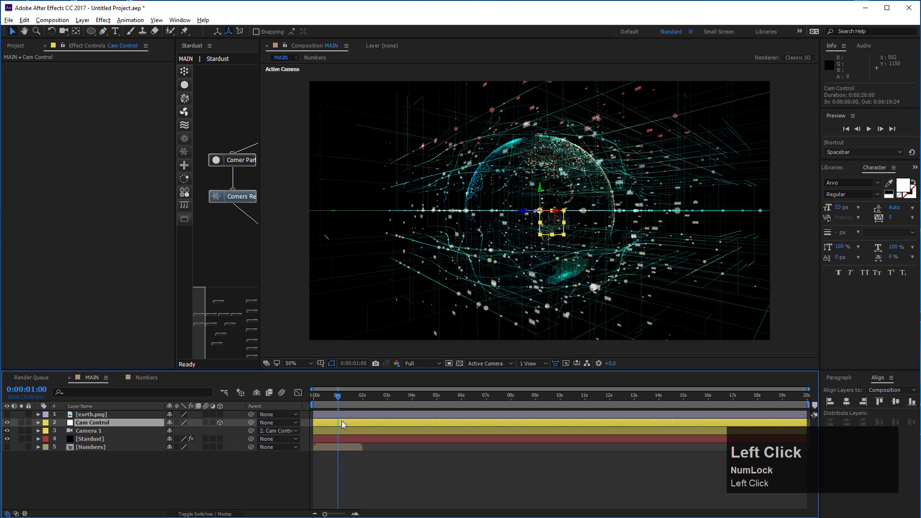
key("s")
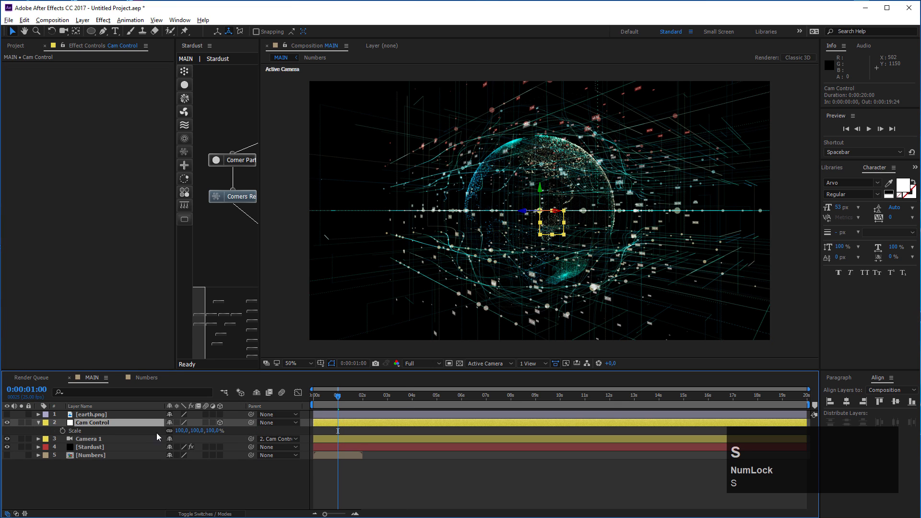
key("r")
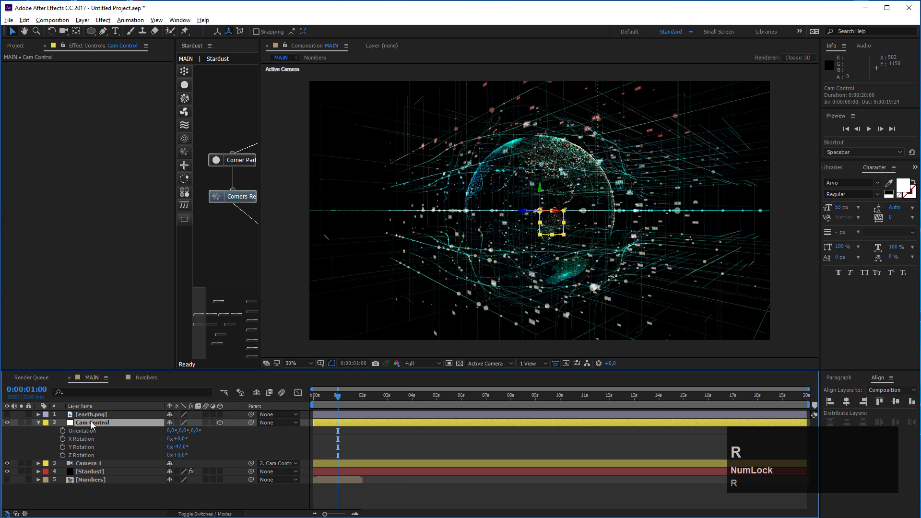
left_click_drag(177, 448, 184, 442)
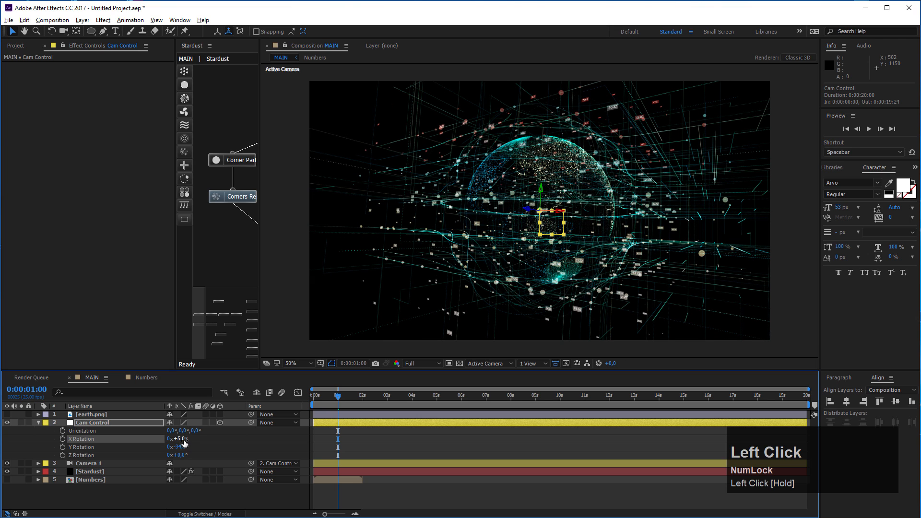
left_click(180, 447)
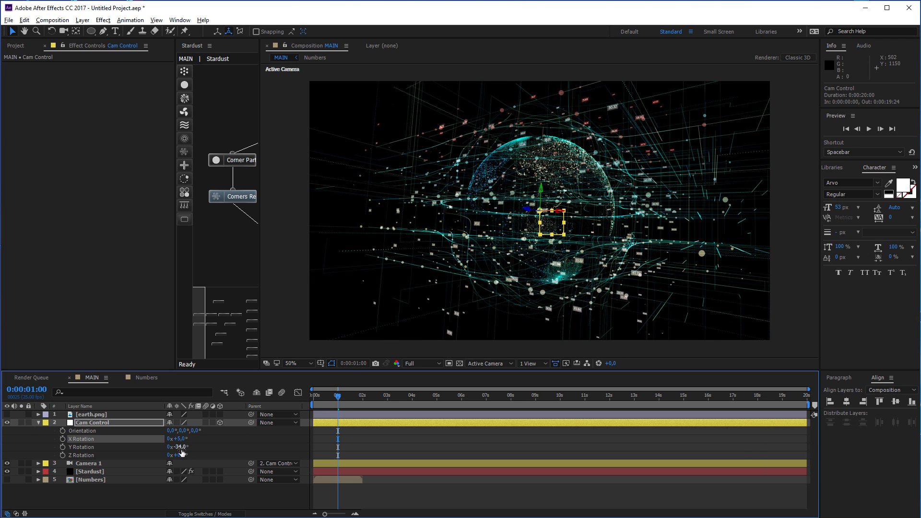
type("-356")
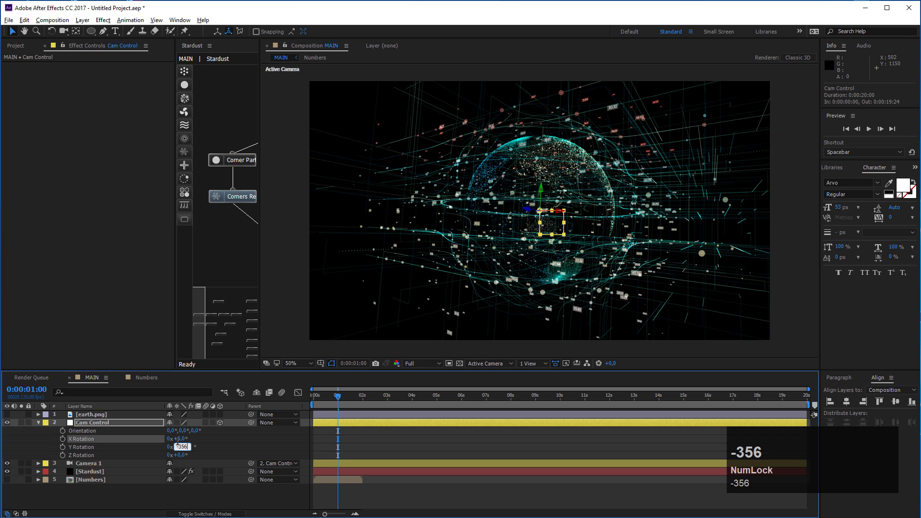
key("BackSpace")
key("Return")
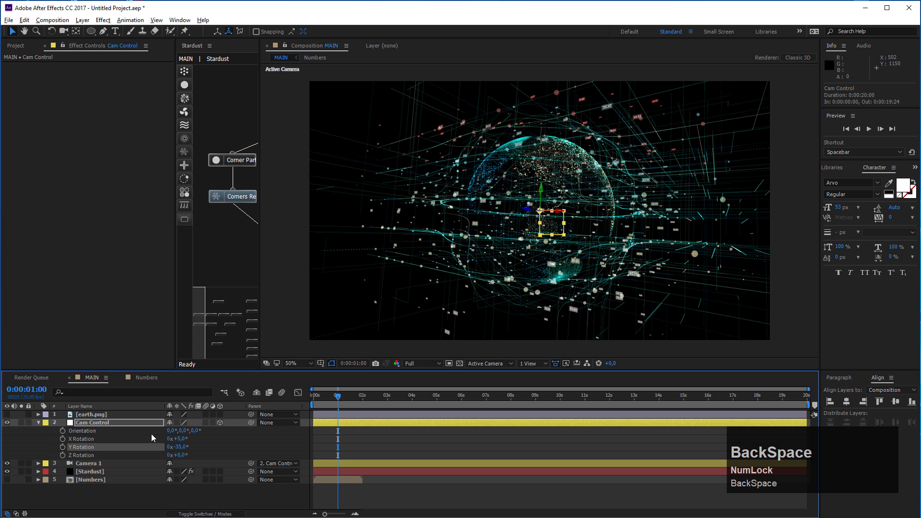
- Move the Camera 1 layer closer to the globe by setting its Z Position to about -1027.7
left_click(118, 463)
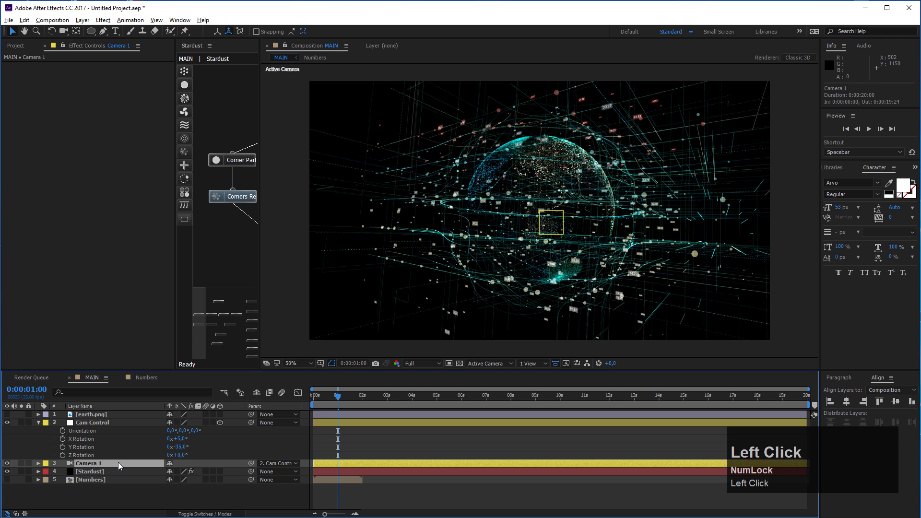
key("p")
left_click_drag(195, 471, 214, 473)
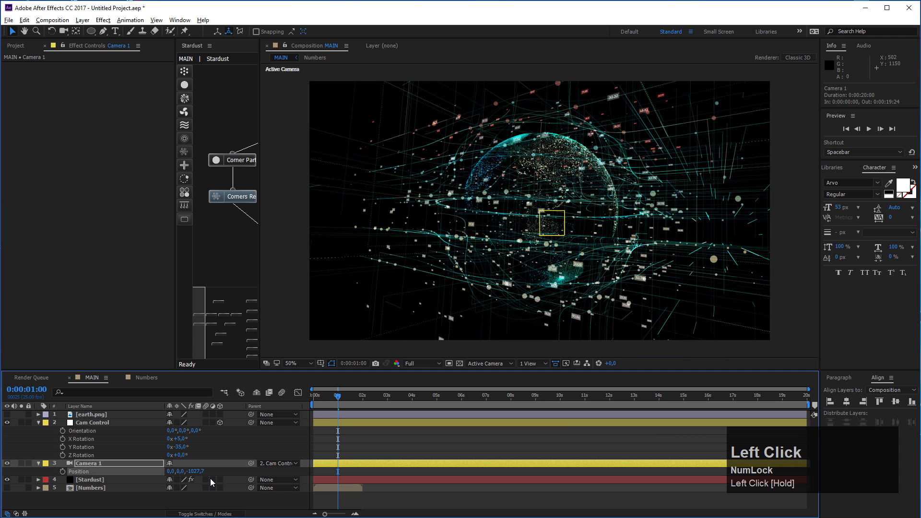
- Turn on Depth of Field in the Camera 1 layer's Camera Options and check the blur in the composition
left_click(145, 462)
key("a")
key("a")
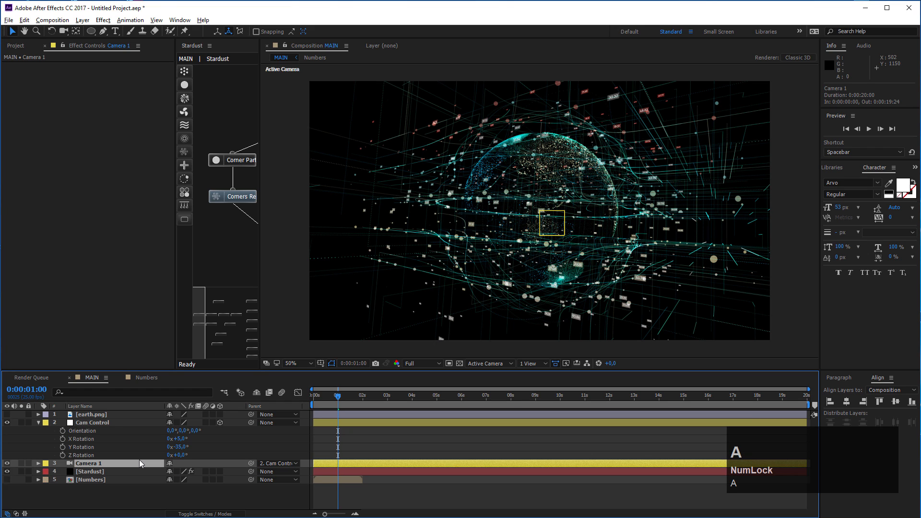
scroll(112, 466, "down", 1)
scroll(112, 468, "down", 3)
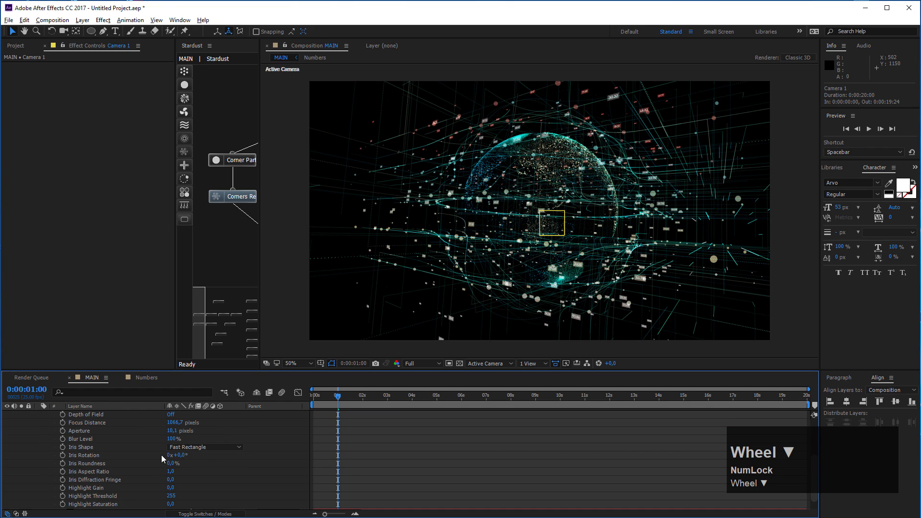
scroll(171, 438, "up", 1)
left_click(172, 440)
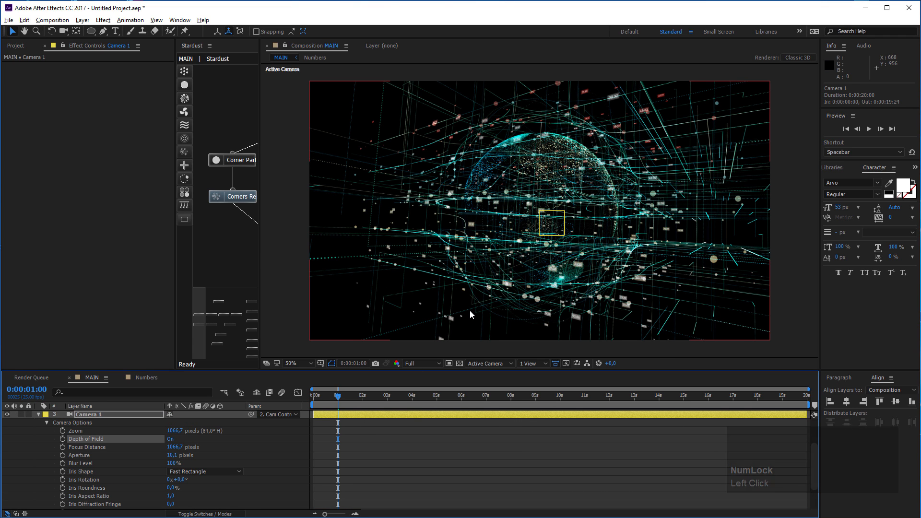
scroll(470, 310, "up", 2)
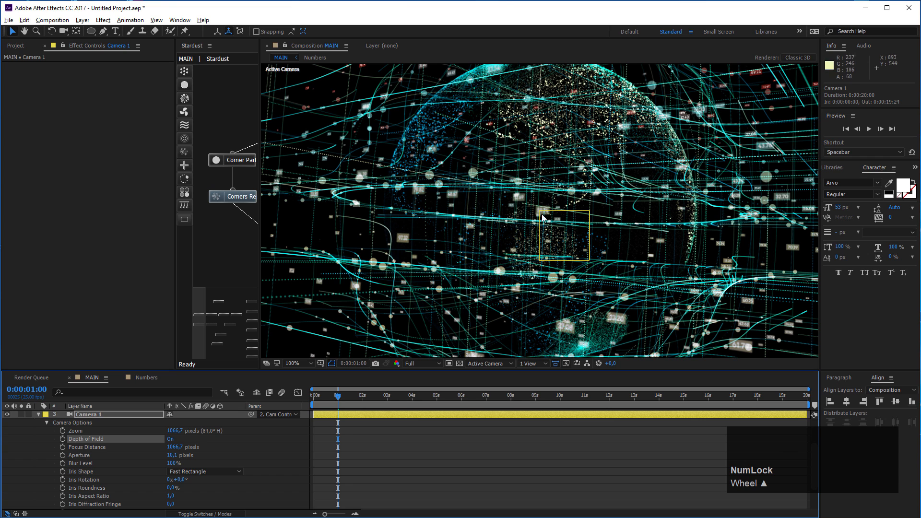
scroll(509, 366, "down", 2)
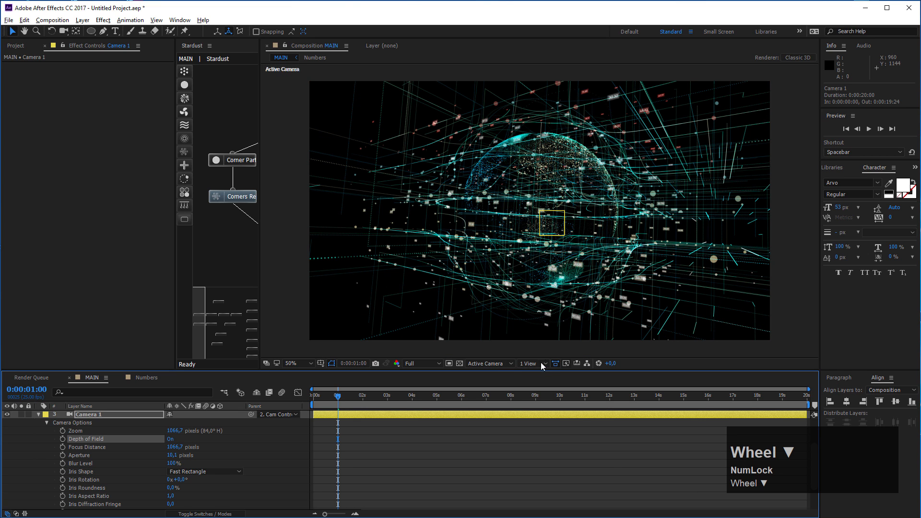
- Show the composition in two horizontal views and reduce Camera 1's Focus Distance to about 778.7 pixels
left_click(541, 364)
left_click(549, 385)
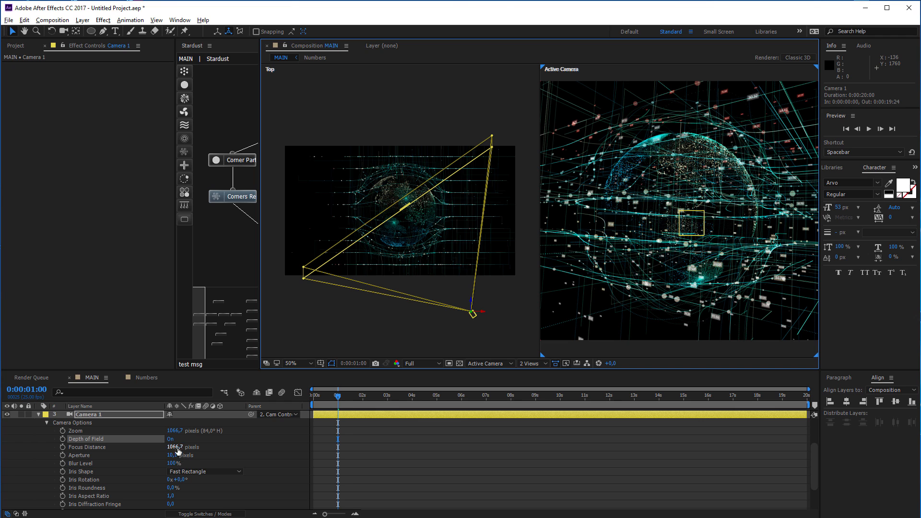
left_click_drag(175, 450, 62, 472)
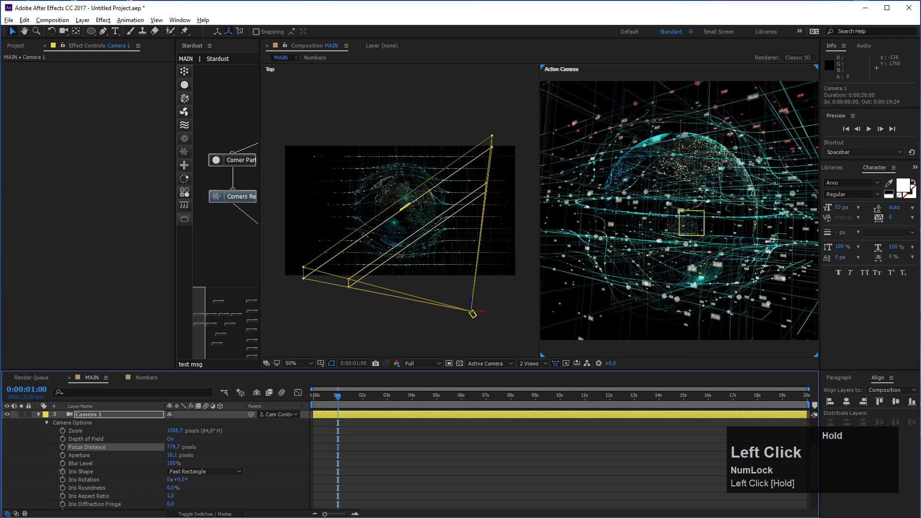
- Set Camera 1's Aperture to 50 pixels and return the composition to a single view
left_click(171, 454)
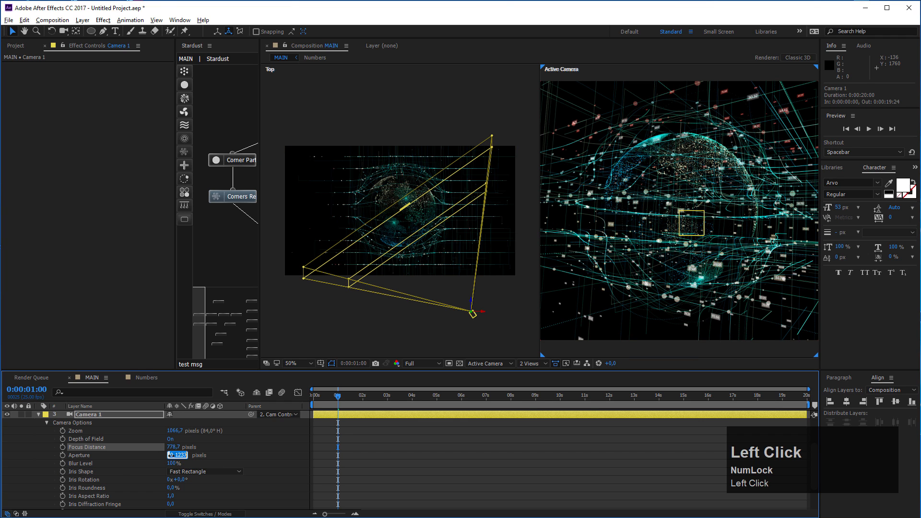
type("50")
key("Return")
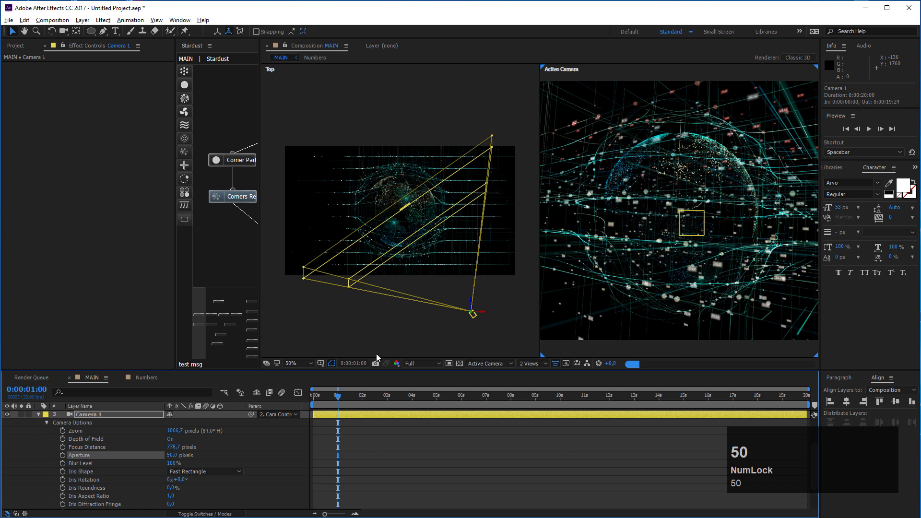
left_click(533, 363)
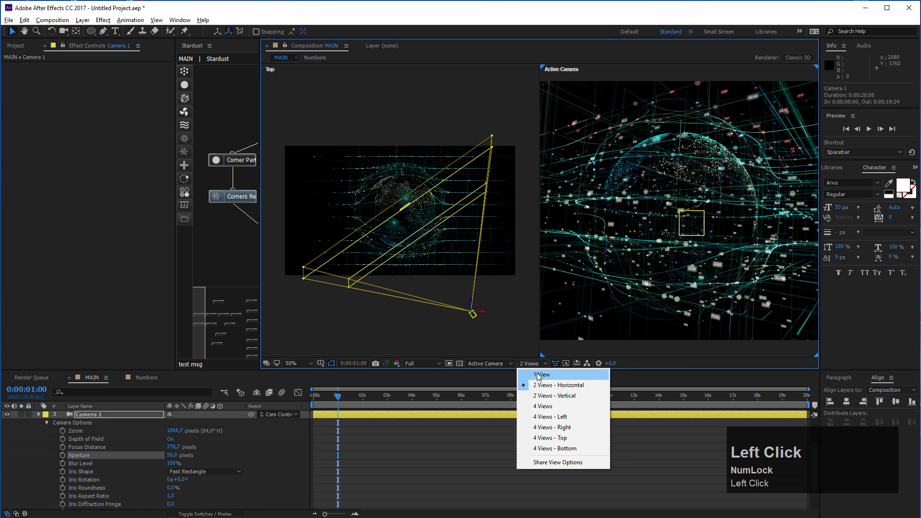
left_click(536, 374)
scroll(498, 221, "up", 1)
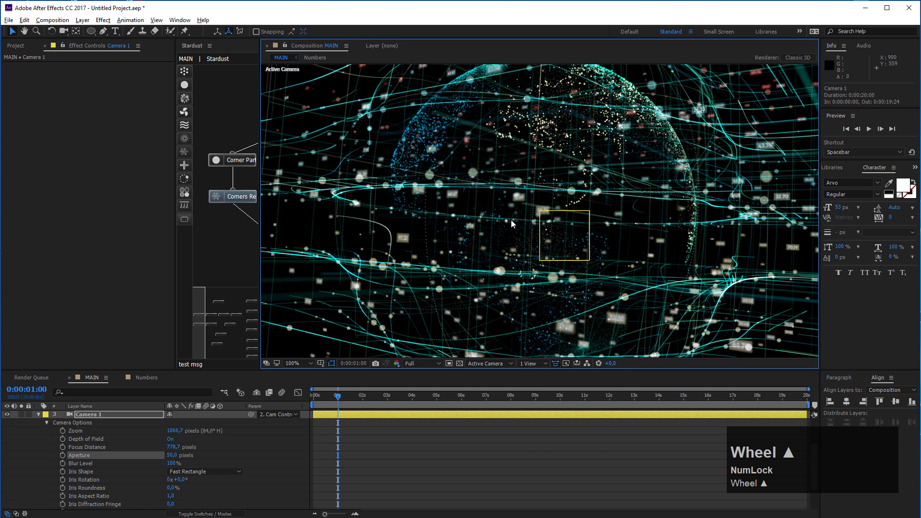
scroll(510, 224, "down", 1)
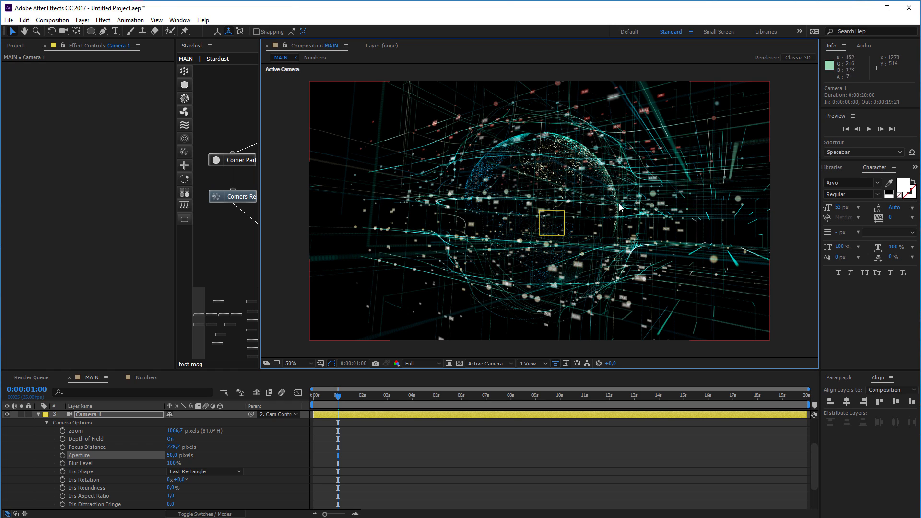
- Collapse the Cam Control and Camera 1 properties in the timeline, and widen the node graph of the Stardust layer
scroll(97, 427, "up", 3)
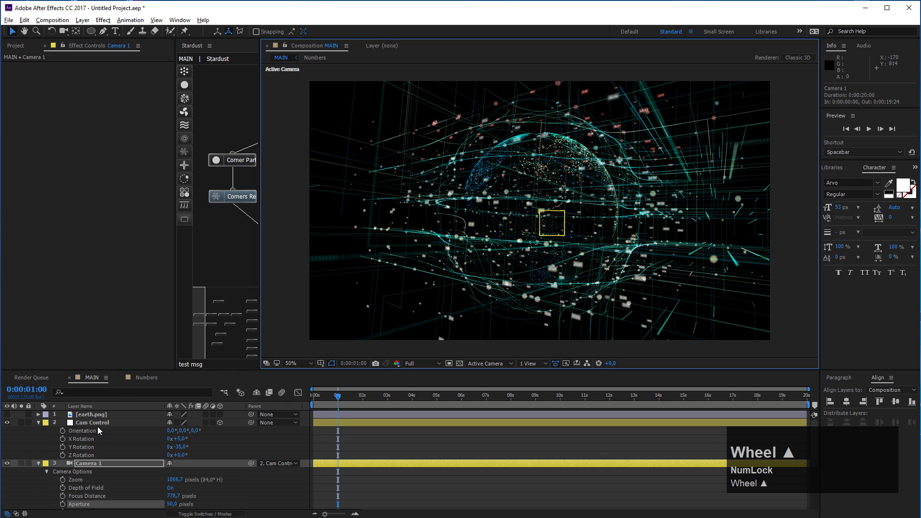
left_click(38, 422)
left_click(39, 430)
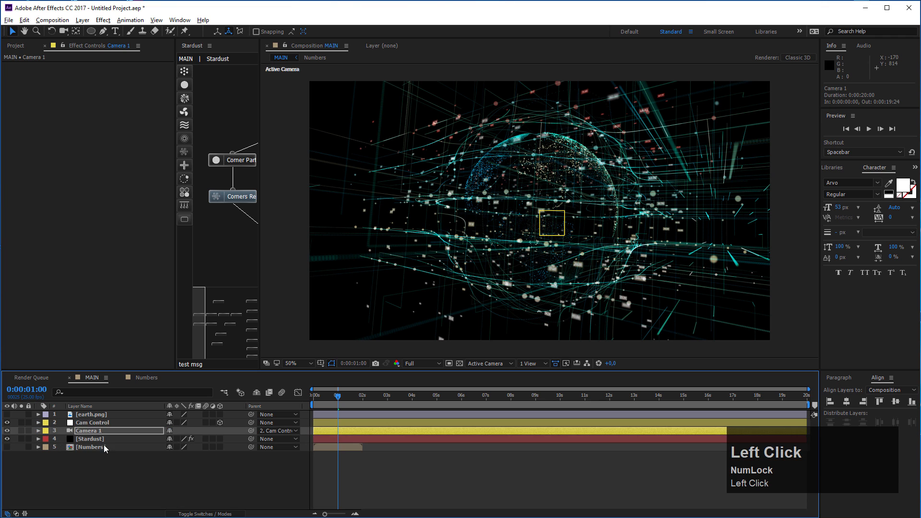
left_click(91, 439)
left_click_drag(260, 194, 439, 206)
- Set the Opacity of the Corner Particles to 60 and inspect the lines around the globe
left_click(246, 199)
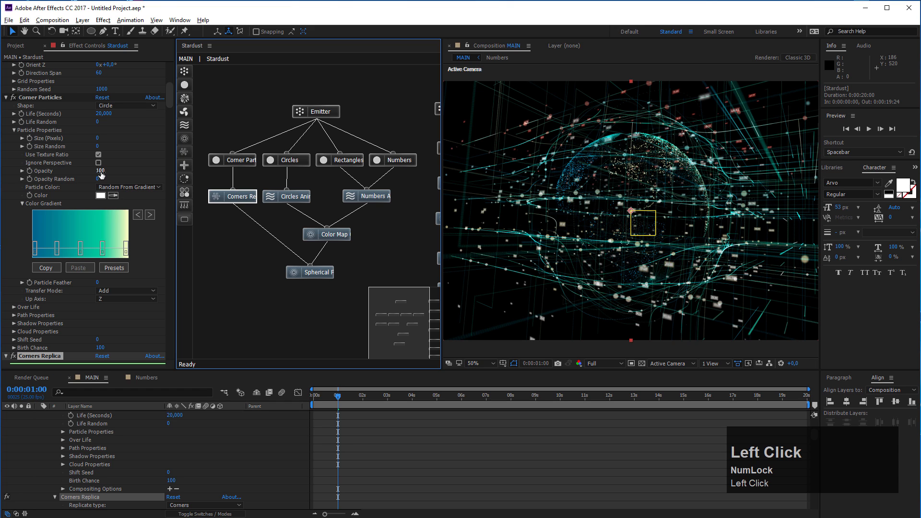
left_click_drag(101, 174, 95, 172)
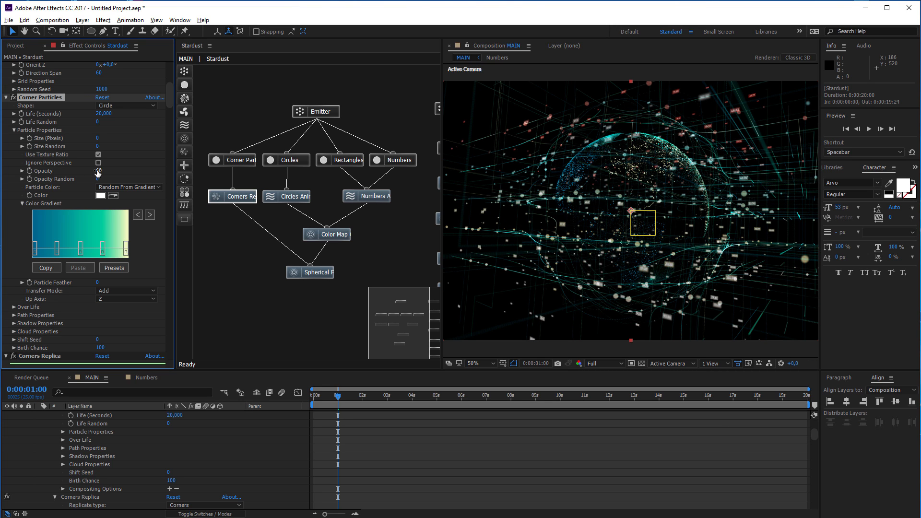
scroll(651, 189, "up", 2)
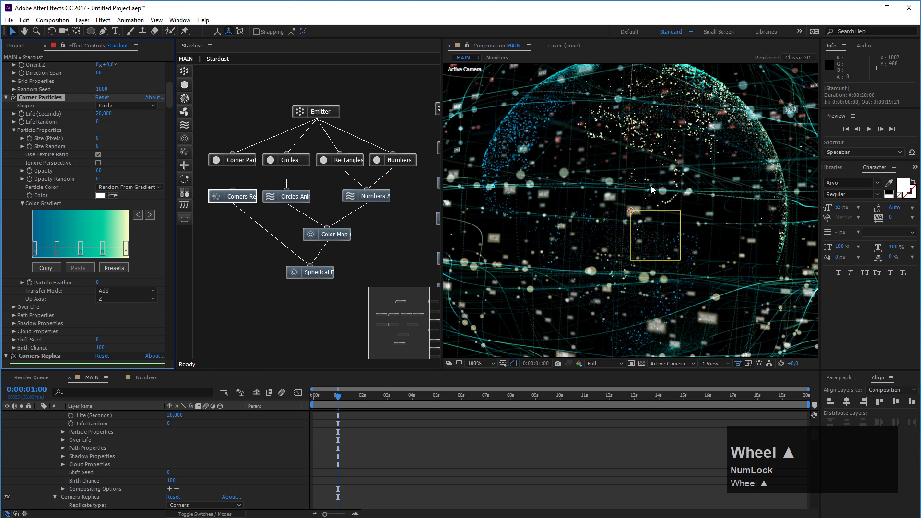
scroll(652, 190, "down", 2)
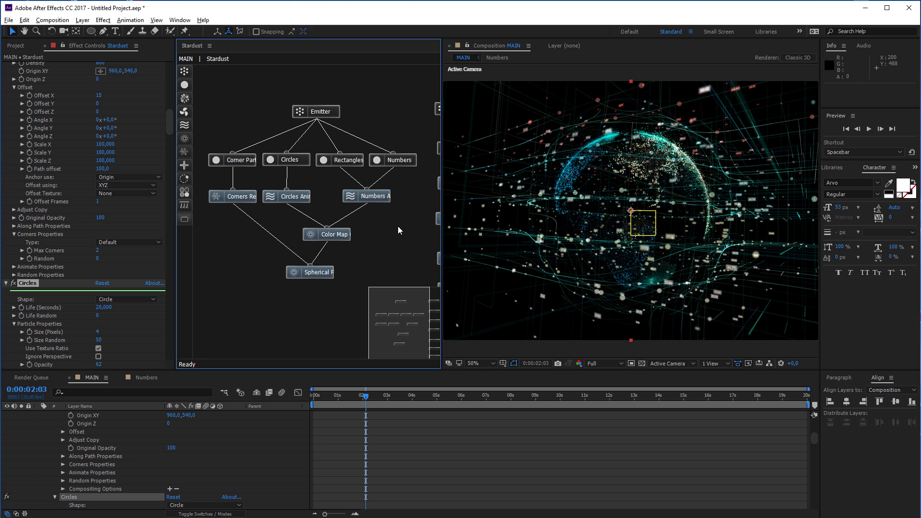
- Set the Circles particle's Size to 3 pixels and its Birth Chance to 50
left_click(297, 163)
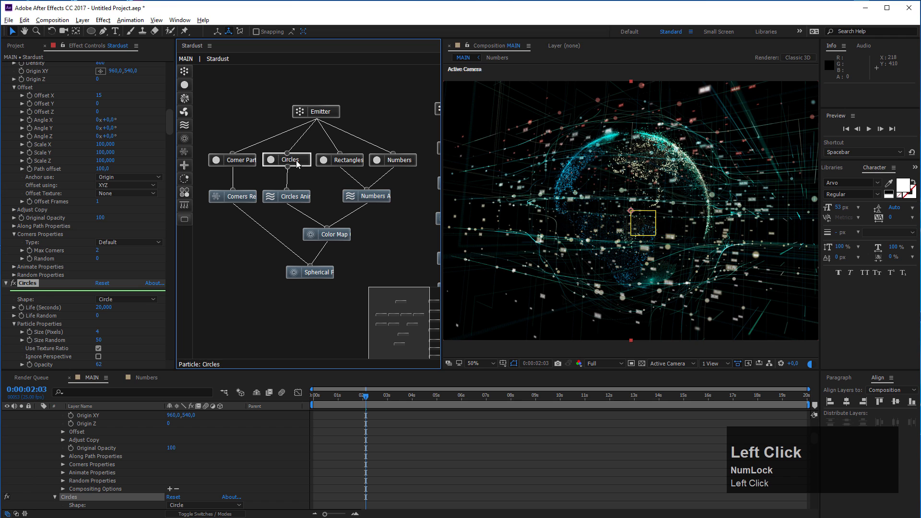
scroll(50, 294, "down", 3)
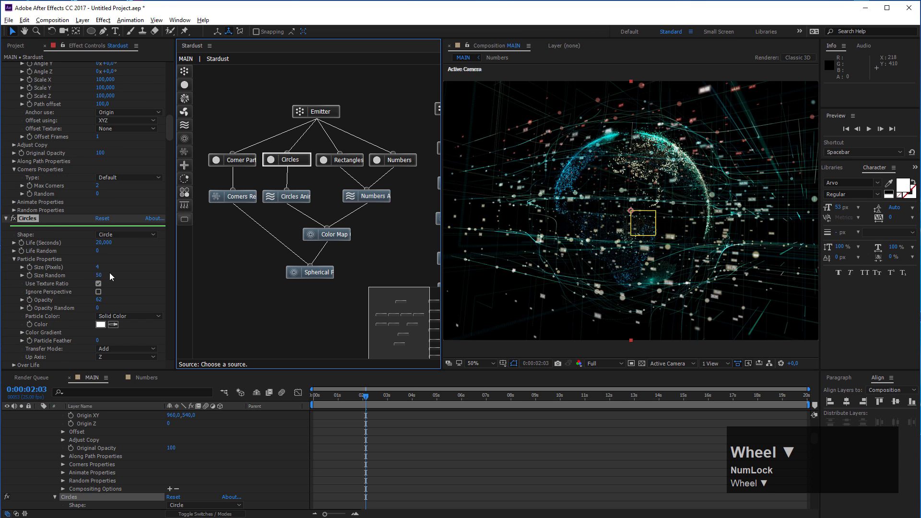
scroll(109, 272, "down", 2)
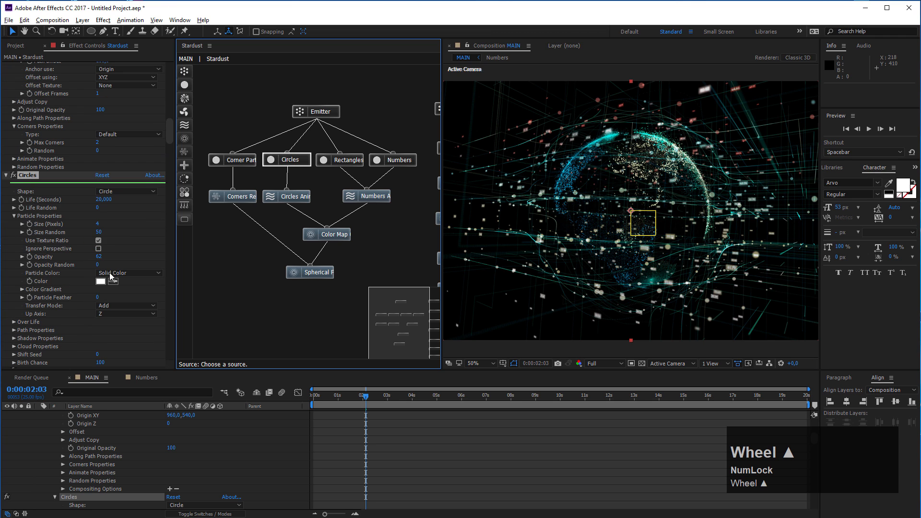
left_click(98, 224)
type("3")
left_click(128, 227)
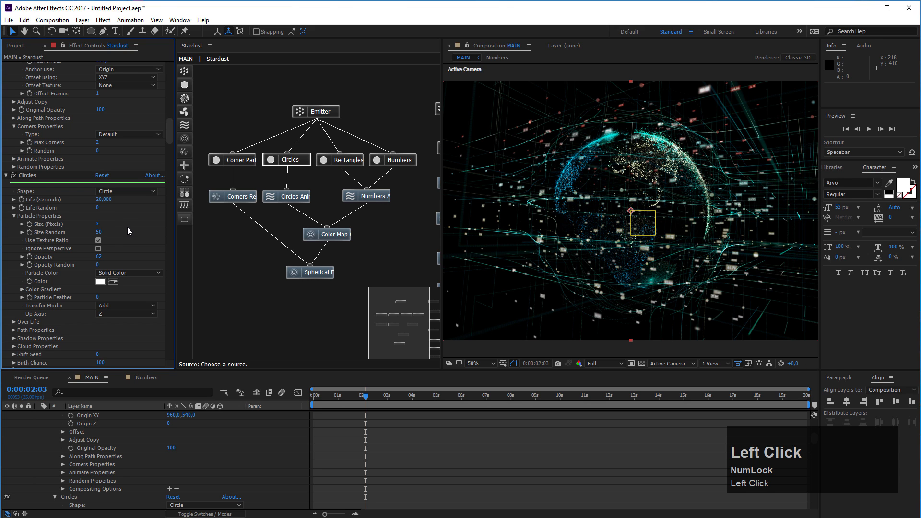
scroll(111, 243, "down", 3)
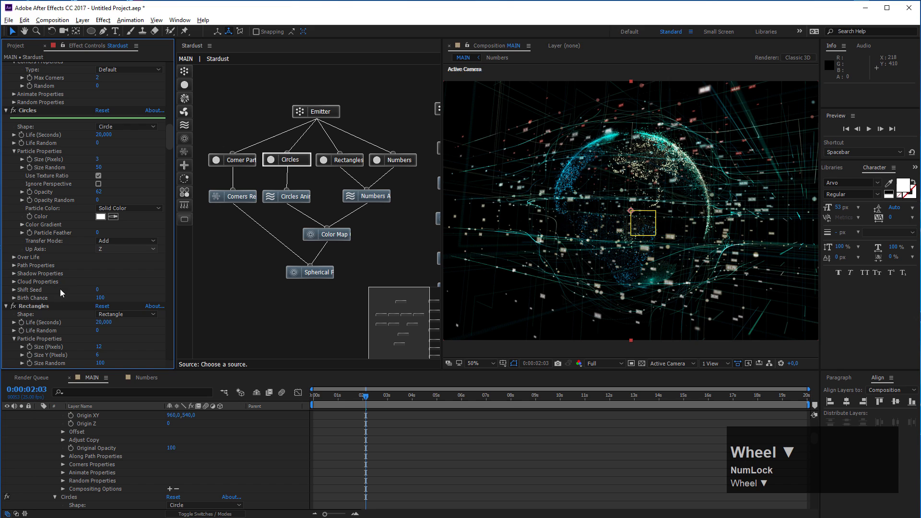
left_click(100, 298)
type("50")
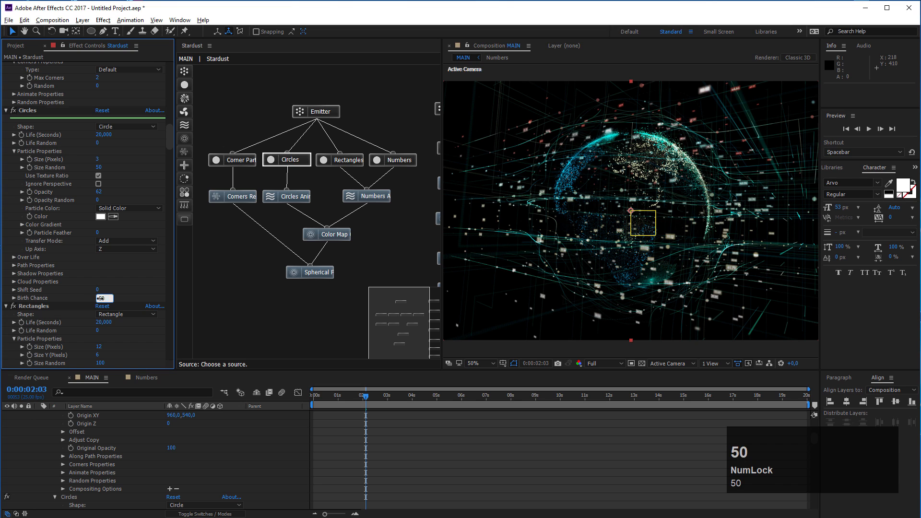
key("Return")
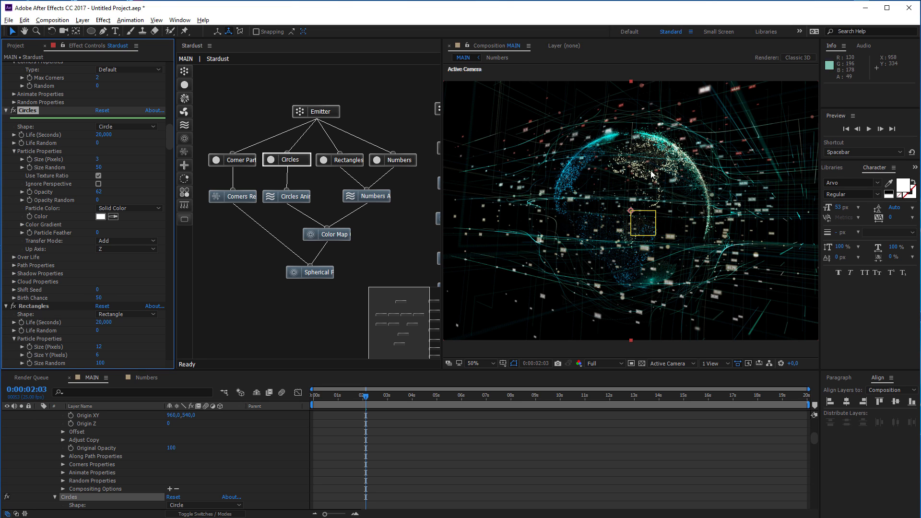
- Preview the scene at several frames between about 3 and 6.5 seconds, ending at 0:00:02:10
left_click(396, 396)
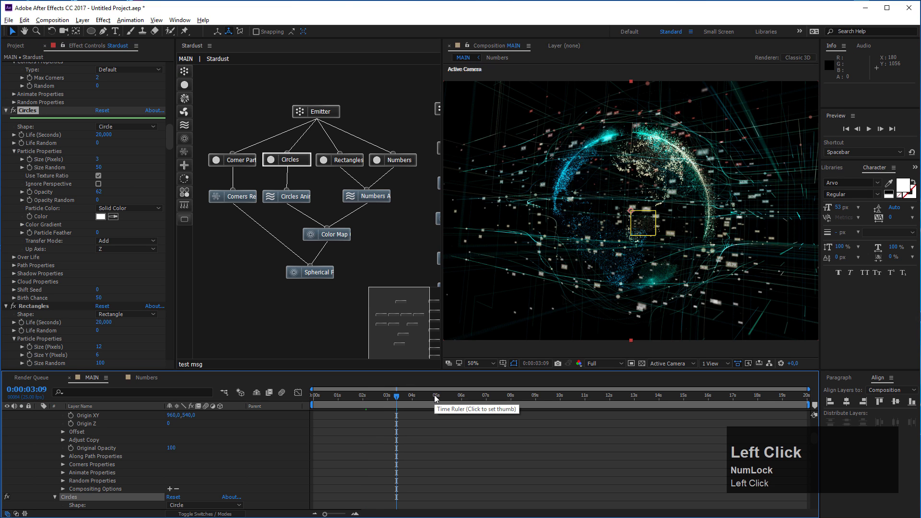
left_click(437, 396)
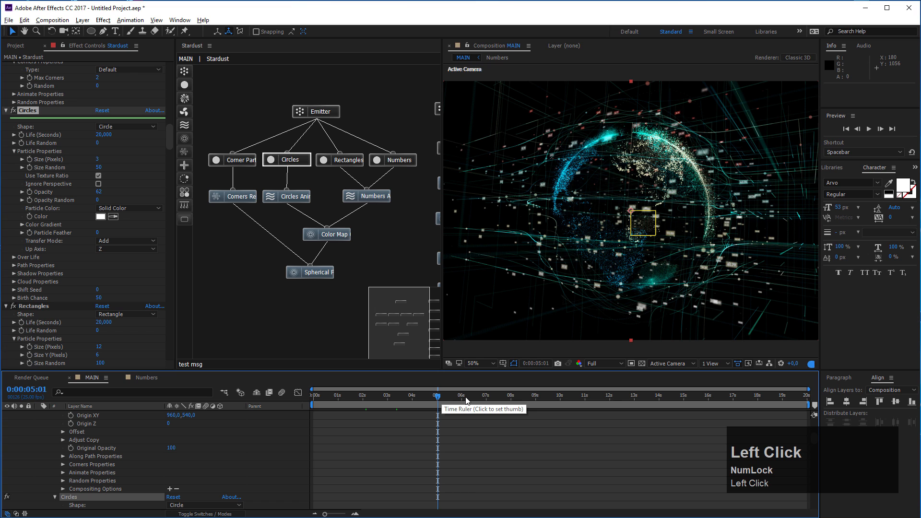
left_click(474, 396)
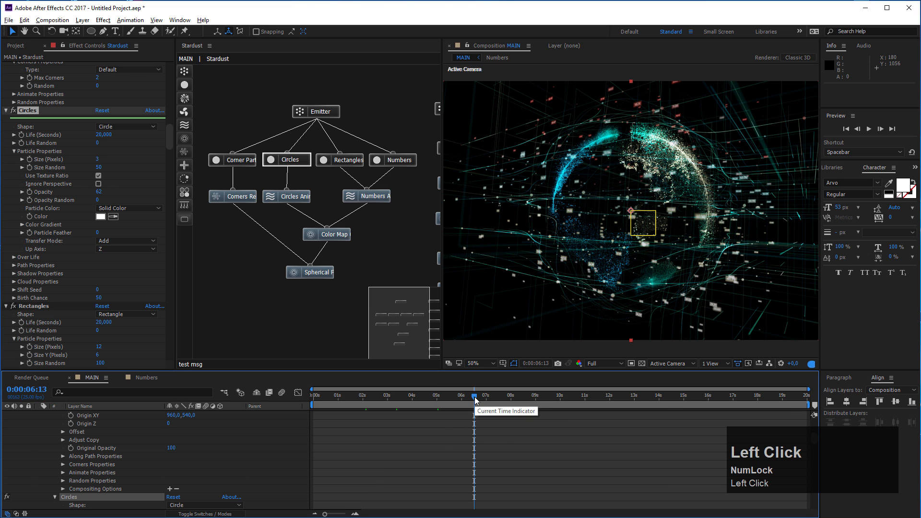
left_click(372, 396)
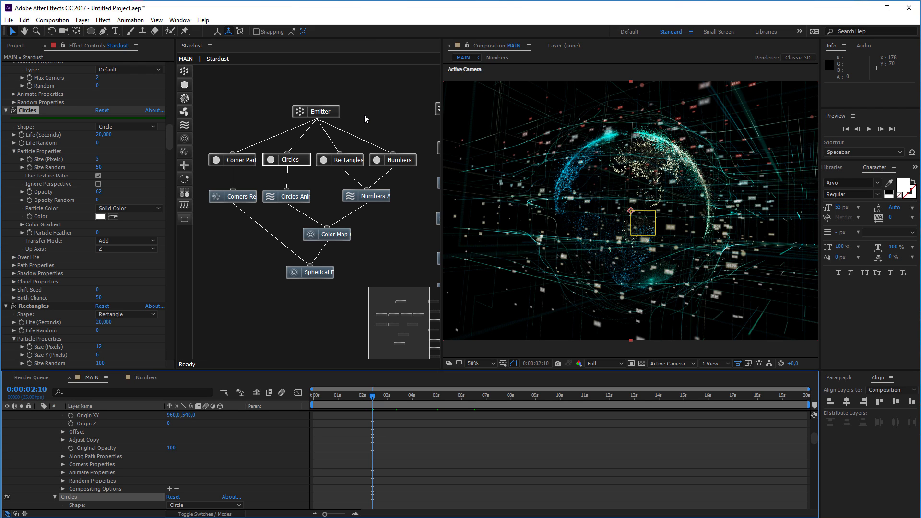
- In the Corners Replica's Animate Properties, make the Replicates Over Life curve rise linearly from 0 to full, and copy the curve
left_click(249, 198)
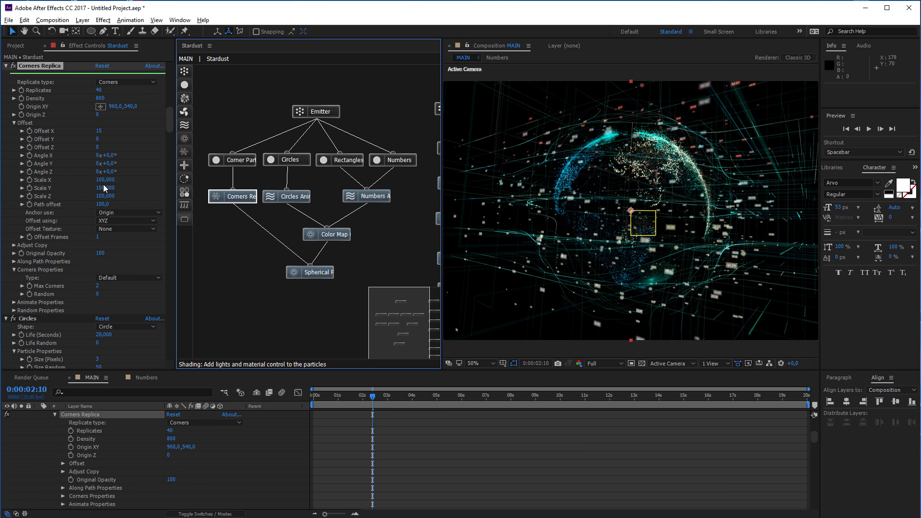
left_click(14, 302)
scroll(28, 240, "down", 3)
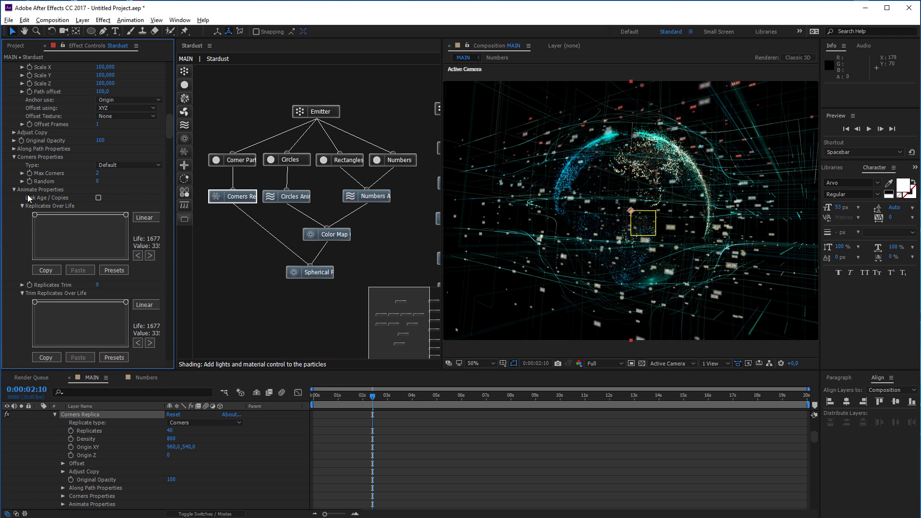
left_click_drag(36, 216, 37, 259)
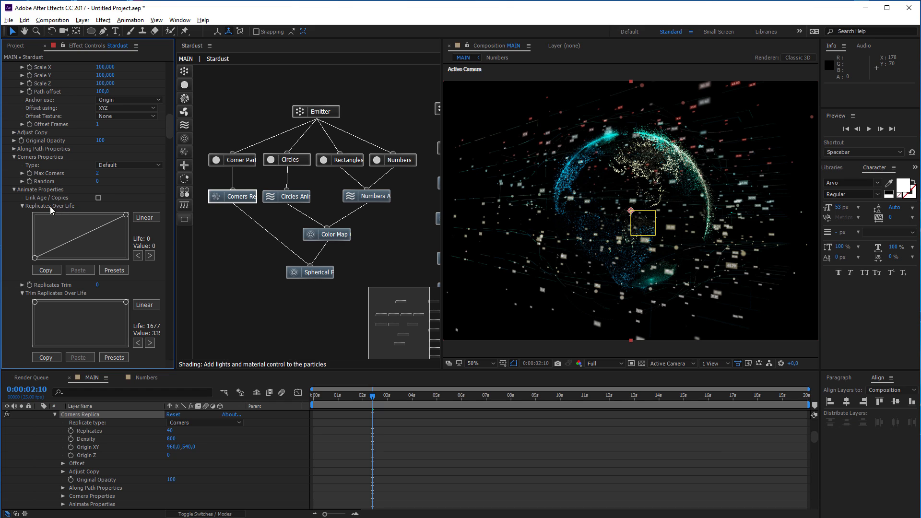
left_click(43, 271)
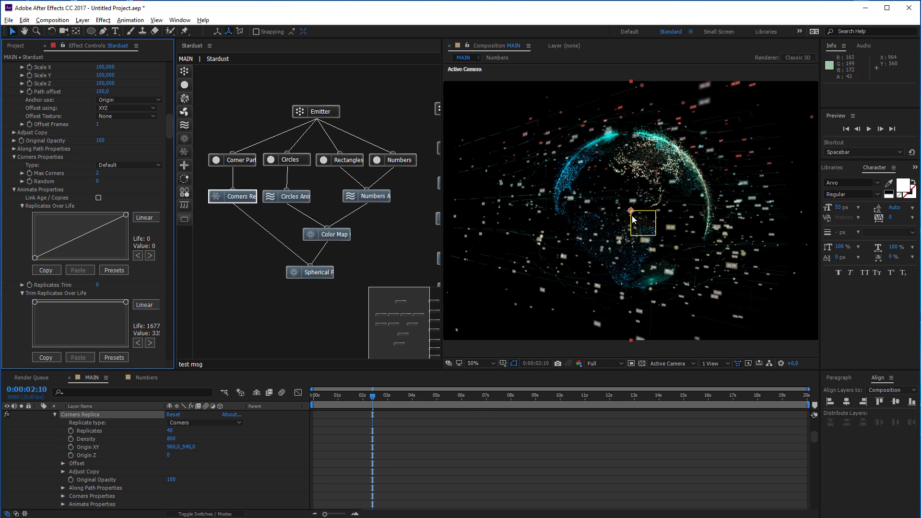
- Apply the Fade In Bezier preset to the Corners Replica's Replicates Over Life curve
left_click(238, 161)
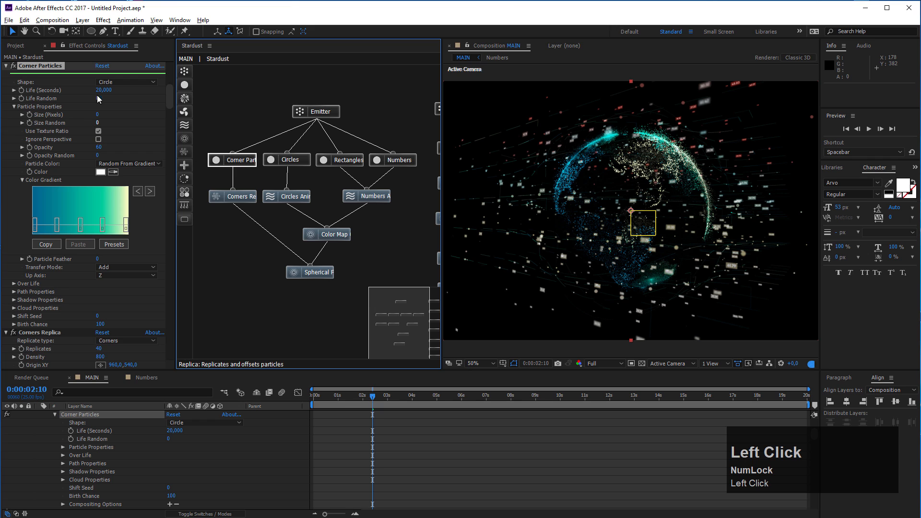
left_click(253, 196)
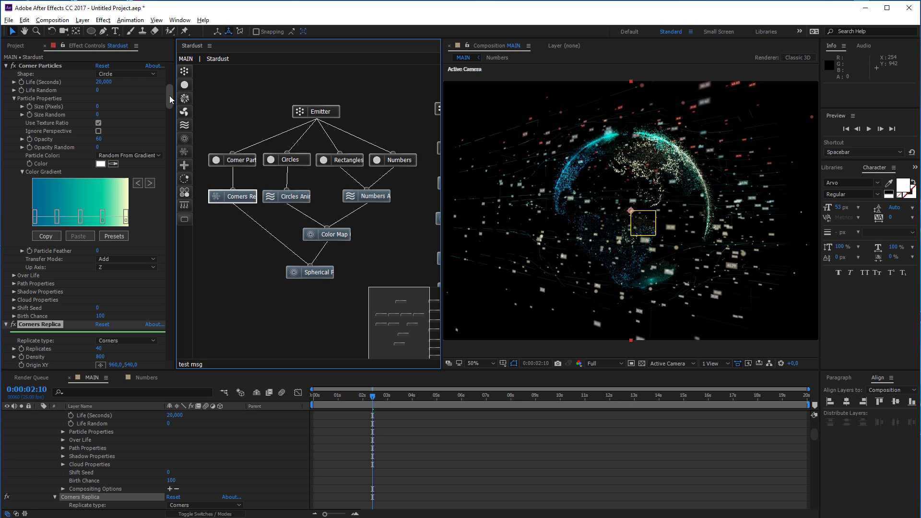
left_click(241, 199)
scroll(111, 341, "down", 10)
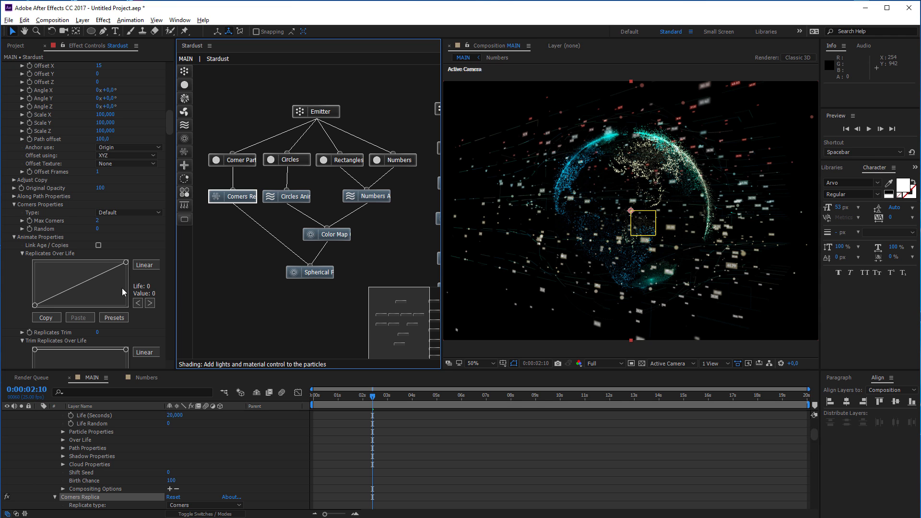
left_click(113, 318)
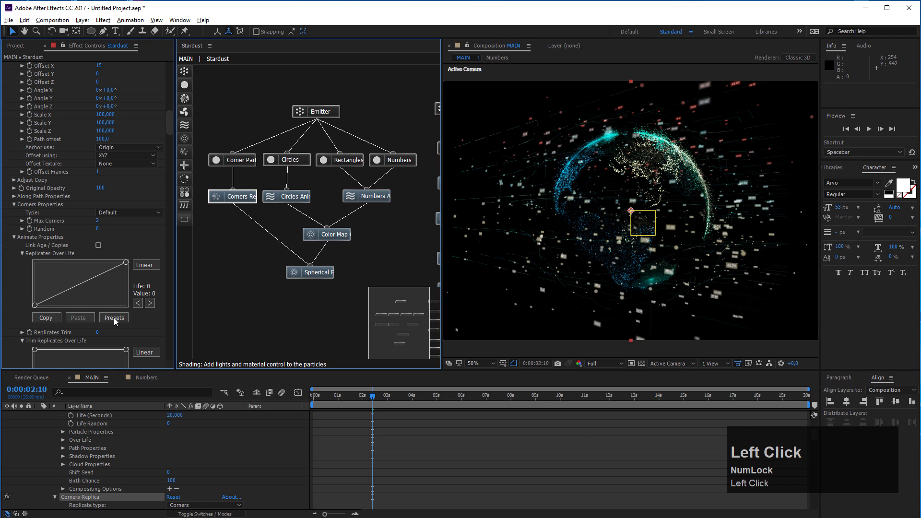
left_click_drag(613, 144, 410, 117)
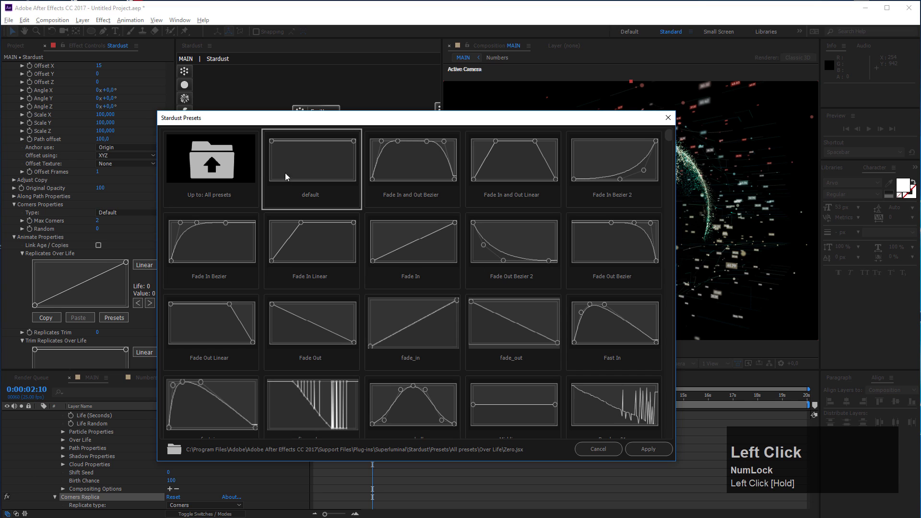
left_click(199, 244)
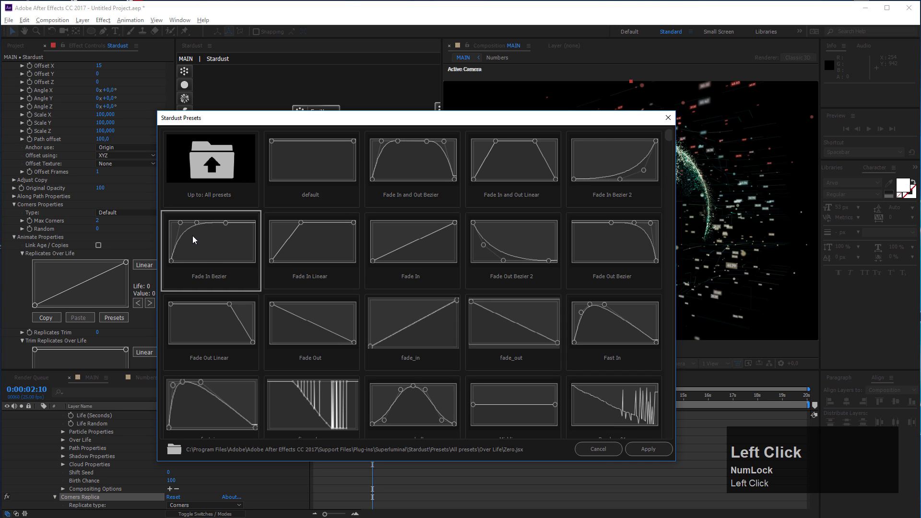
left_click(649, 451)
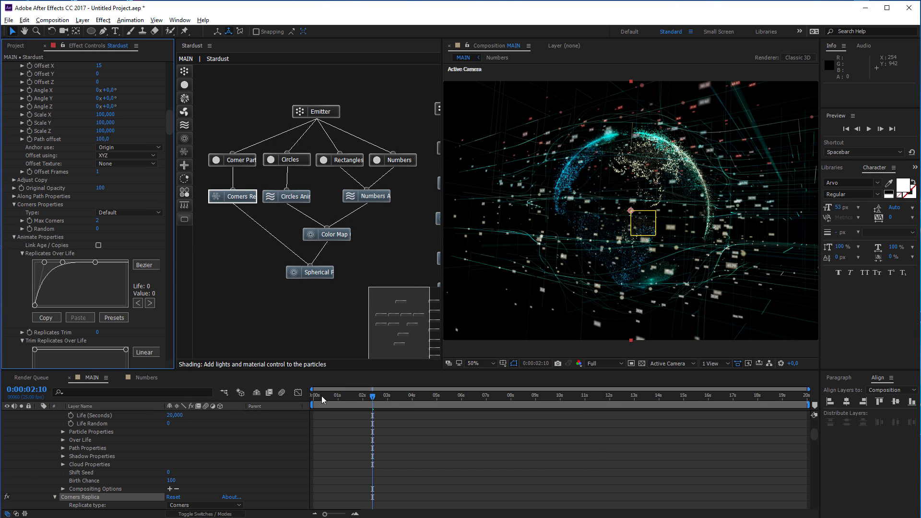
- Set the preview resolution to Half, play the animation from the first frame, and stop at 0:00:01:08
left_click_drag(323, 396, 308, 402)
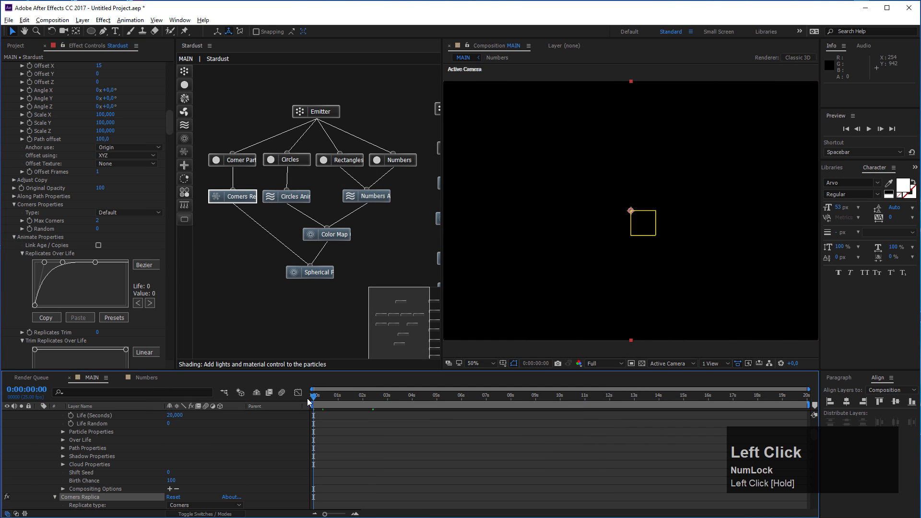
left_click(606, 363)
left_click(607, 400)
key("space")
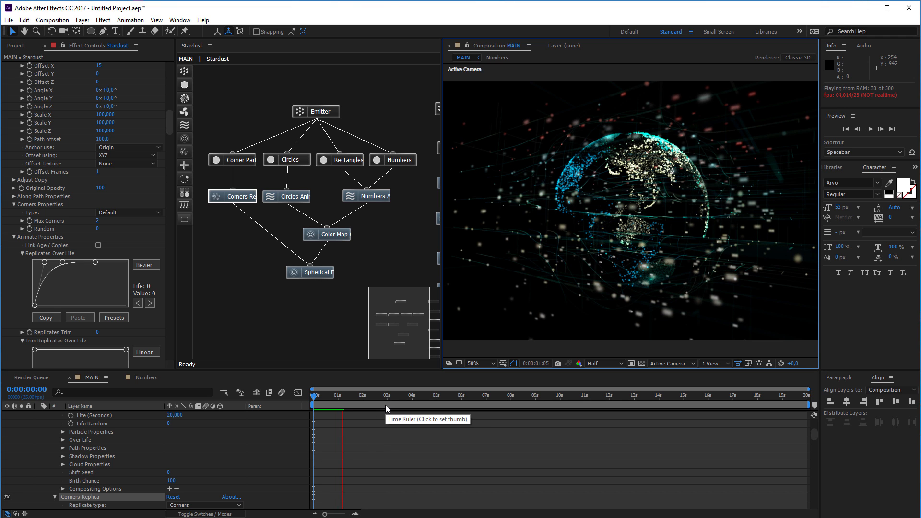
left_click(350, 415)
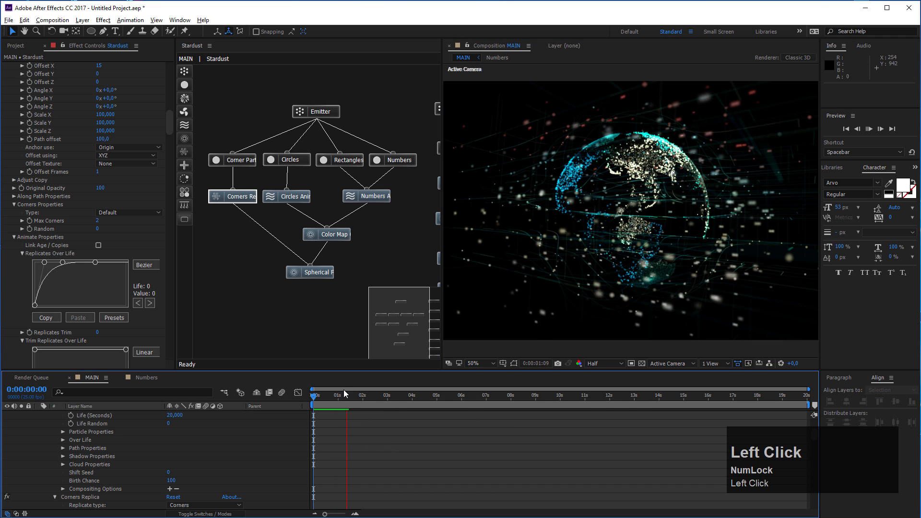
mouse_move(349, 391)
left_mouse_down()
mouse_move(298, 397)
mouse_move(347, 405)
left_mouse_up()
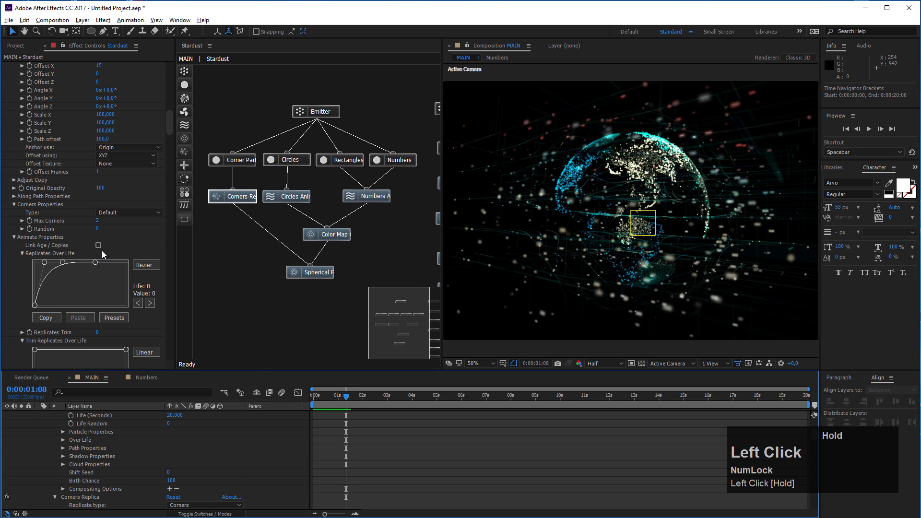
- Shift the upper points of the Replicates Over Life curve slightly earlier to make its initial rise steeper
left_click_drag(63, 264, 64, 266)
mouse_move(63, 264)
left_mouse_down()
mouse_move(43, 265)
mouse_move(67, 268)
mouse_move(58, 262)
left_mouse_up()
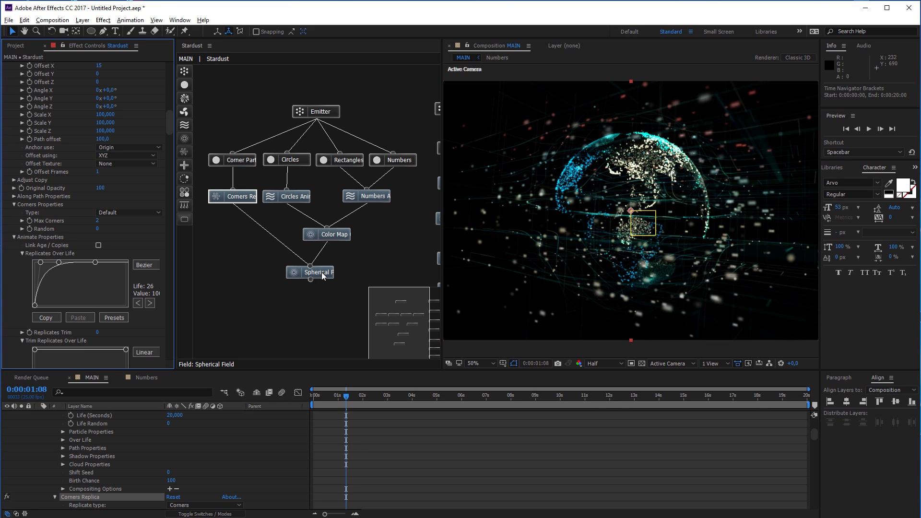
- Move the Spherical Field node down and insert a new Field node between the Color Map and Spherical Field nodes
left_click_drag(324, 276, 325, 312)
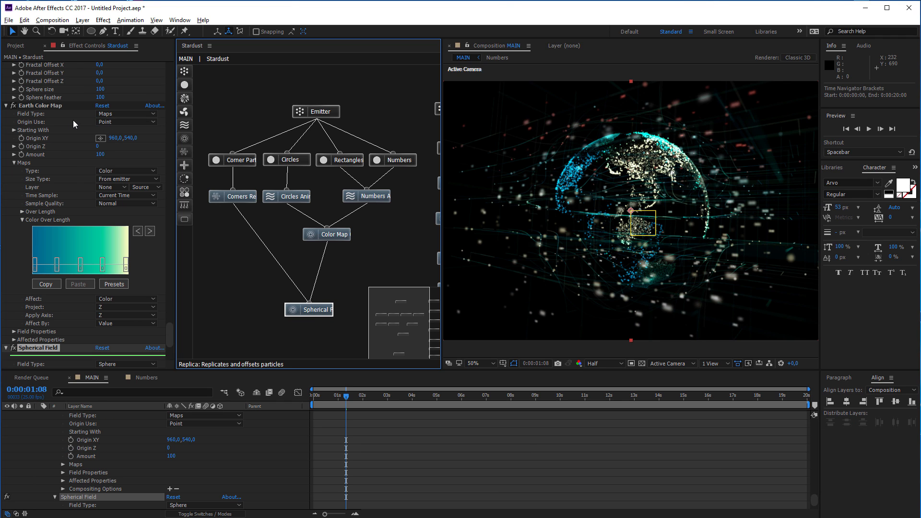
left_click(184, 139)
left_click_drag(221, 147, 329, 264)
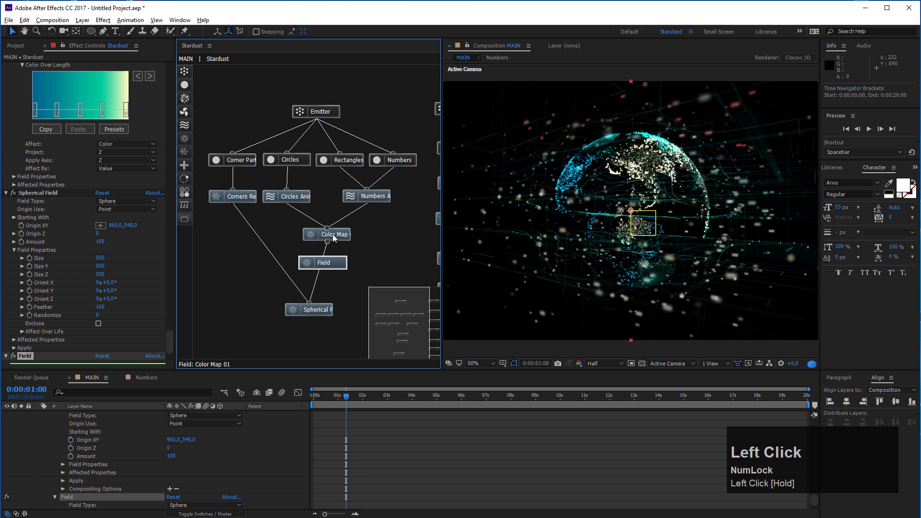
left_click_drag(328, 264, 310, 306)
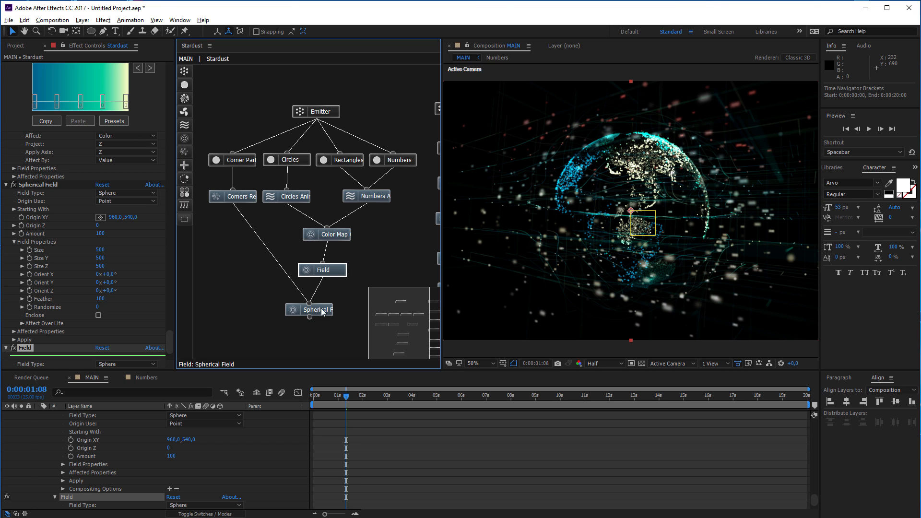
left_click(337, 272)
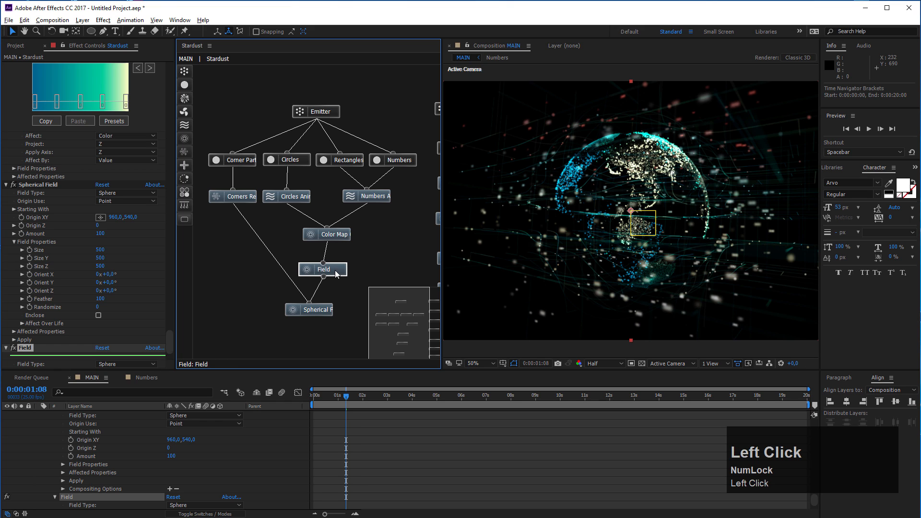
- Rename the new field as Build Up and set its Field Type to Box
left_click(28, 349)
key("Return")
type("B")
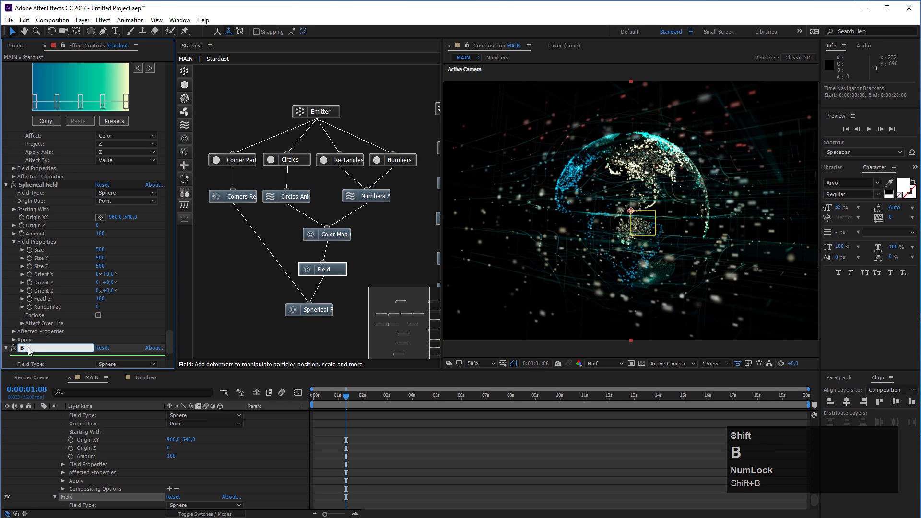
type("uild Up")
key("Return")
scroll(27, 274, "down", 3)
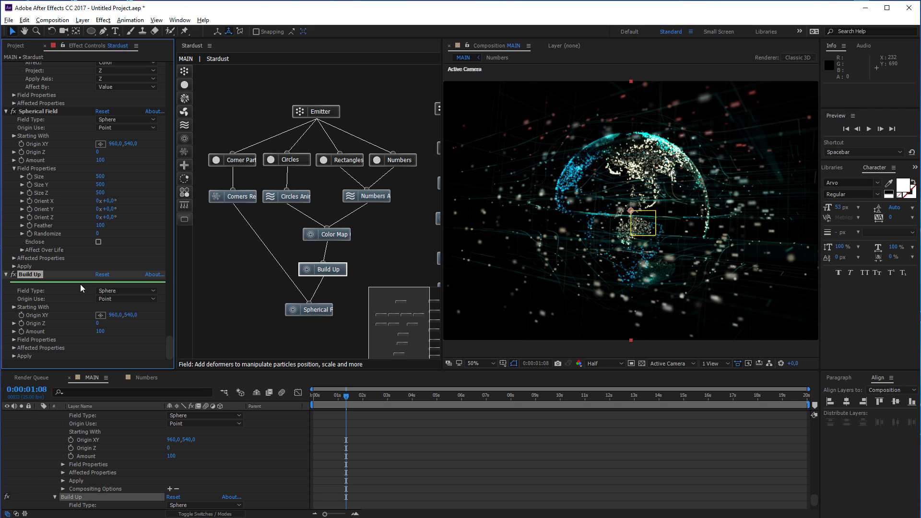
left_click(128, 290)
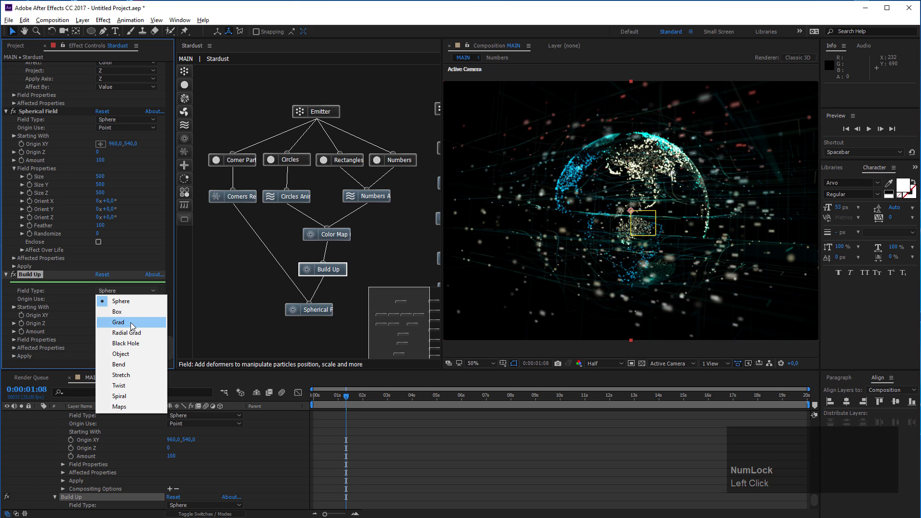
left_click(127, 312)
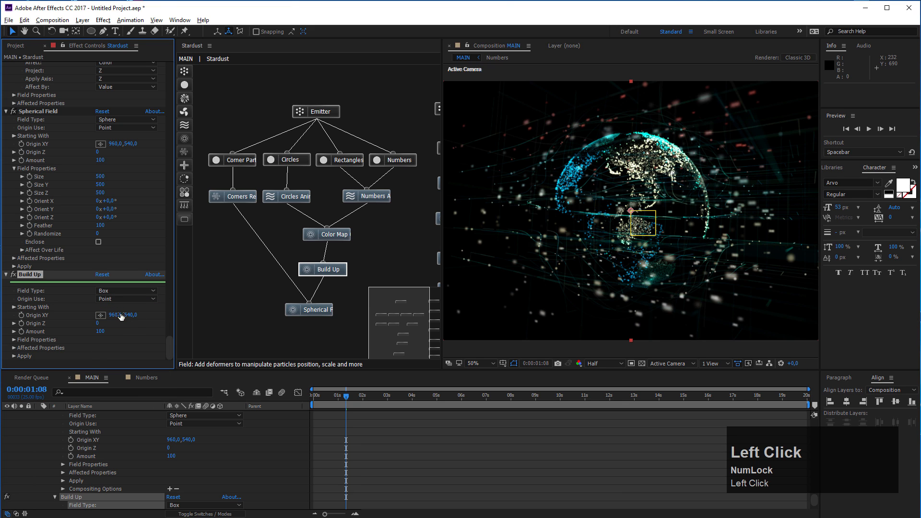
- In the Build Up field's Affected Properties, set both Position and Size to 0
scroll(82, 320, "down", 2)
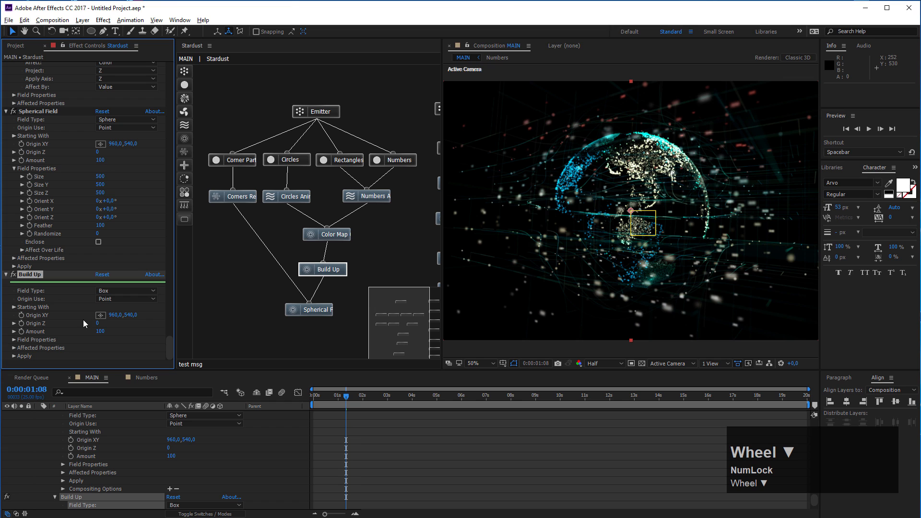
left_click(21, 344)
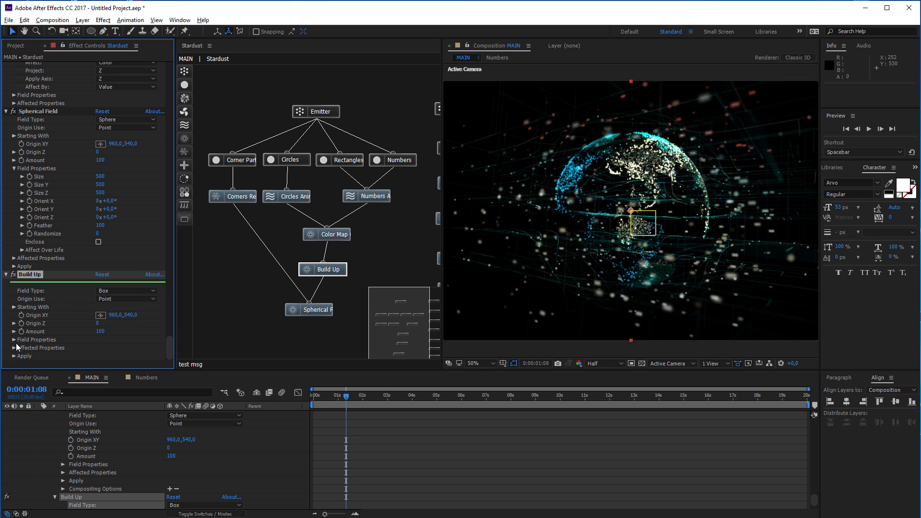
scroll(13, 352, "down", 2)
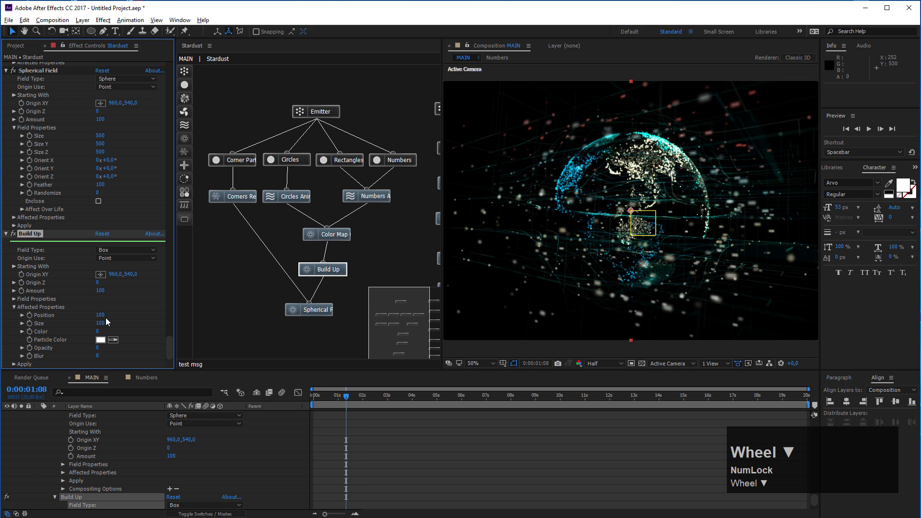
left_click(100, 315)
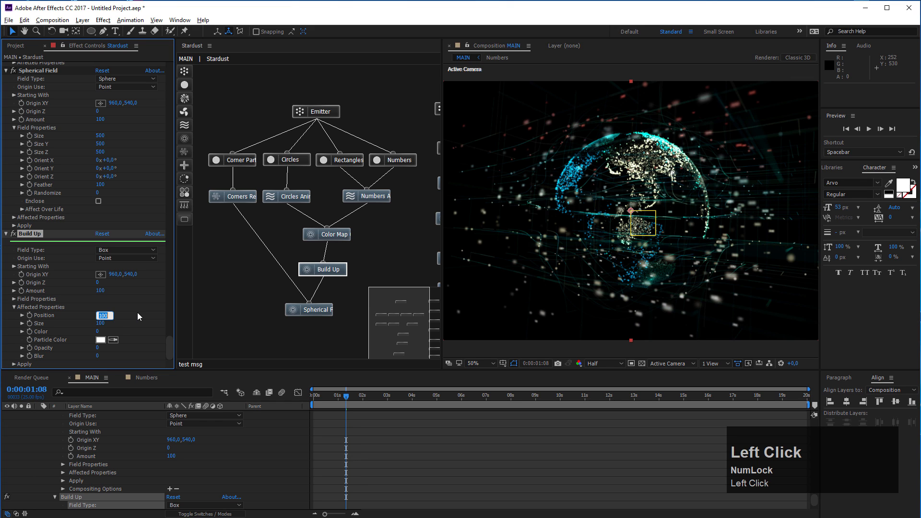
type("0")
key("Return")
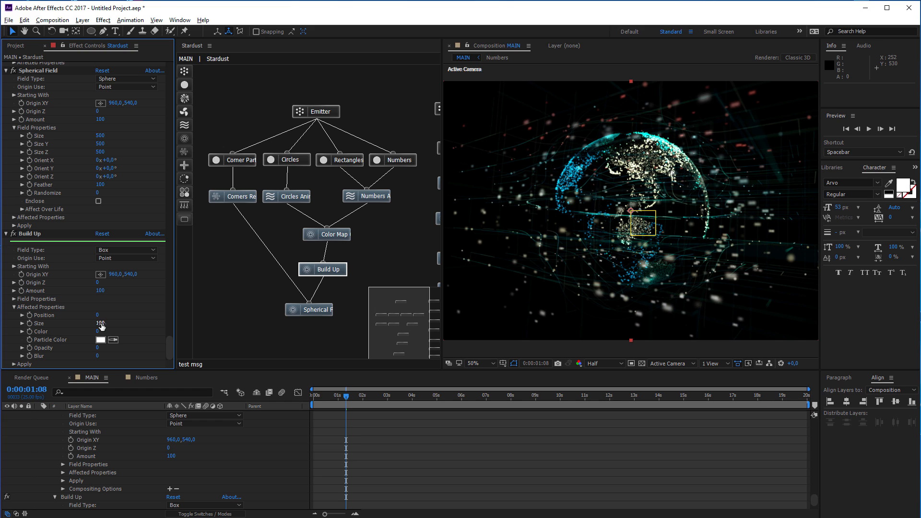
left_click(99, 323)
type("0")
key("Return")
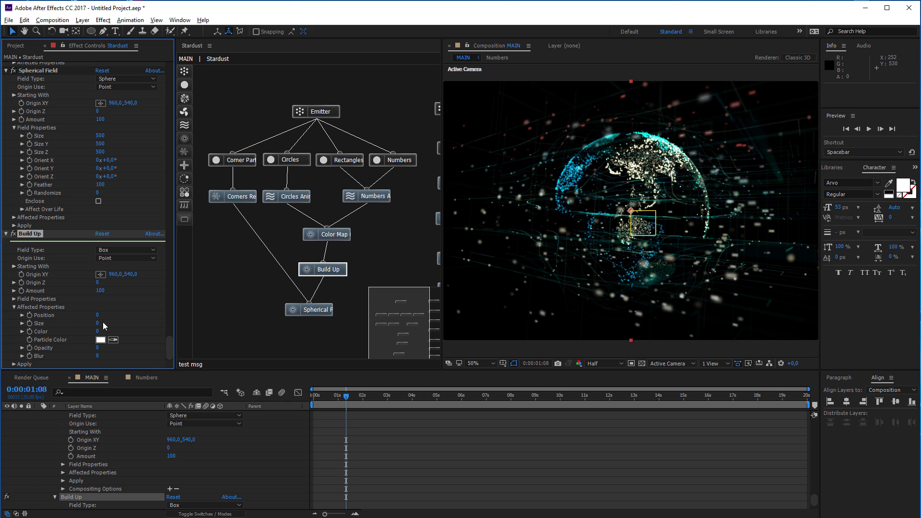
- Set the Build Up field's Feather to 0 in its Field Properties
left_click(15, 300)
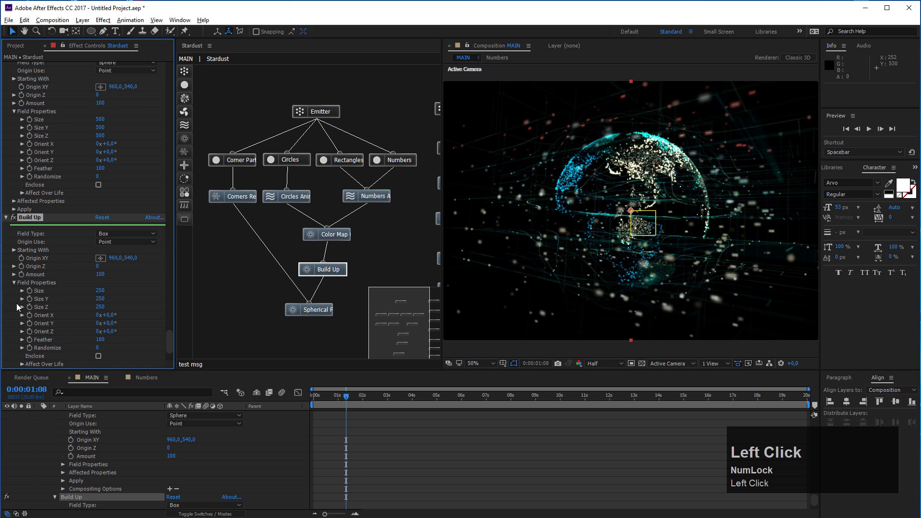
left_click(101, 340)
type("0")
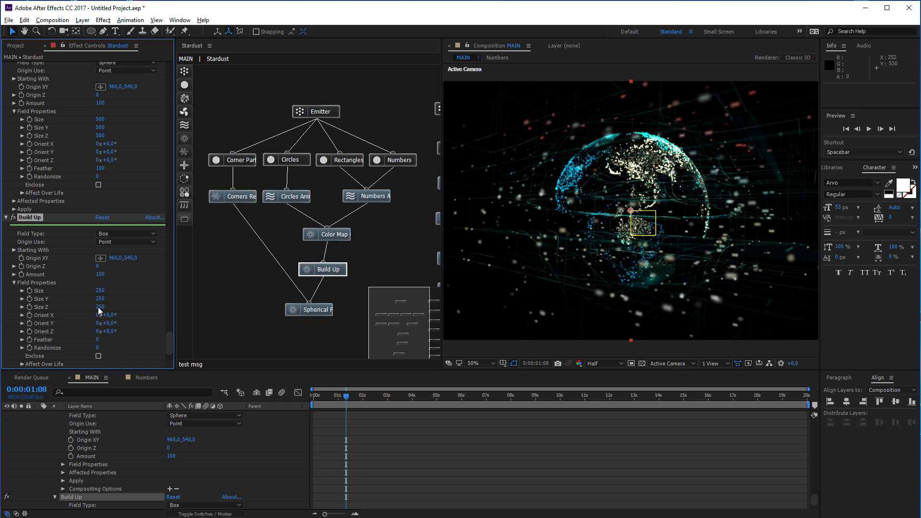
- Size the Build Up box field to 2000 for Size, 1000 for Size Y and 2000 for Size Z
left_click_drag(101, 294, 222, 295)
left_click_drag(108, 291, 250, 294)
left_click(103, 291)
type("2000")
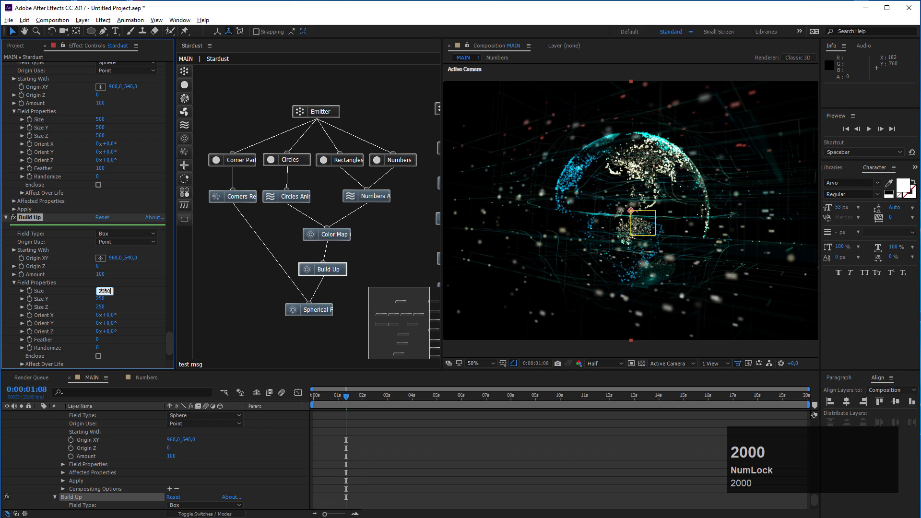
key("Tab")
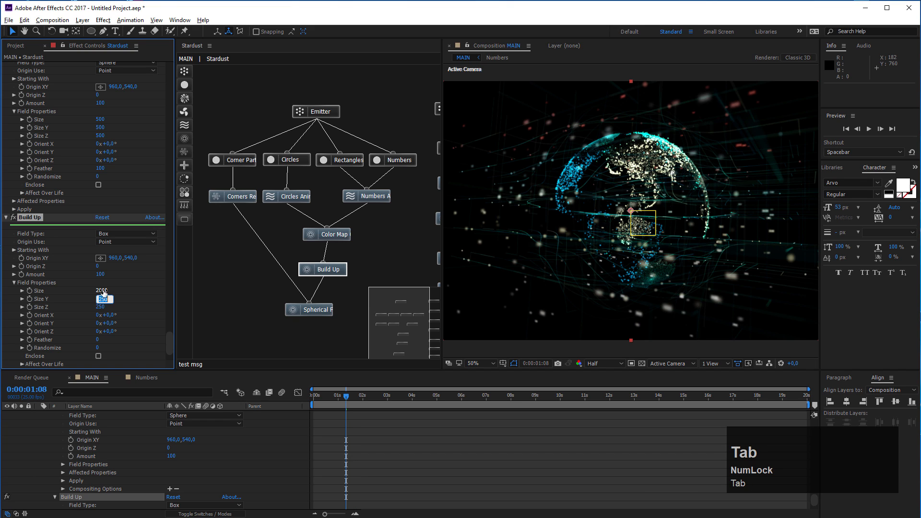
type("1000")
key("Tab")
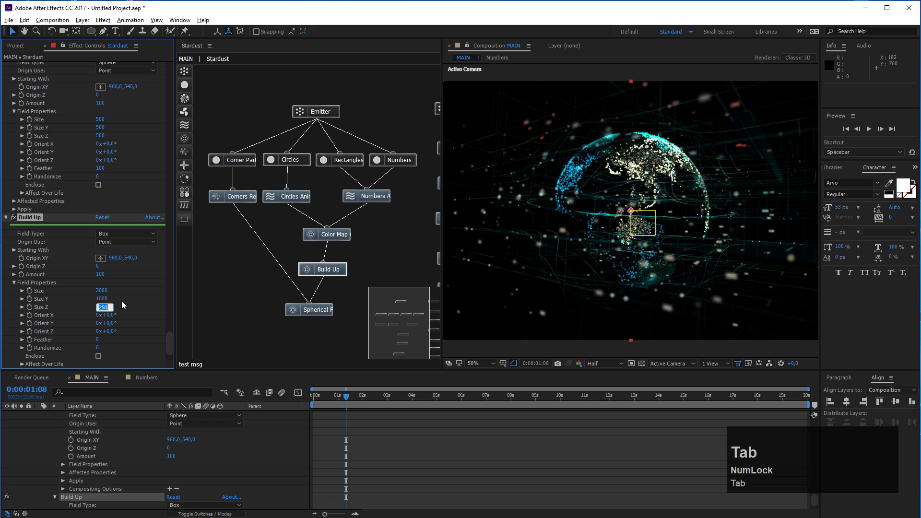
type("11")
key("BackSpace")
type("2000")
key("Return")
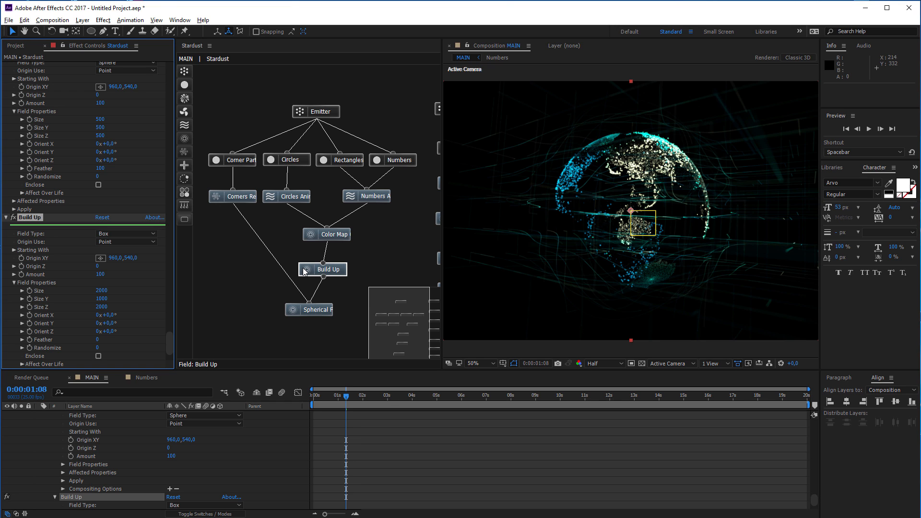
- Enable keyframing on the Build Up field's Origin XY at 0:00:00:00
scroll(132, 312, "down", 2)
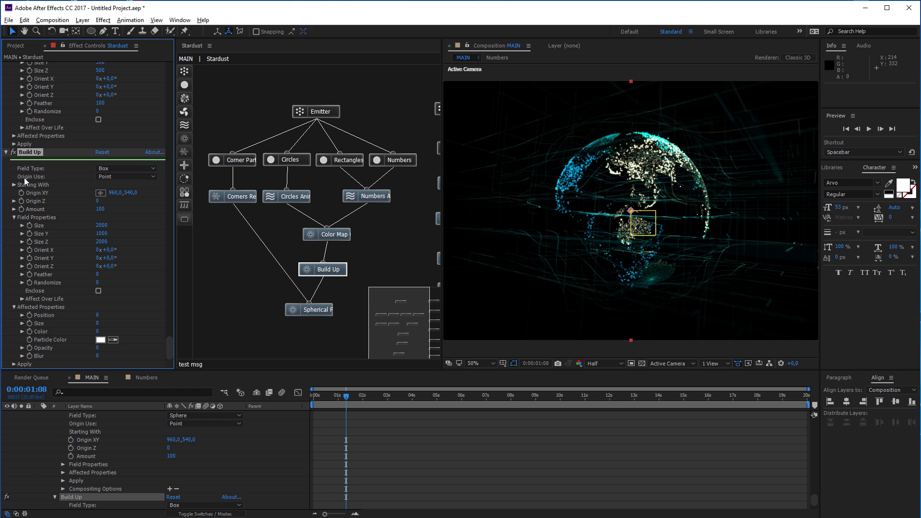
left_click_drag(321, 397, 312, 413)
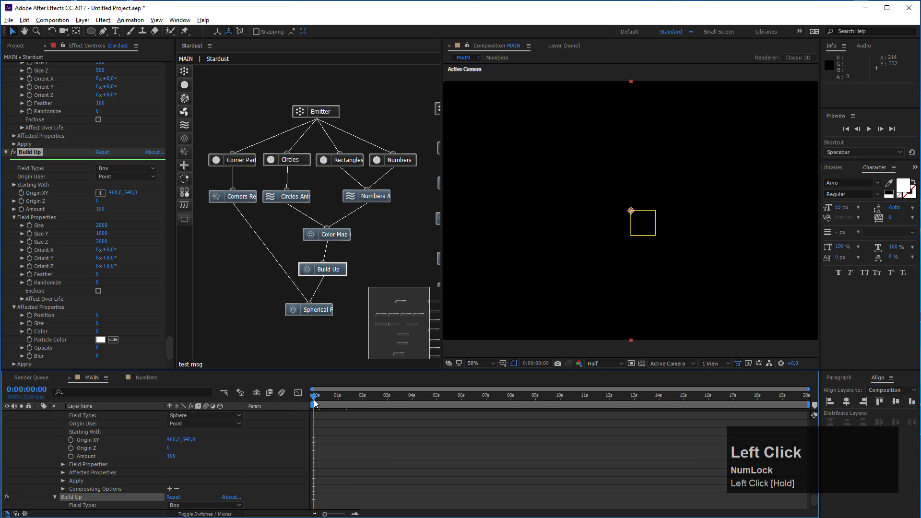
left_click(21, 193)
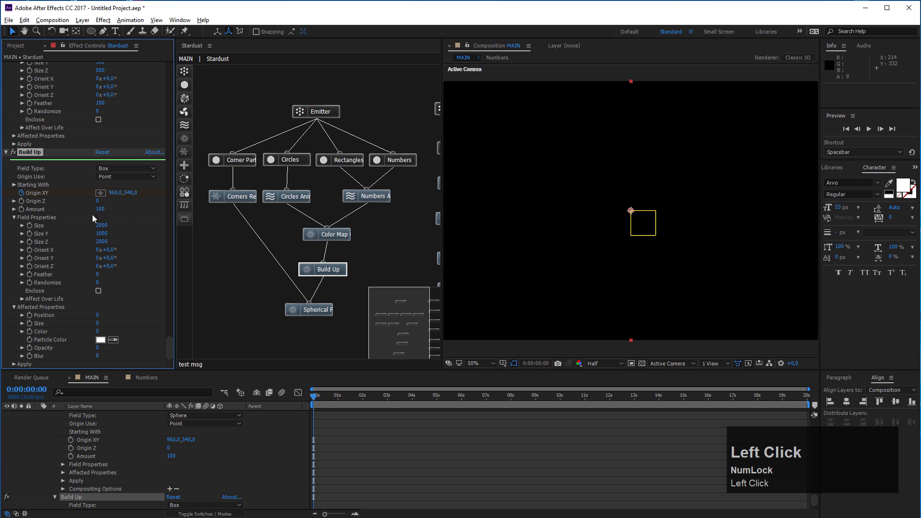
- At 0:00:03:00, raise the Build Up field's Origin XY horizontal value to about 4138 to add a second keyframe
left_click(387, 398)
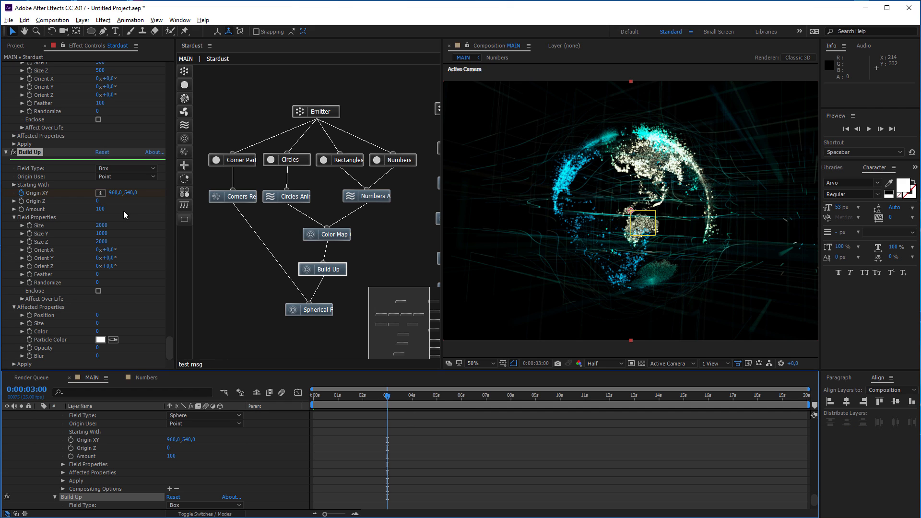
left_click_drag(111, 196, 602, 220)
left_click_drag(115, 192, 249, 203)
left_click_drag(324, 211, 326, 212)
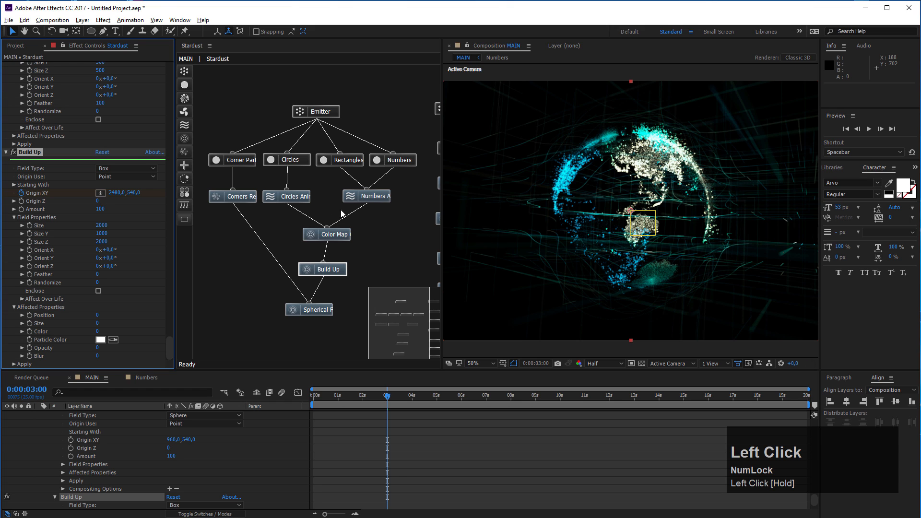
left_click_drag(117, 192, 335, 197)
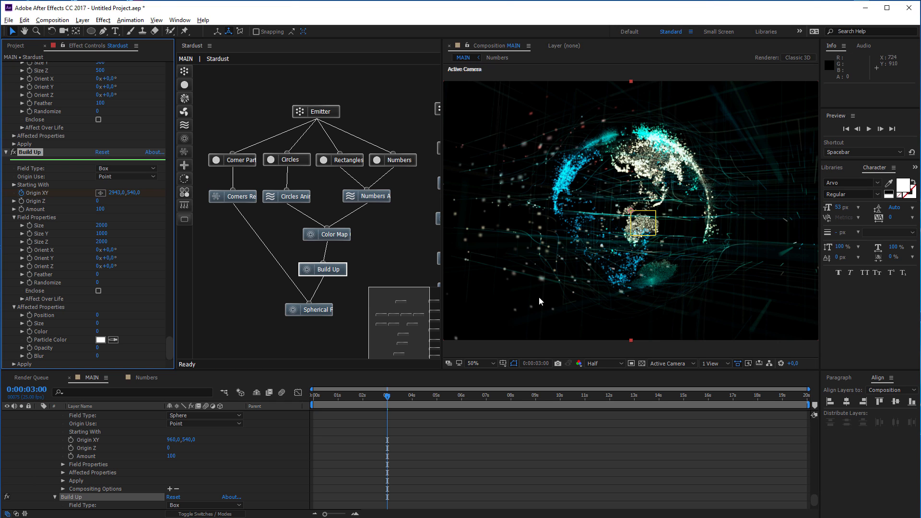
left_click_drag(118, 194, 184, 206)
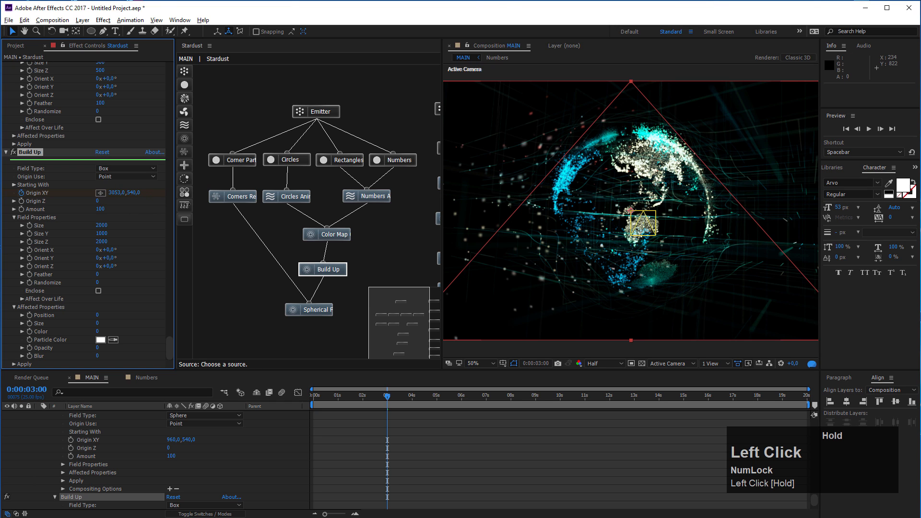
left_click_drag(247, 210, 256, 211)
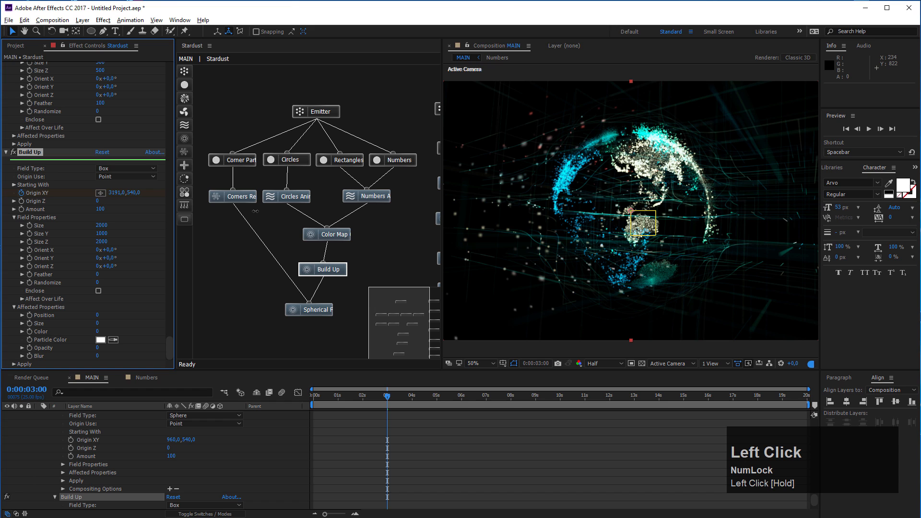
left_click_drag(117, 193, 386, 205)
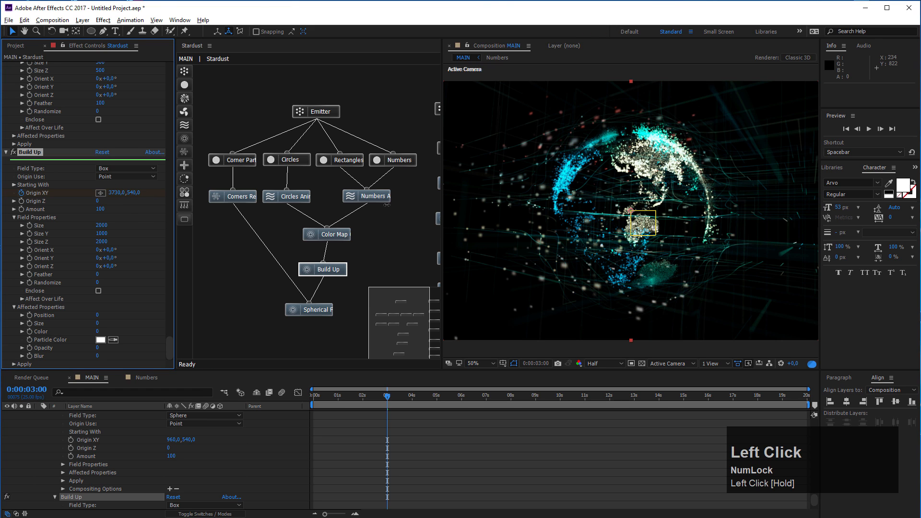
left_click_drag(117, 194, 241, 196)
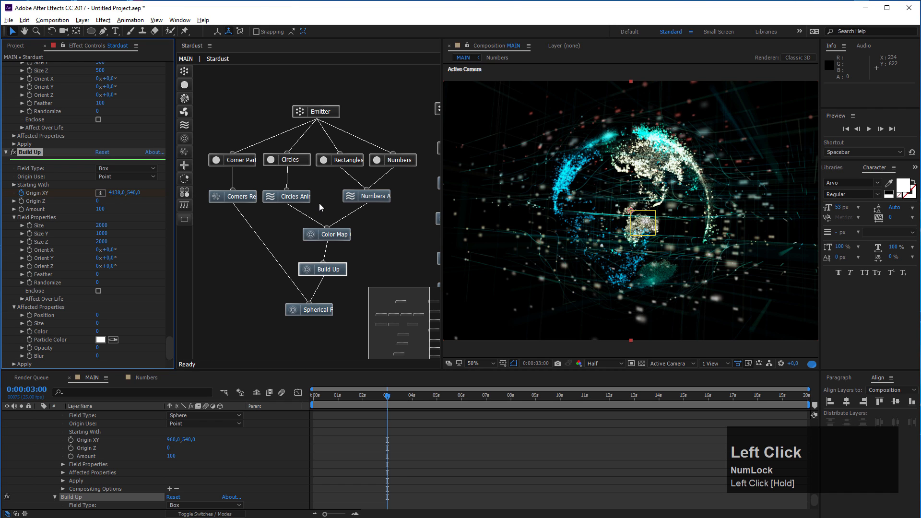
- Set the Origin XY horizontal value to 400 and reveal the Stardust layer's keyframed properties in the timeline
left_click(116, 193)
type("400")
key("Return")
key("u")
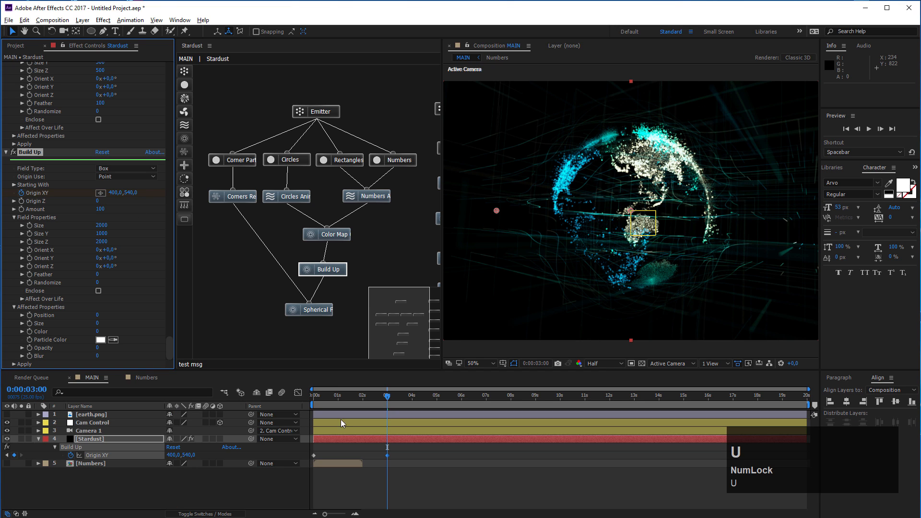
- Apply Easy Ease to both Origin XY keyframes of the Build Up field
left_click_drag(401, 456, 312, 454)
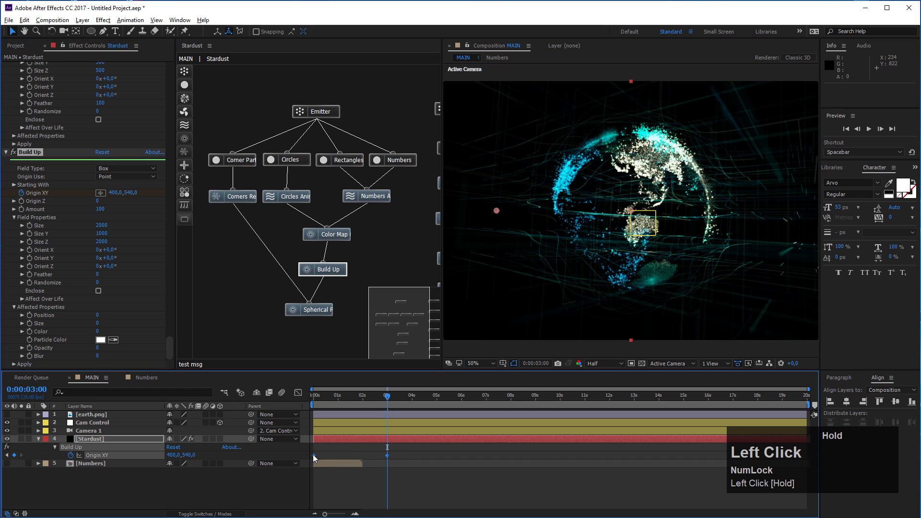
key("F9")
left_click_drag(364, 395, 385, 402)
left_click(396, 459)
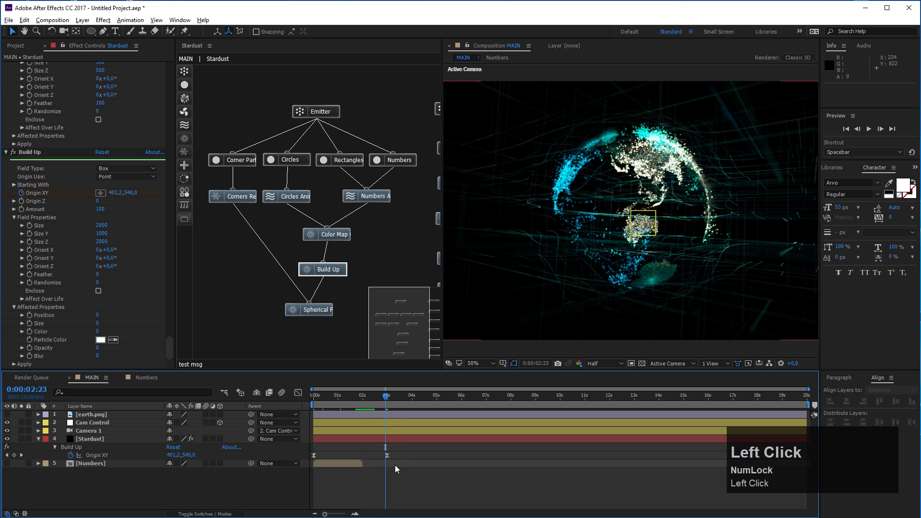
- Set the Build Up field's Origin XY horizontal value to 4000 at the 0:00:03:00 keyframe and preview the build-up
left_click(388, 455)
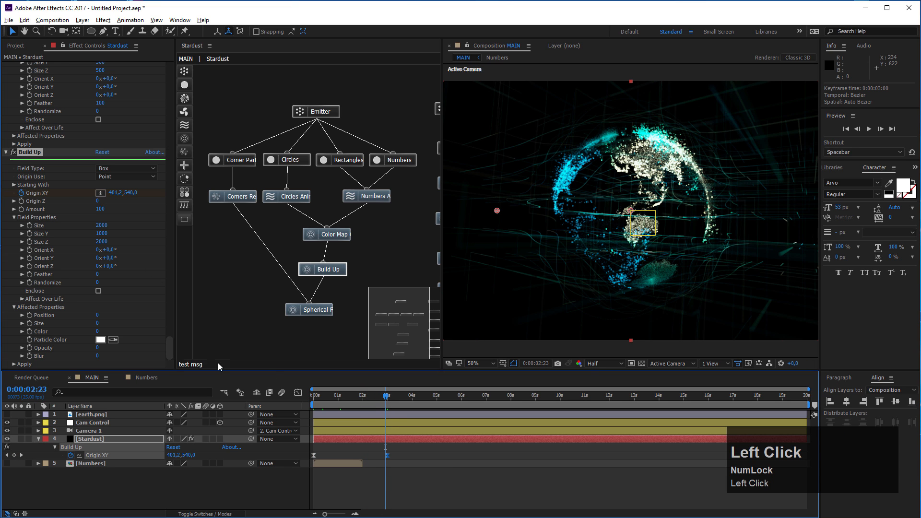
left_click(21, 456)
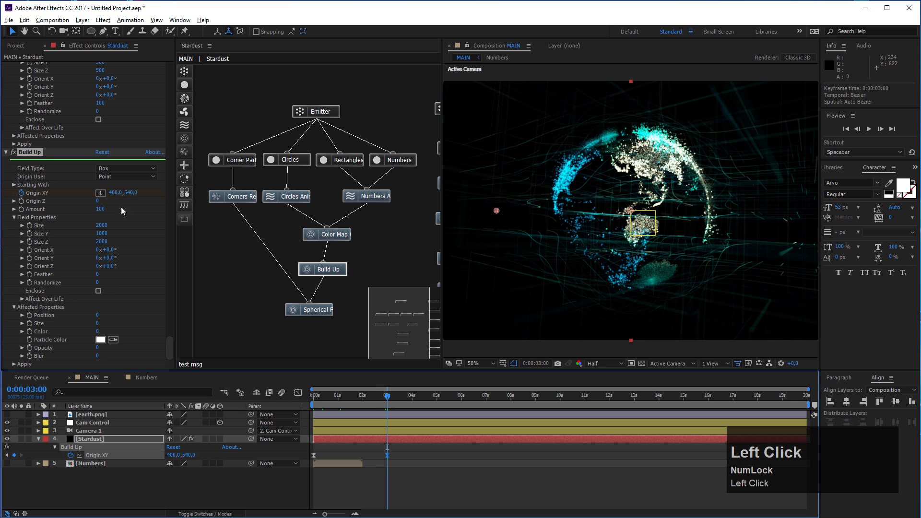
left_click(116, 192)
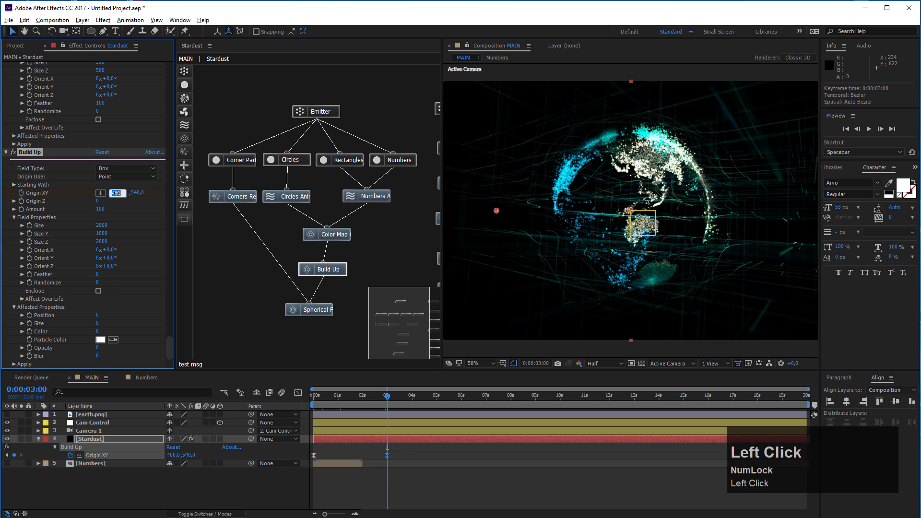
type("400")
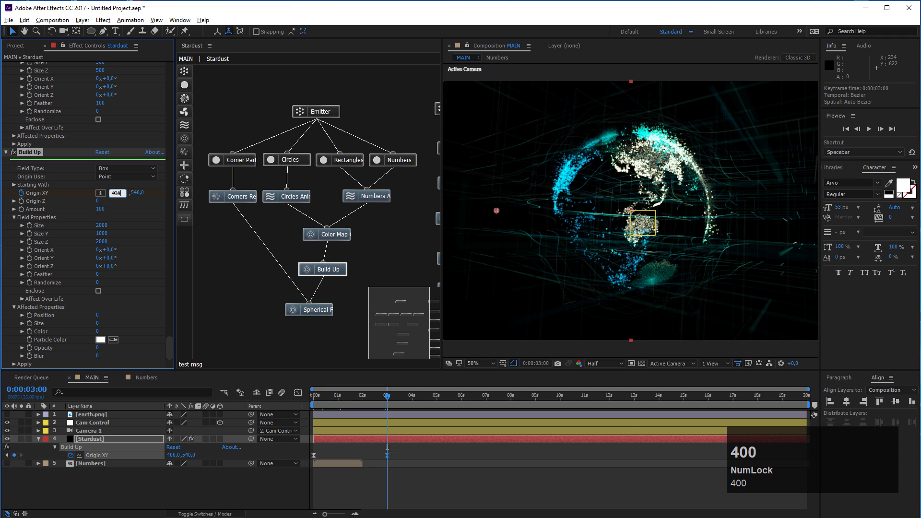
type("0")
left_click(419, 494)
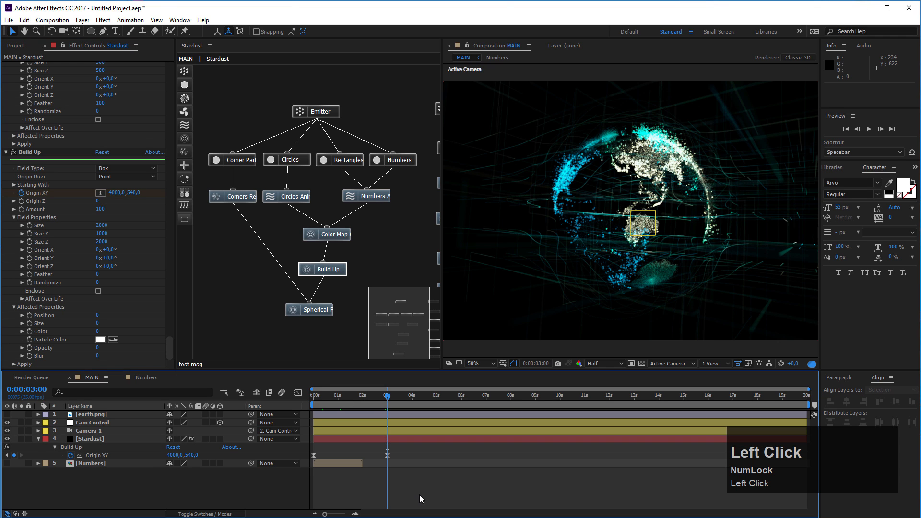
left_click_drag(364, 398, 286, 402)
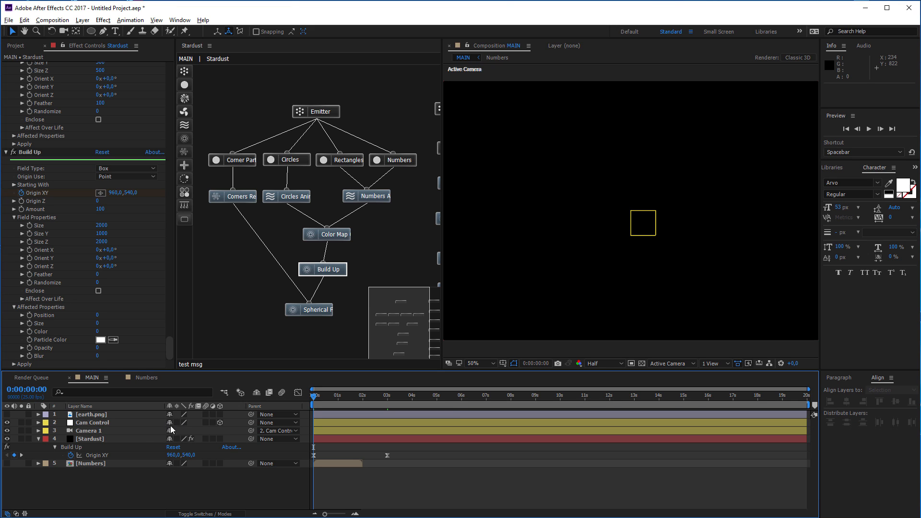
key("space")
left_click_drag(360, 399, 364, 399)
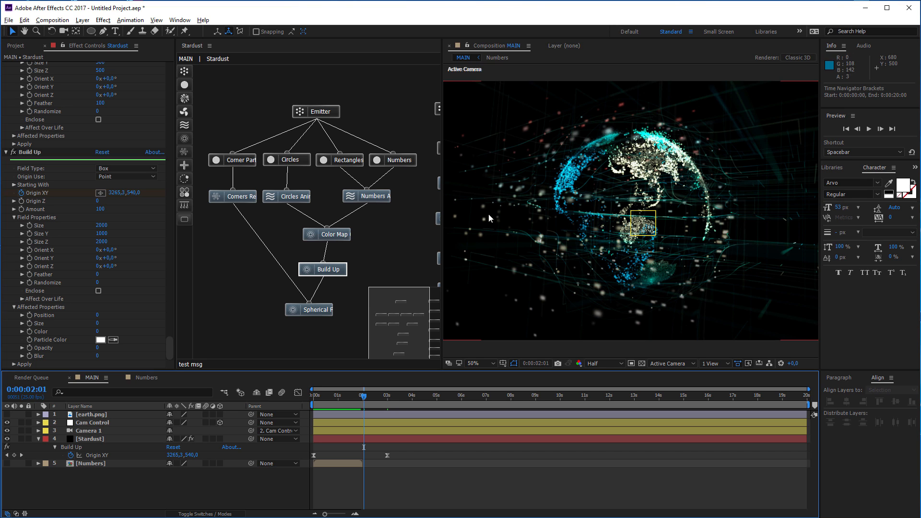
- Soften the Build Up field by setting its Feather to 50
left_click(29, 152)
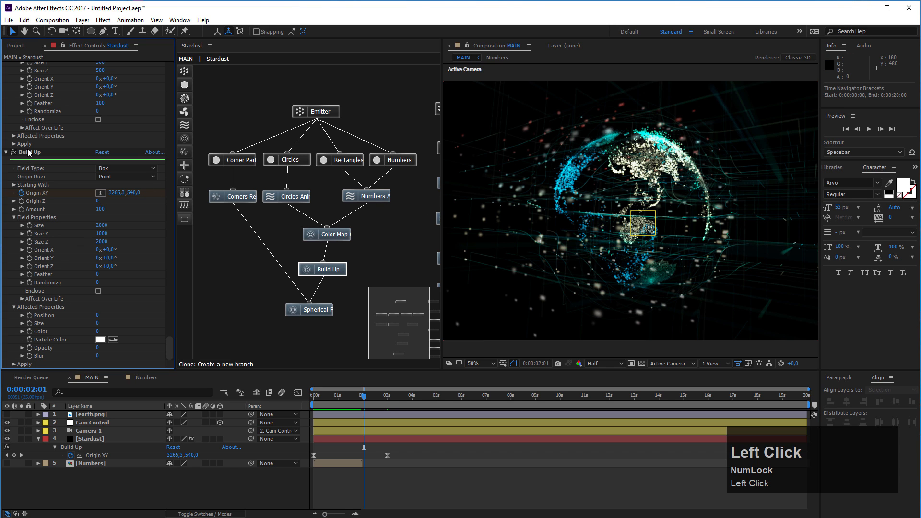
left_click(96, 276)
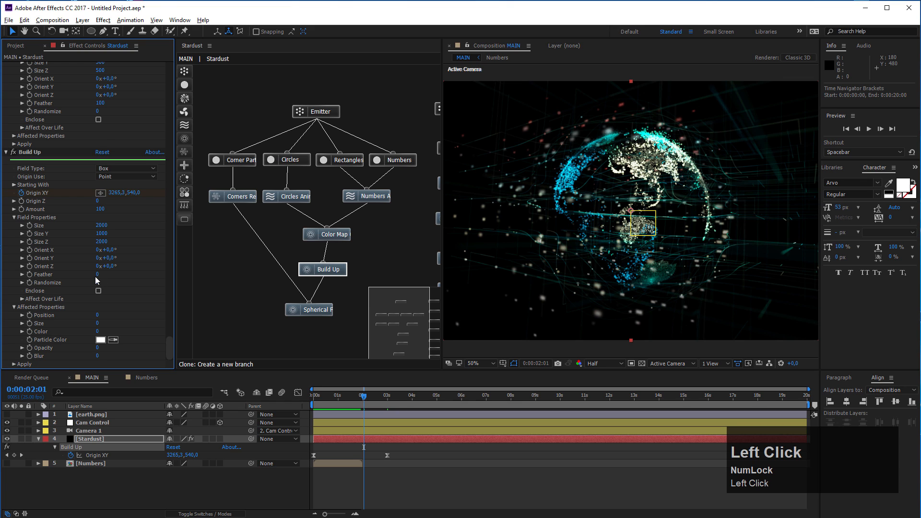
type("50")
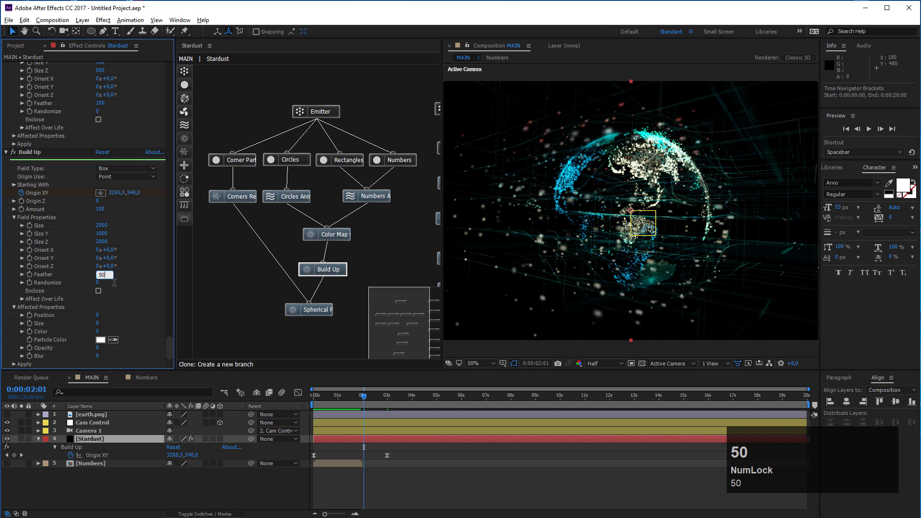
key("Return")
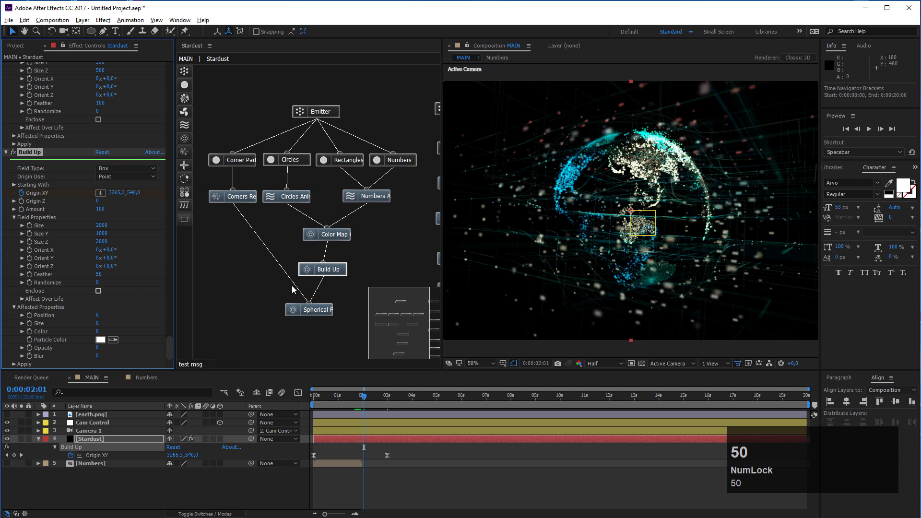
mouse_move(320, 403)
left_mouse_down()
mouse_move(349, 401)
mouse_move(291, 407)
mouse_move(332, 397)
left_mouse_up()
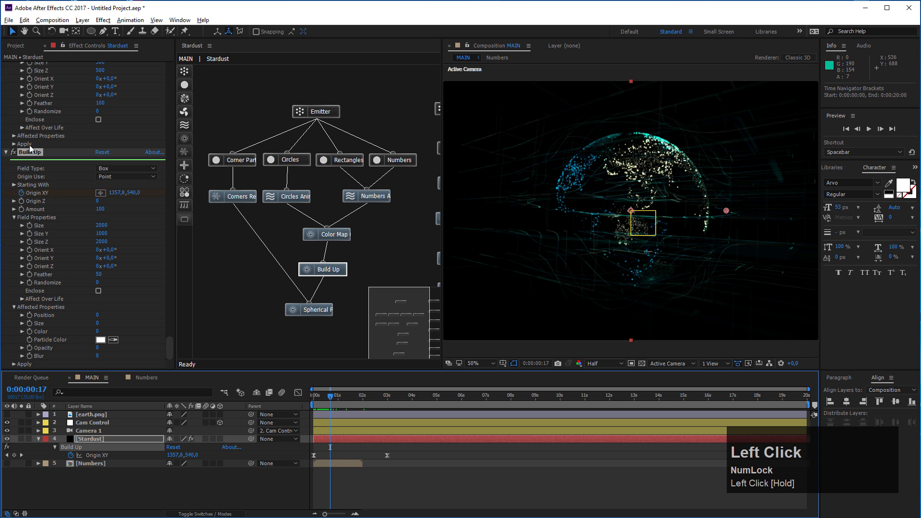
- Resize the Build Up box field to 1200 for Size and 1500 for Size Z
left_click(102, 225)
type("1500")
key("Return")
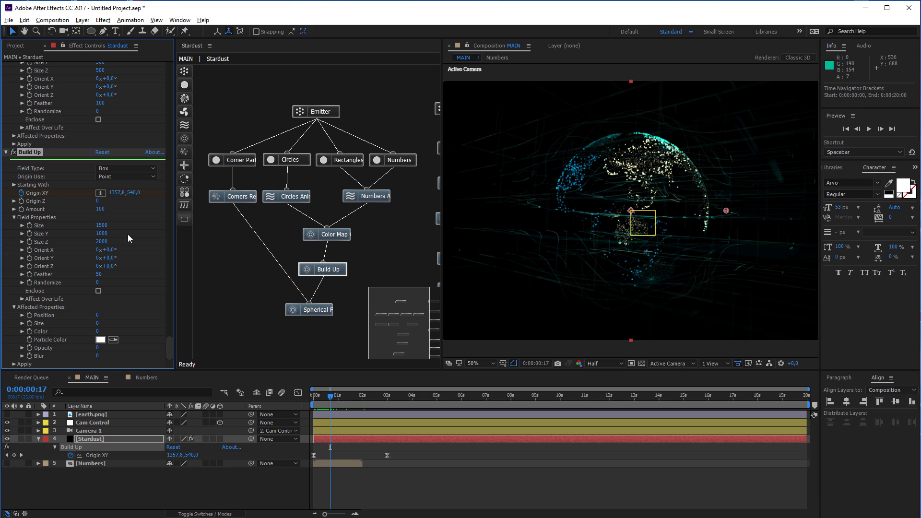
left_click(106, 243)
type("1500")
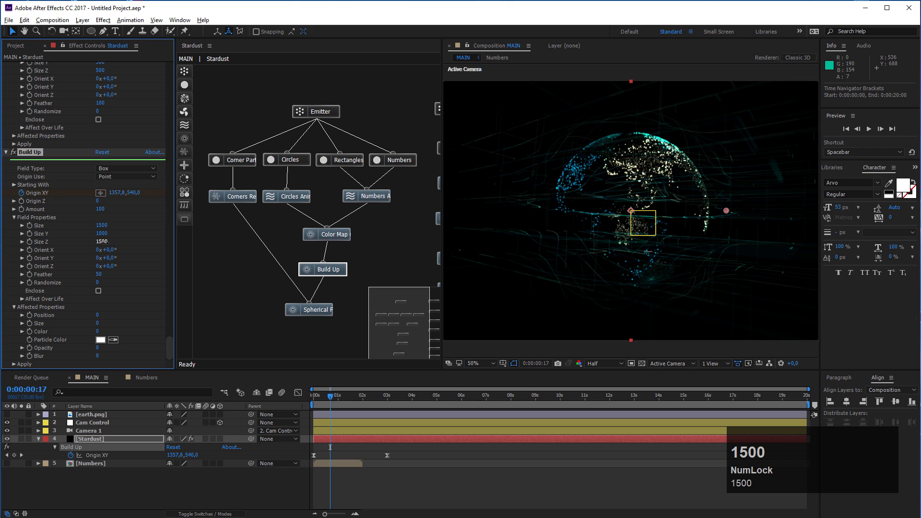
key("Return")
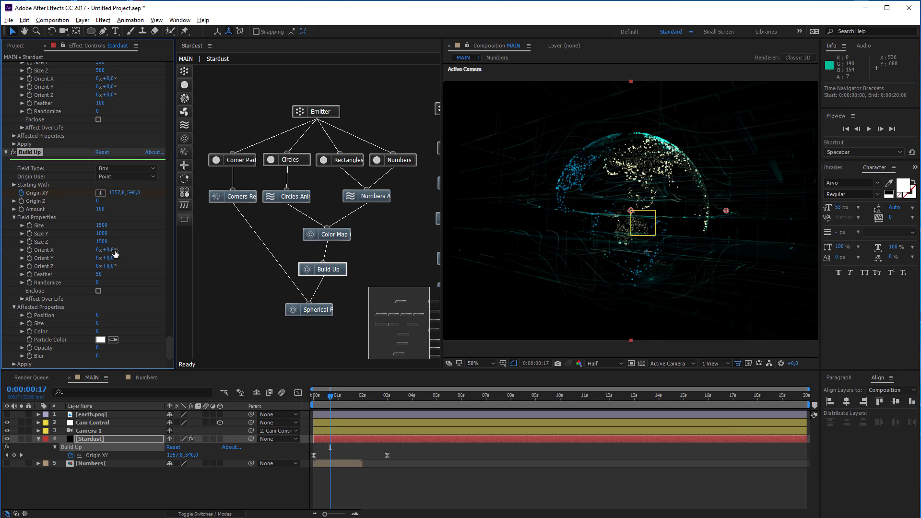
left_click(106, 225)
type("1")
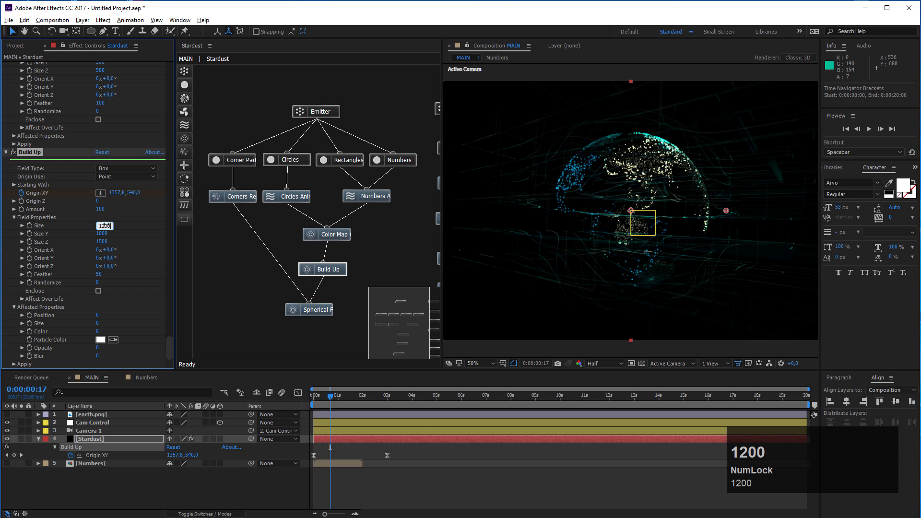
key("Return")
- At the 0:00:03:00 keyframe, try Origin XY horizontal values of 3000 and 2000, and settle on 2500
left_click_drag(332, 397, 387, 403)
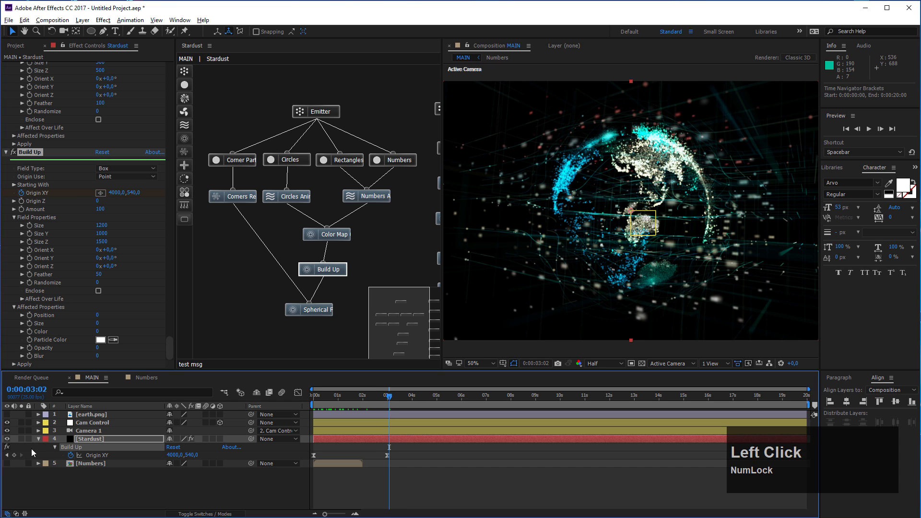
left_click(11, 456)
left_click(174, 454)
left_click(8, 455)
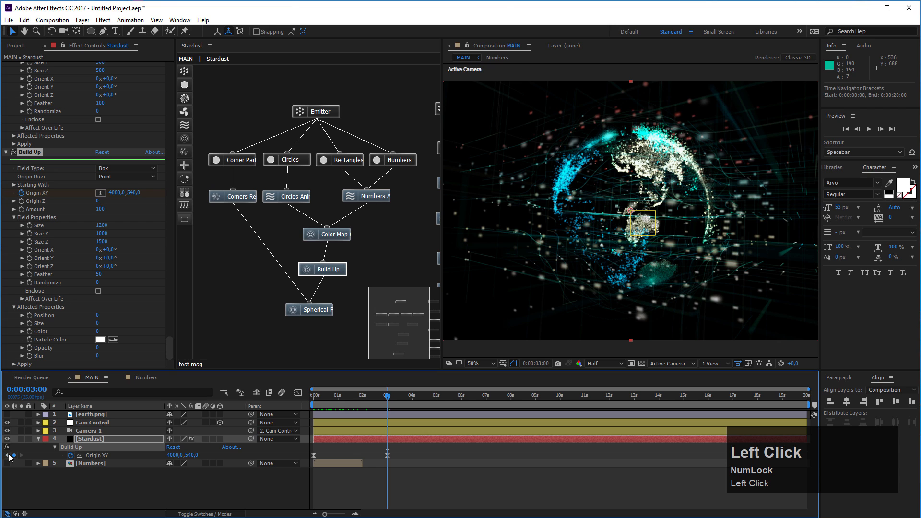
type("3")
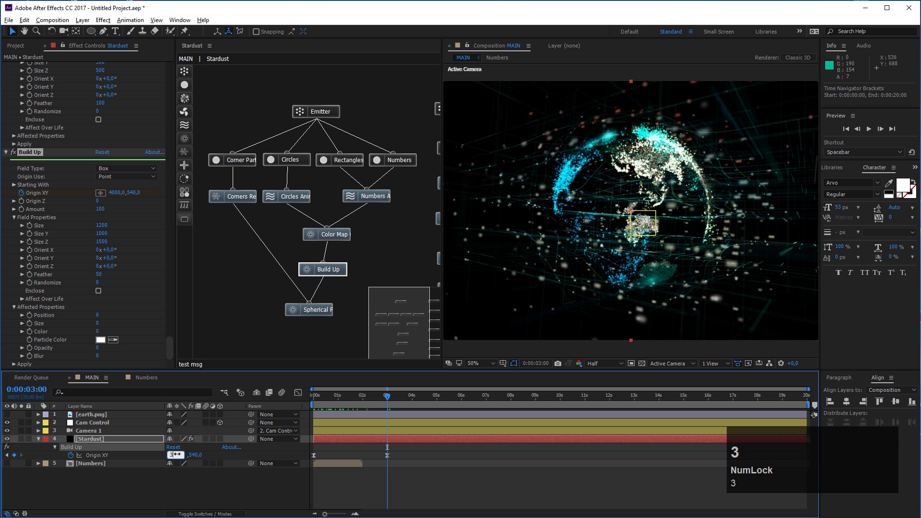
key("Return")
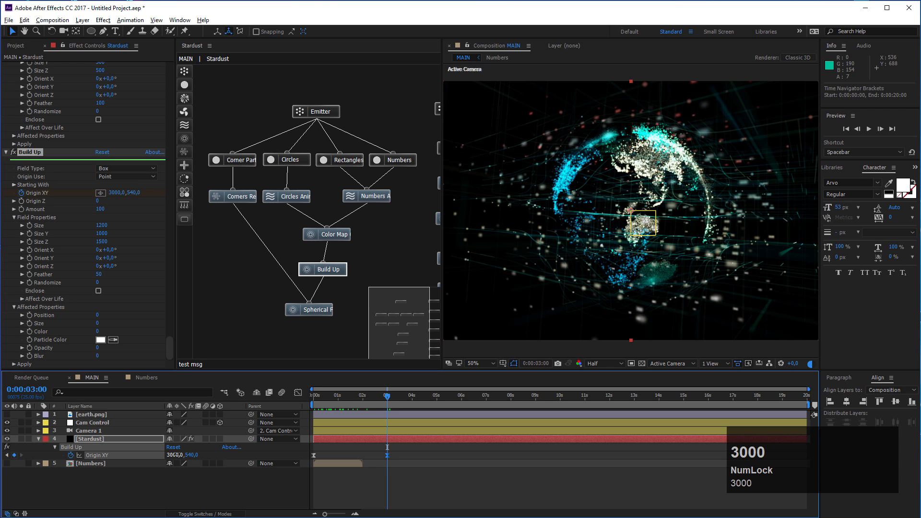
left_click(173, 454)
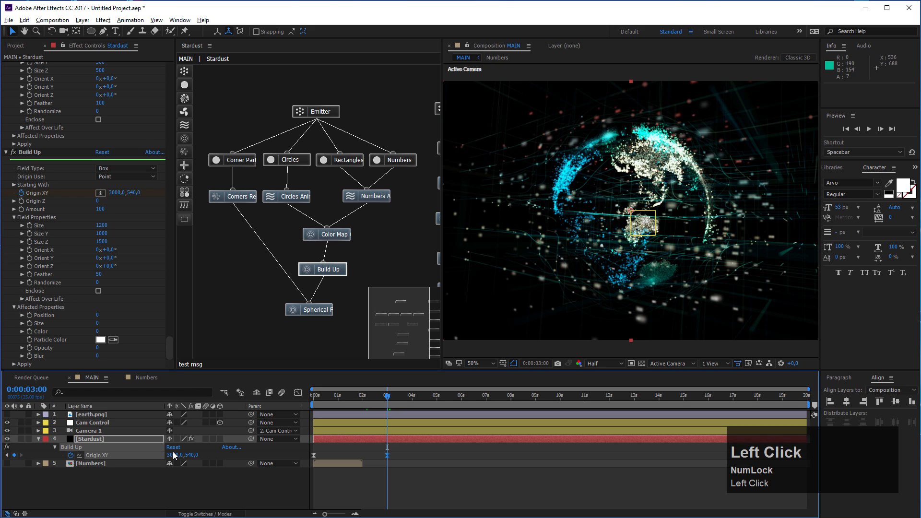
type("2000")
key("Return")
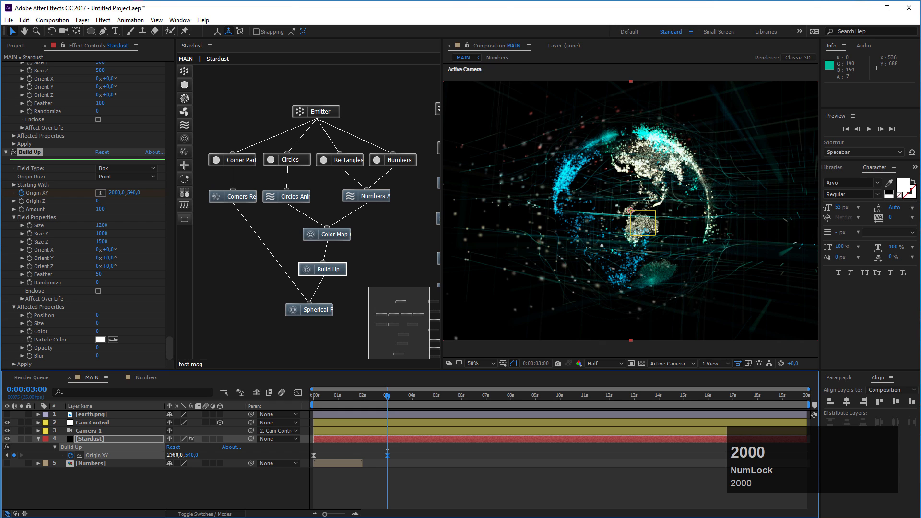
left_click(172, 455)
type("2500")
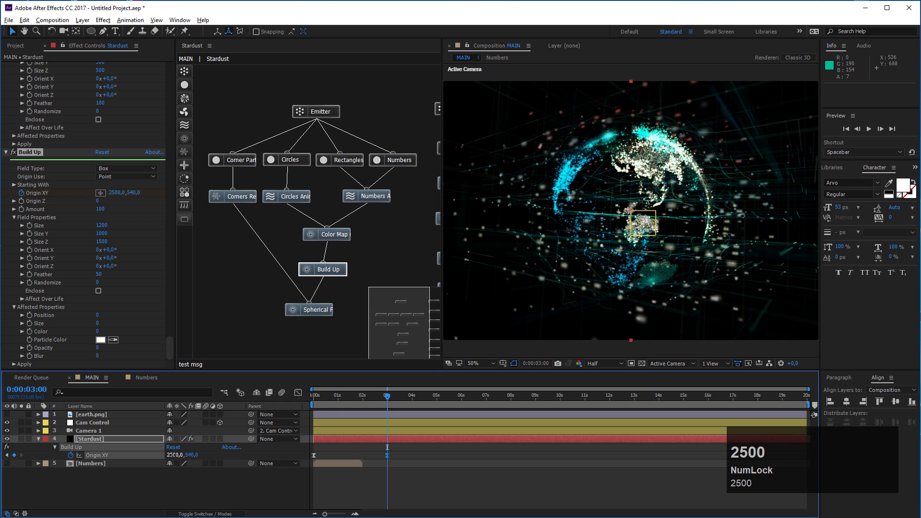
- Scrub from the start of the timeline and preview the build-up animation through 0:00:03:24
left_click_drag(375, 404, 316, 406)
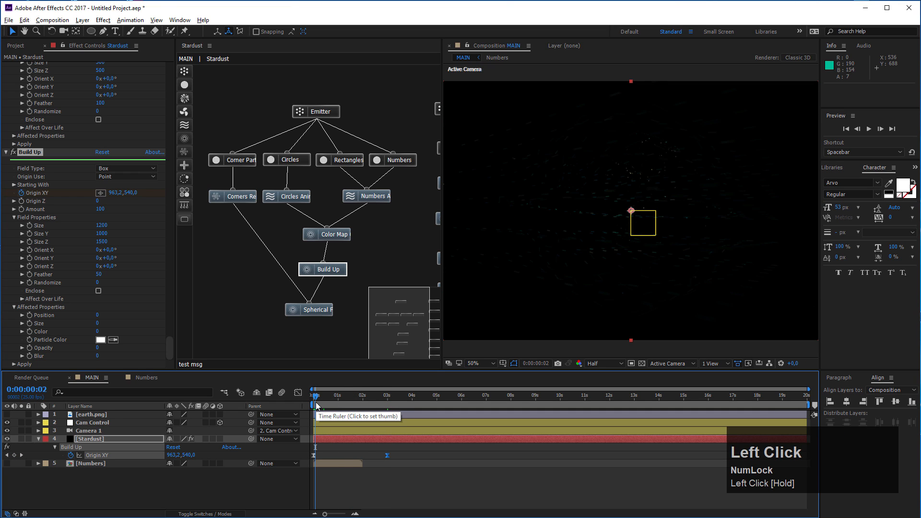
left_click_drag(316, 405, 411, 399)
key("space")
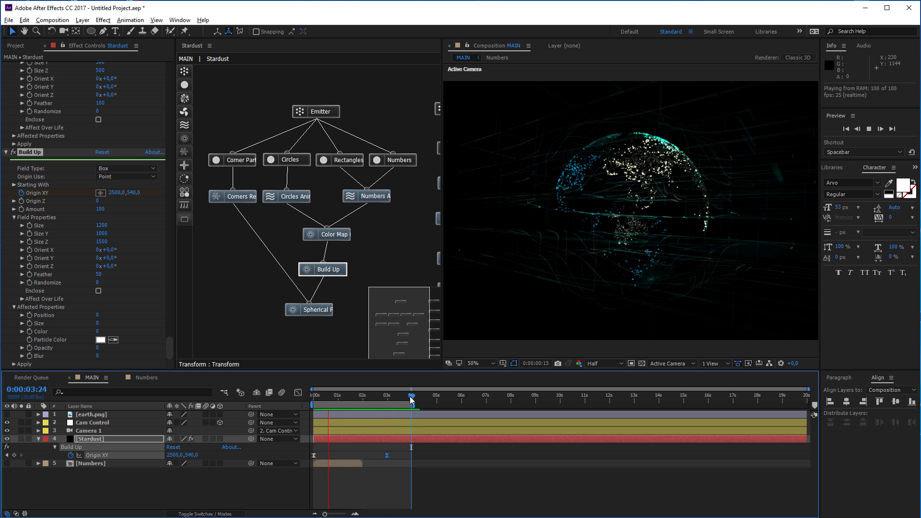
- At 0:00:02:11, adjust the Cam Control null's Y rotation to view the globe from a different side
left_click(443, 471)
left_click(375, 396)
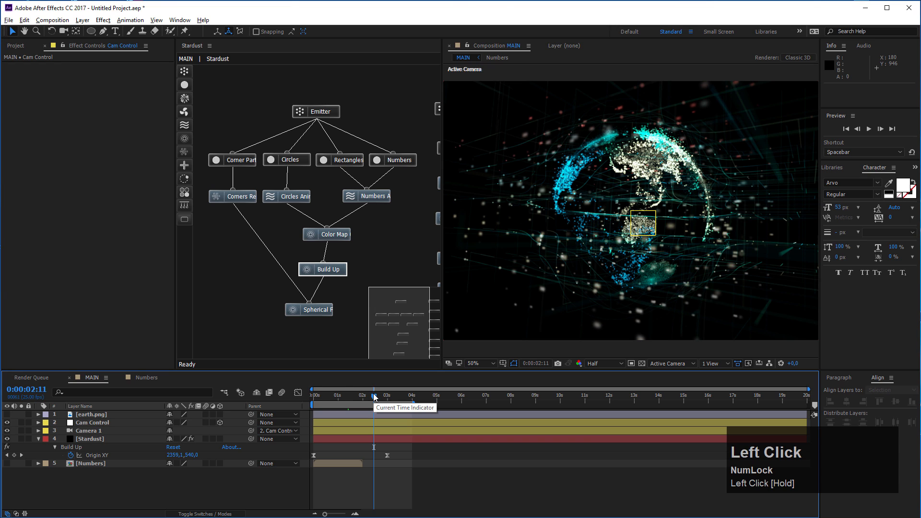
left_click(101, 424)
key("r")
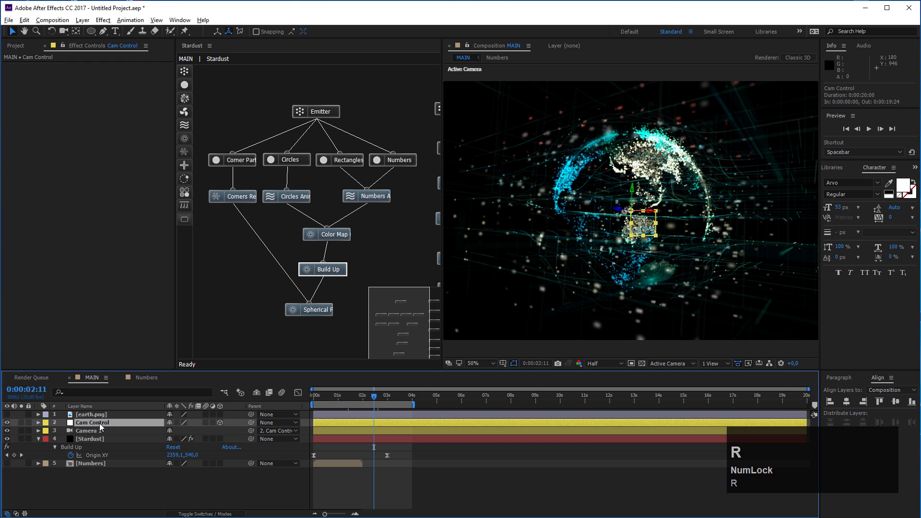
left_click_drag(180, 447, 223, 449)
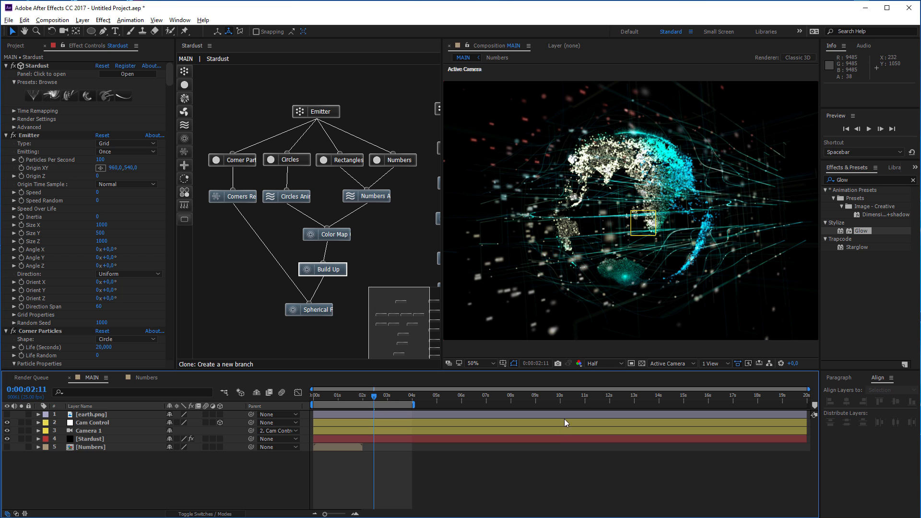
- Set the composition preview to Full resolution, check the particles up close, and enlarge the composition viewer
left_click(604, 363)
left_click(606, 387)
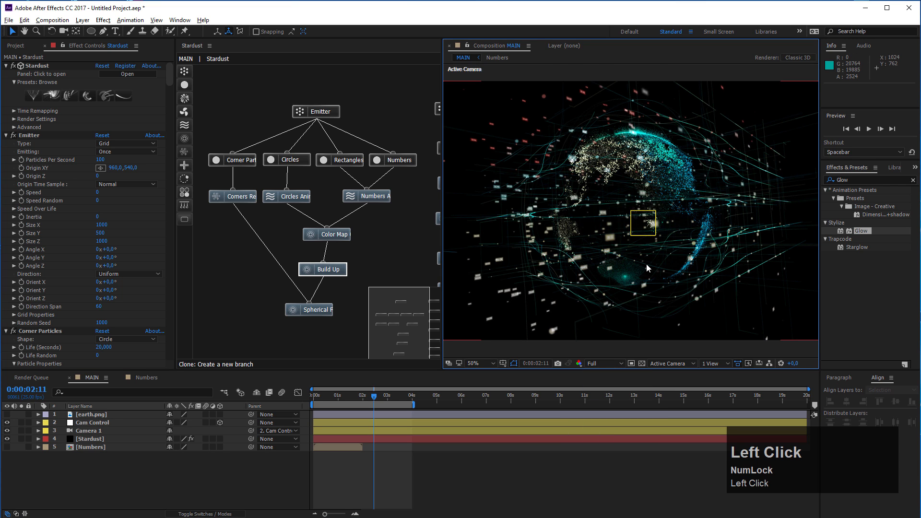
scroll(646, 264, "up", 2)
scroll(646, 267, "down", 2)
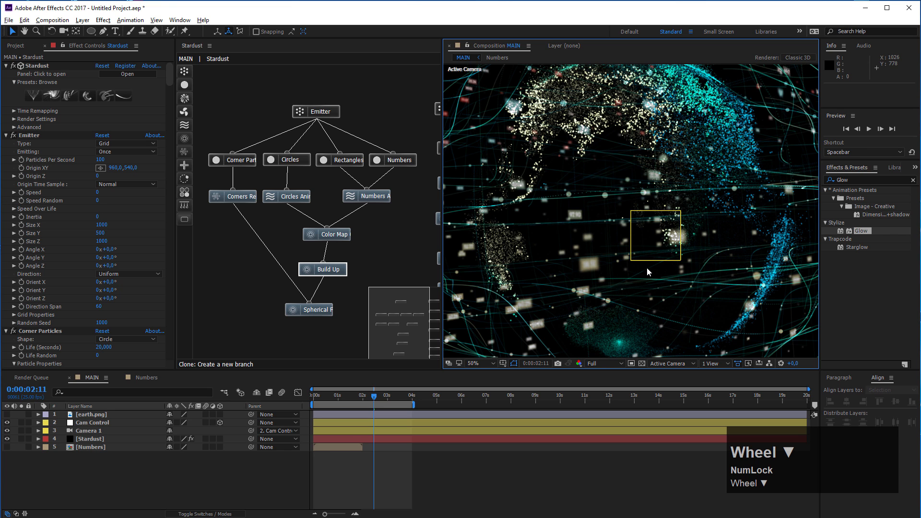
left_click_drag(444, 178, 222, 159)
- Add a new adjustment layer above all layers and name it Glow
left_click(84, 20)
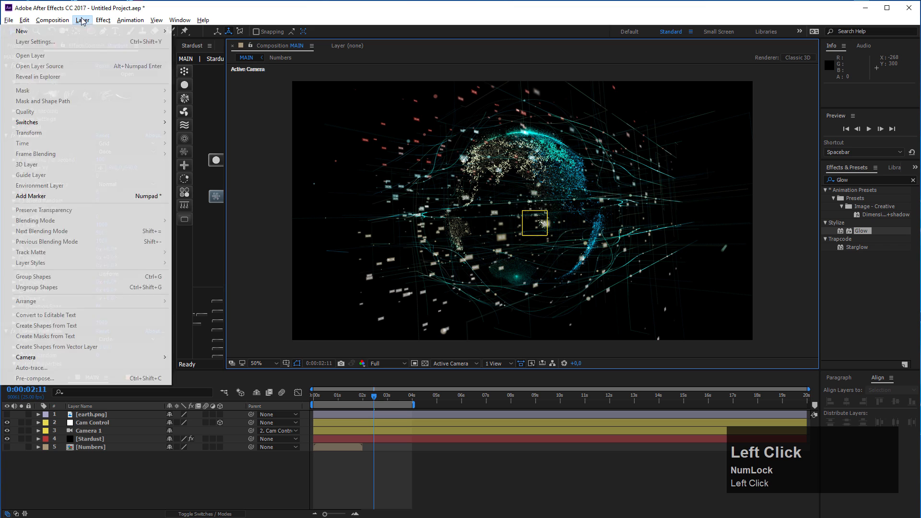
left_click(86, 19)
left_click(83, 20)
mouse_move(91, 27)
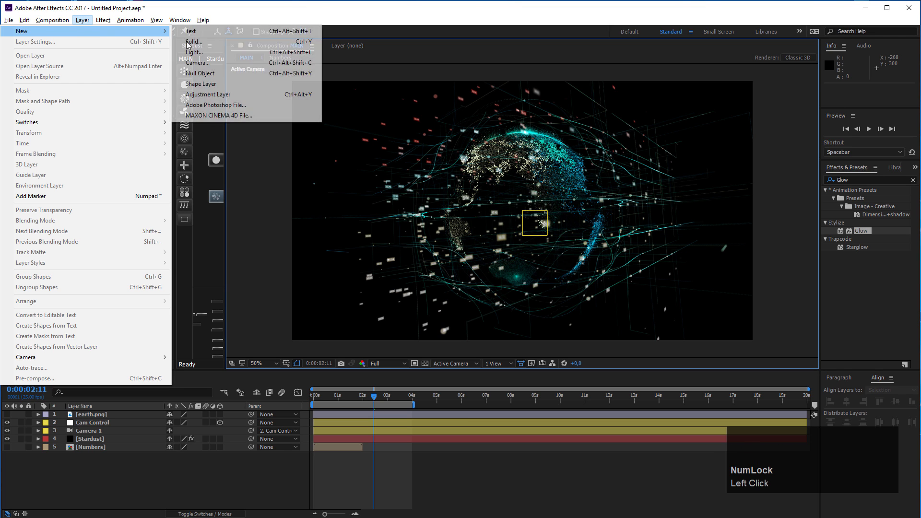
left_click(207, 94)
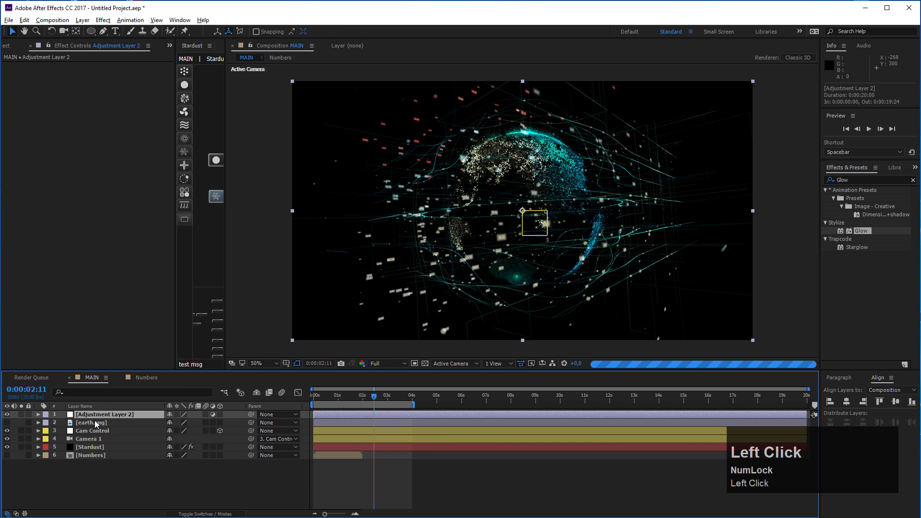
key("Return")
type("Glow")
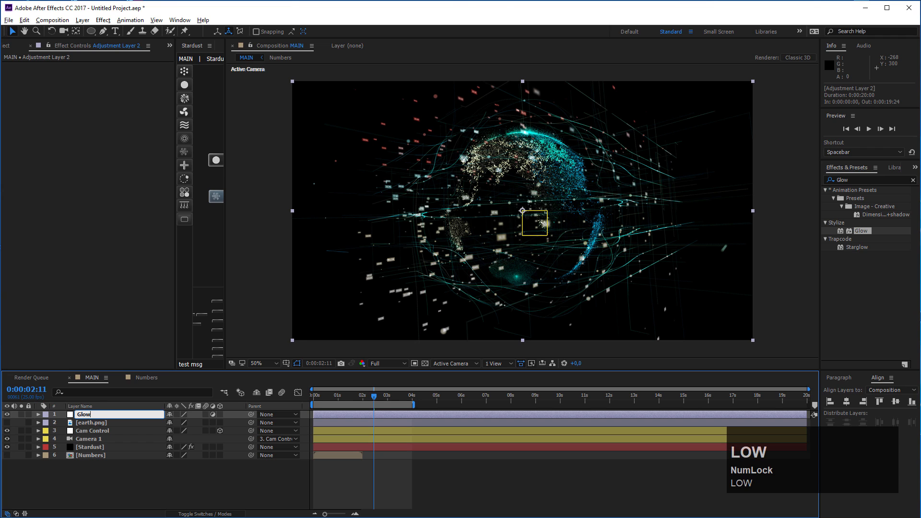
left_click(115, 498)
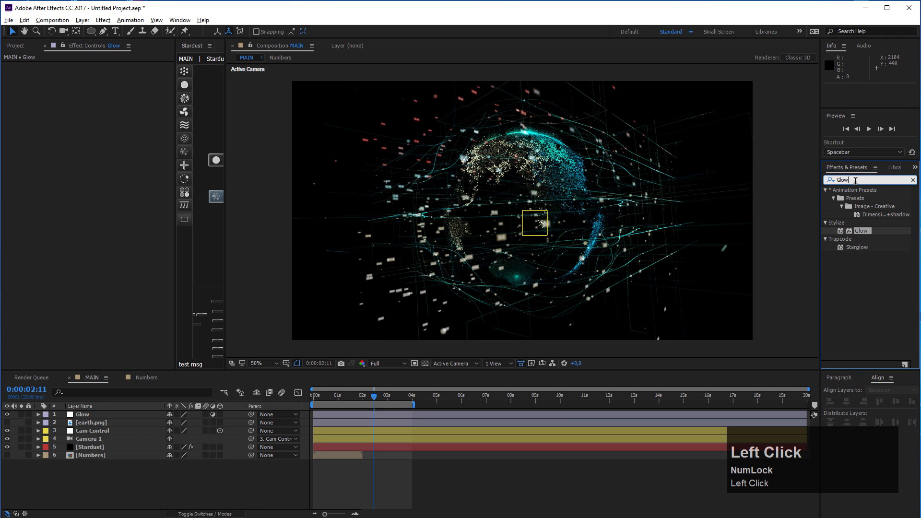
- Apply the Glow effect to the Glow adjustment layer and set its Glow Radius to 200
left_click_drag(861, 231, 82, 414)
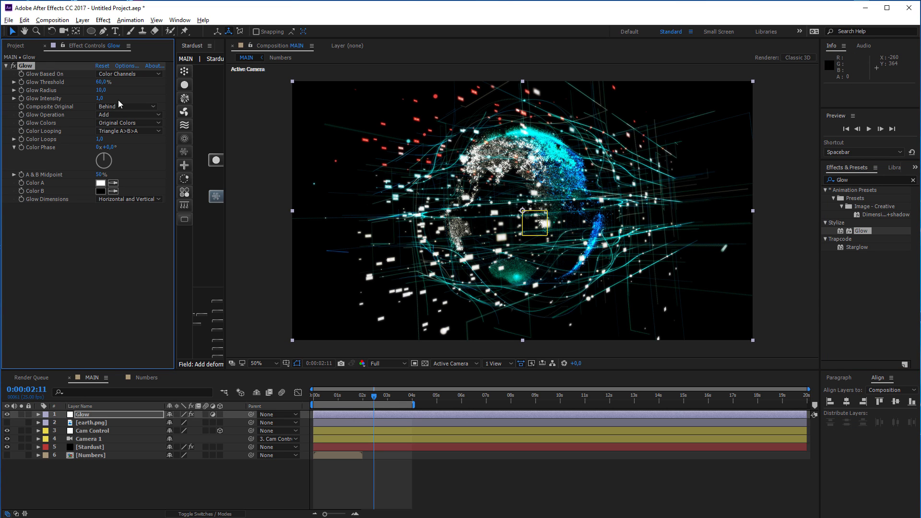
left_click(101, 90)
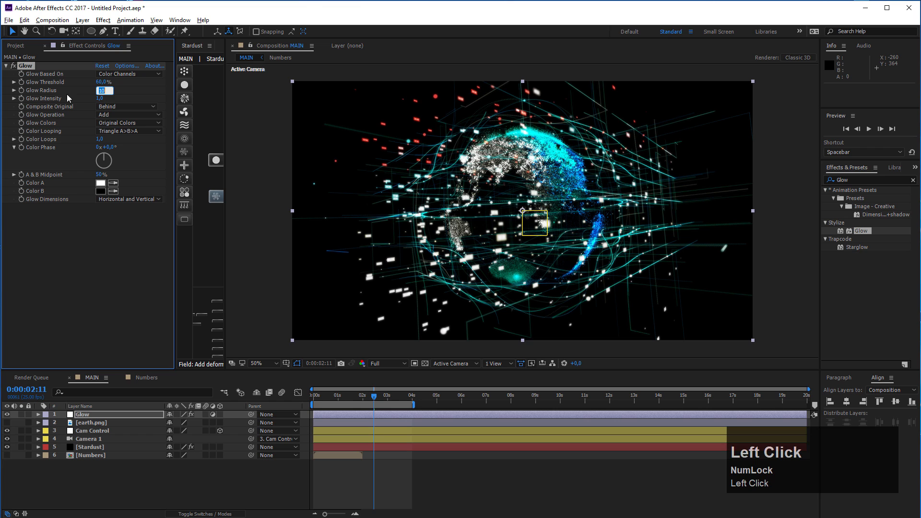
type("200")
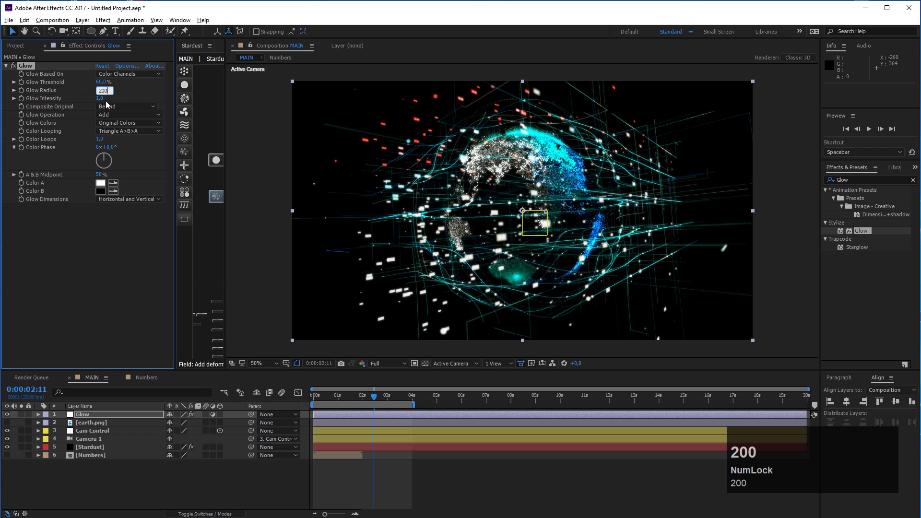
key("Return")
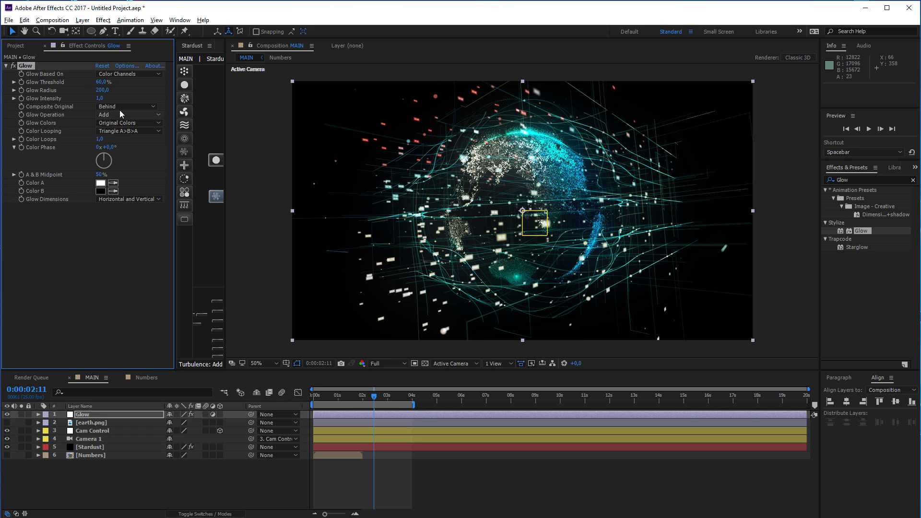
- Try a Glow Intensity of 0.3, settle on 0.5, and compare the image with the effect off and on
left_click(99, 100)
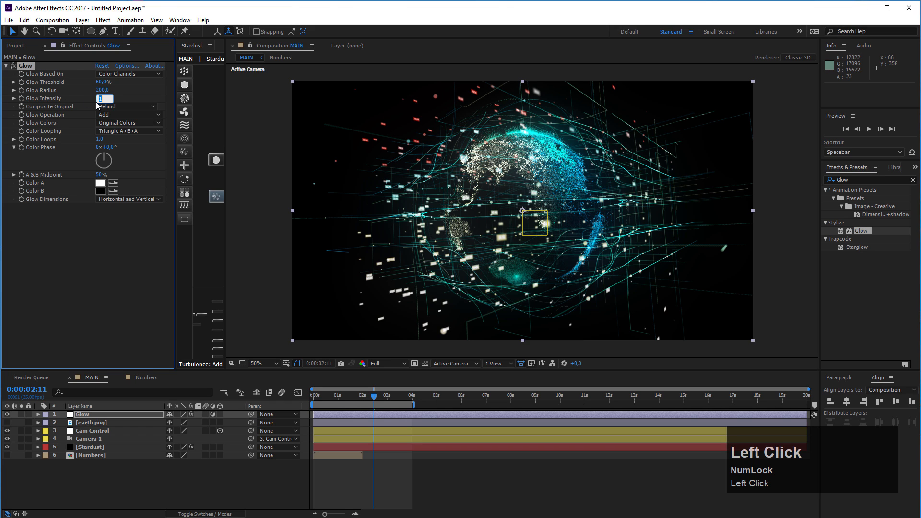
type("0,3")
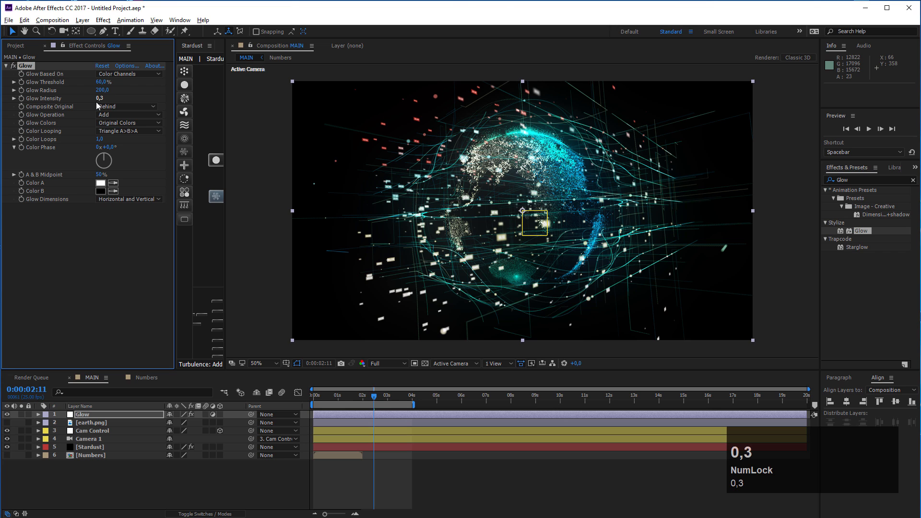
key("Return")
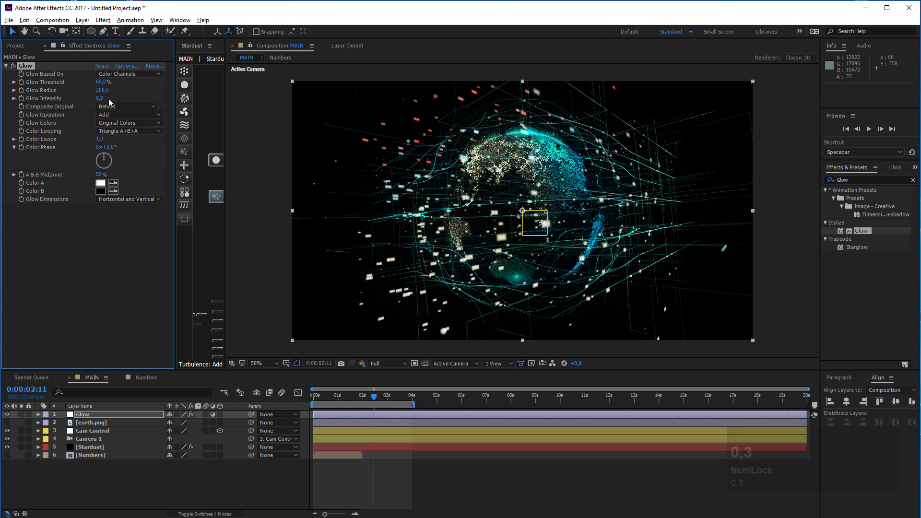
left_click(102, 99)
type("0,5")
key("Return")
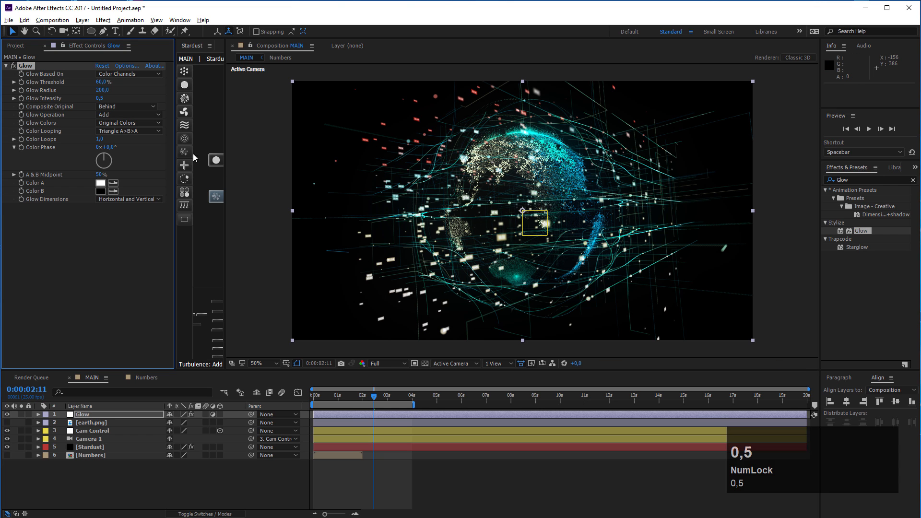
left_click(15, 66)
left_click(15, 67)
left_click(16, 67)
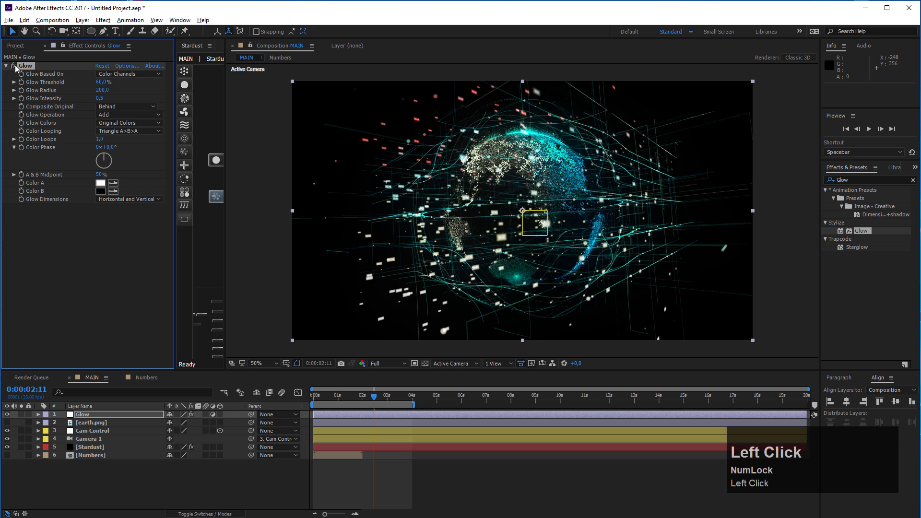
left_click(15, 67)
left_click(16, 66)
- Create a black comp-size solid named BG and place it at the bottom of the layer stack
left_click(82, 20)
mouse_move(120, 31)
left_click(234, 41)
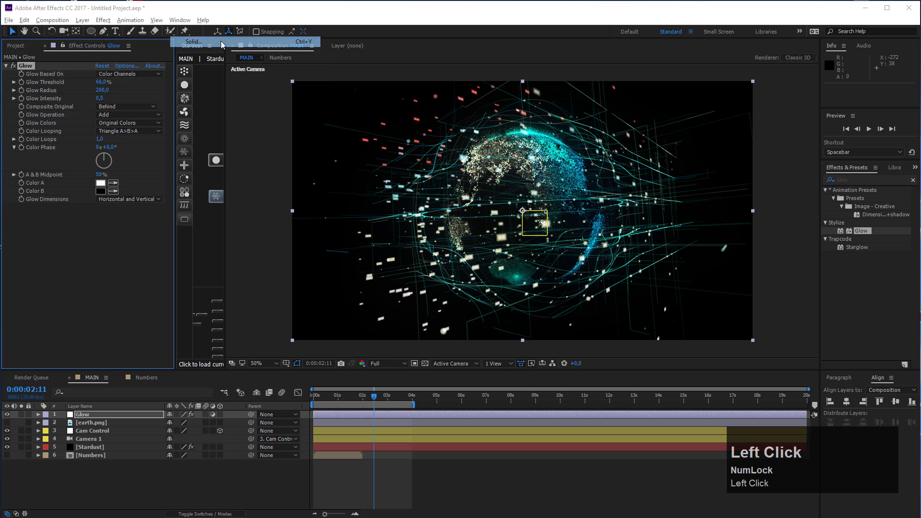
type("BG")
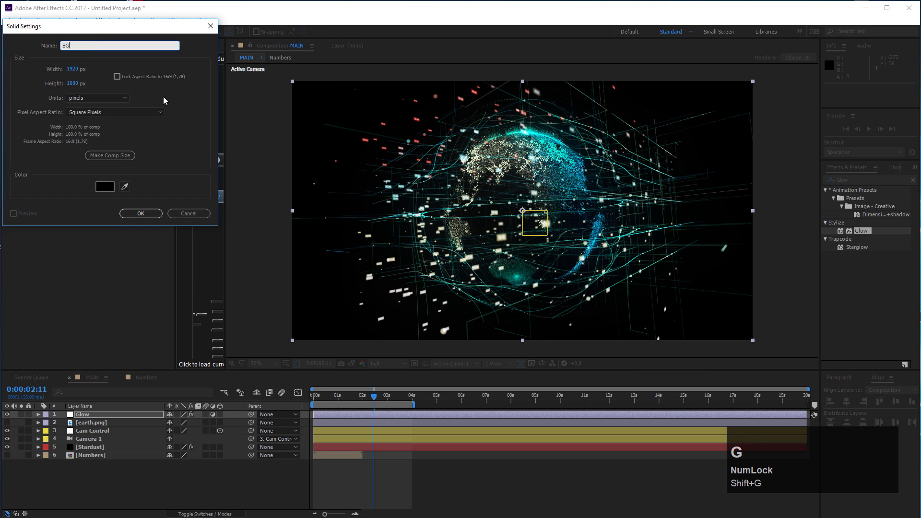
left_click(141, 213)
left_click_drag(92, 416, 91, 469)
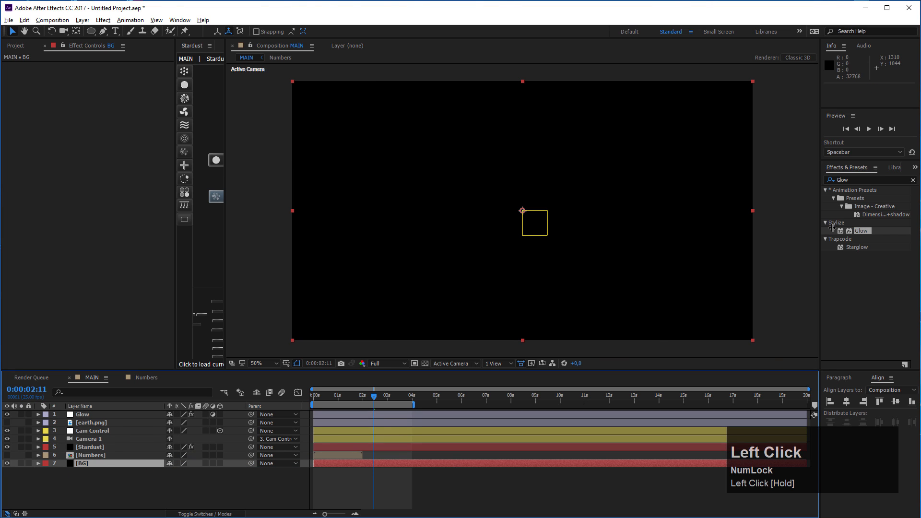
- Find the 4-Color Gradient effect and apply it to the BG solid
left_click(856, 179)
type("4")
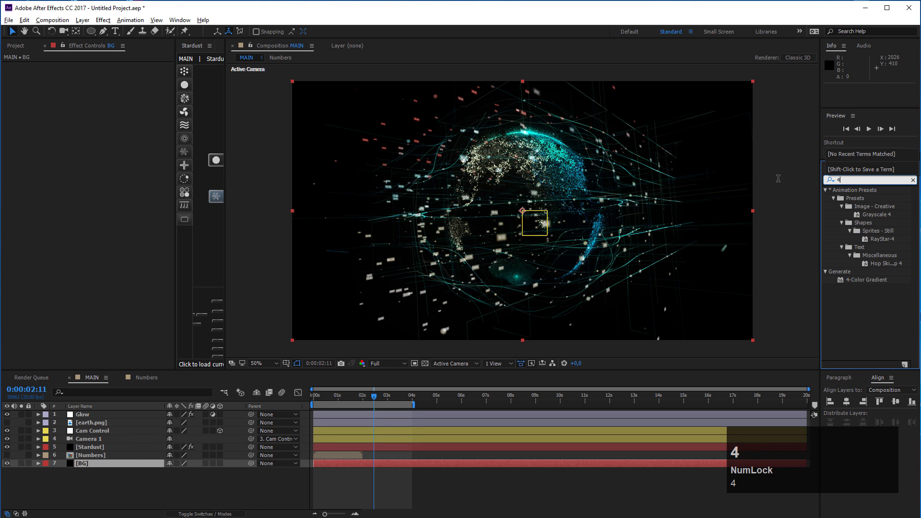
key("BackSpace")
type("-")
left_click_drag(866, 199, 120, 464)
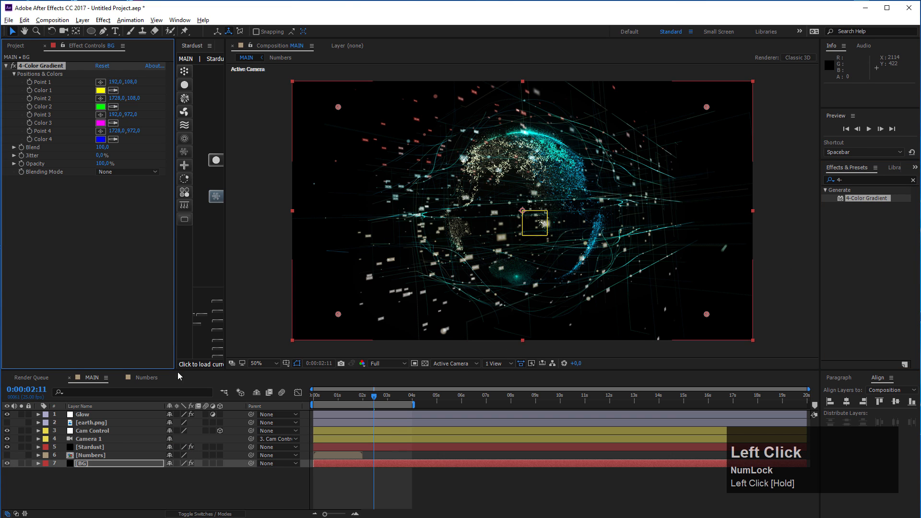
- Set the BG gradient's Color 1 to a dark blue
left_click(101, 90)
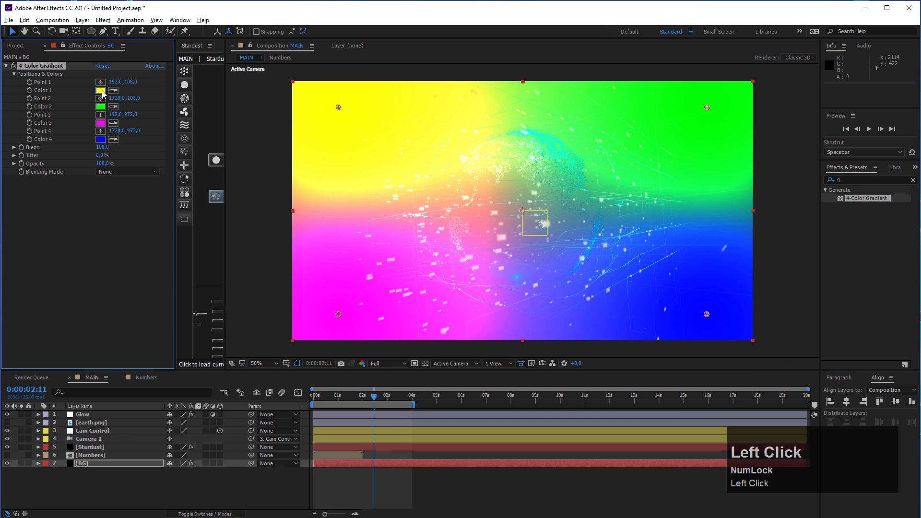
left_click_drag(143, 92, 149, 98)
left_click_drag(121, 111, 133, 129)
left_click(222, 44)
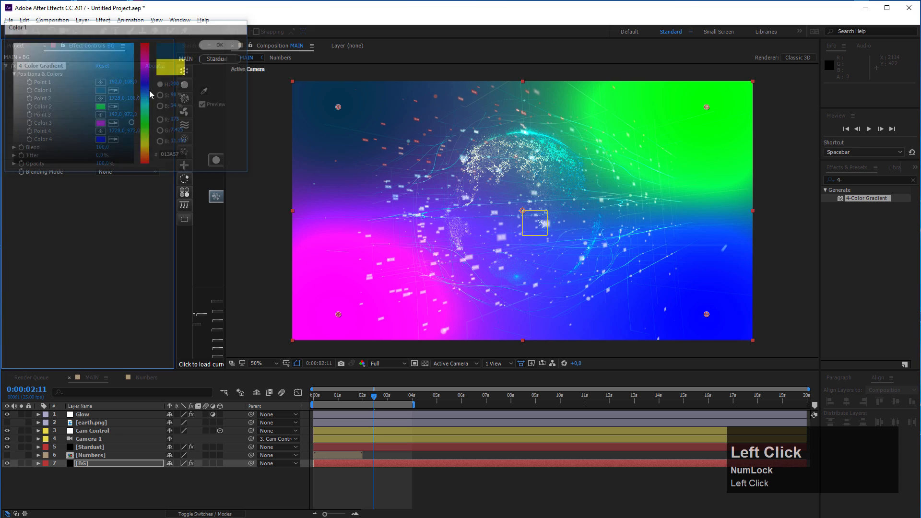
- Set Color 2 and Color 3 of the BG gradient to black
left_click(99, 106)
left_click_drag(58, 136, 1, 207)
left_click(222, 44)
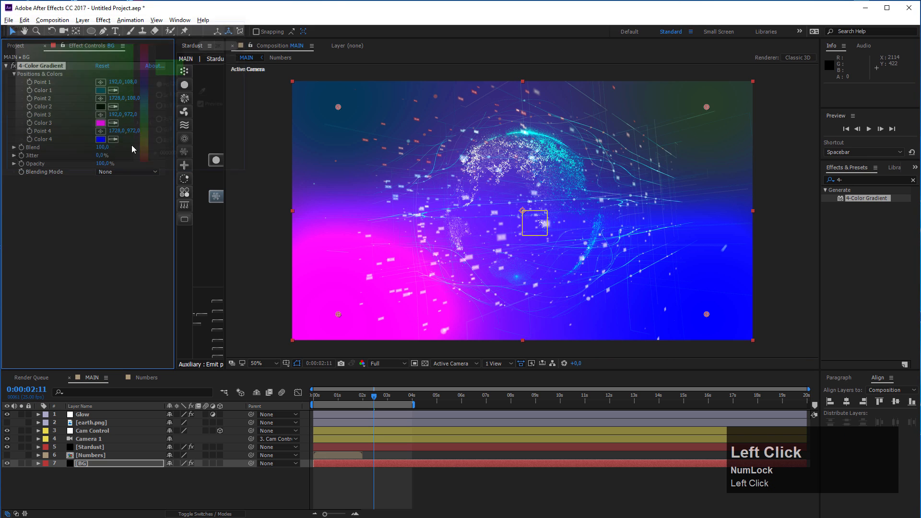
left_click(101, 123)
left_click_drag(29, 154, 14, 188)
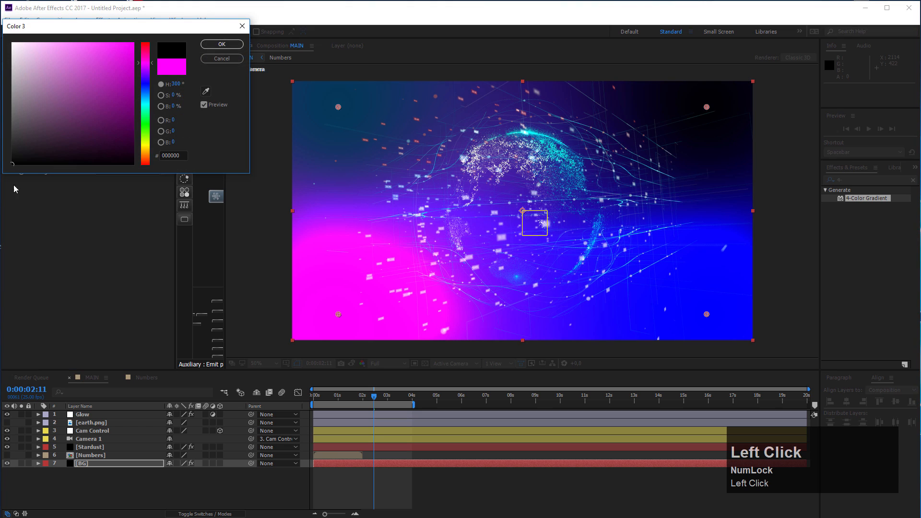
left_click(221, 44)
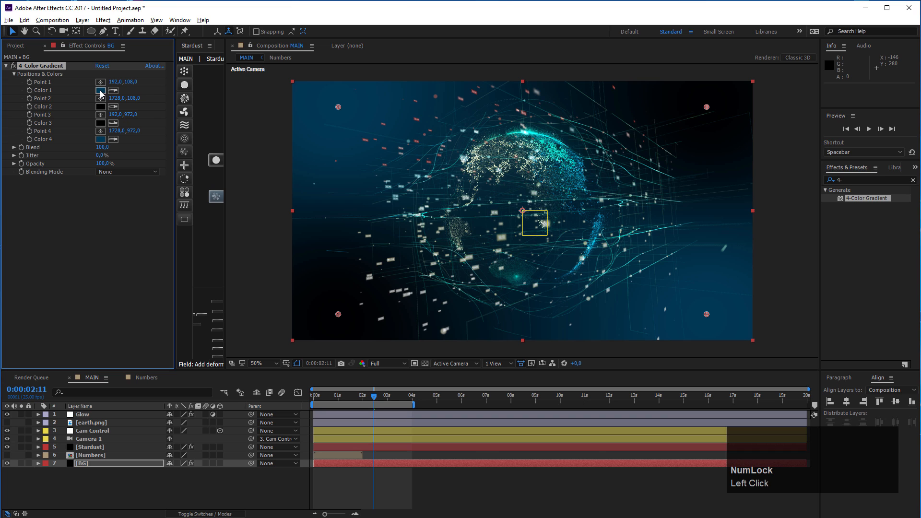
- Darken the BG gradient's Color 1 and shift its hue slightly towards teal
left_click(100, 91)
mouse_move(129, 132)
left_mouse_down()
mouse_move(136, 144)
mouse_move(113, 144)
left_mouse_up()
left_click(145, 97)
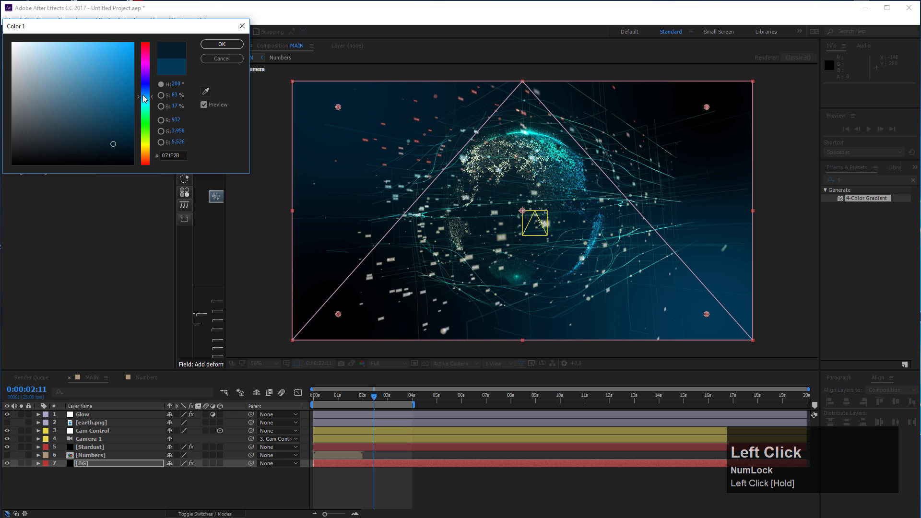
left_click_drag(144, 96, 146, 99)
left_click(221, 43)
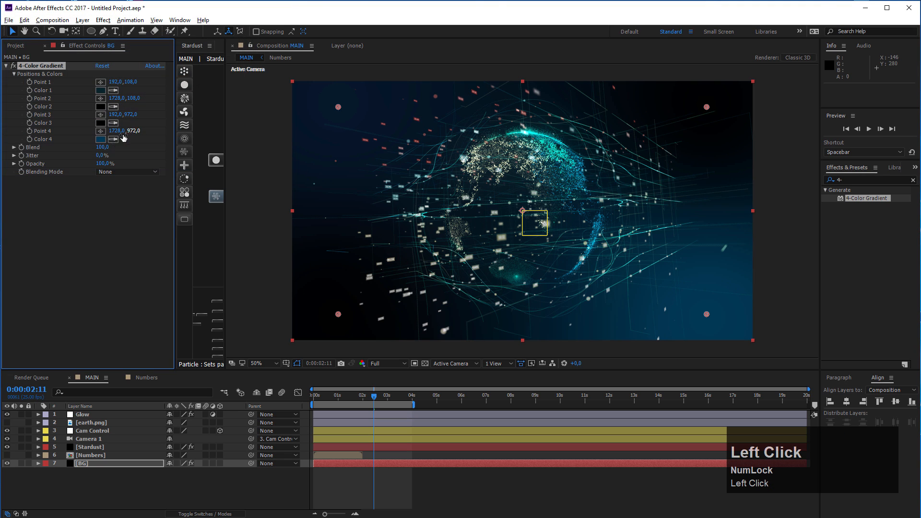
- Change the BG gradient's Color 4 to a very dark yellow-brown, 201A01
left_click(101, 139)
left_click_drag(127, 144, 128, 145)
left_click_drag(149, 102, 149, 149)
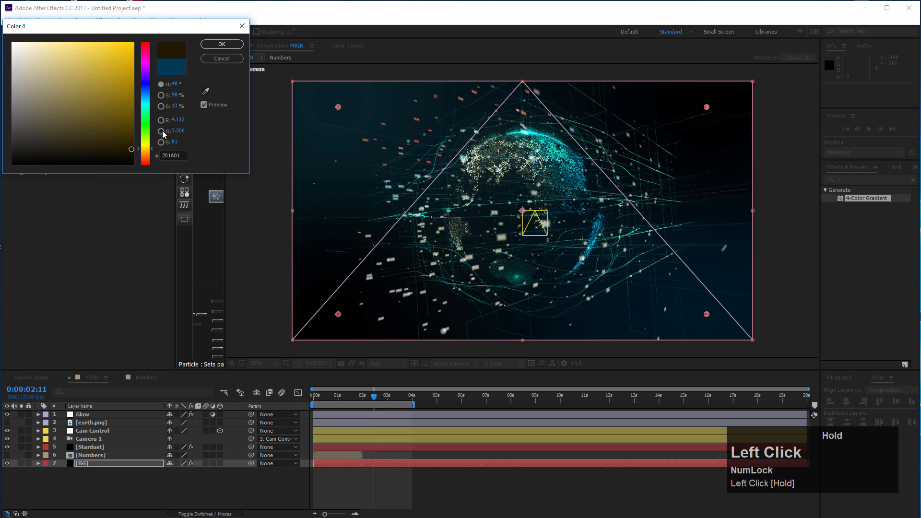
left_click(224, 47)
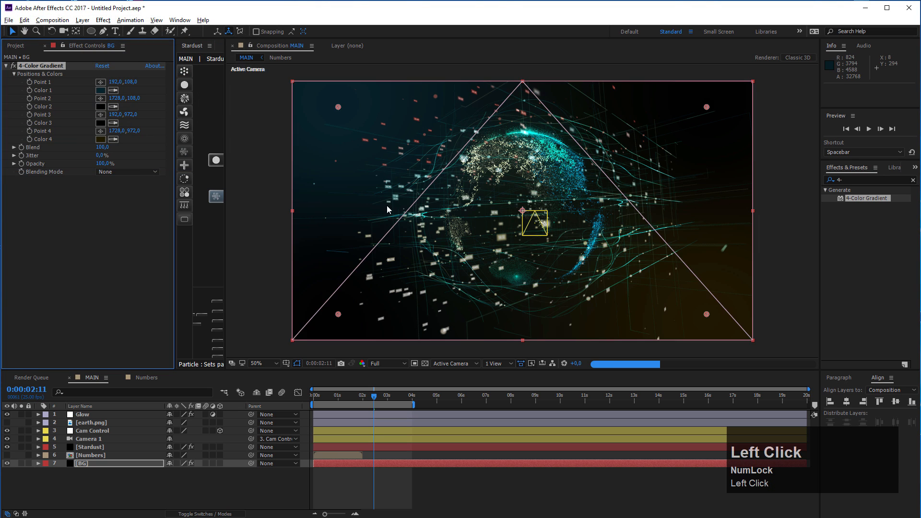
- Add another adjustment layer and move it to the top of the layer stack, above Glow
left_click(82, 20)
mouse_move(84, 33)
left_click(250, 99)
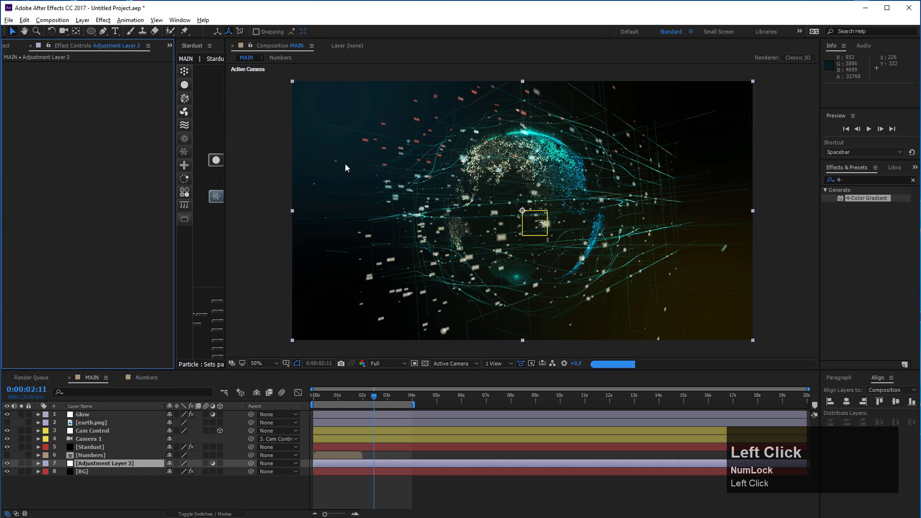
left_click_drag(98, 462, 97, 414)
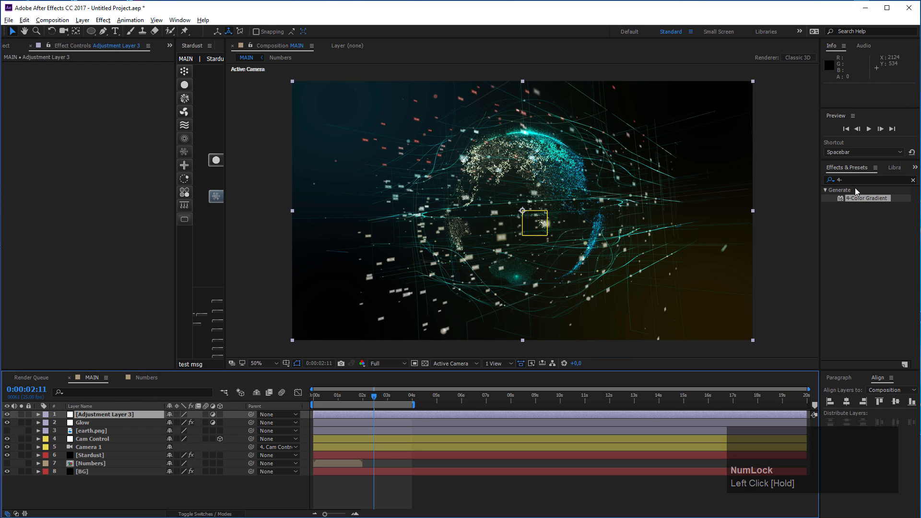
- Apply the Lumetri Color effect to Adjustment Layer 3
left_click(844, 180)
type("lume")
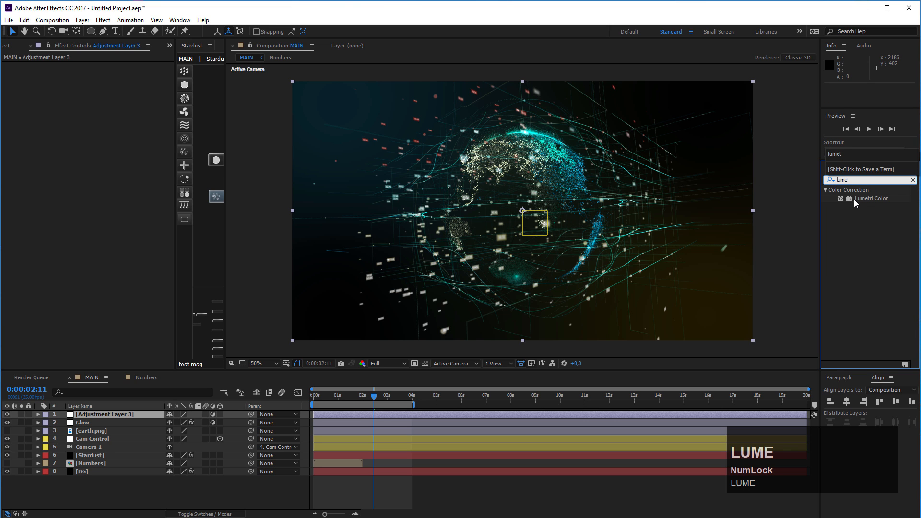
left_click_drag(855, 202, 139, 414)
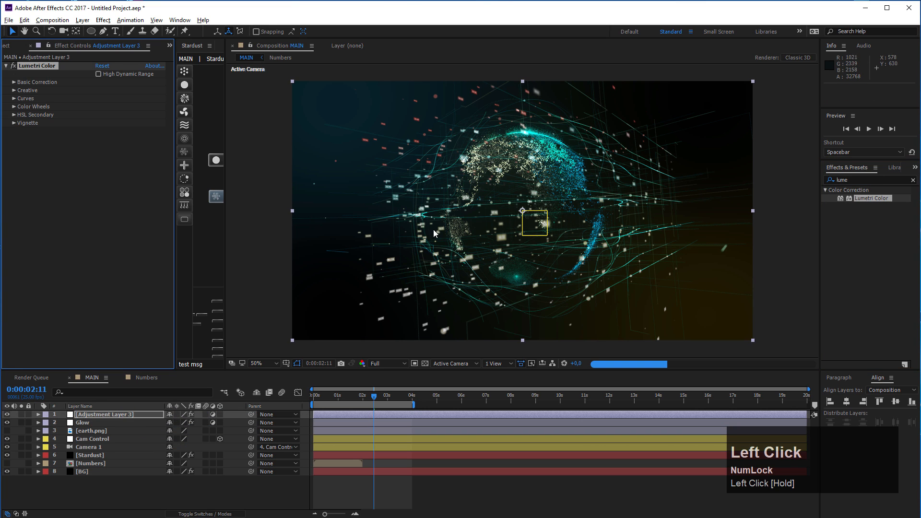
- Set the Creative look of the Lumetri Color effect to SL CLEAN FUJI C
left_click(14, 91)
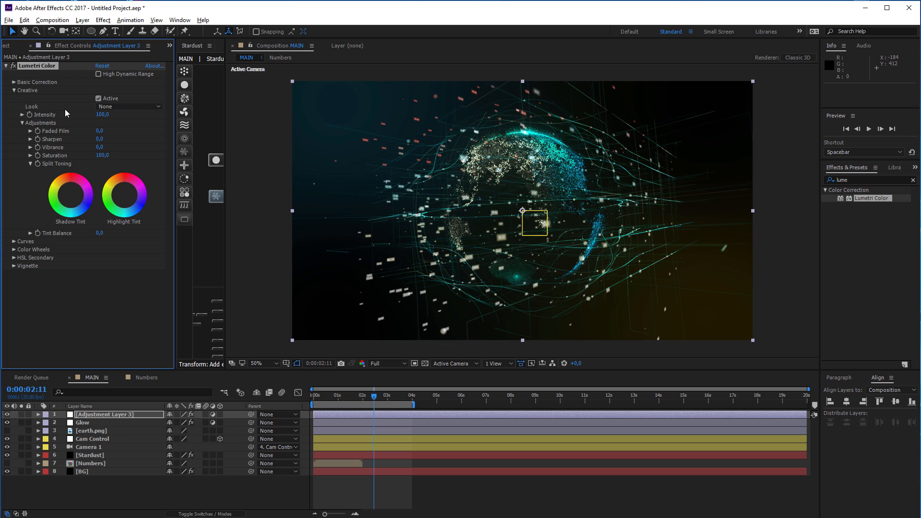
left_click(143, 108)
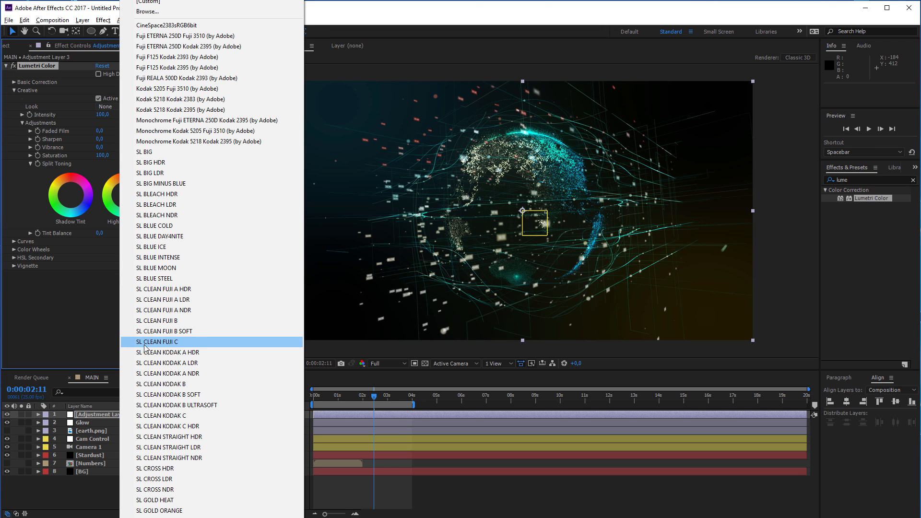
left_click(161, 342)
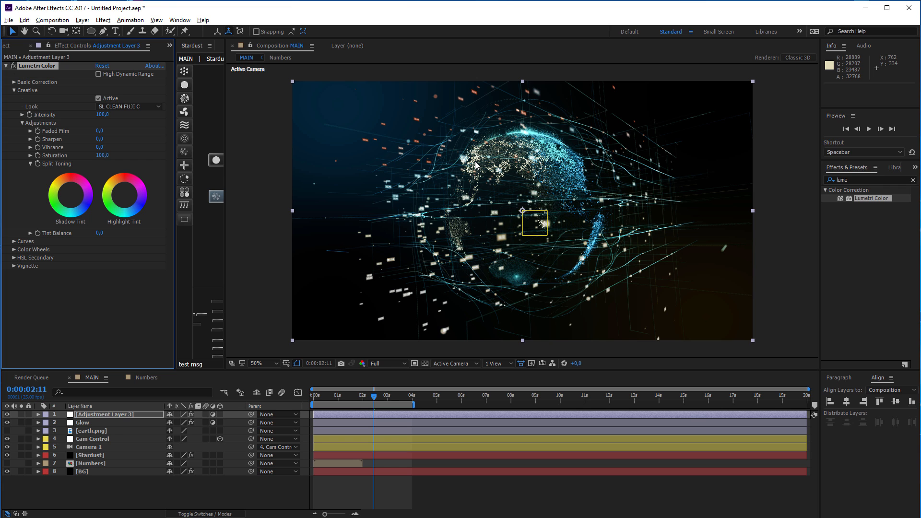
- Raise the Lumetri RGB curve slightly in the upper midtones and expand the Hue Saturation curve outward to boost saturation
scroll(578, 207, "up", 2)
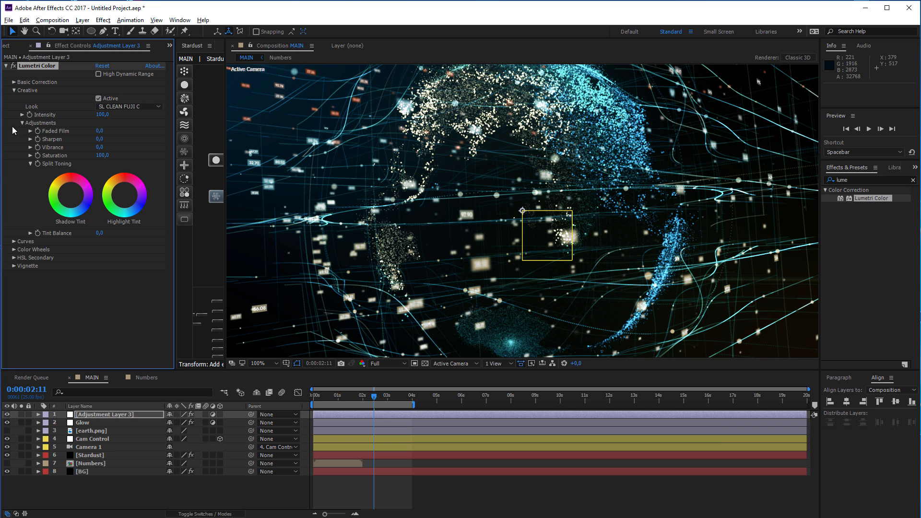
left_click(14, 242)
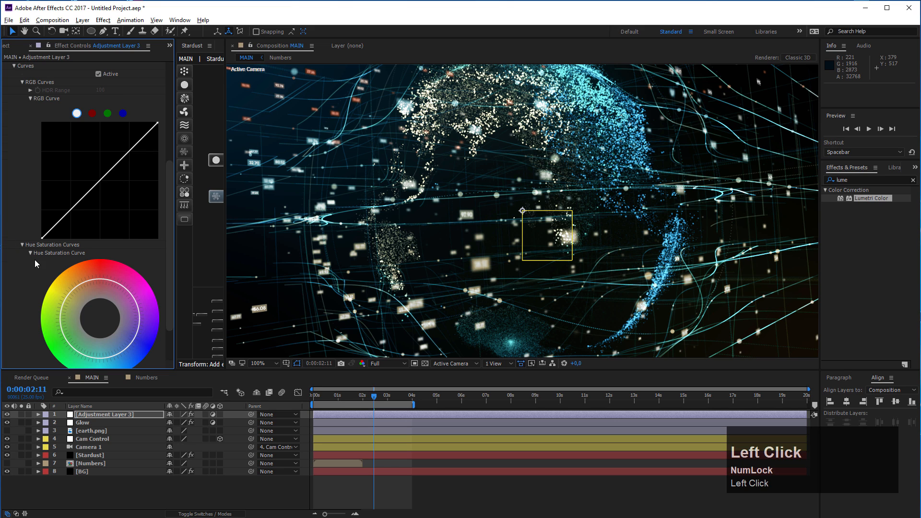
left_click_drag(128, 157, 121, 153)
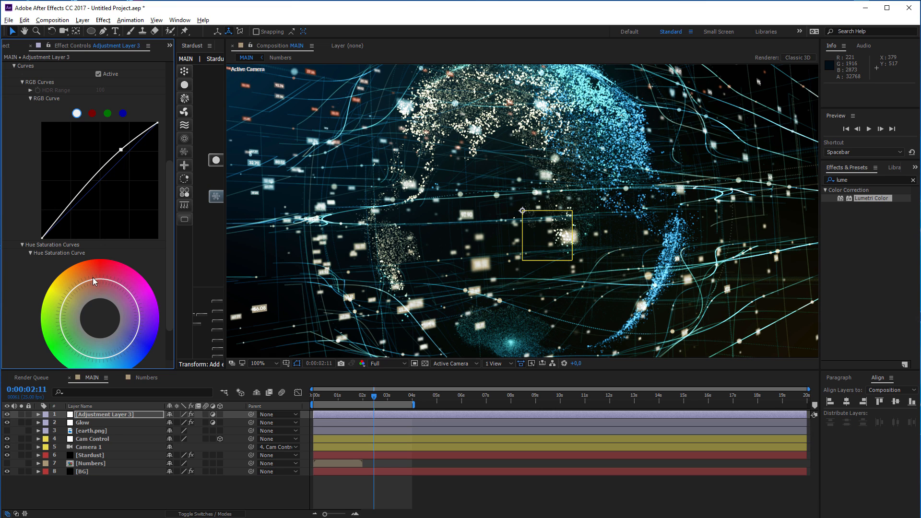
left_click_drag(102, 282, 105, 276)
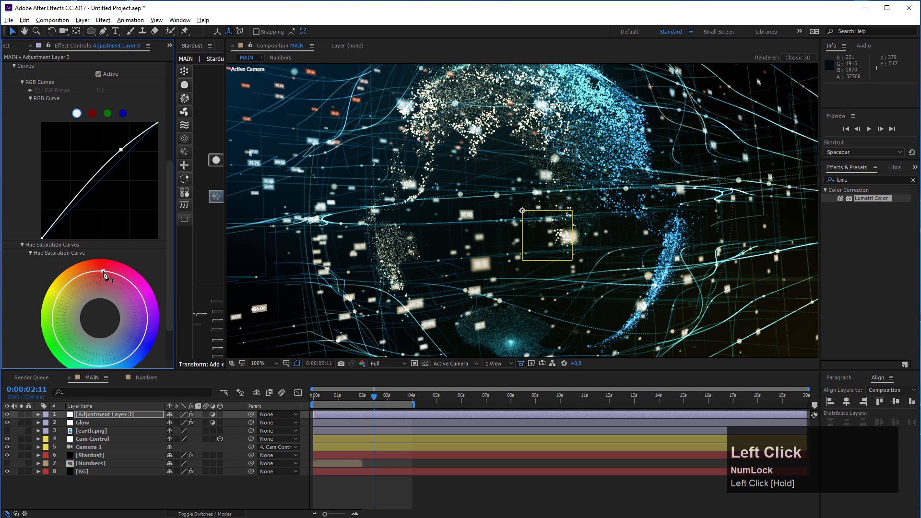
scroll(466, 230, "down", 2)
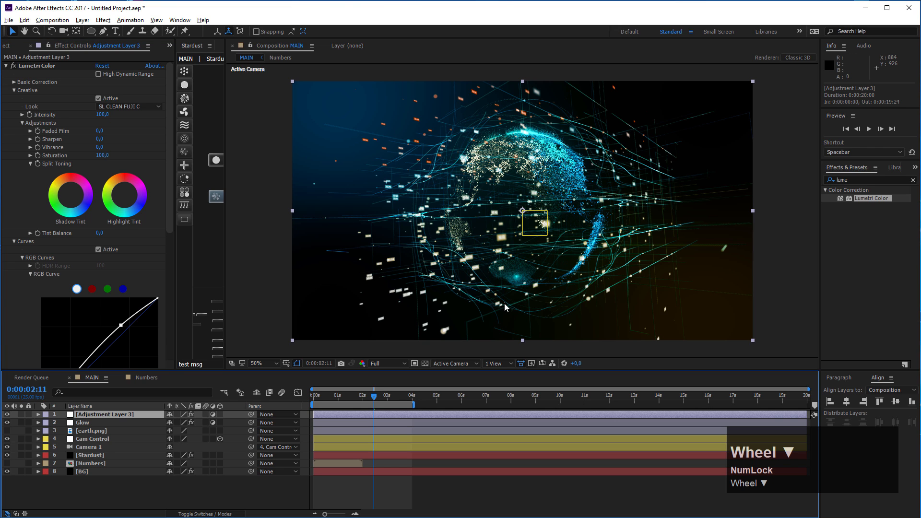
- Match Color 4 of the BG layer's 4-Color Gradient to Color 1 by sampling the Color 1 swatch
left_click(81, 472)
left_click(113, 139)
left_click(106, 89)
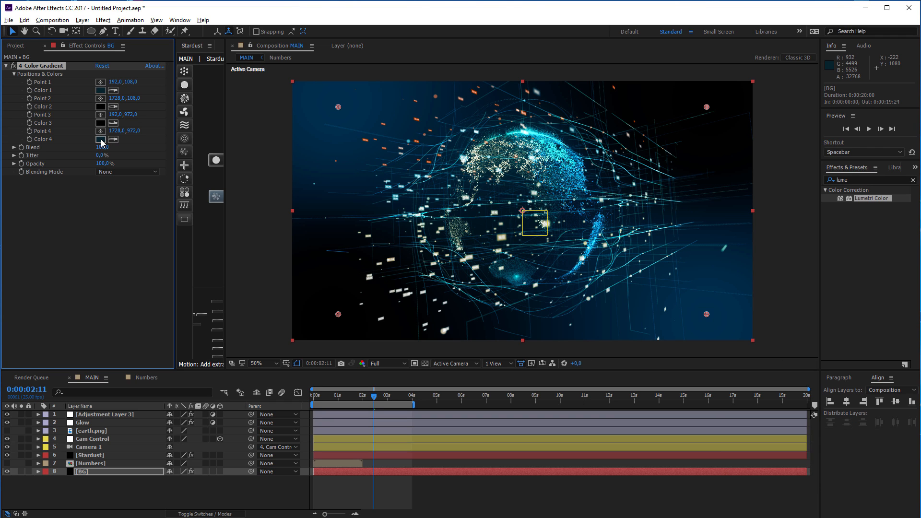
- Set the BG gradient's Blend to 264 and move Point 1 slightly inward to 220, 152
left_click_drag(102, 147, 180, 147)
left_click_drag(335, 108, 342, 118)
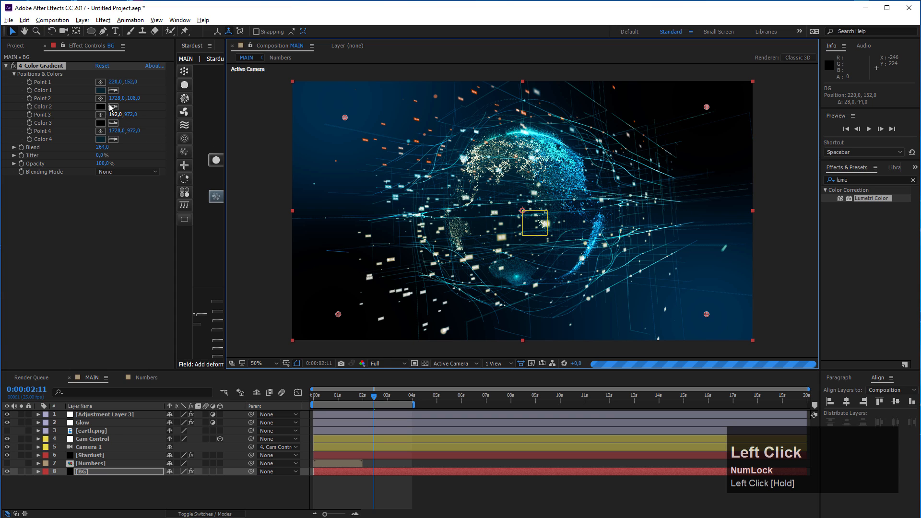
- Slightly desaturate the BG gradient's Color 1 to a dark teal, 0C1E23
left_click(100, 90)
left_click_drag(109, 148, 103, 148)
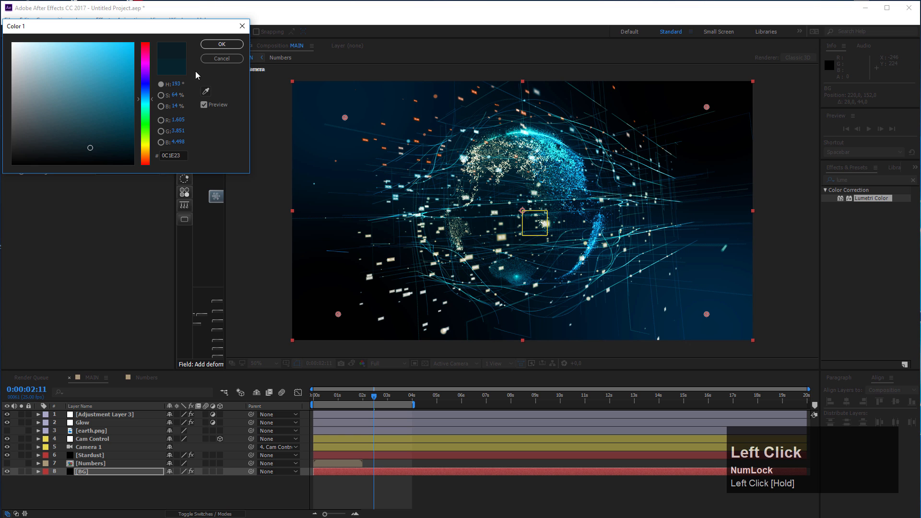
left_click(221, 44)
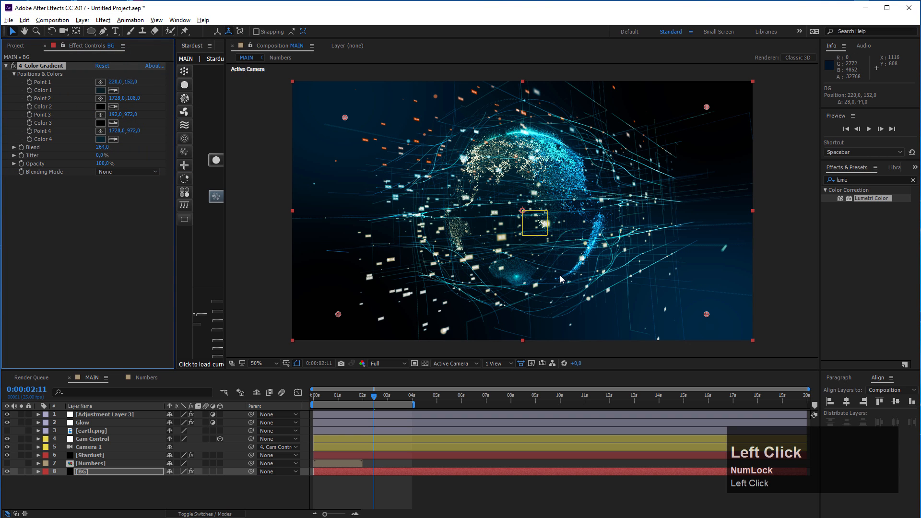